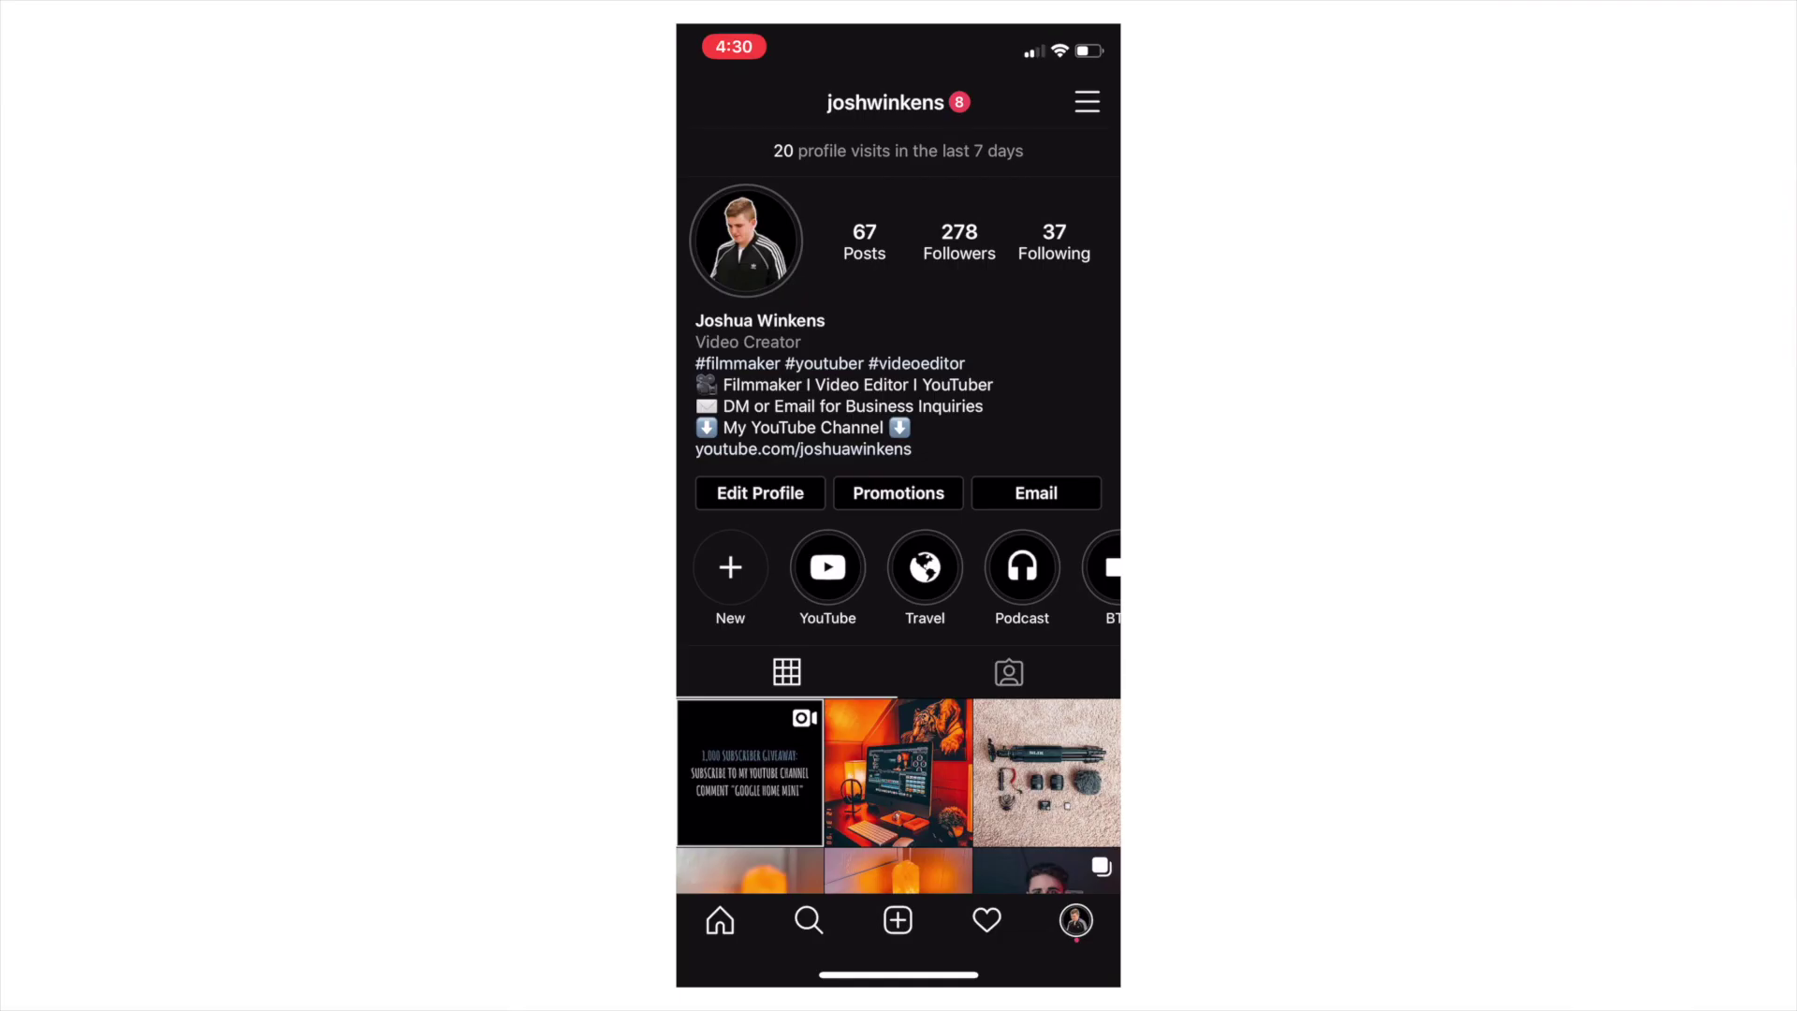
# Scroll the Instagram profile grid down to the rows of studio desk and city photos
pyautogui.scroll(-3, 899, 519)
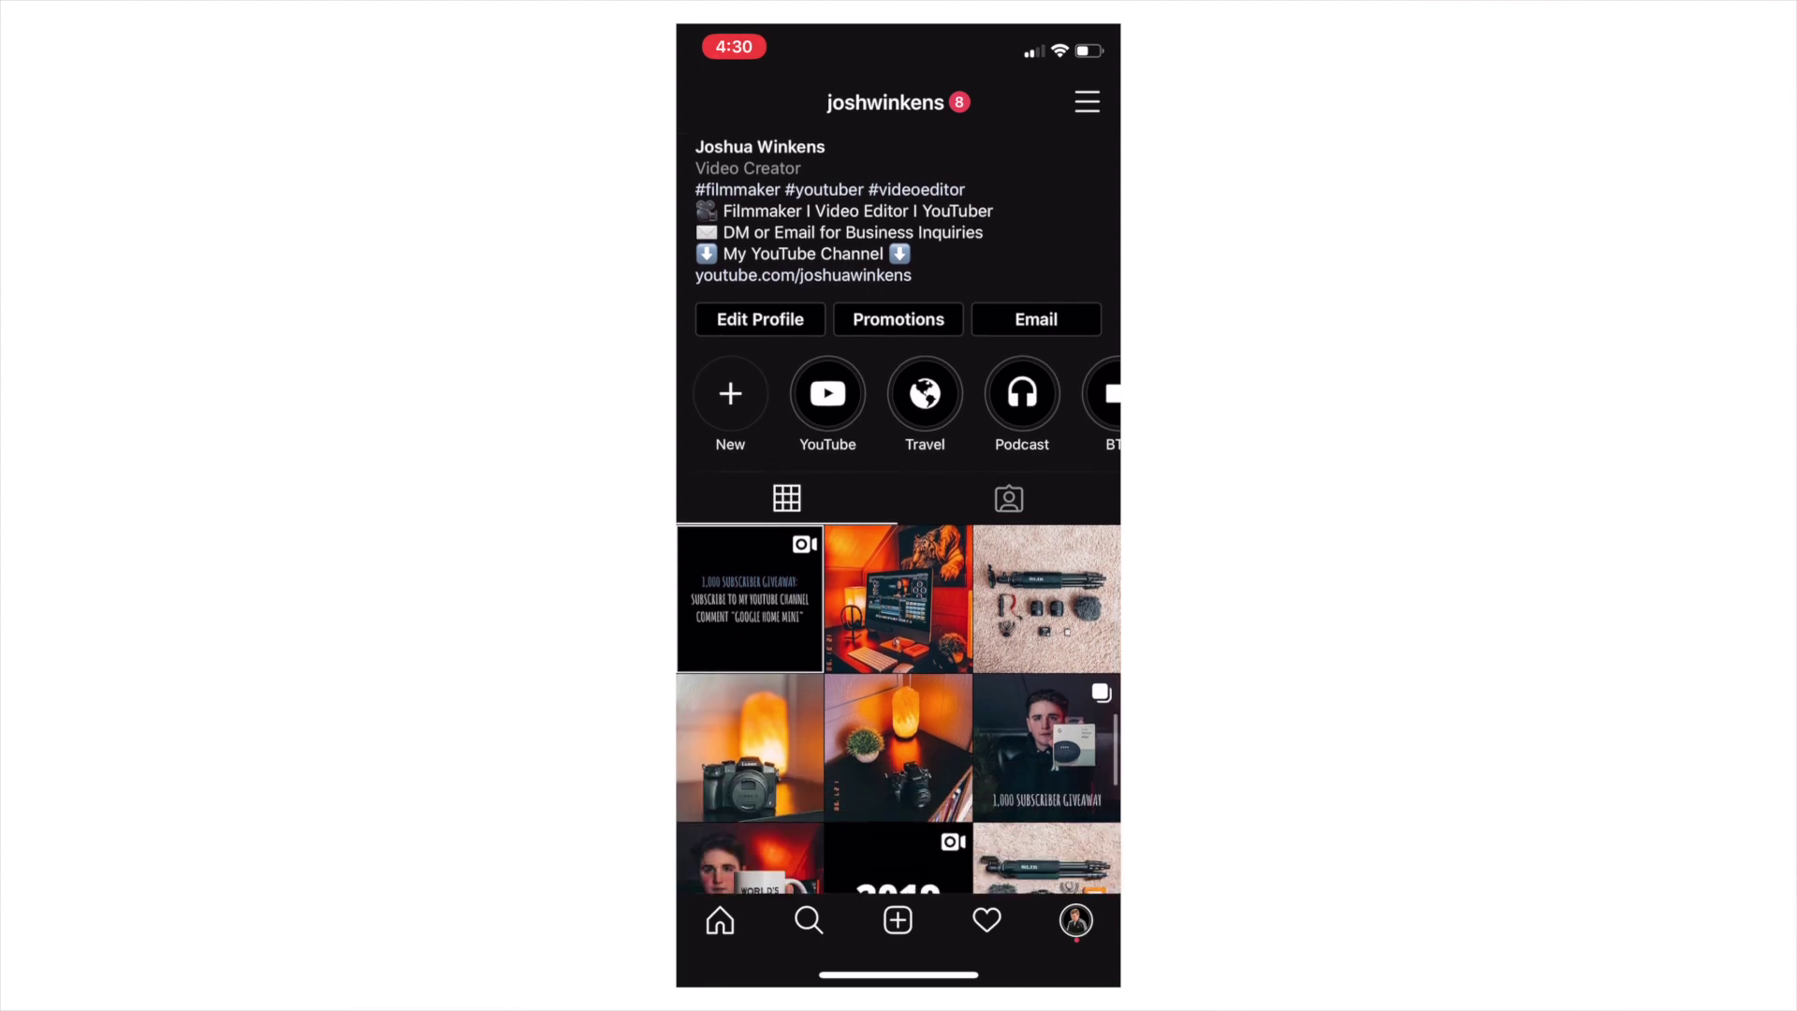
pyautogui.scroll(-2, 898, 519)
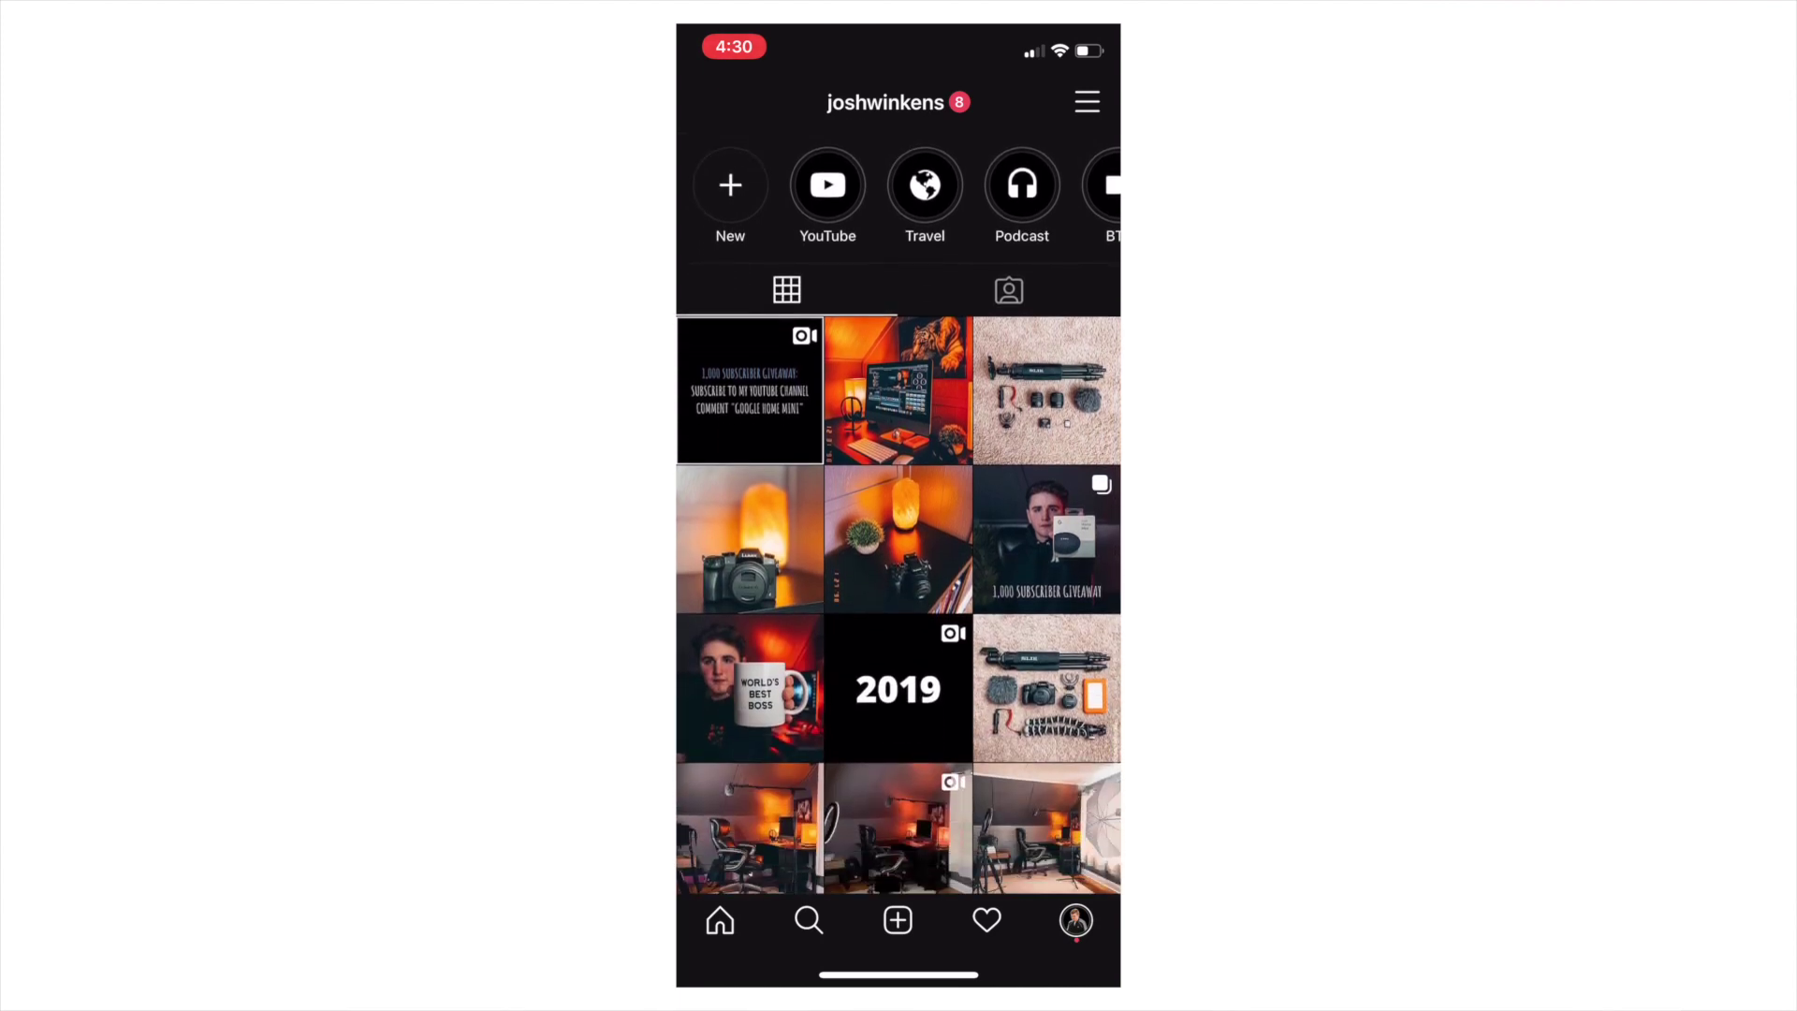
pyautogui.scroll(-5, 898, 520)
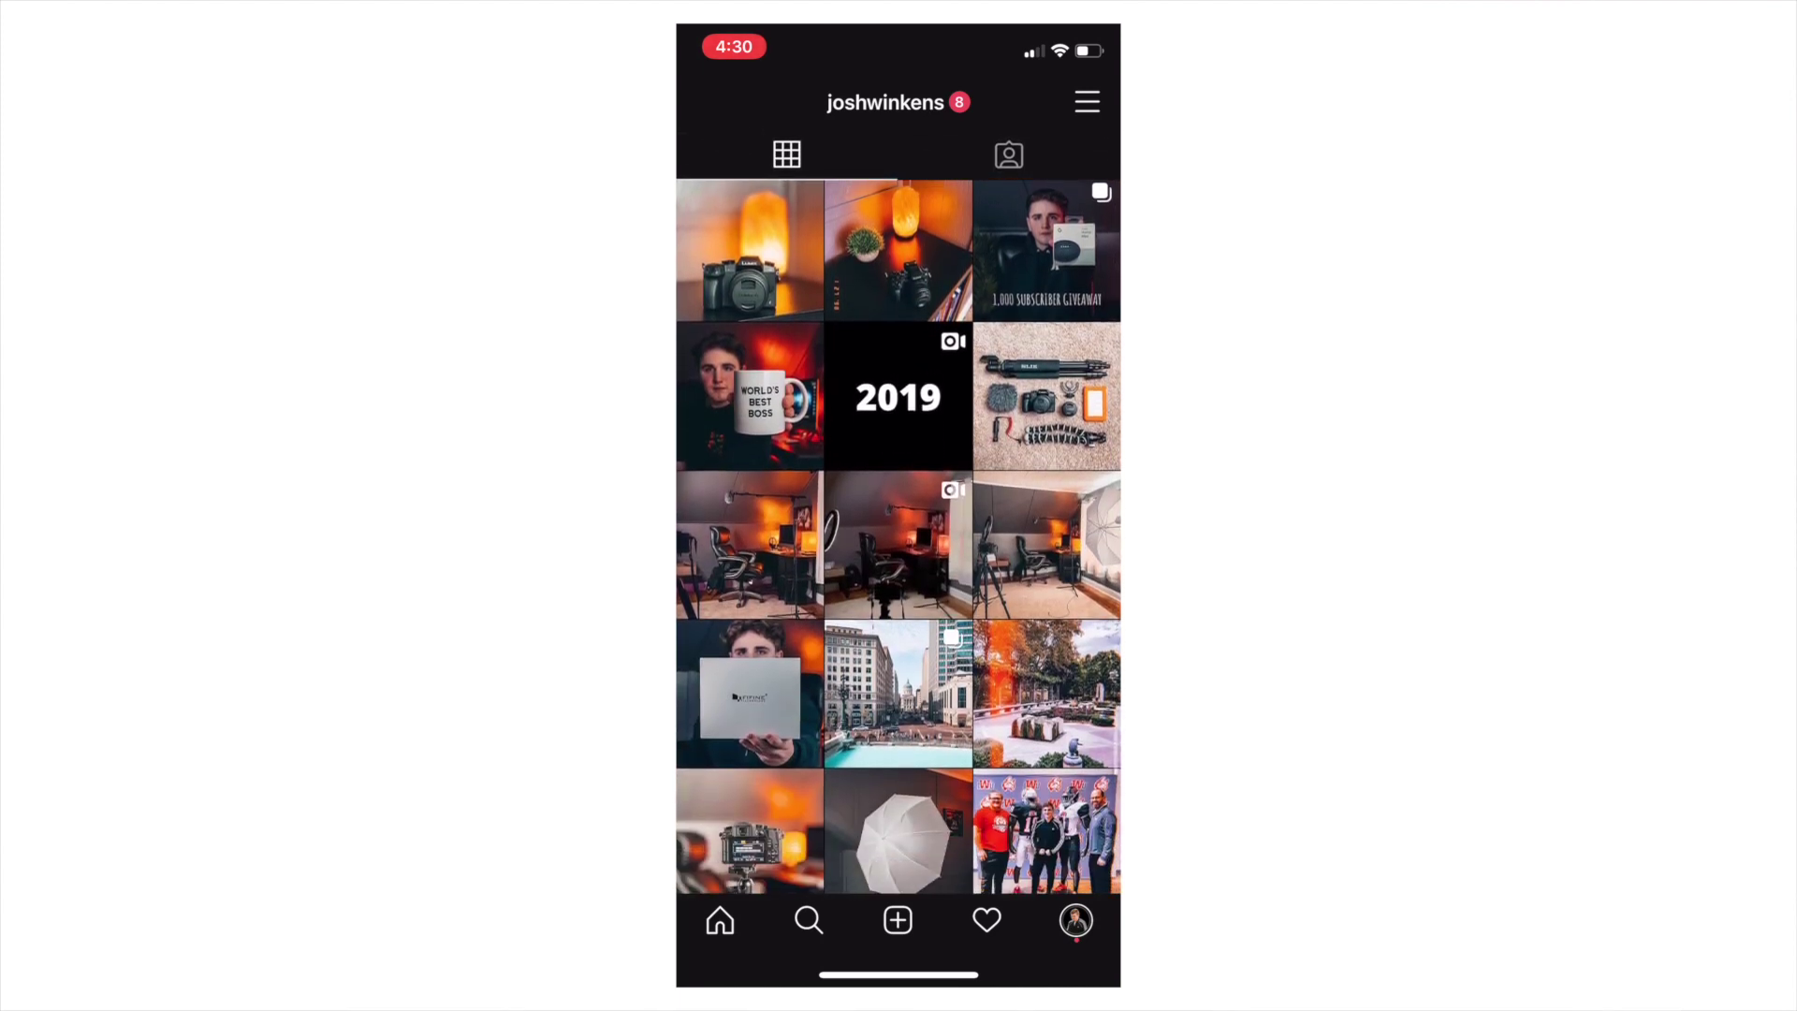
pyautogui.scroll(-4, 899, 538)
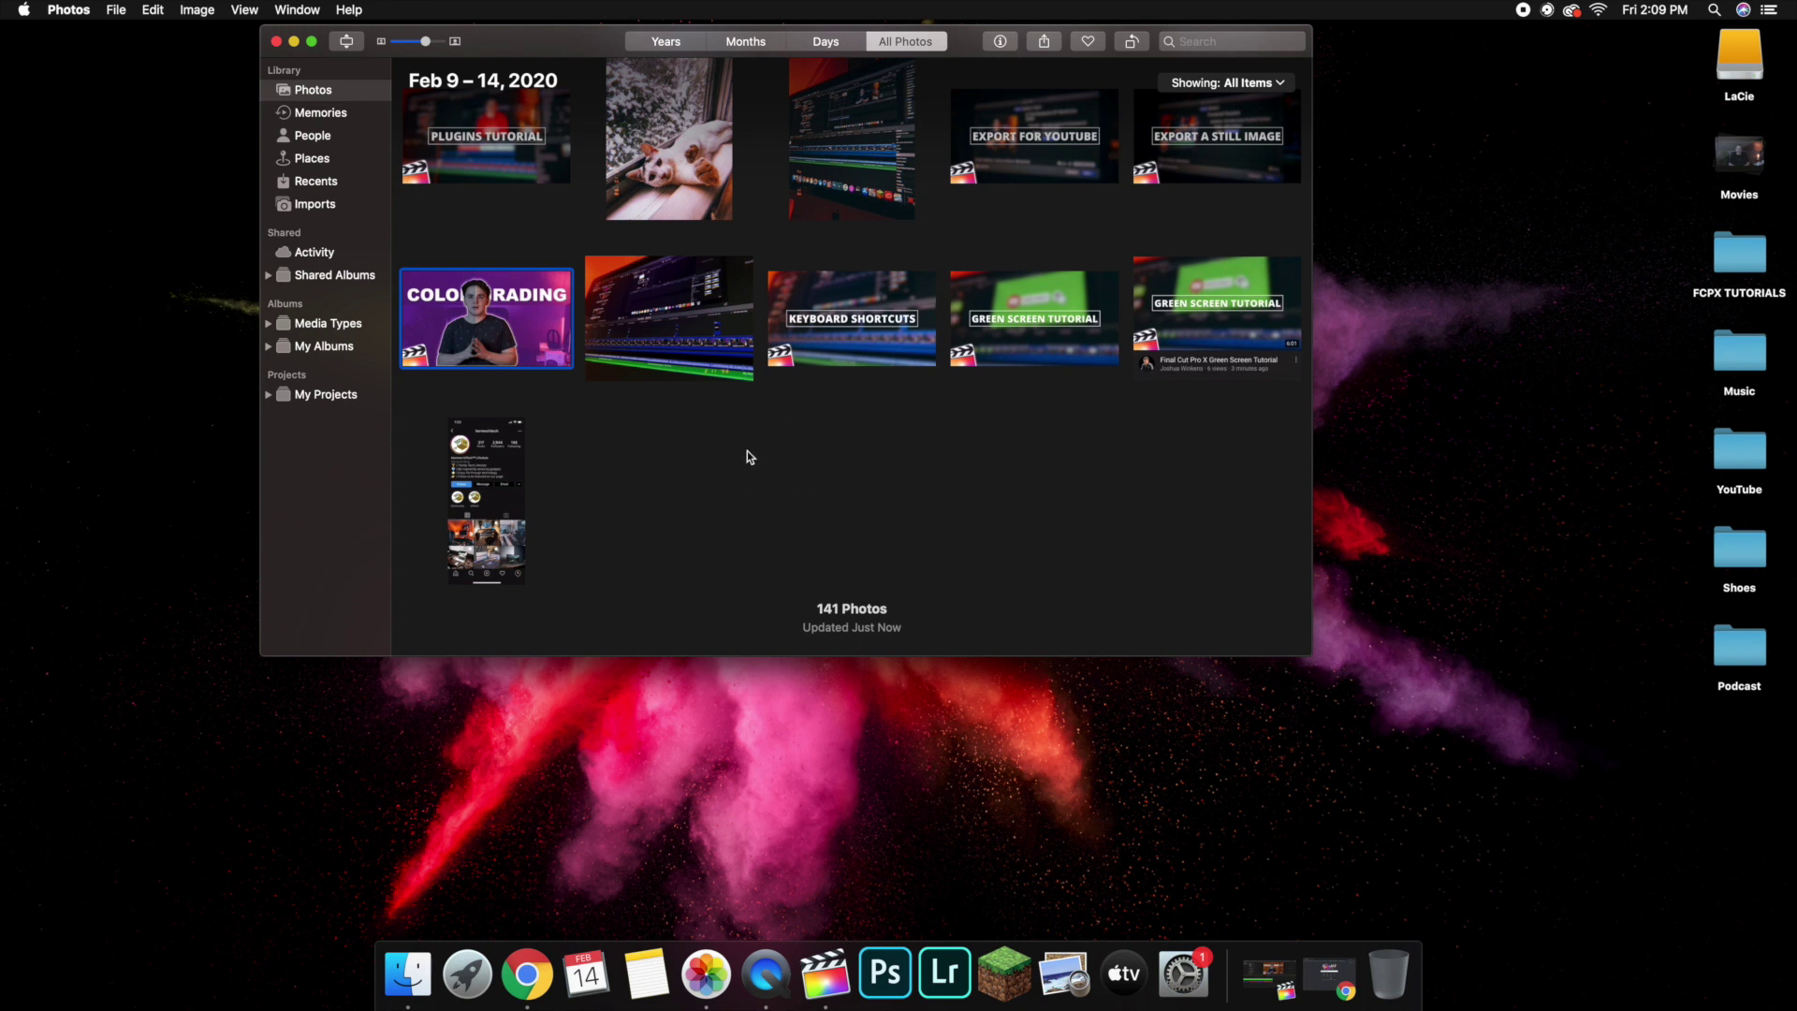
pyautogui.click(294, 42)
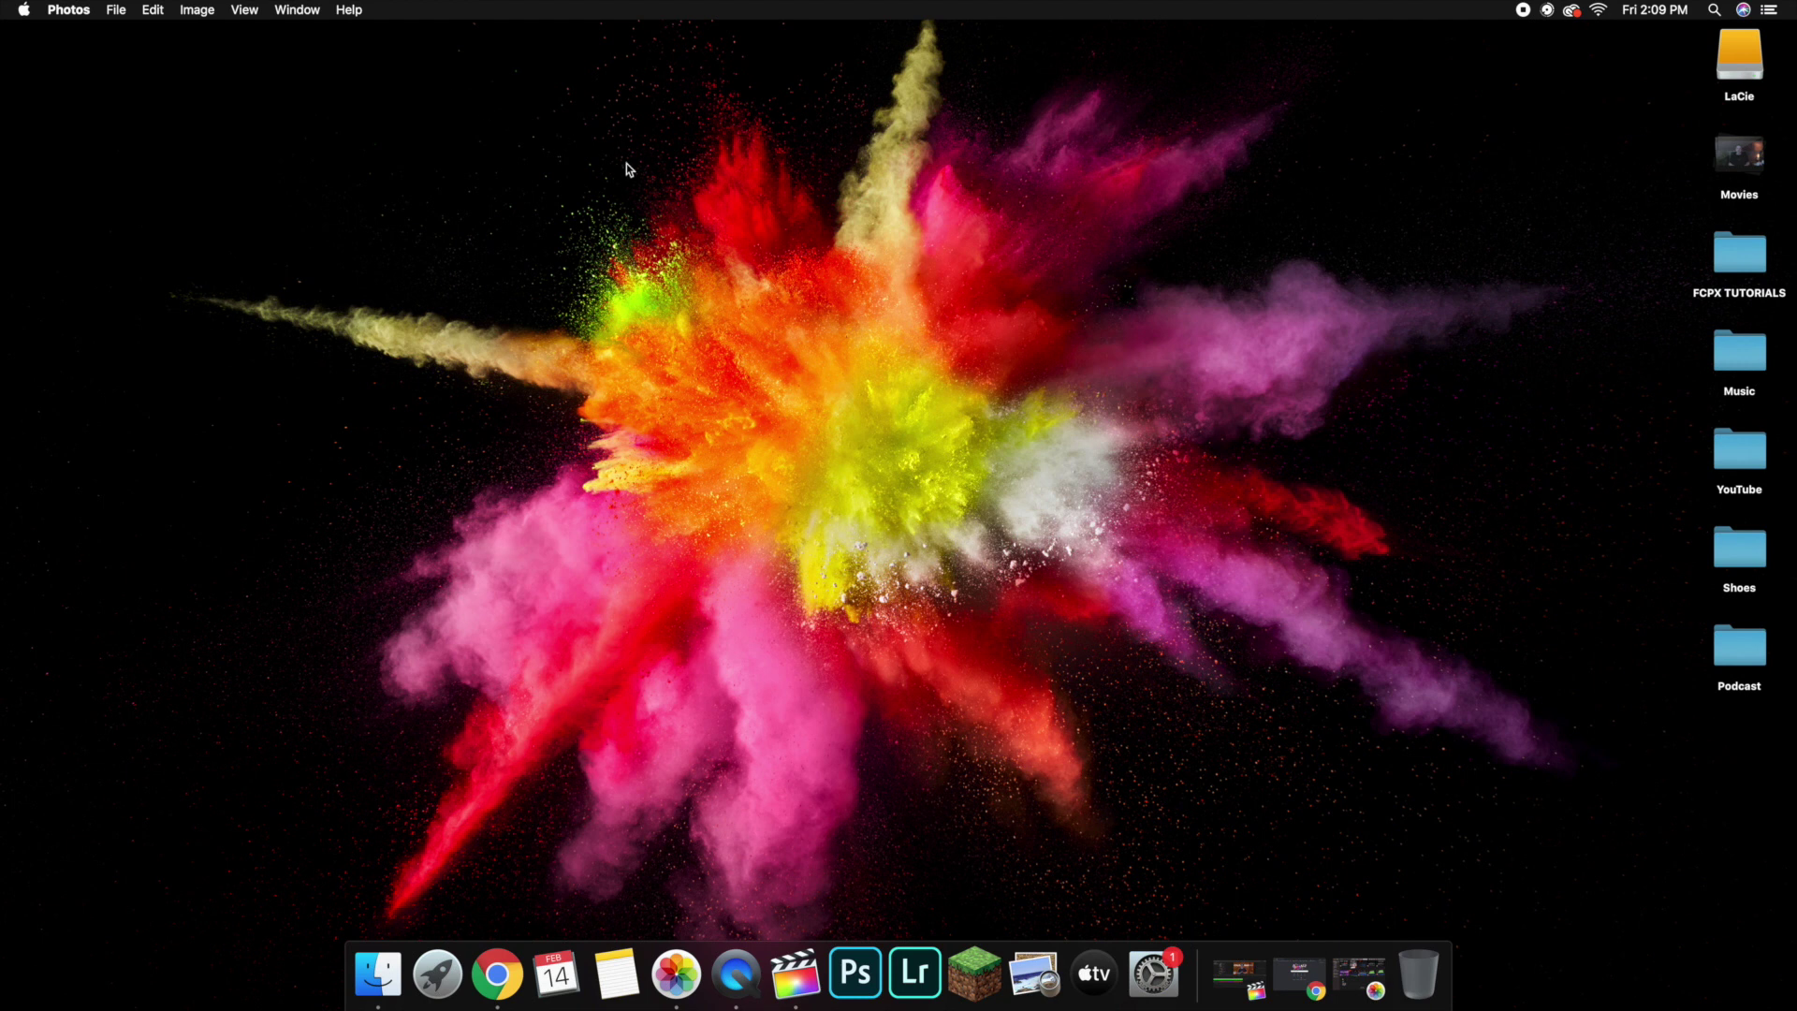
pyautogui.click(1358, 976)
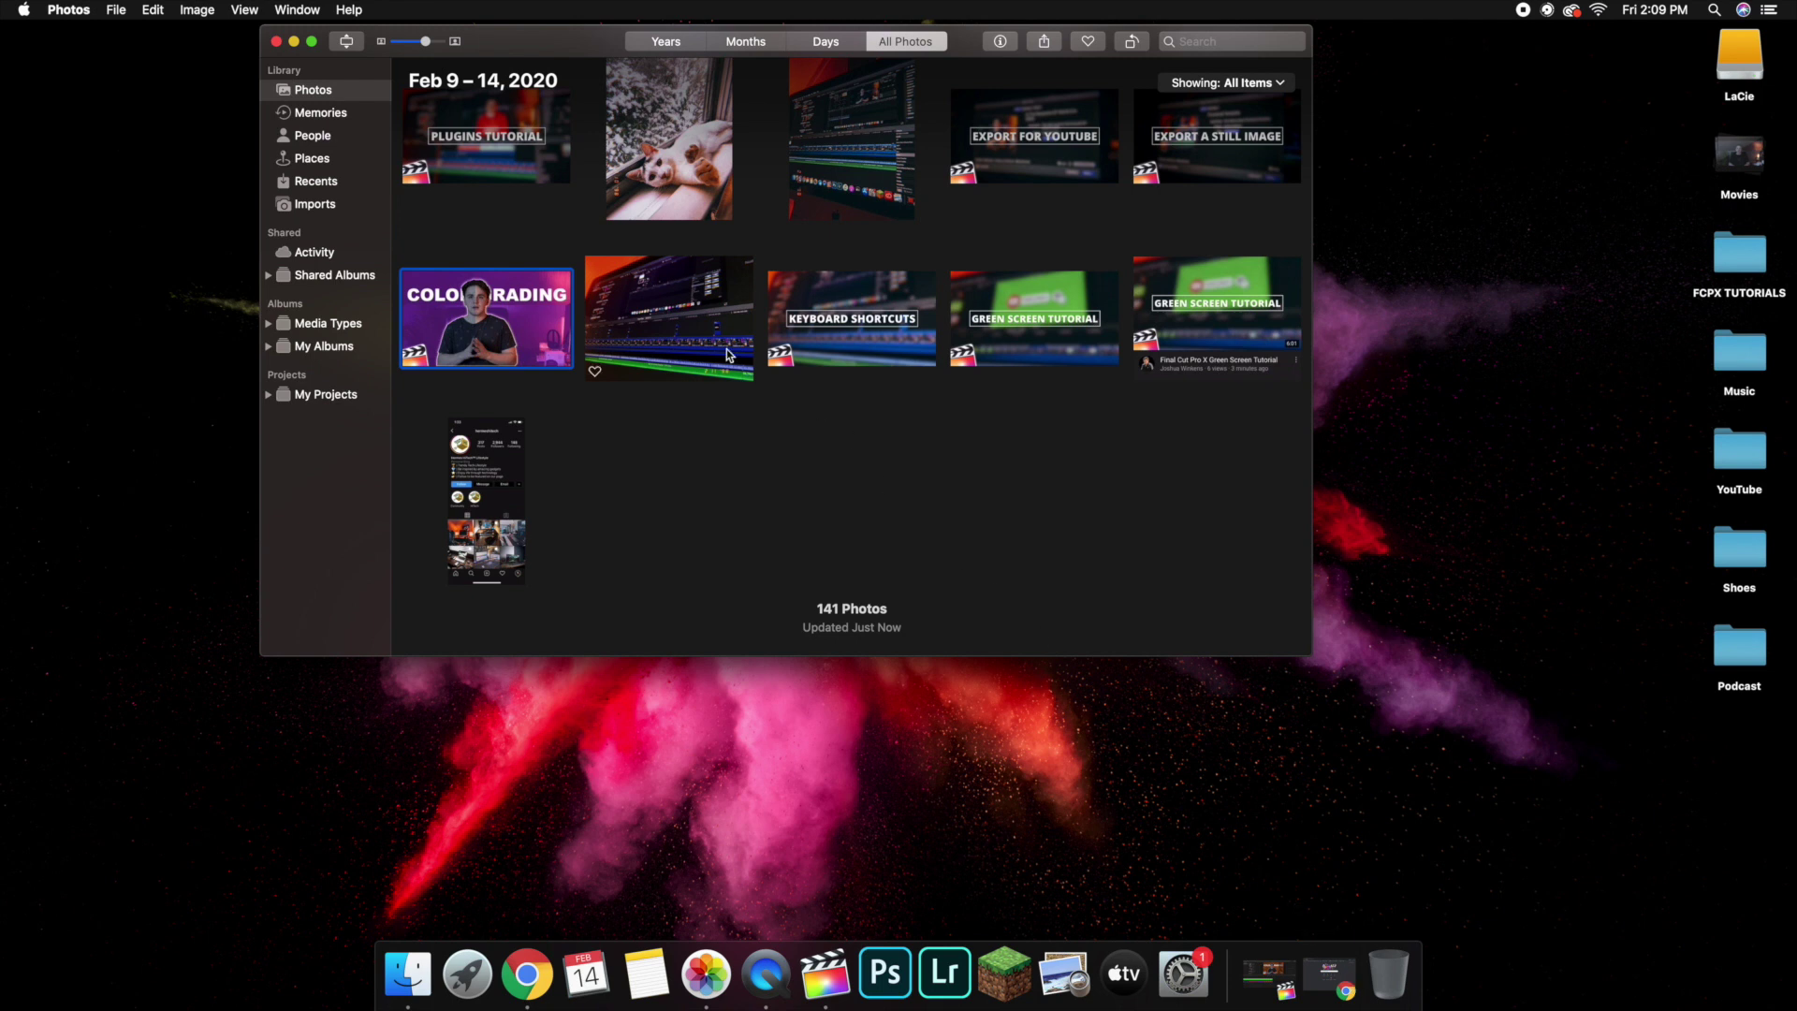
# Drag the blurry timeline photo onto the desktop as a 2020-02-11 JPEG, then close Photos
pyautogui.doubleClick(727, 350)
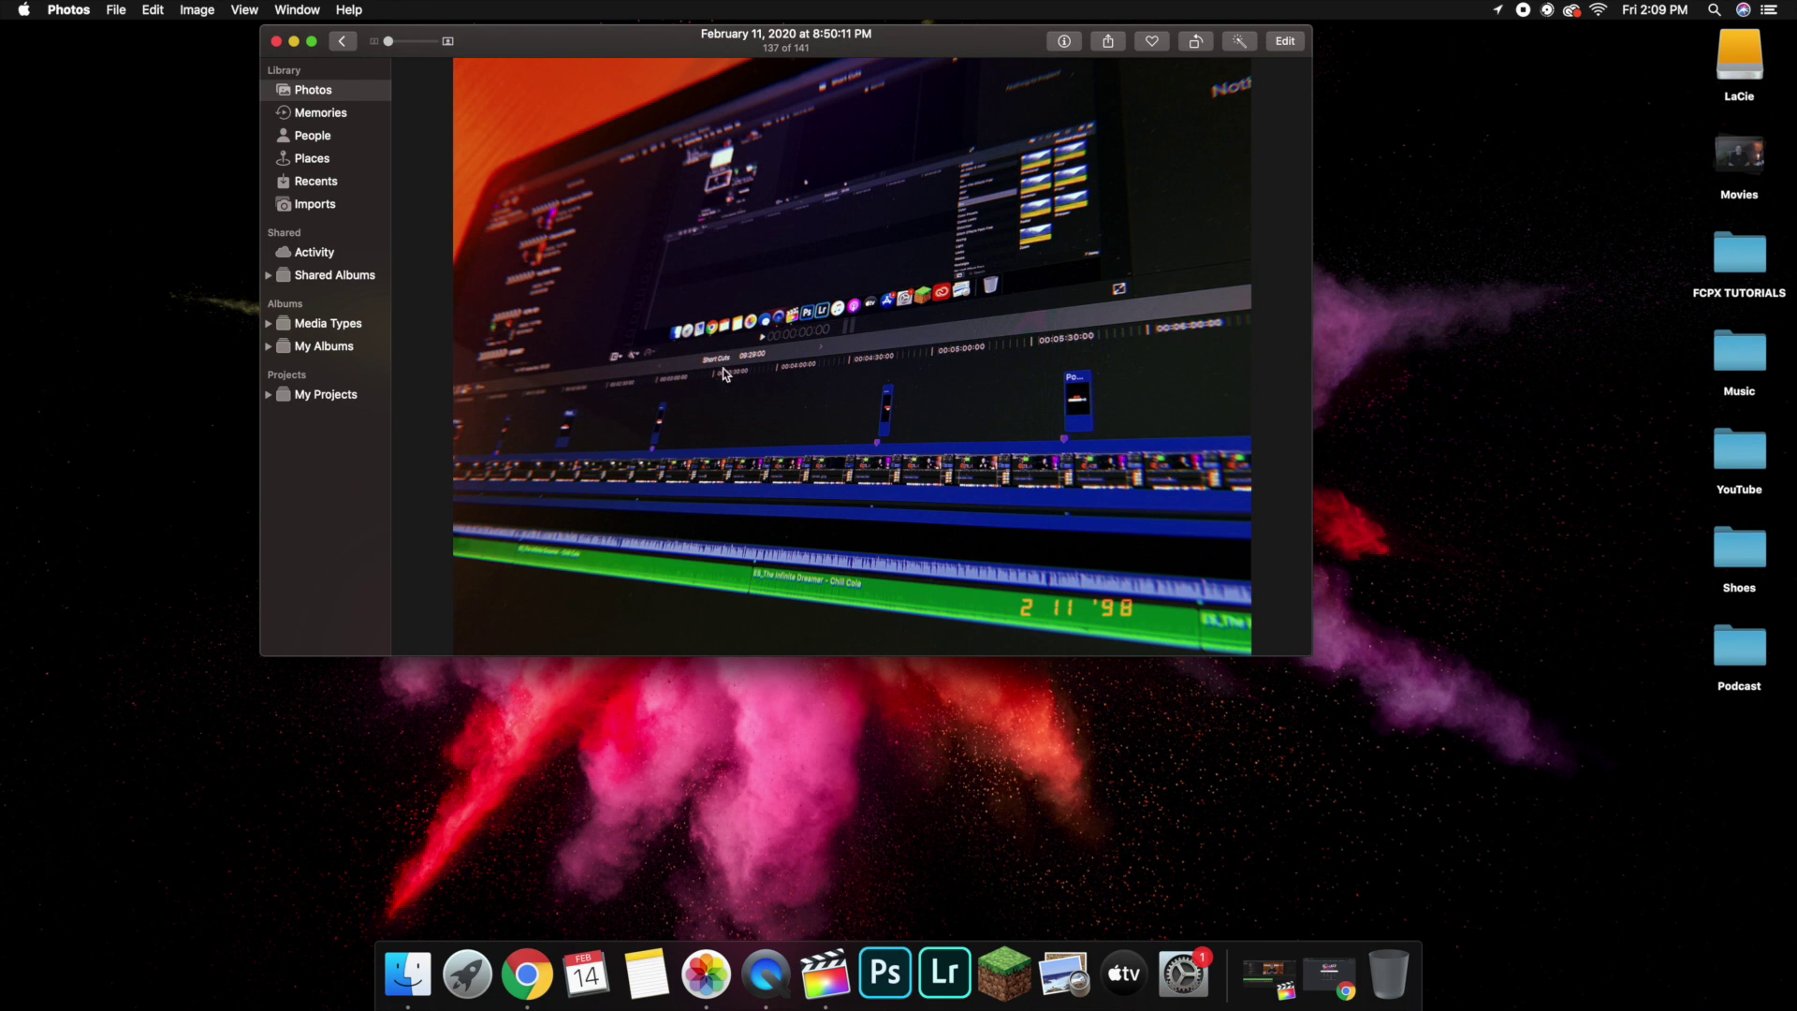
pyautogui.click(343, 41)
pyautogui.moveTo(682, 366); pyautogui.dragTo(1591, 496)
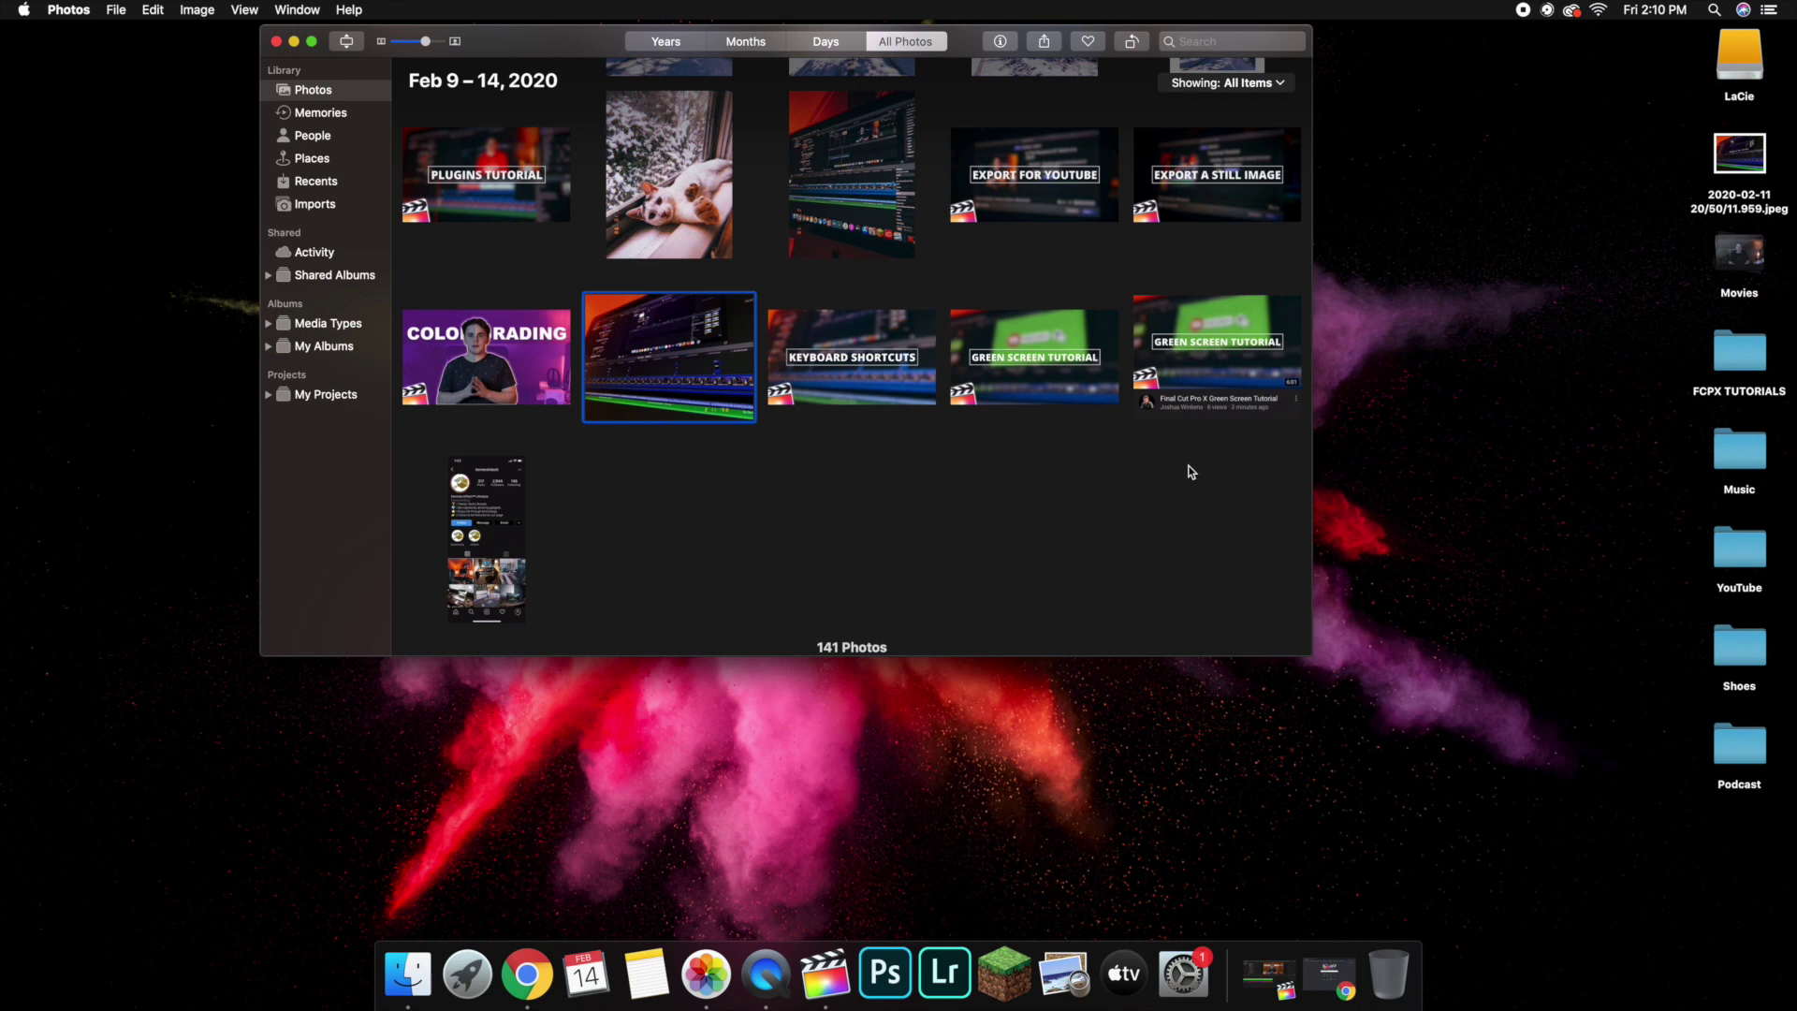
pyautogui.click(276, 42)
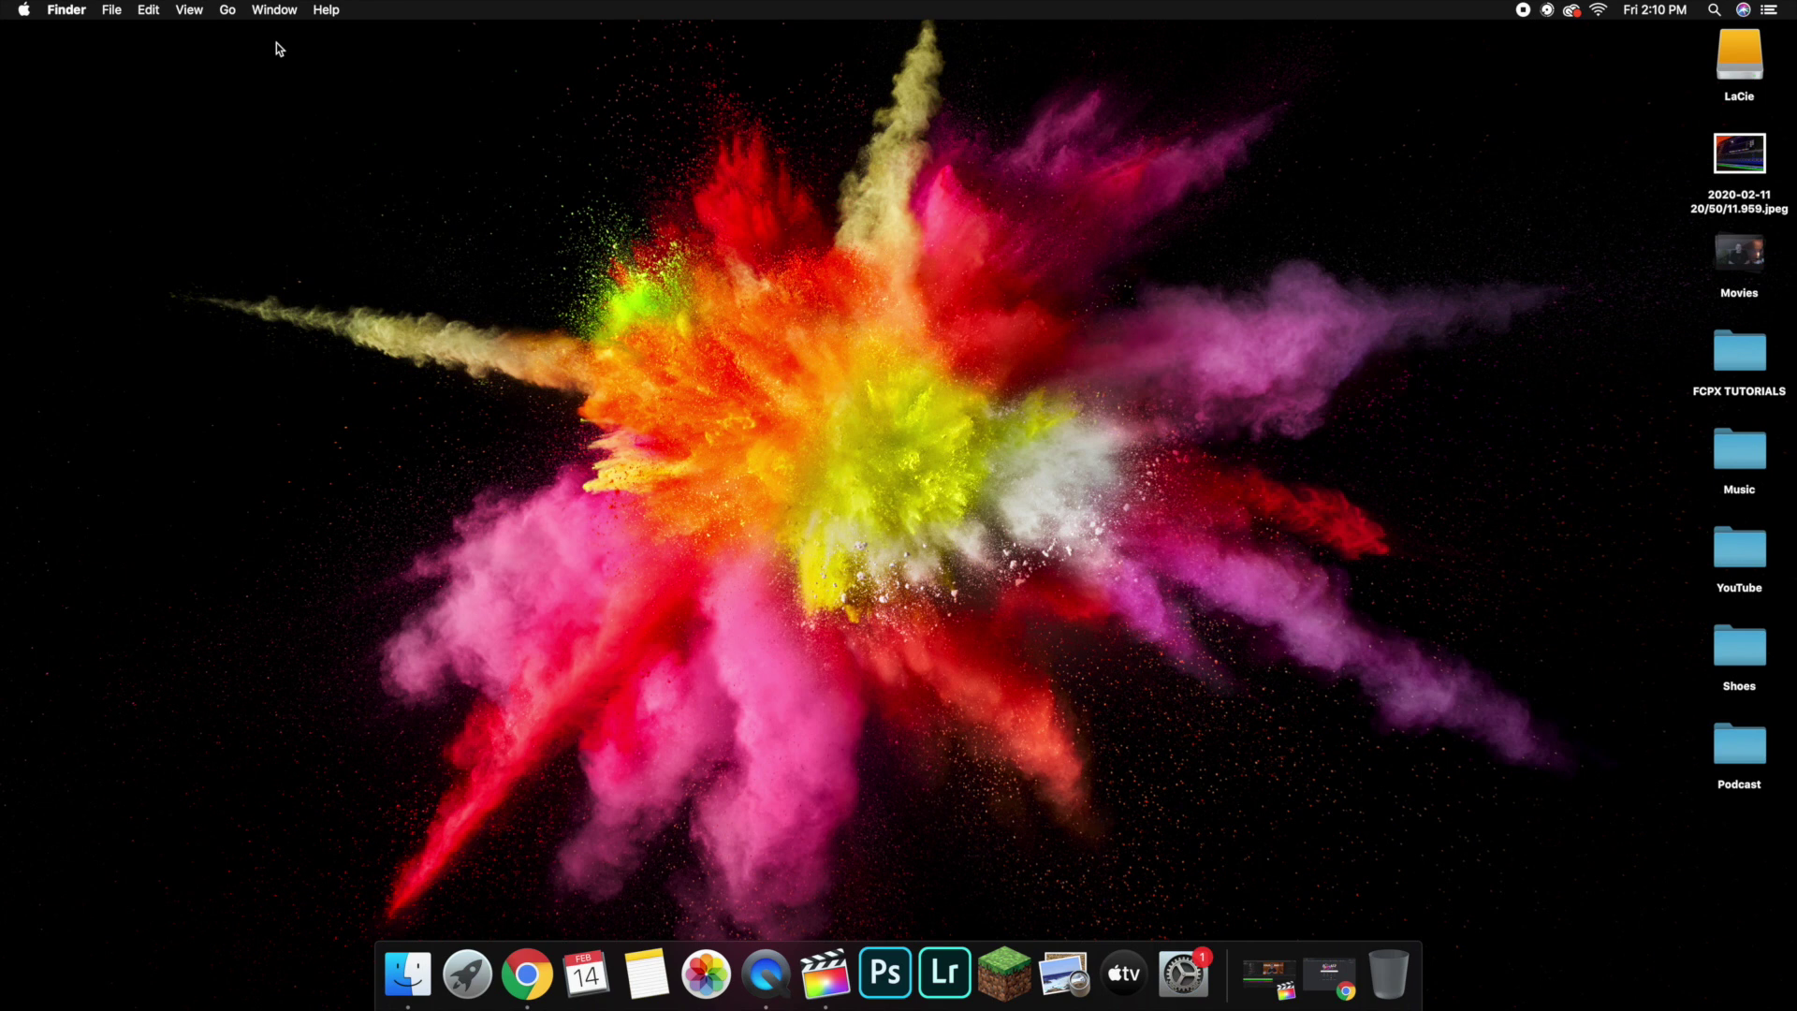
# Return to the Thumbnail Template project in Final Cut Pro with the playhead at 11:06
pyautogui.click(1268, 976)
pyautogui.click(909, 596)
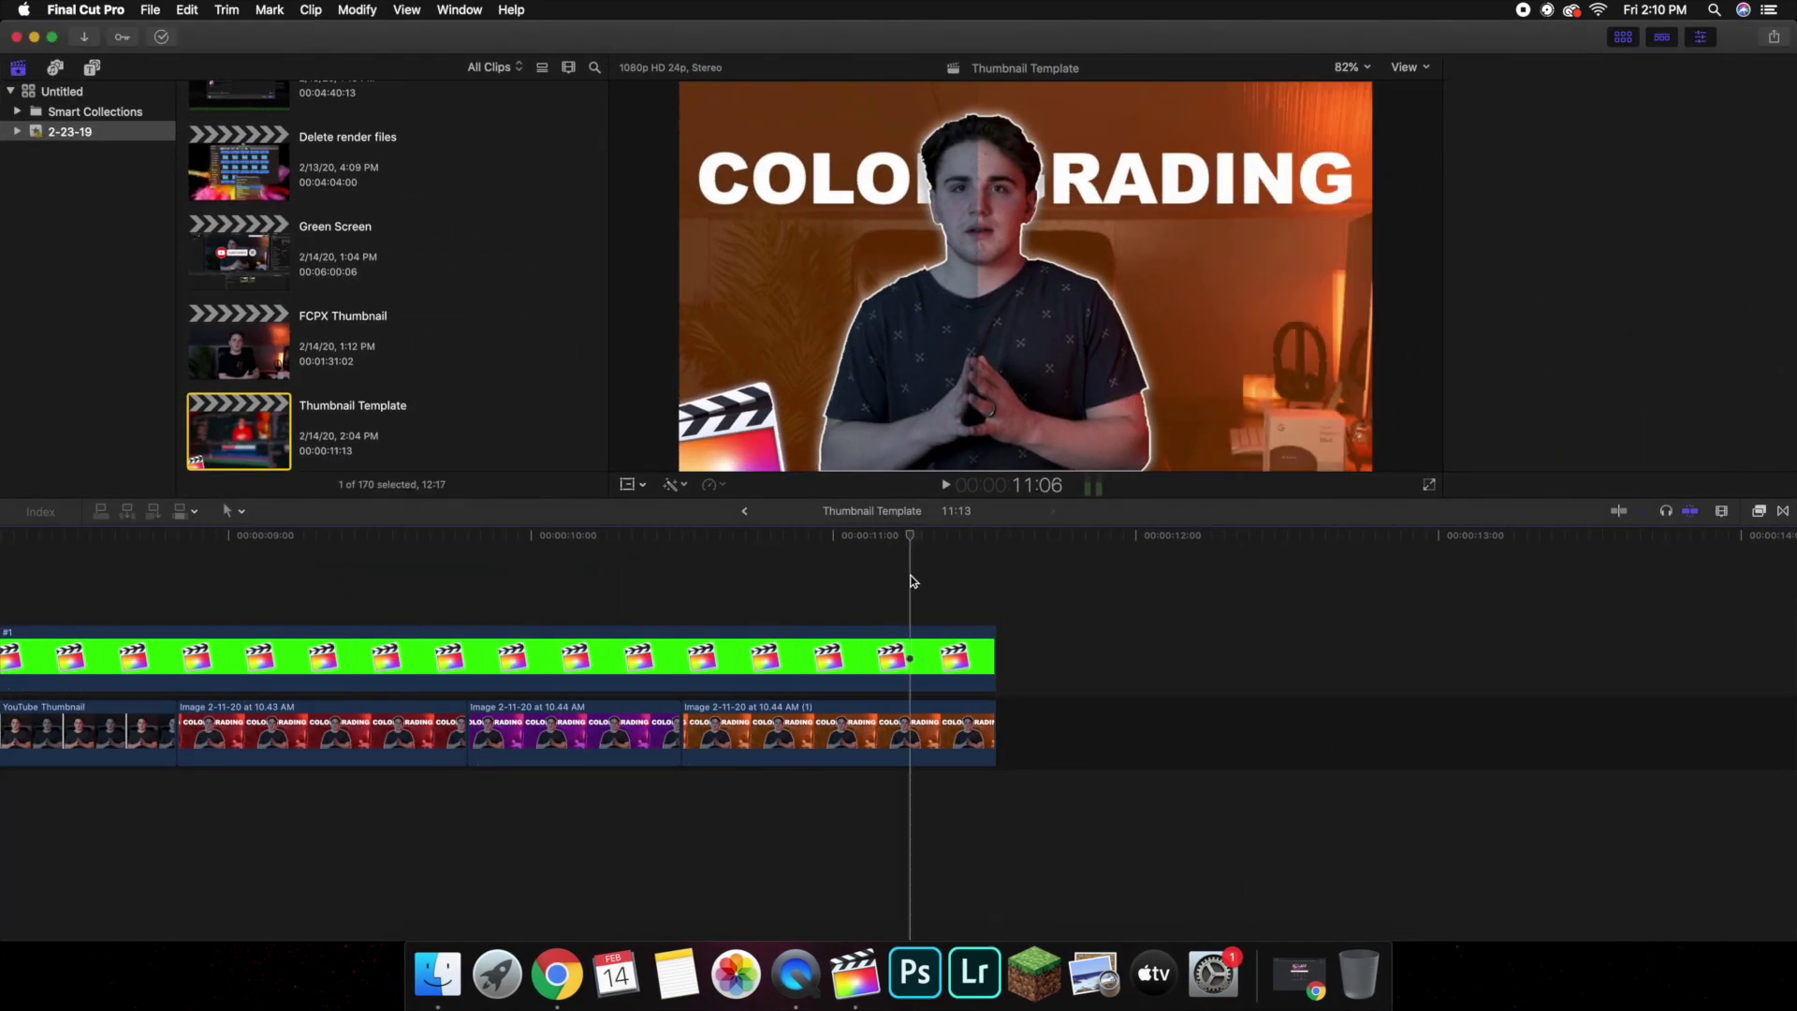
pyautogui.scroll(-3, 407, 404)
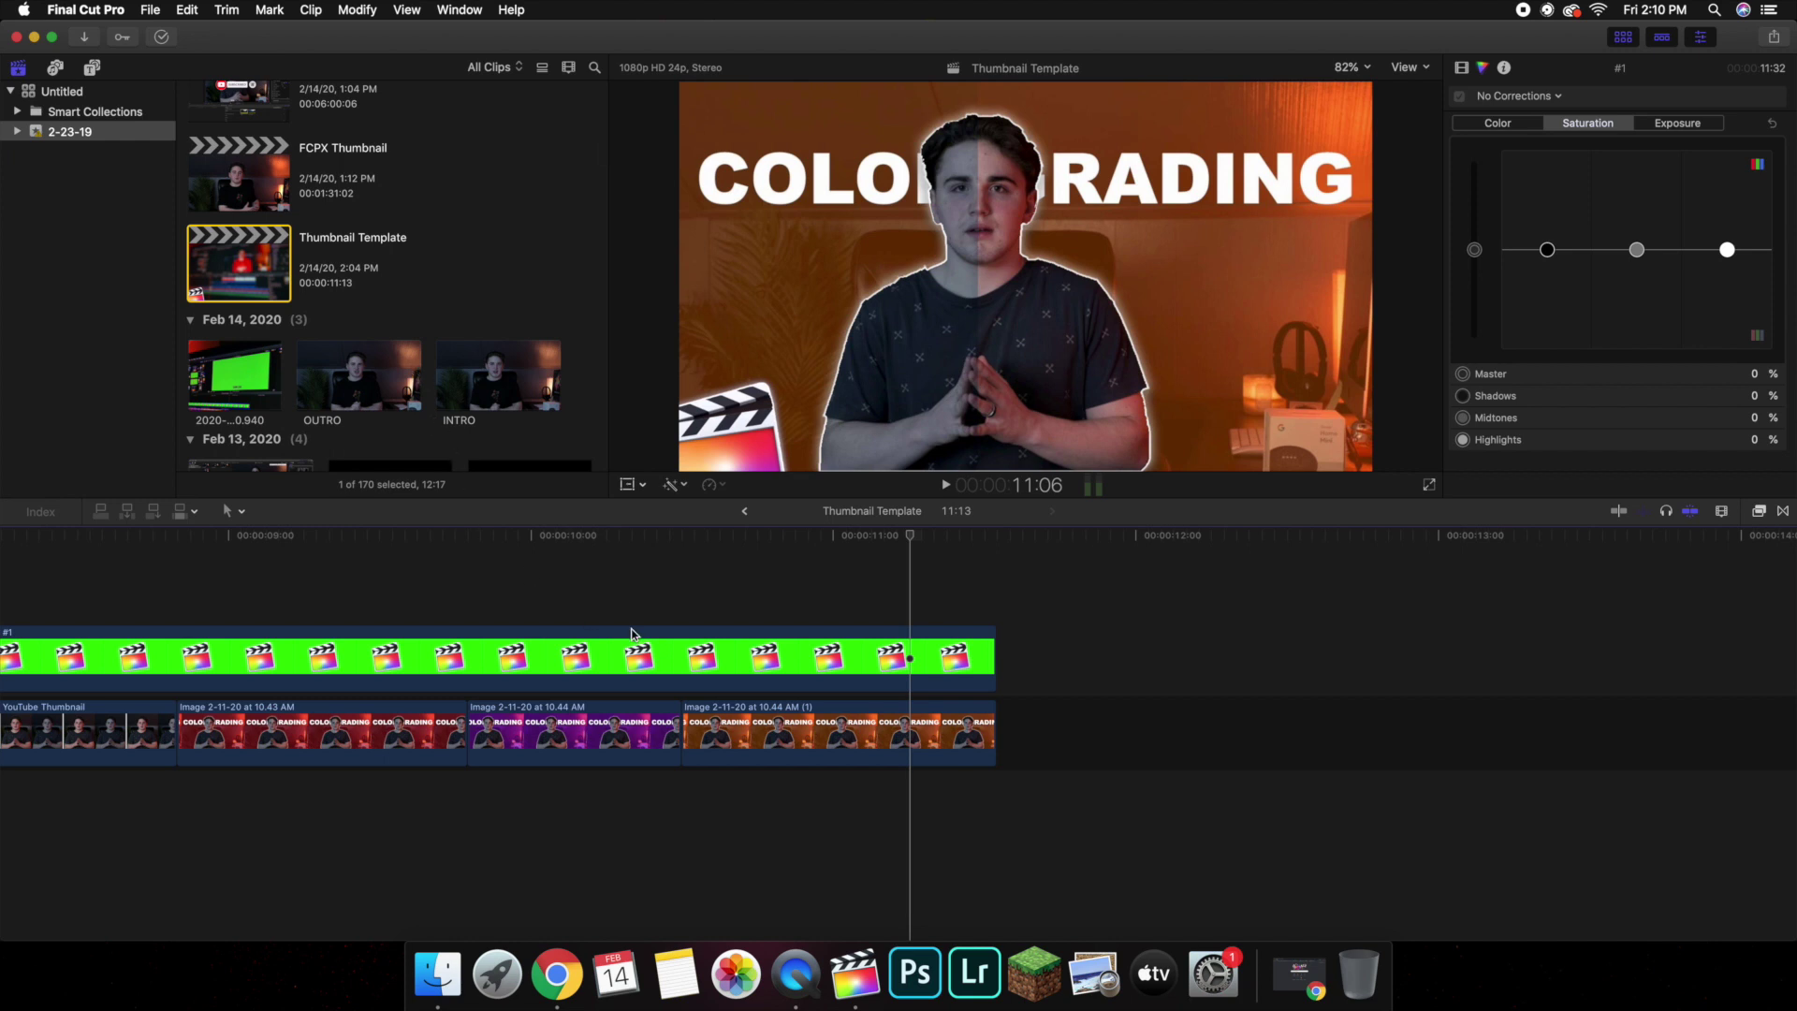
pyautogui.hscroll(1, 640, 636)
# Preview the purple frame at 9:21, the orange frame at 10:19, and 10:04
pyautogui.click(415, 567)
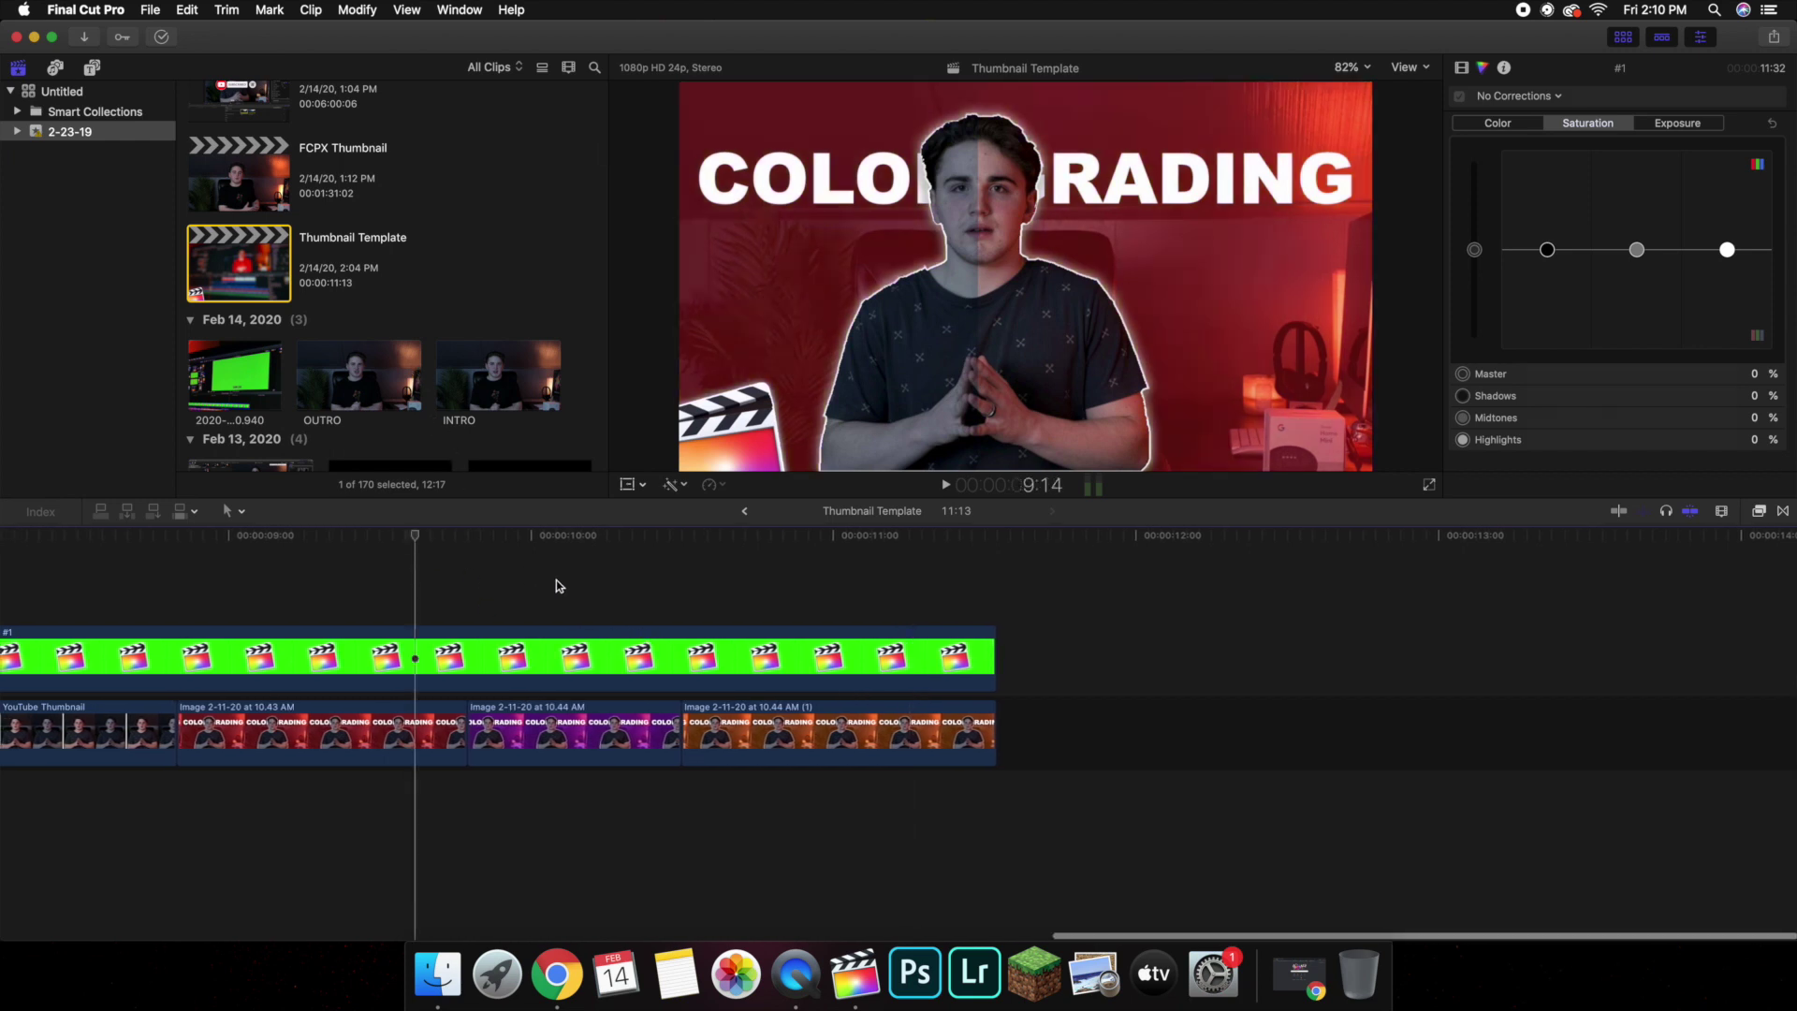
pyautogui.click(556, 581)
pyautogui.click(773, 586)
pyautogui.click(494, 585)
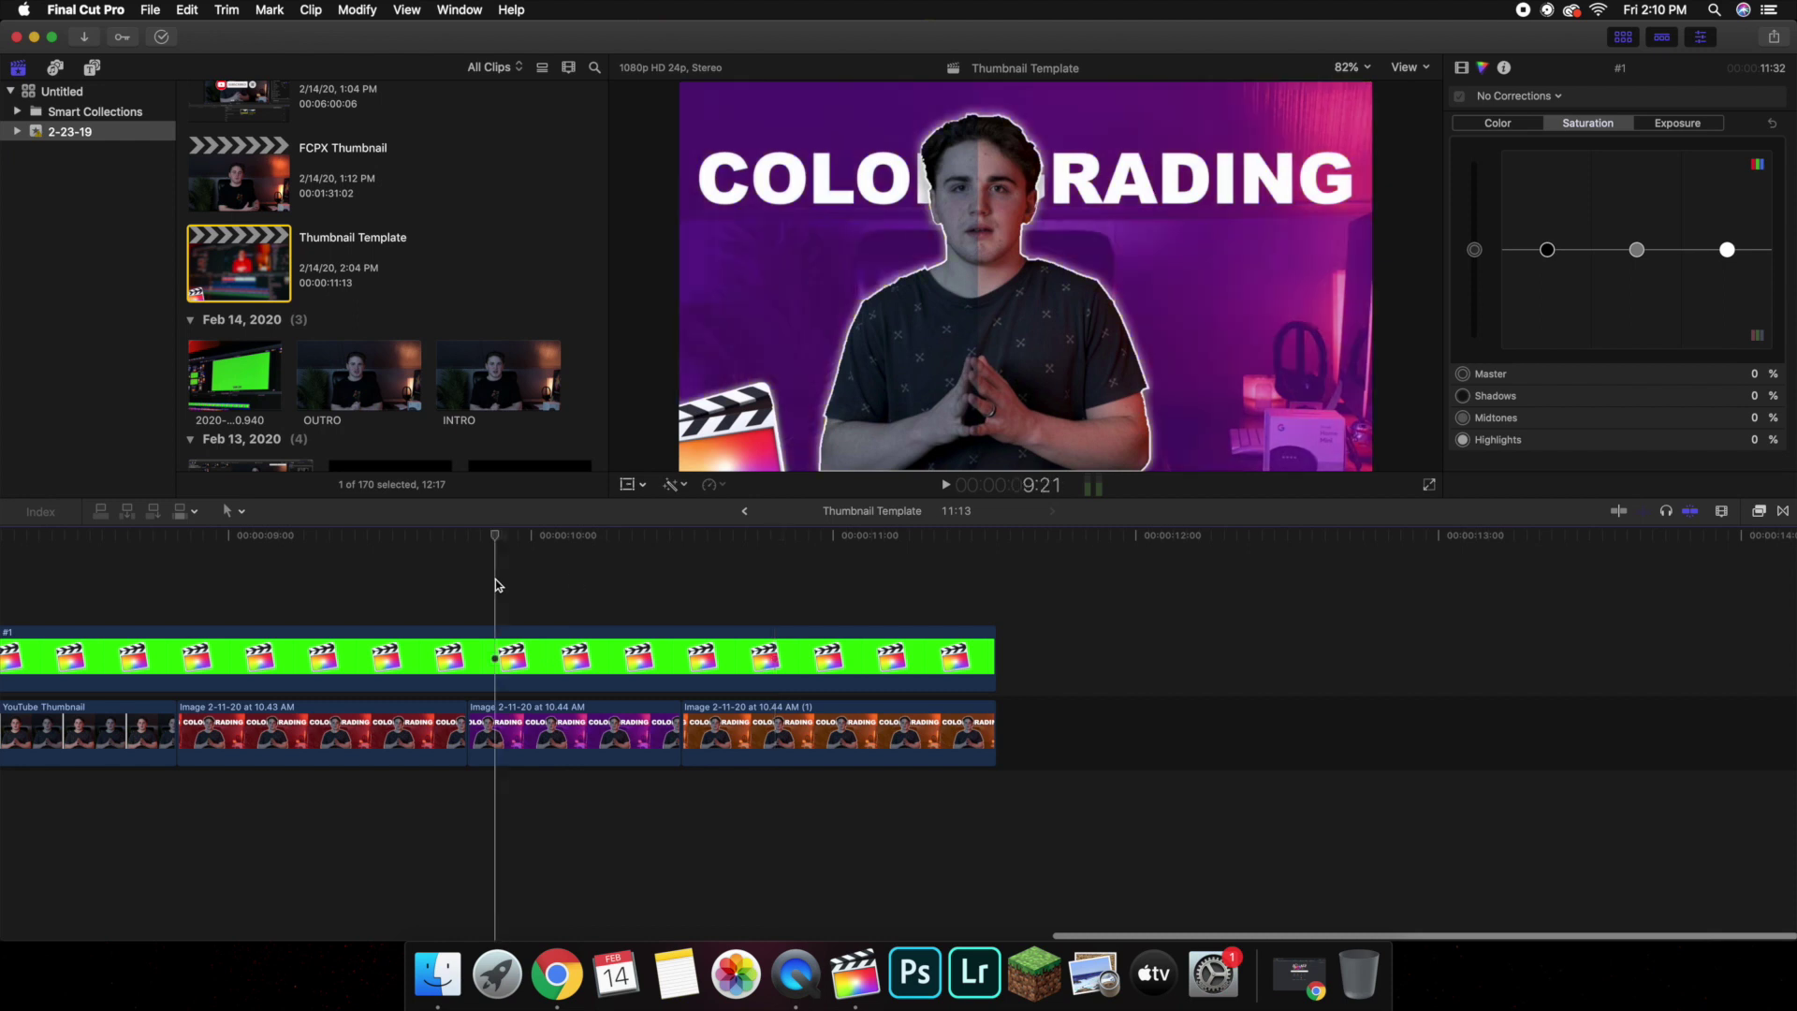
pyautogui.click(581, 594)
# Preview the earlier blurred thumbnail frames at 7:00 and 5:14
pyautogui.hscroll(-1, 461, 629)
pyautogui.hscroll(-5, 385, 586)
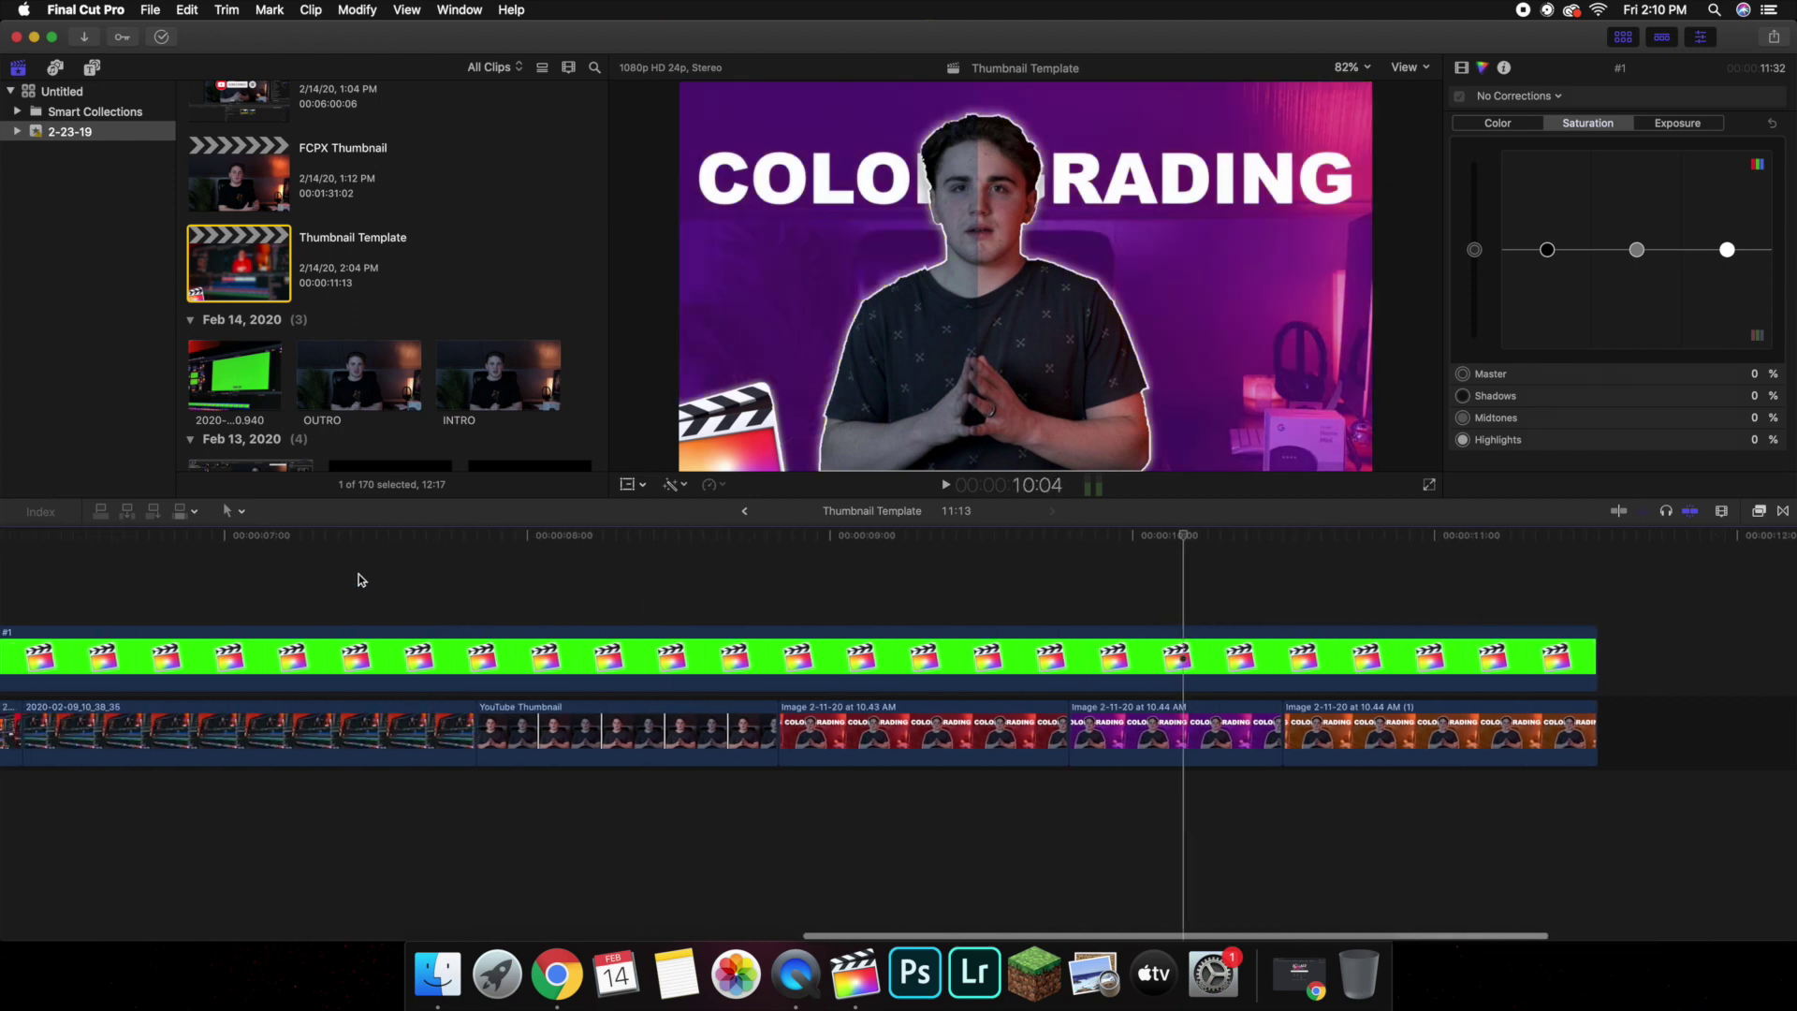
pyautogui.click(354, 574)
pyautogui.click(224, 569)
pyautogui.hscroll(-5, 150, 571)
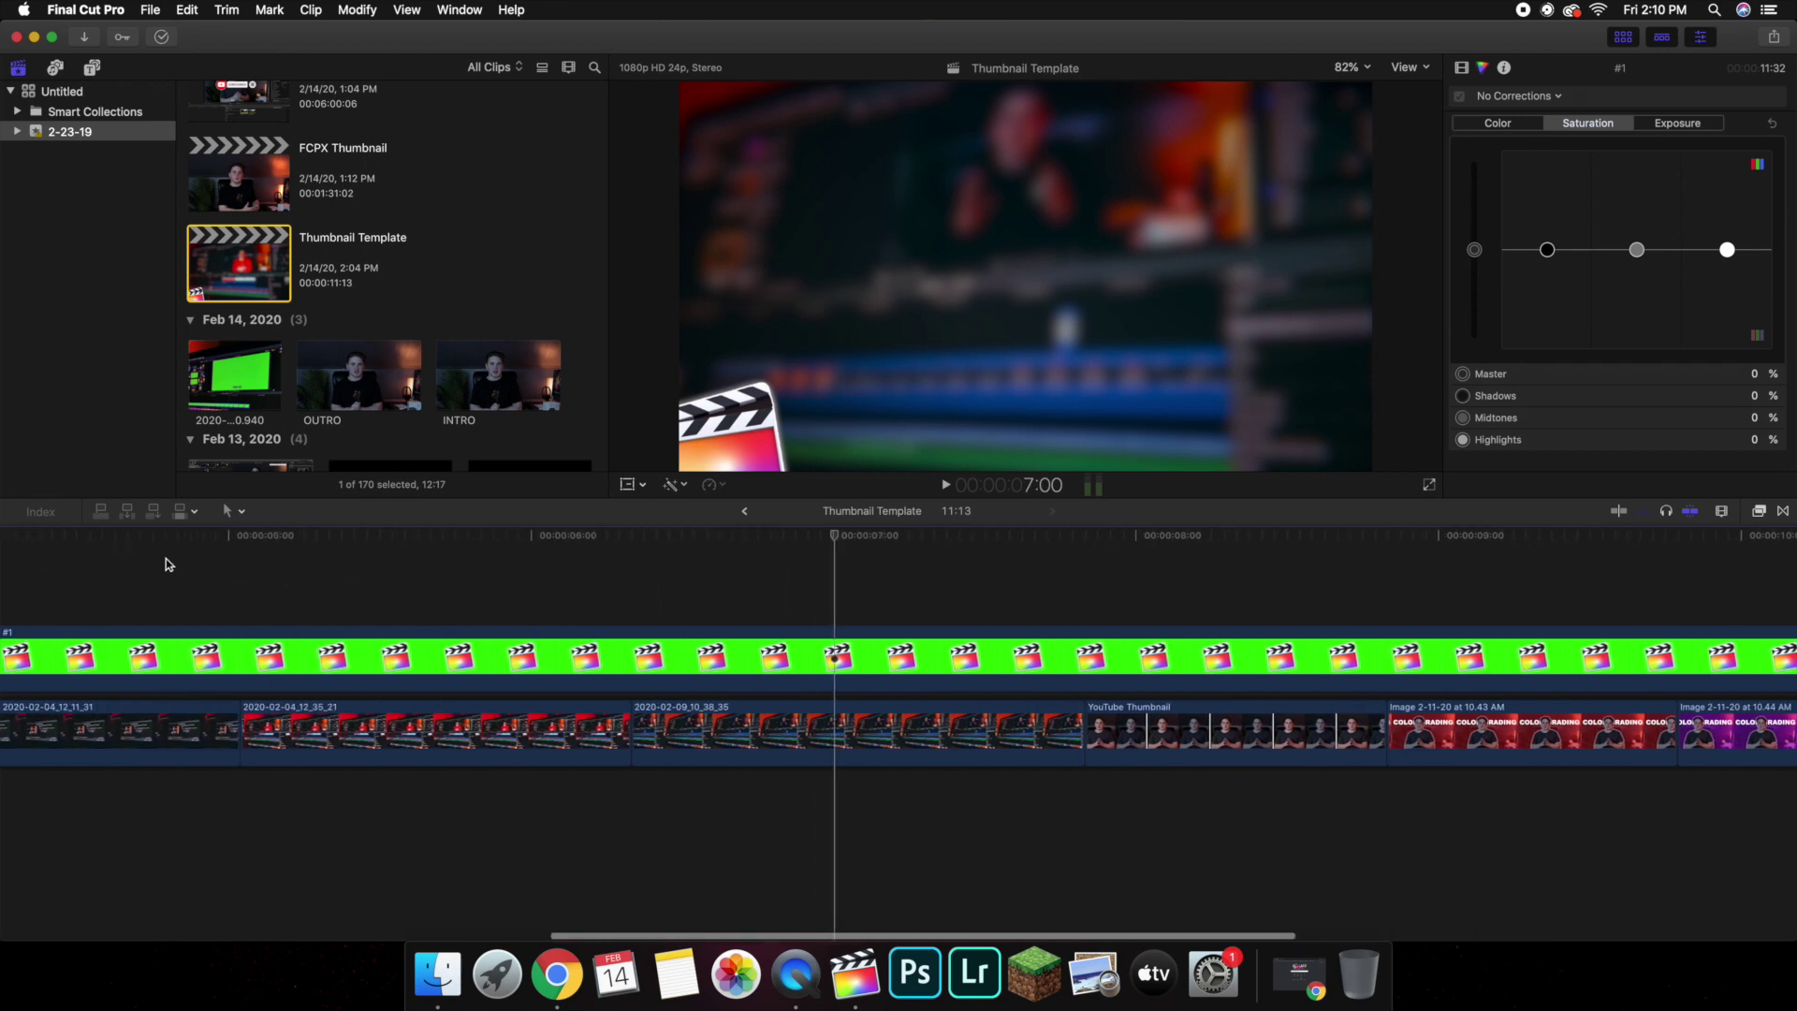
pyautogui.click(413, 581)
# Select, then deselect, the green #1 clip, parking at 10:21, and browse the clip list
pyautogui.hscroll(5, 777, 611)
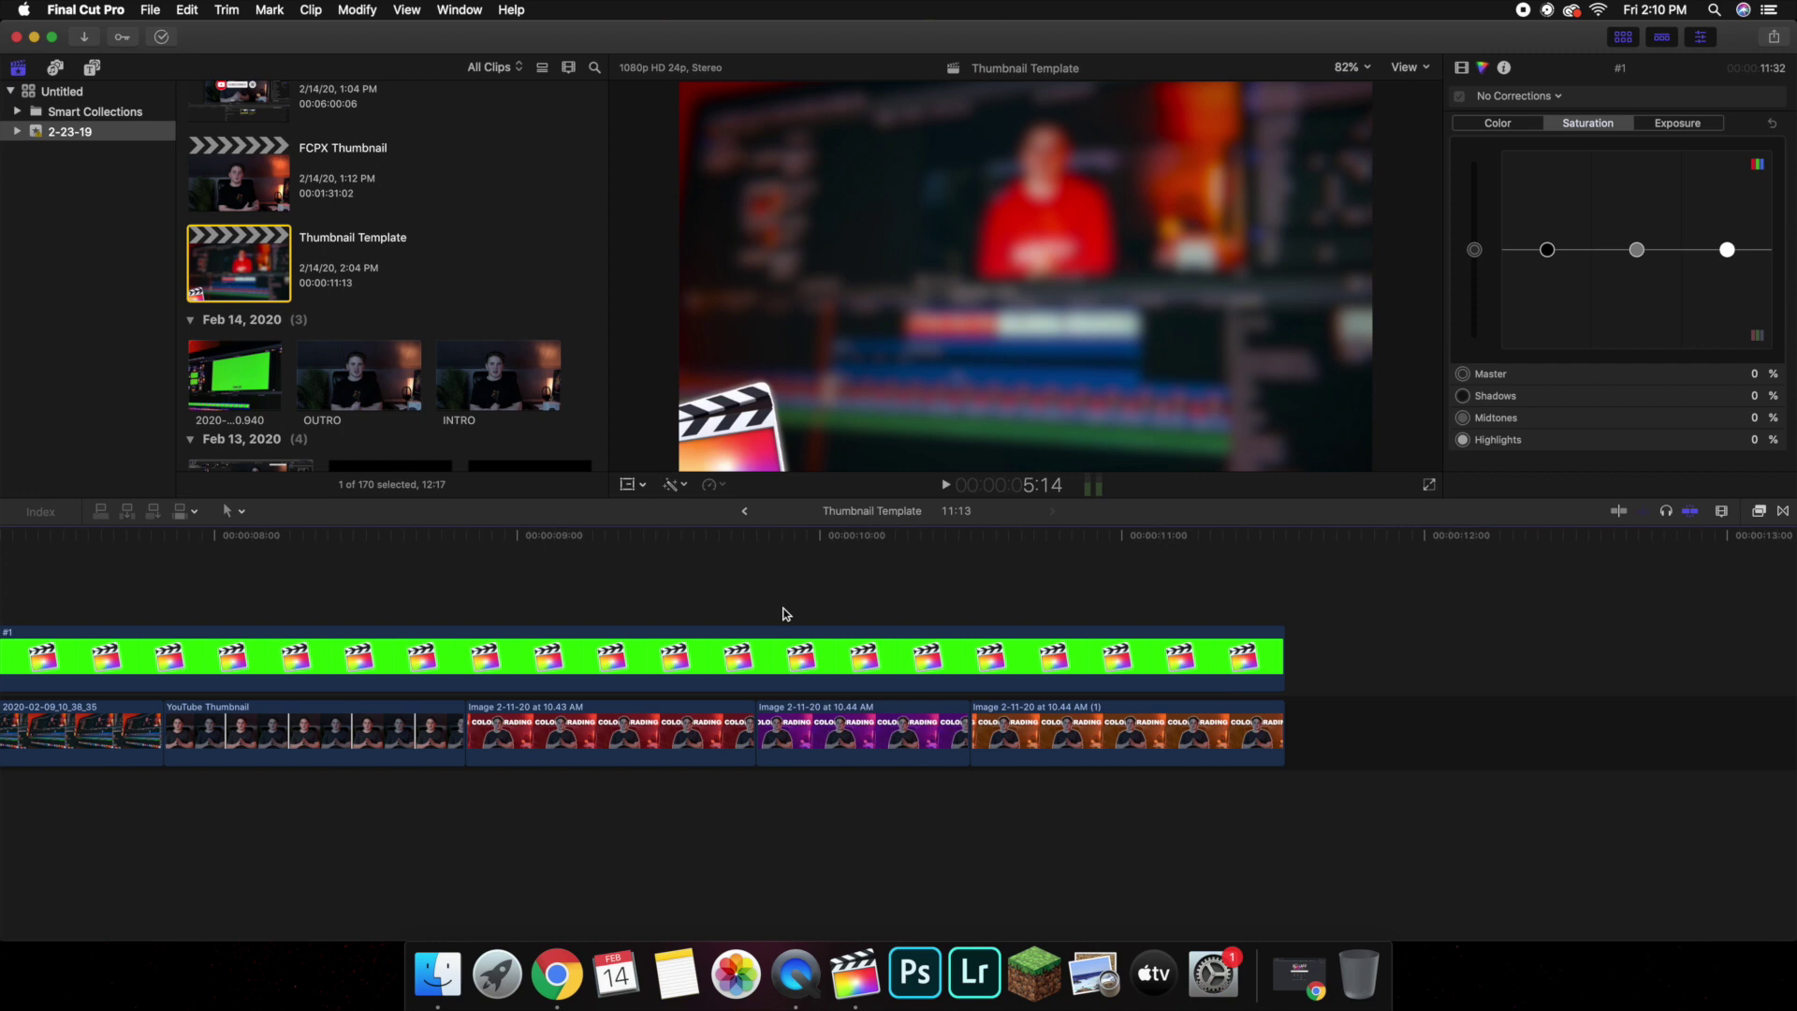
pyautogui.hscroll(3, 627, 567)
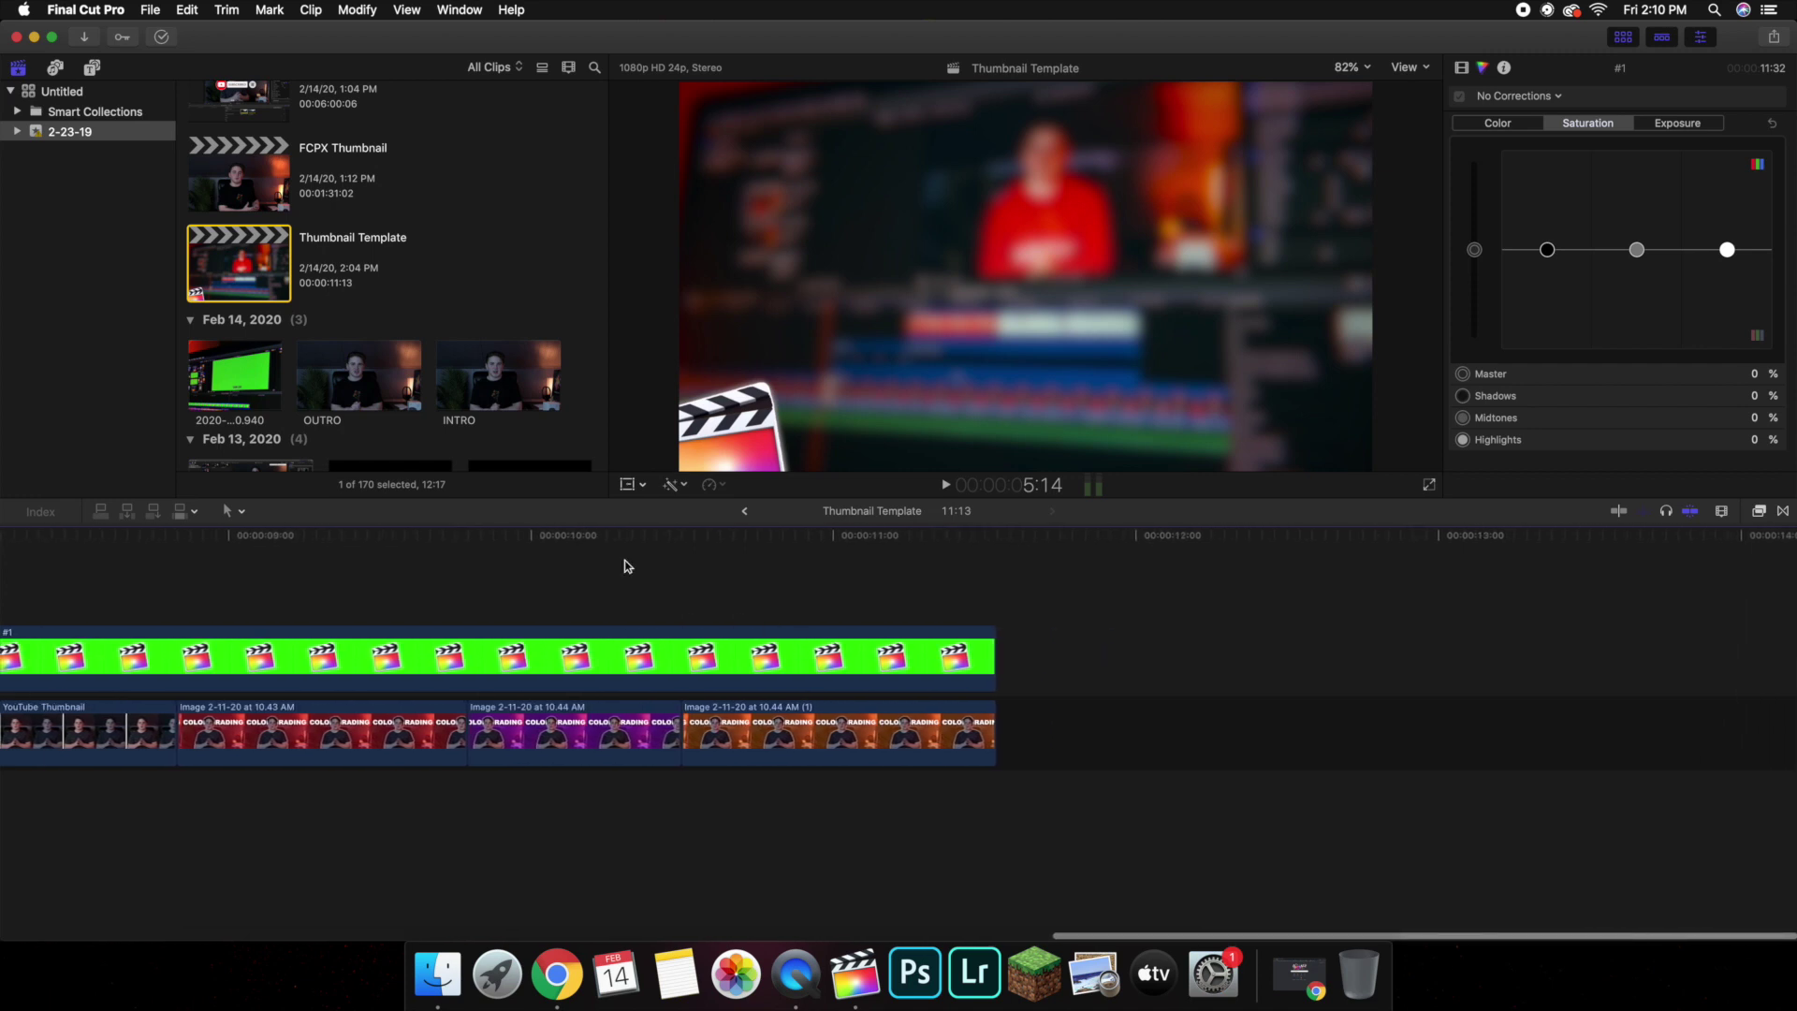
pyautogui.scroll(-8, 374, 365)
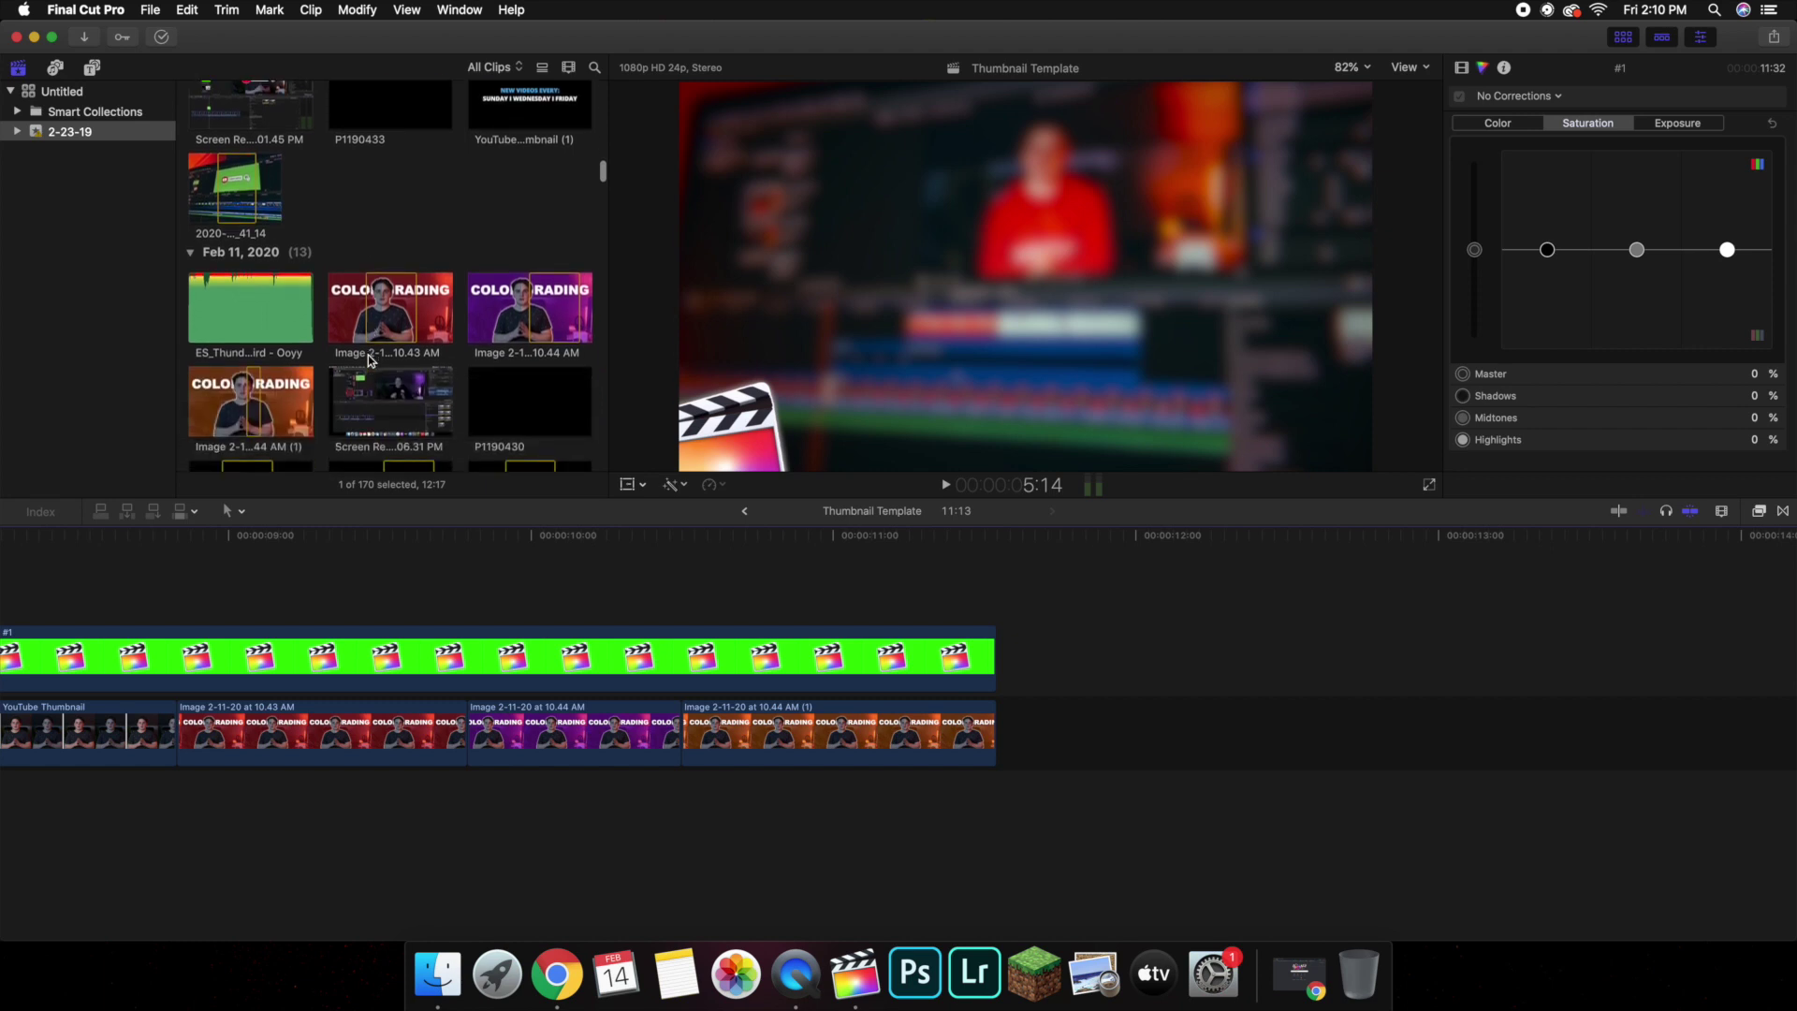
pyautogui.click(719, 657)
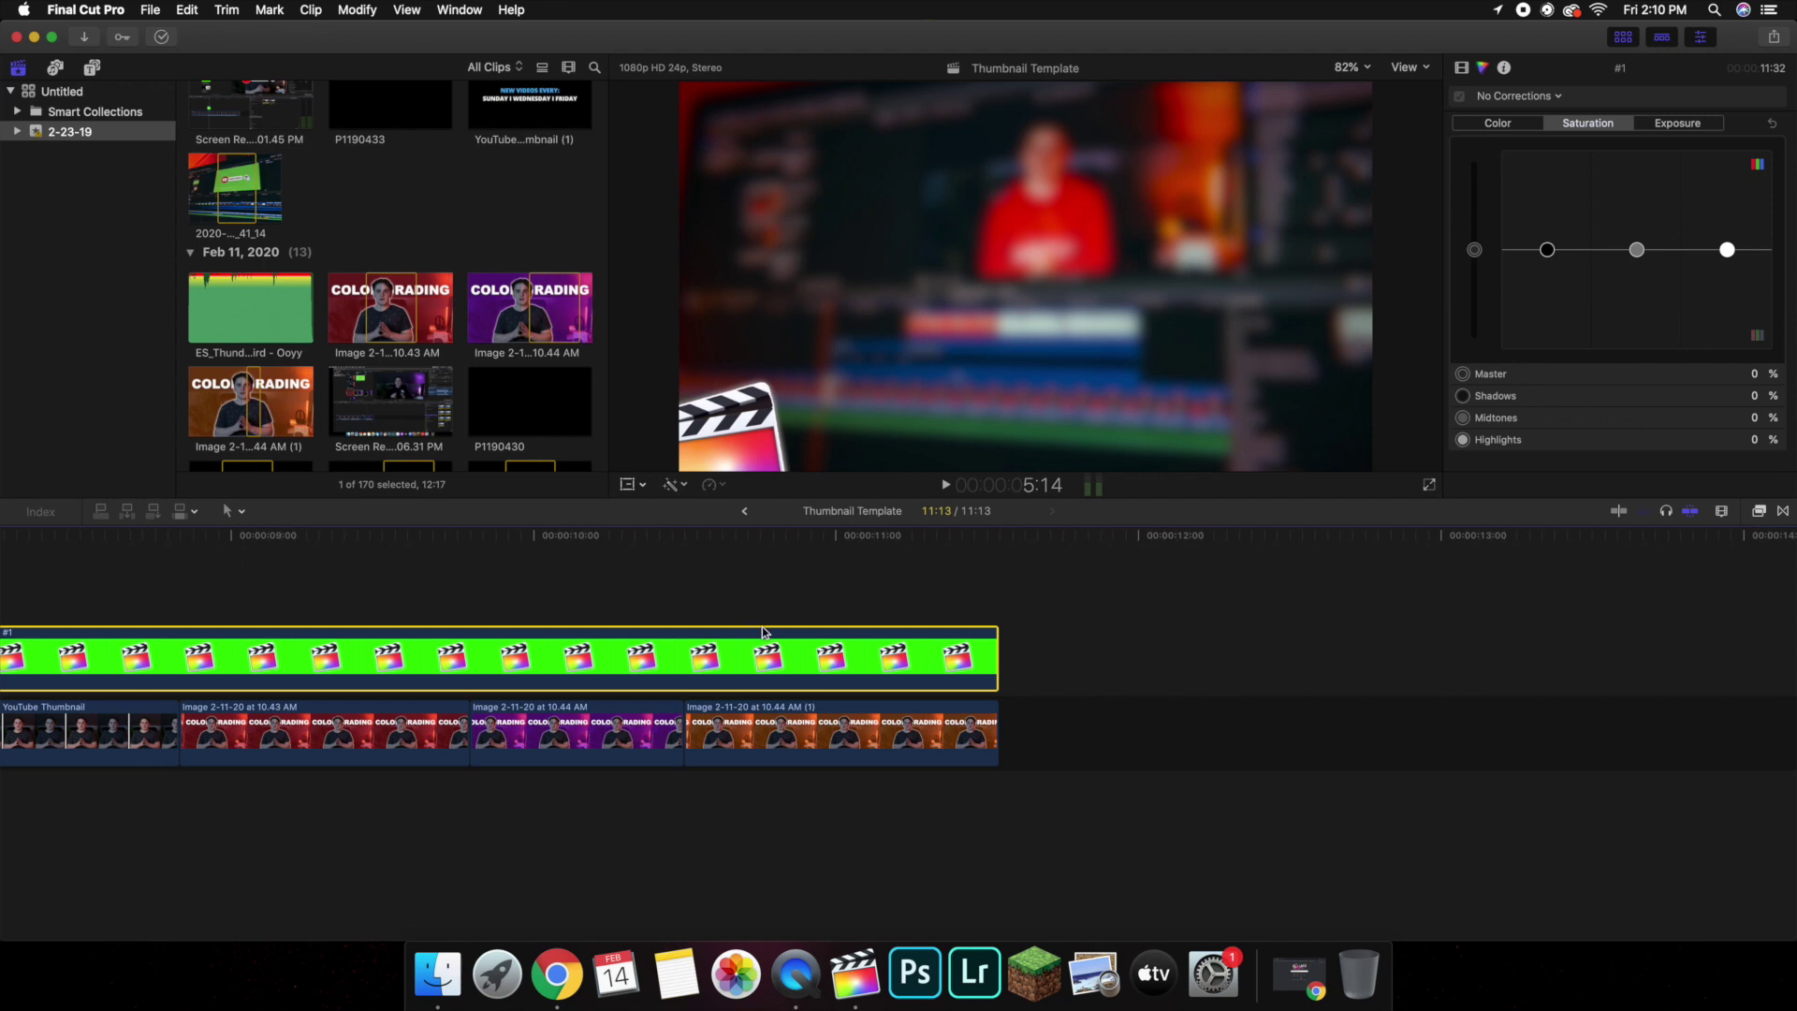
pyautogui.click(806, 598)
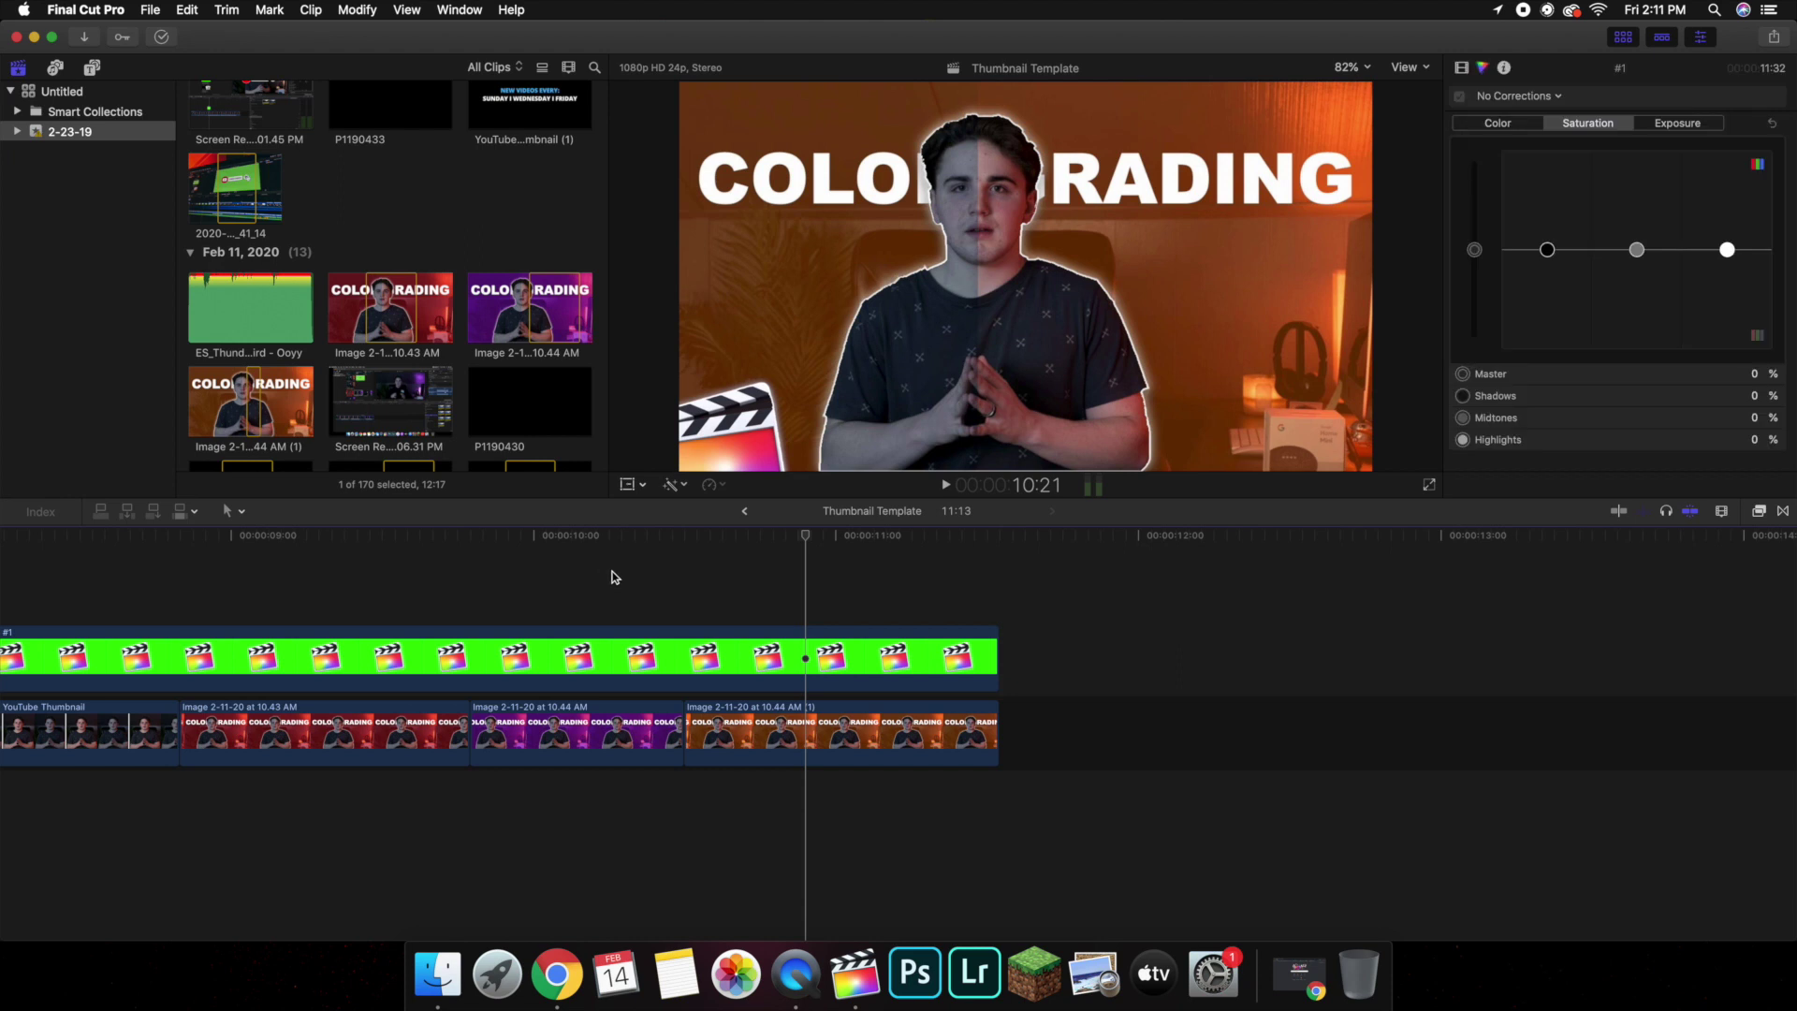
pyautogui.scroll(-10, 414, 363)
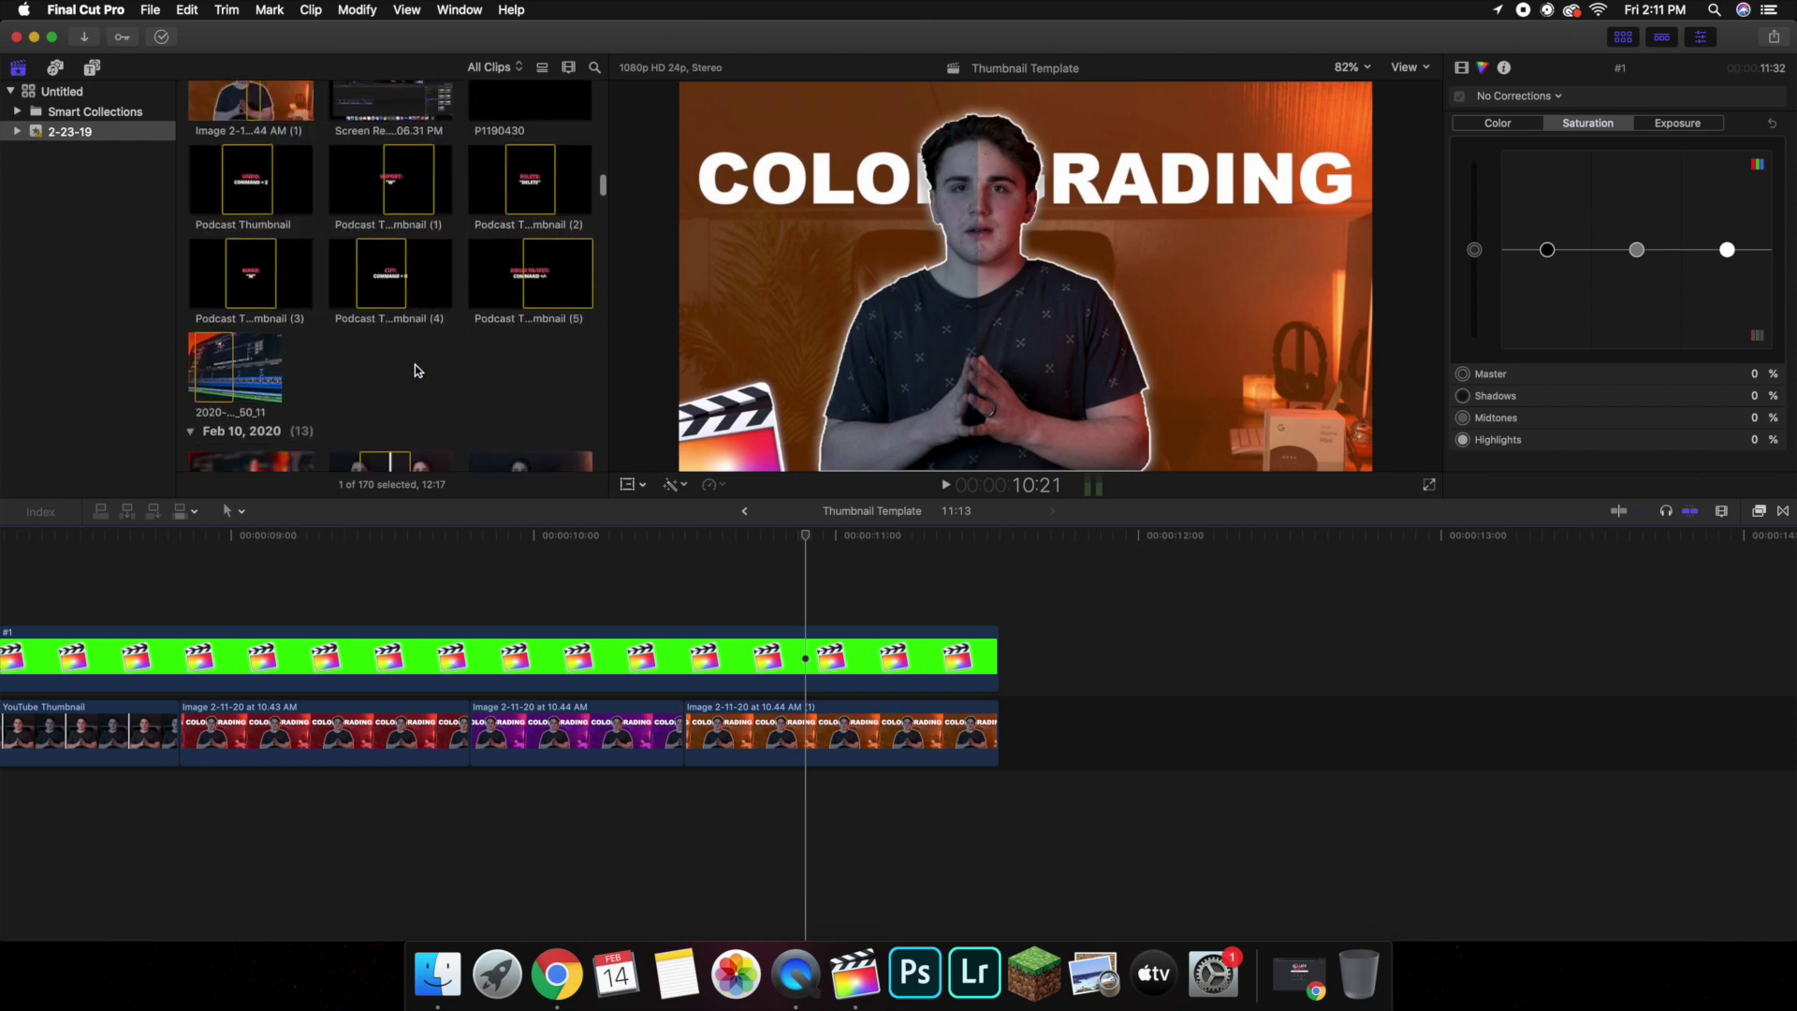
pyautogui.scroll(10, 417, 370)
pyautogui.scroll(-6, 417, 370)
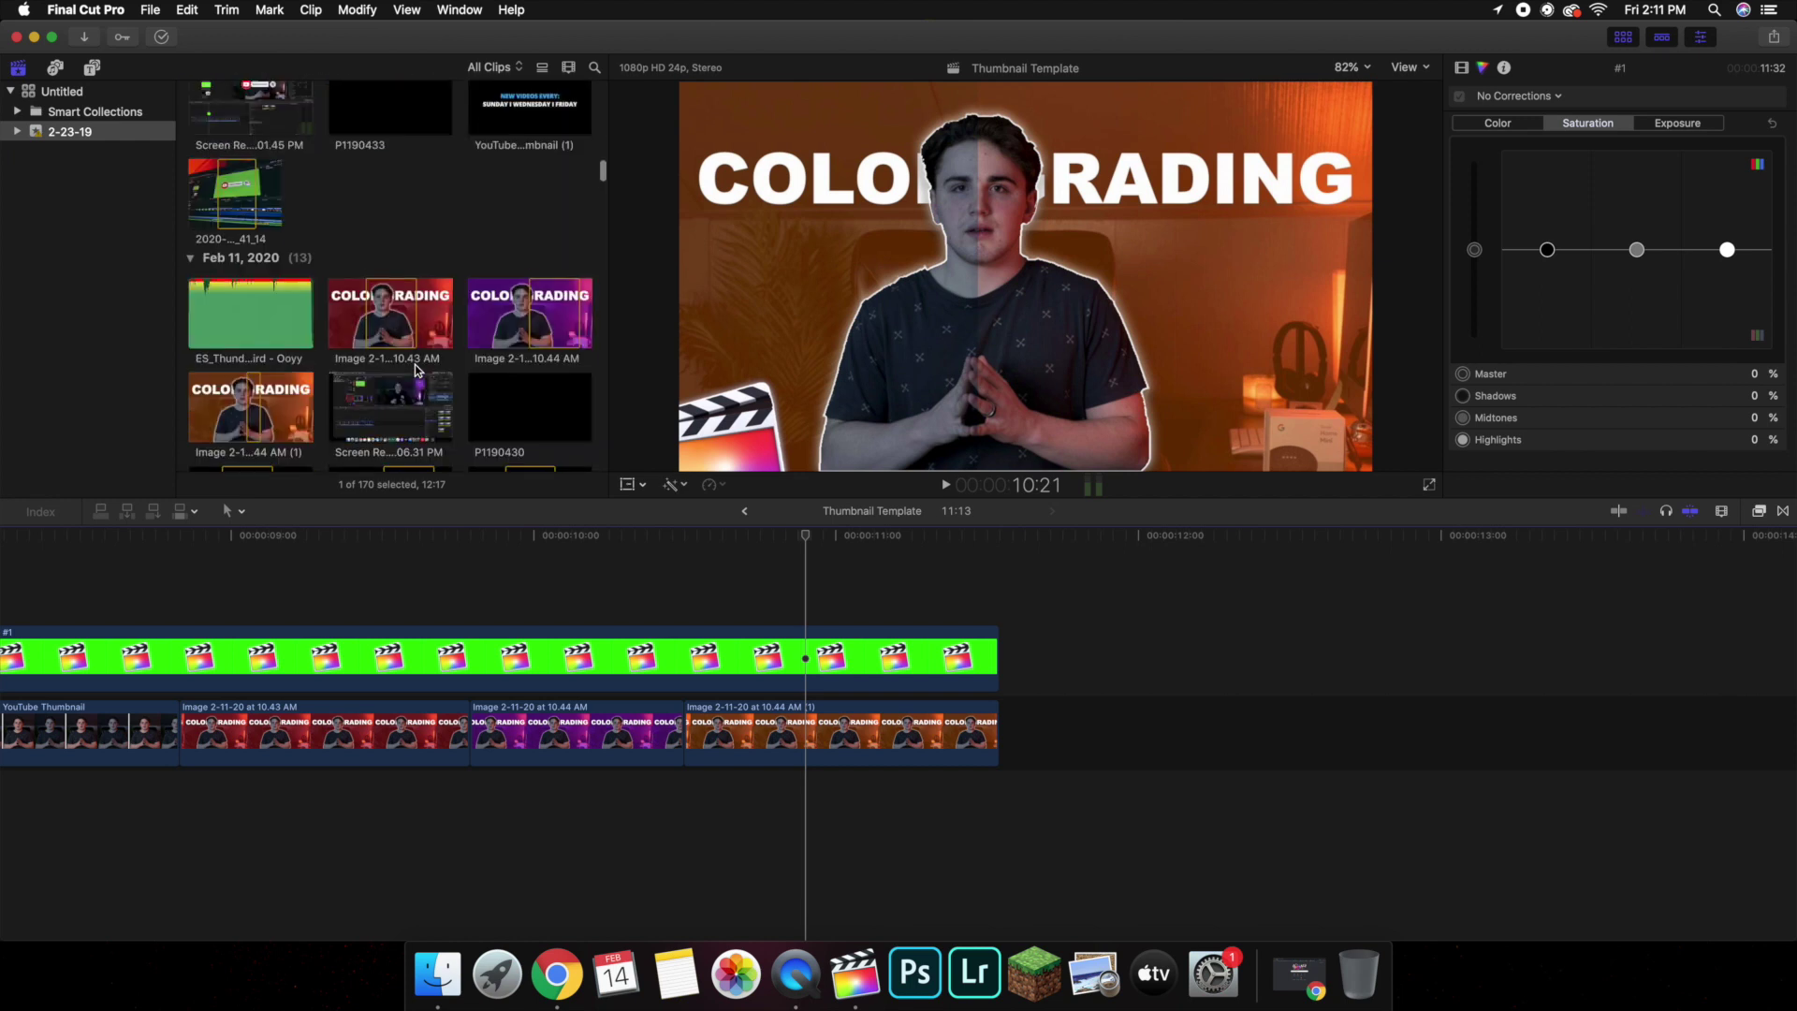
pyautogui.scroll(8, 417, 370)
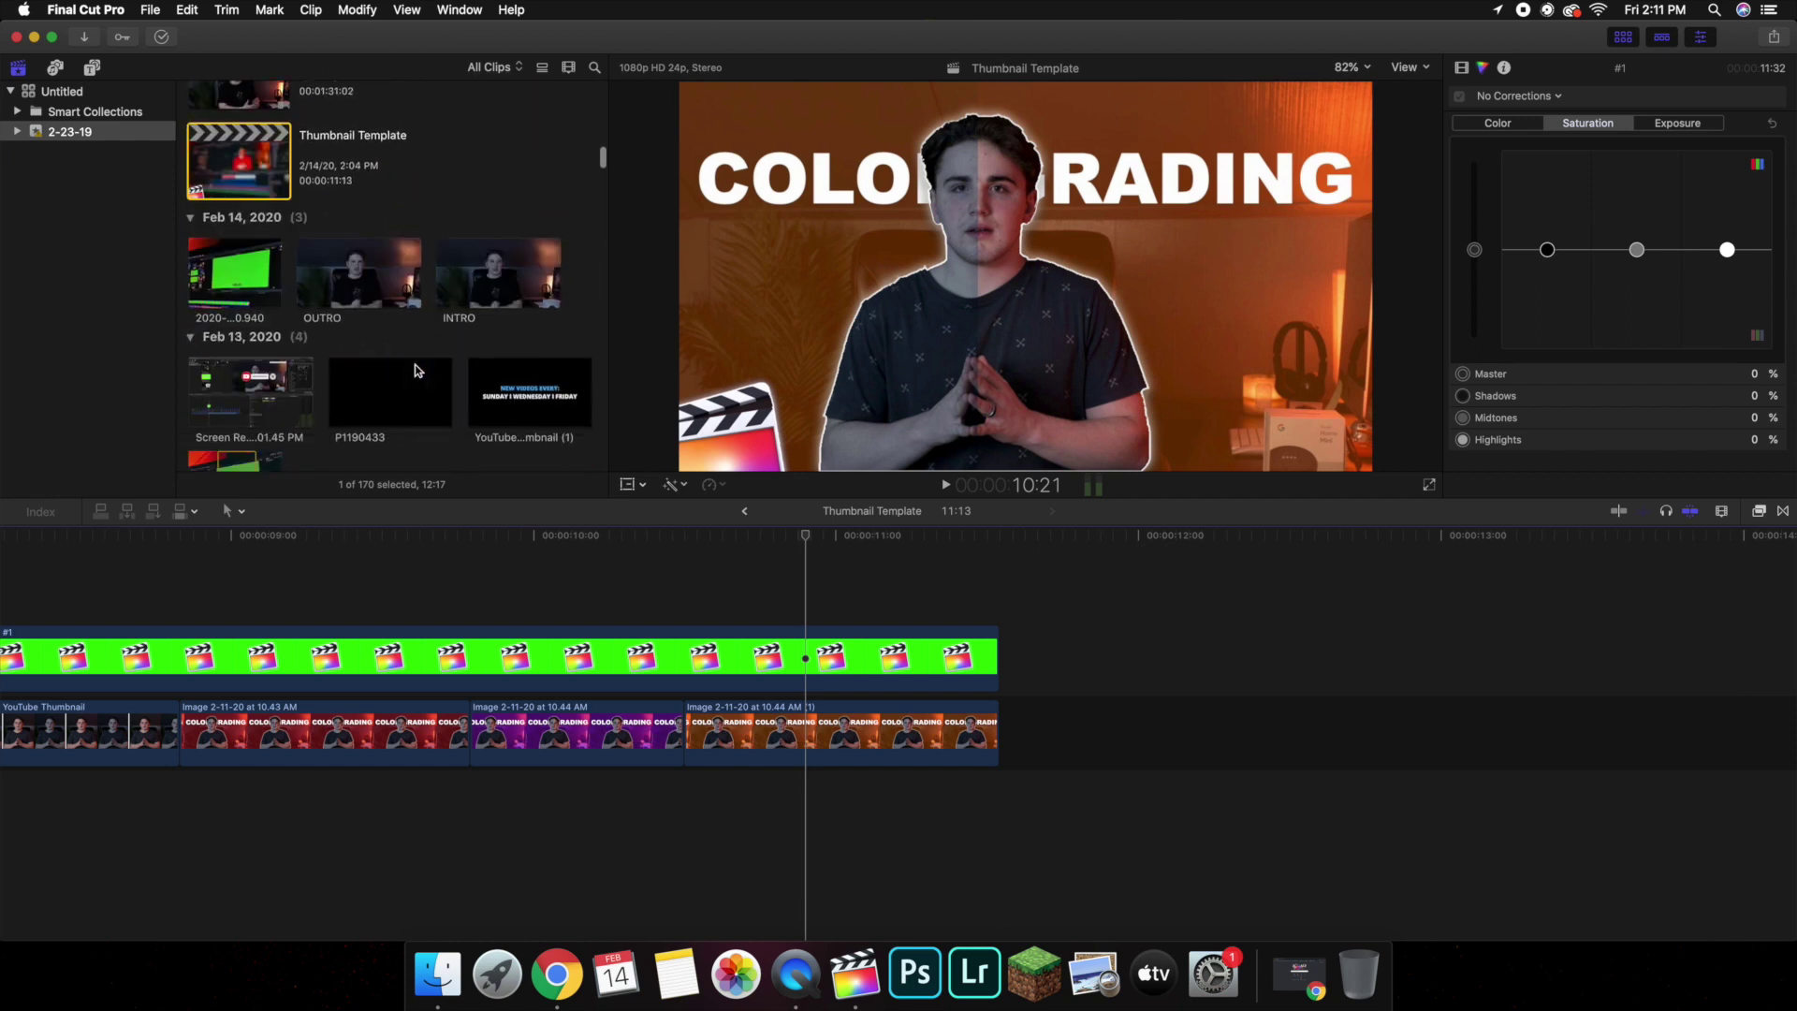
pyautogui.scroll(-8, 416, 369)
pyautogui.scroll(4, 416, 369)
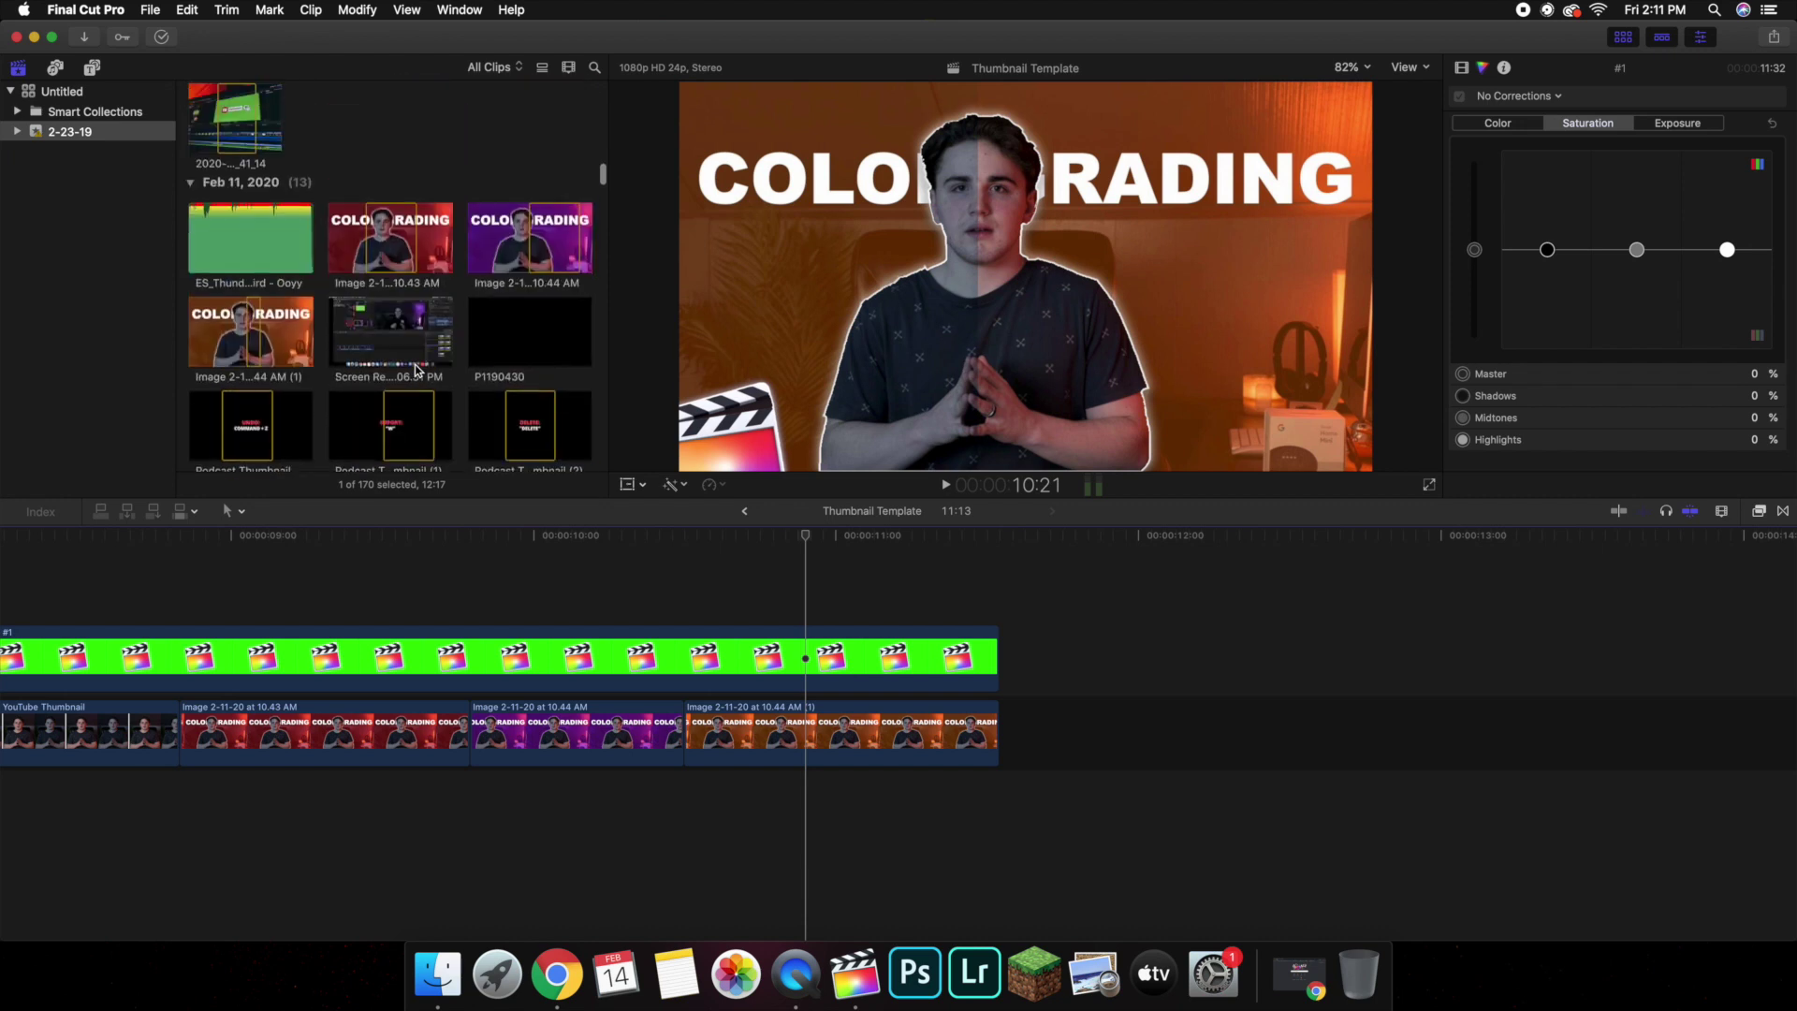
pyautogui.scroll(-7, 416, 370)
pyautogui.scroll(-3, 417, 369)
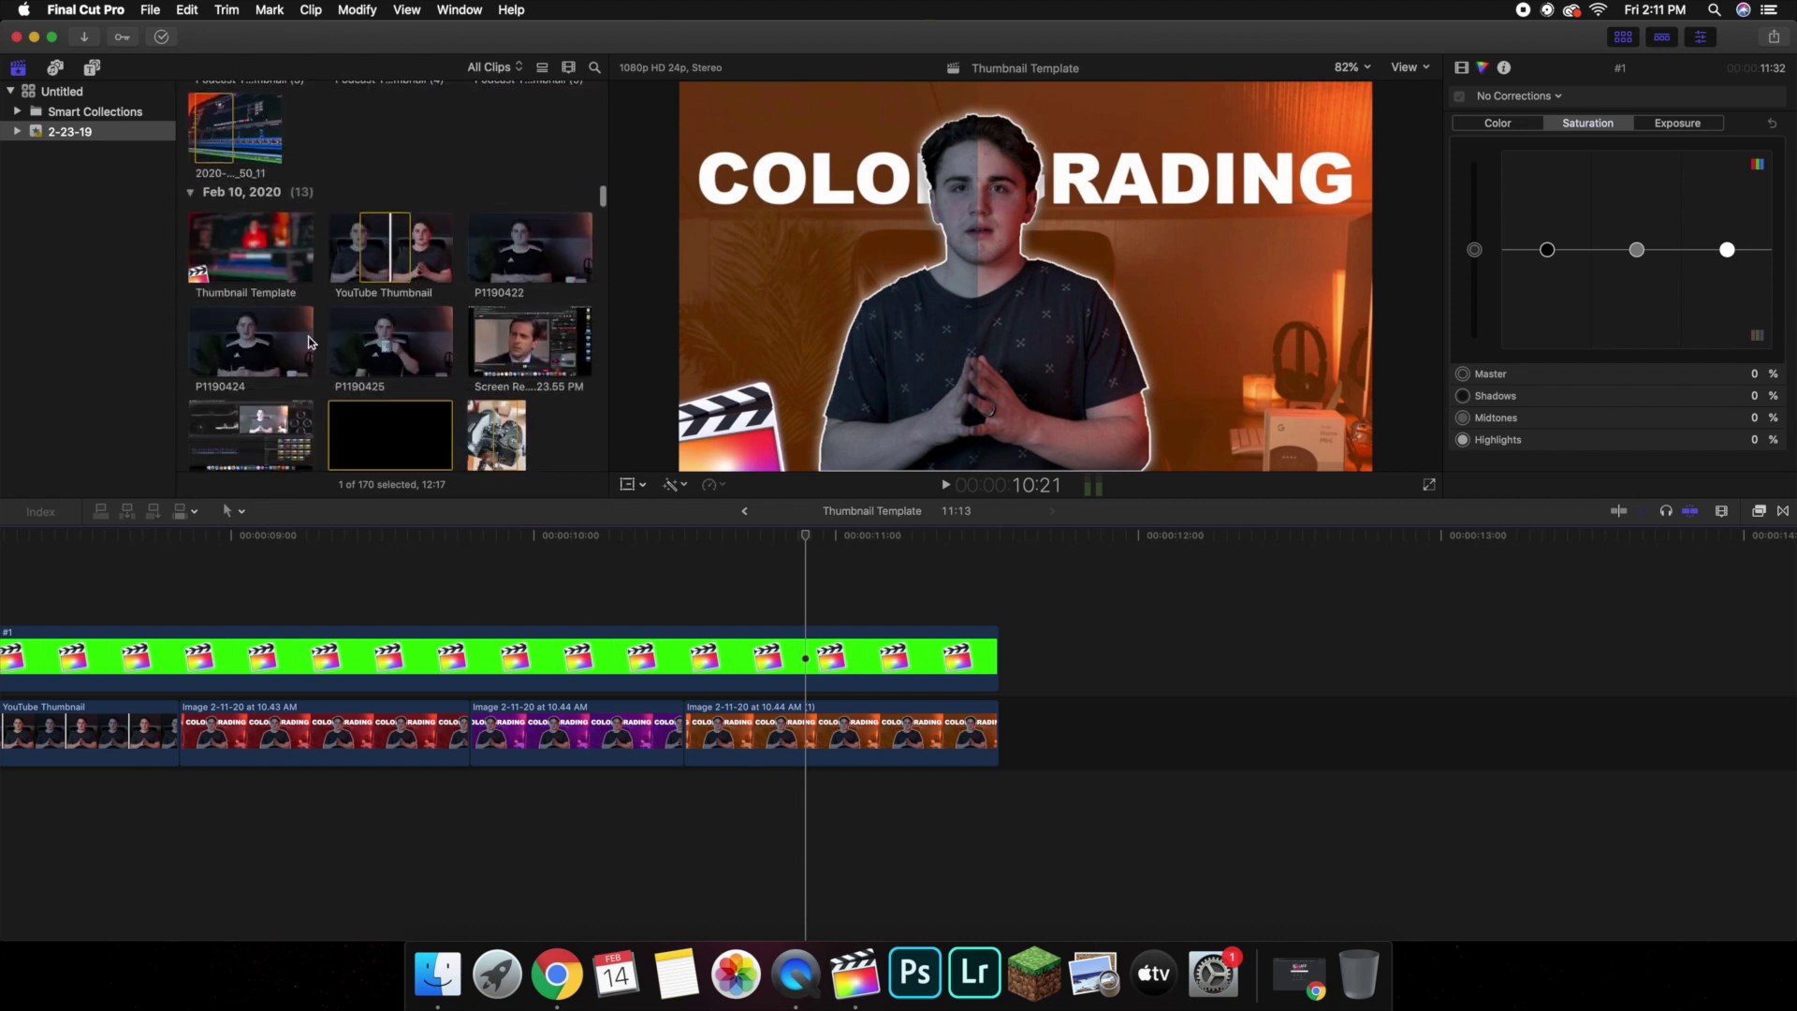
pyautogui.click(251, 242)
pyautogui.moveTo(251, 242); pyautogui.dragTo(1048, 617)
pyautogui.click(1363, 575)
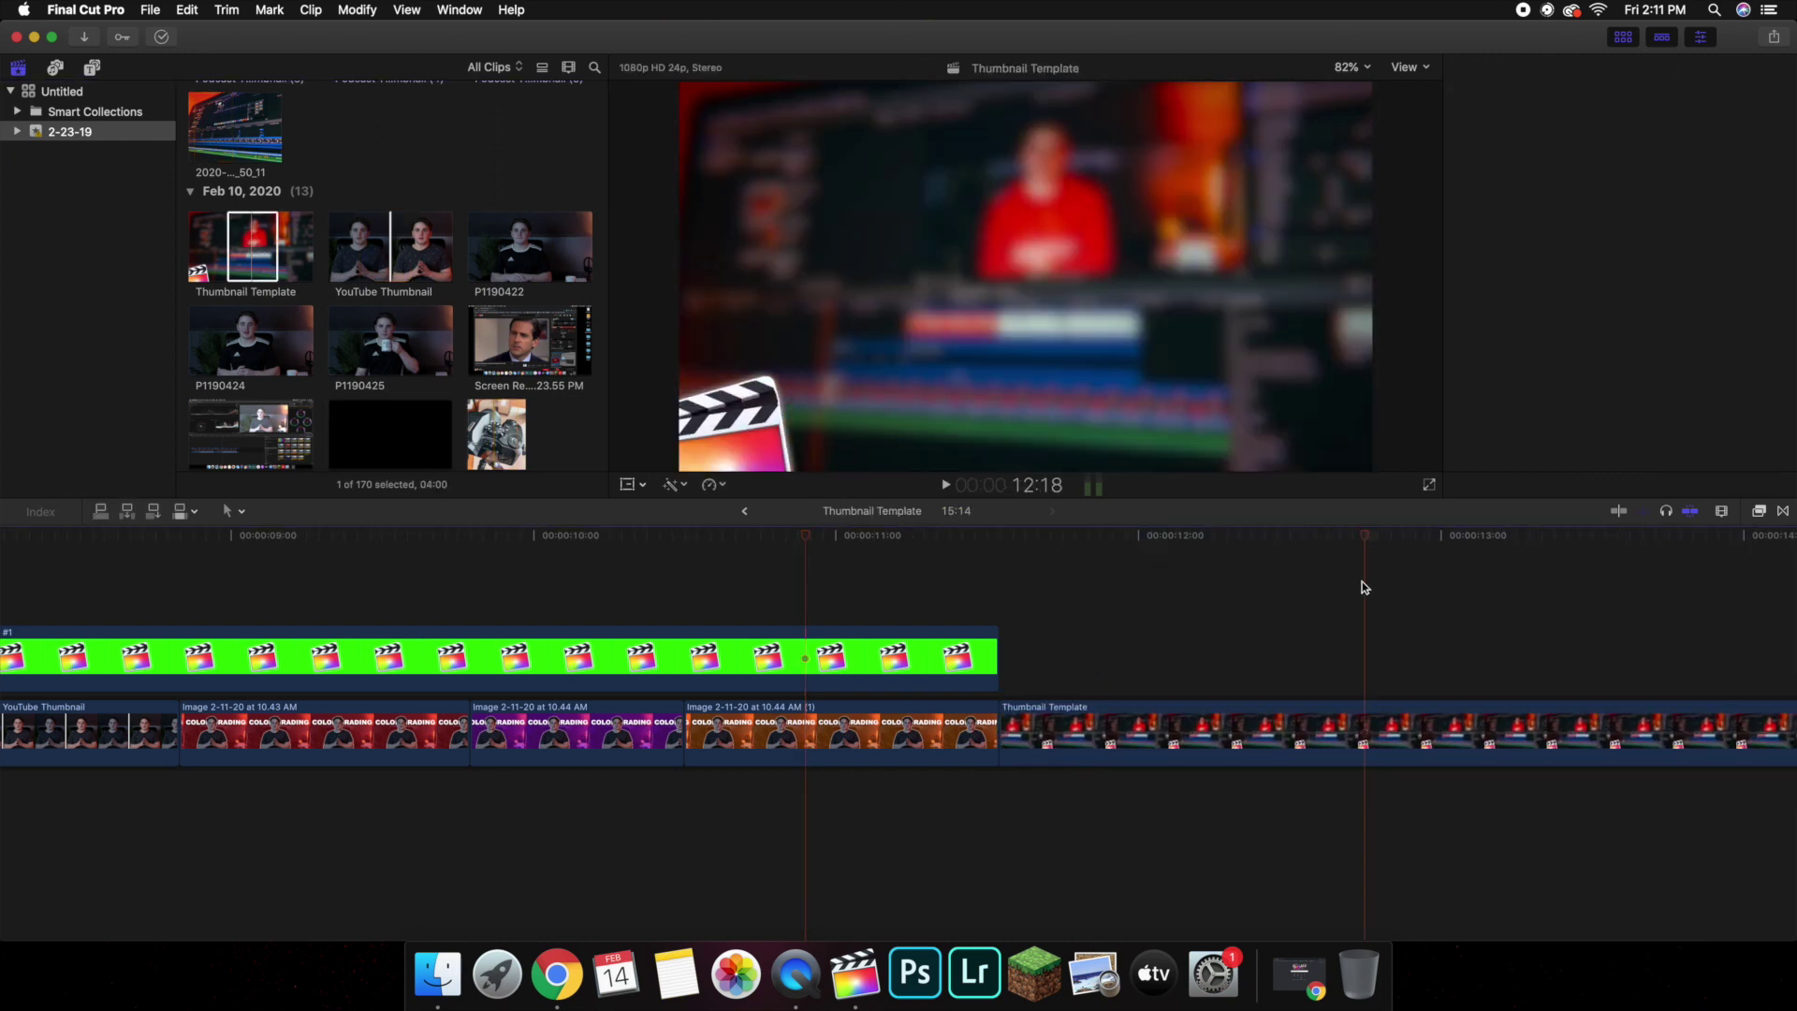
pyautogui.click(1367, 714)
pyautogui.press('super+b')
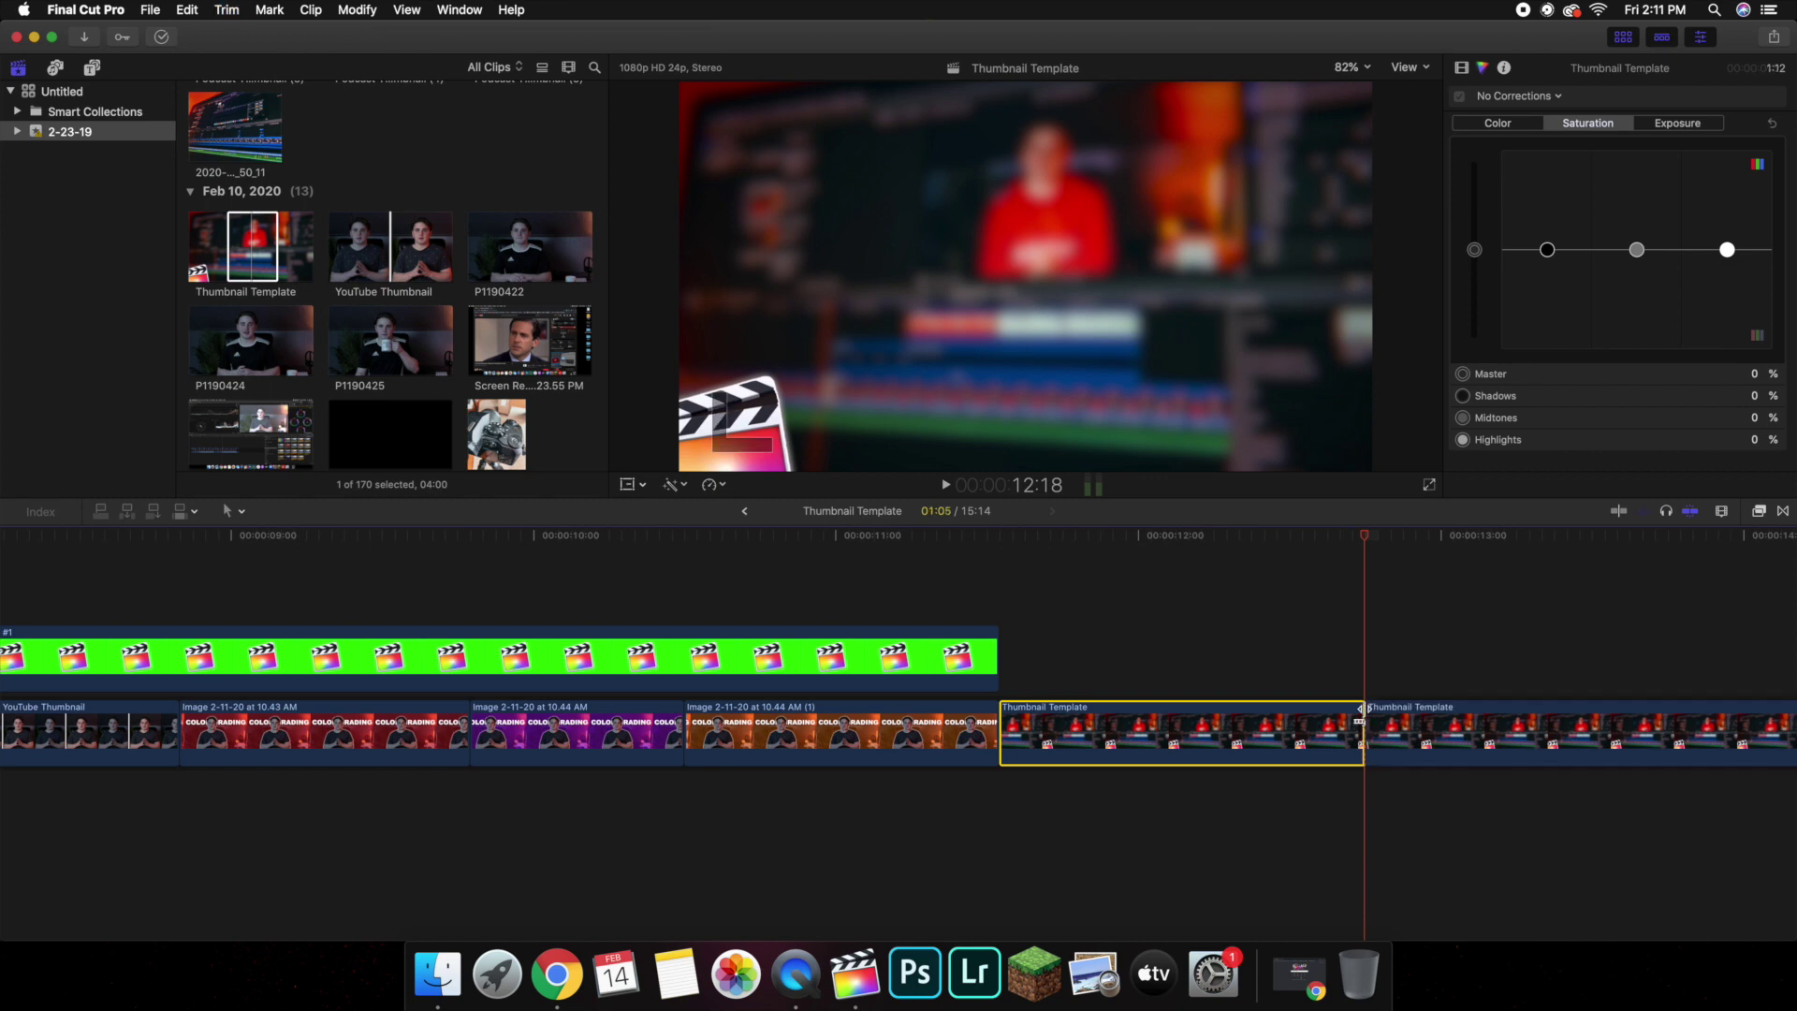
pyautogui.click(1444, 728)
pyautogui.press('Delete')
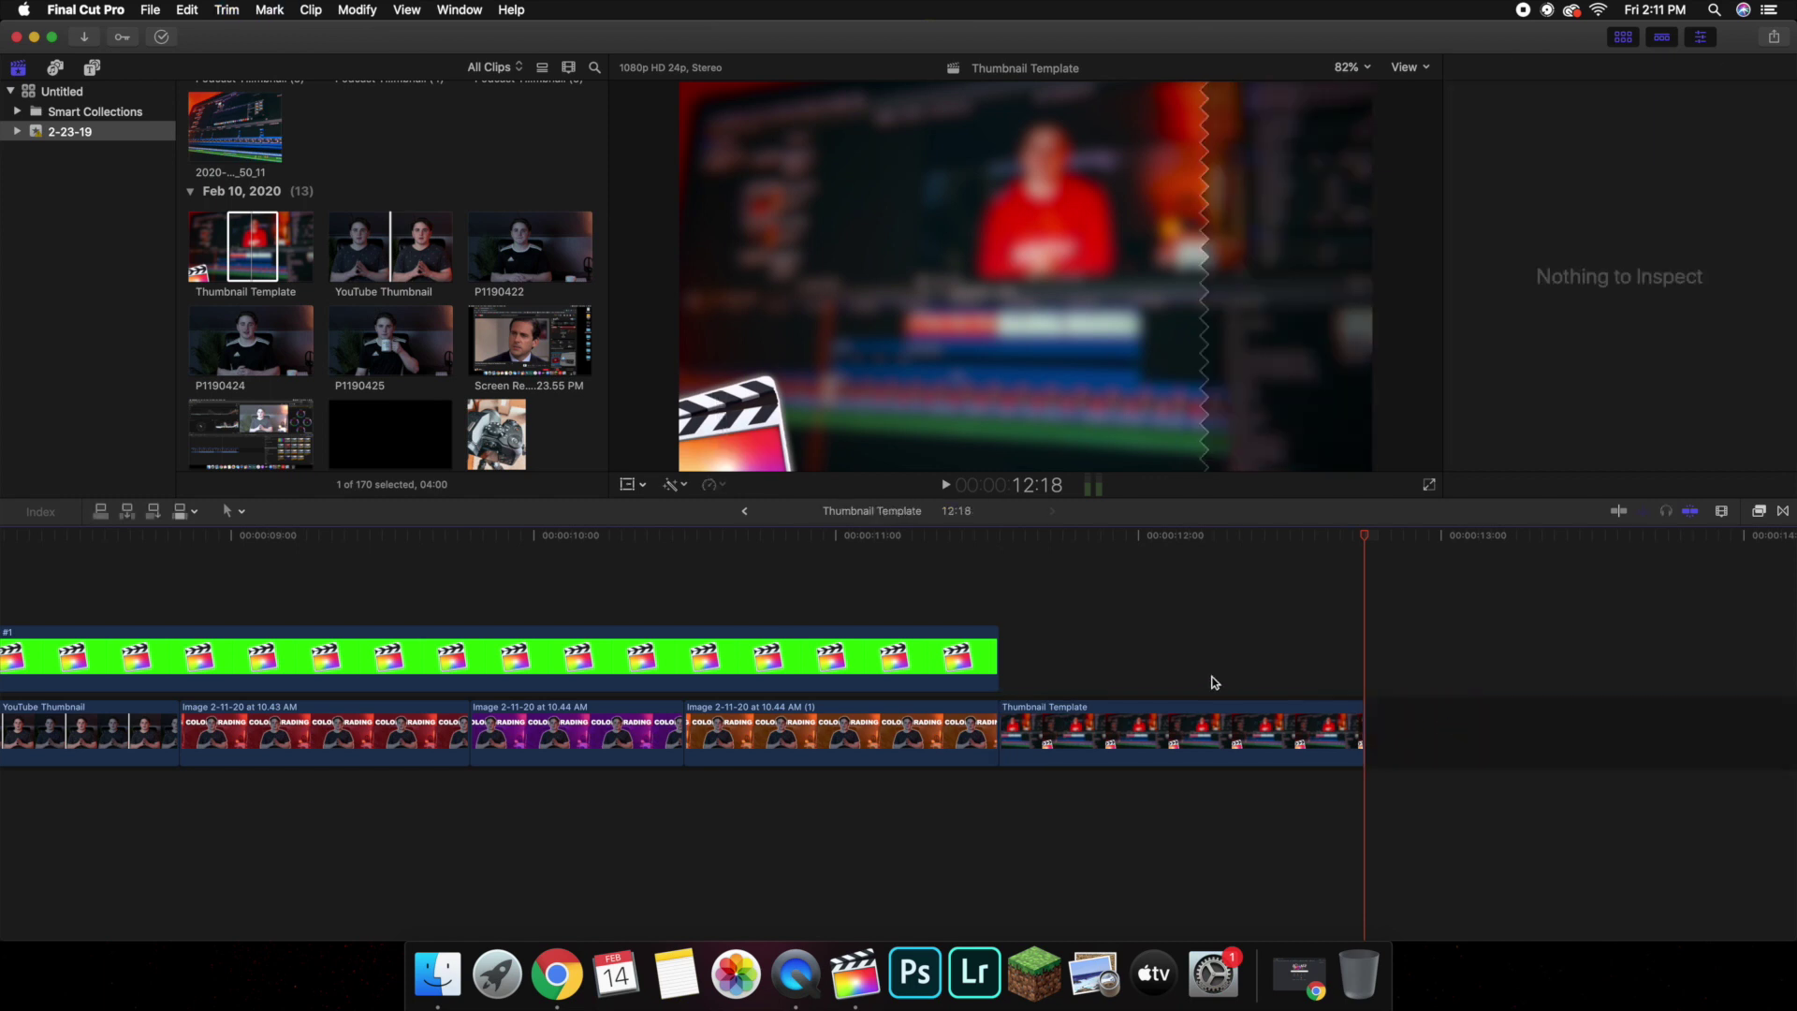
pyautogui.click(1128, 637)
pyautogui.press('Left')
pyautogui.press('Left')
pyautogui.press('Left')
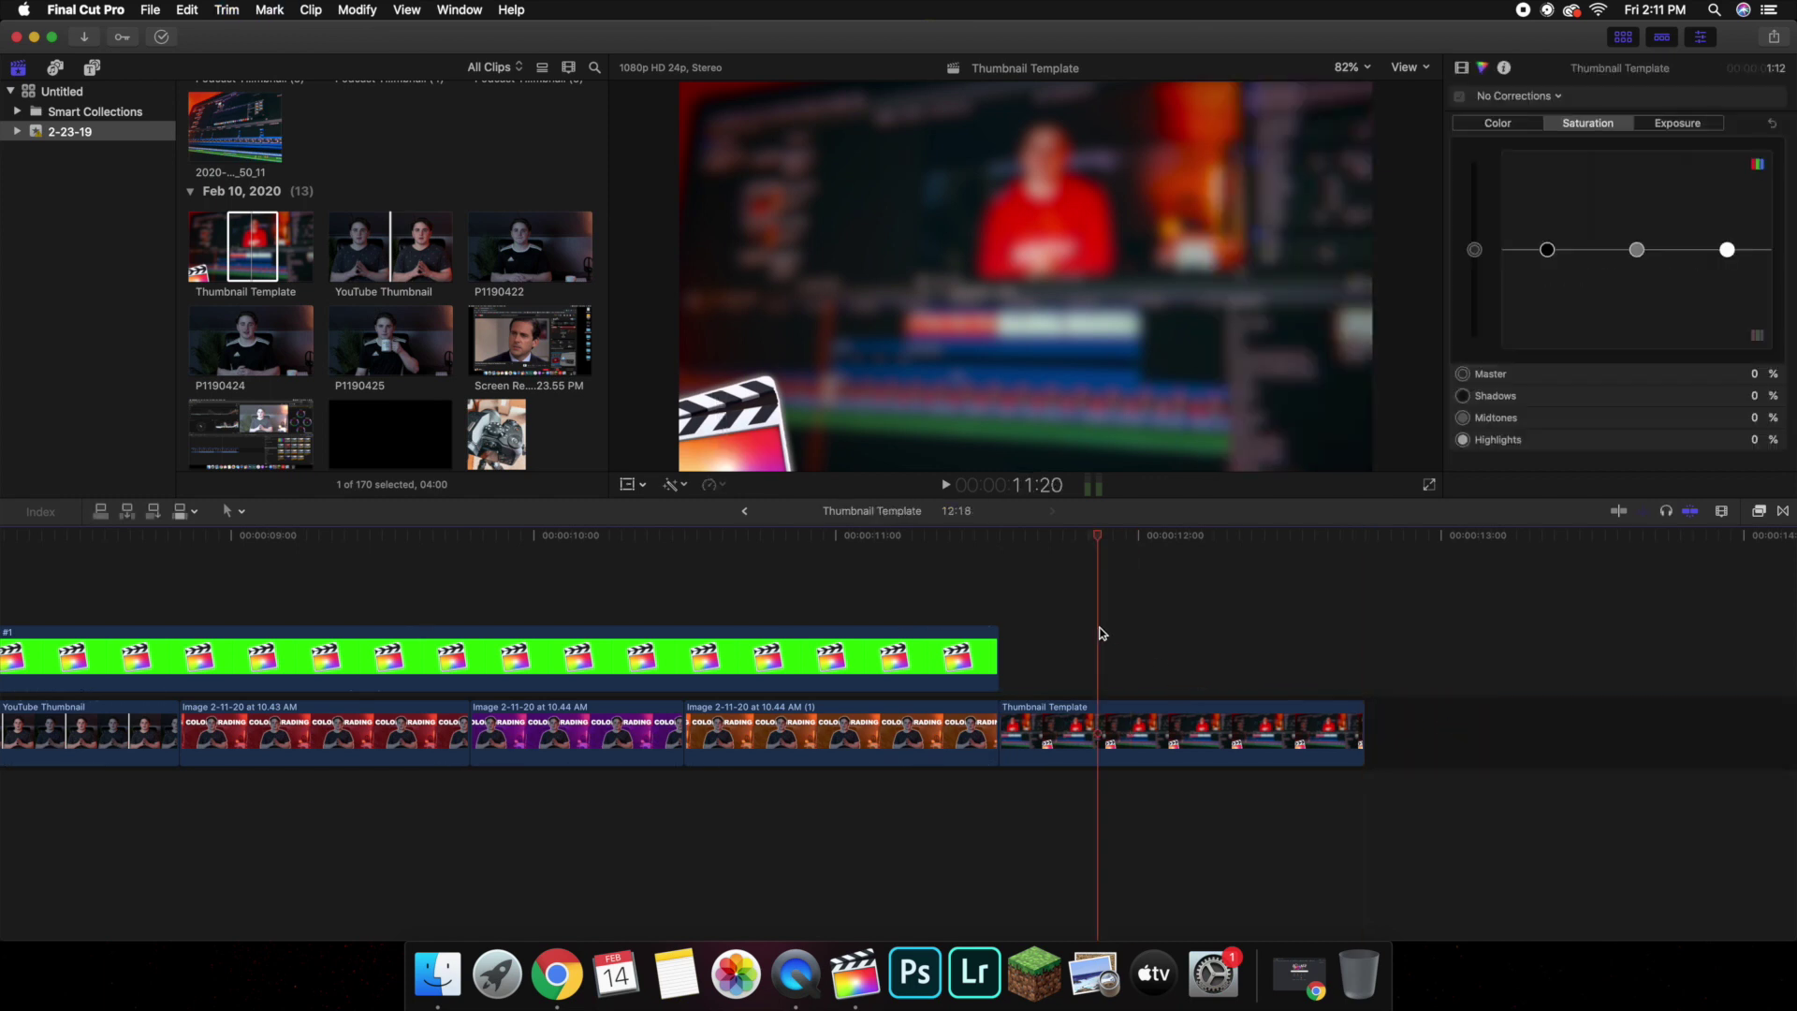
pyautogui.click(1216, 726)
pyautogui.press('Delete')
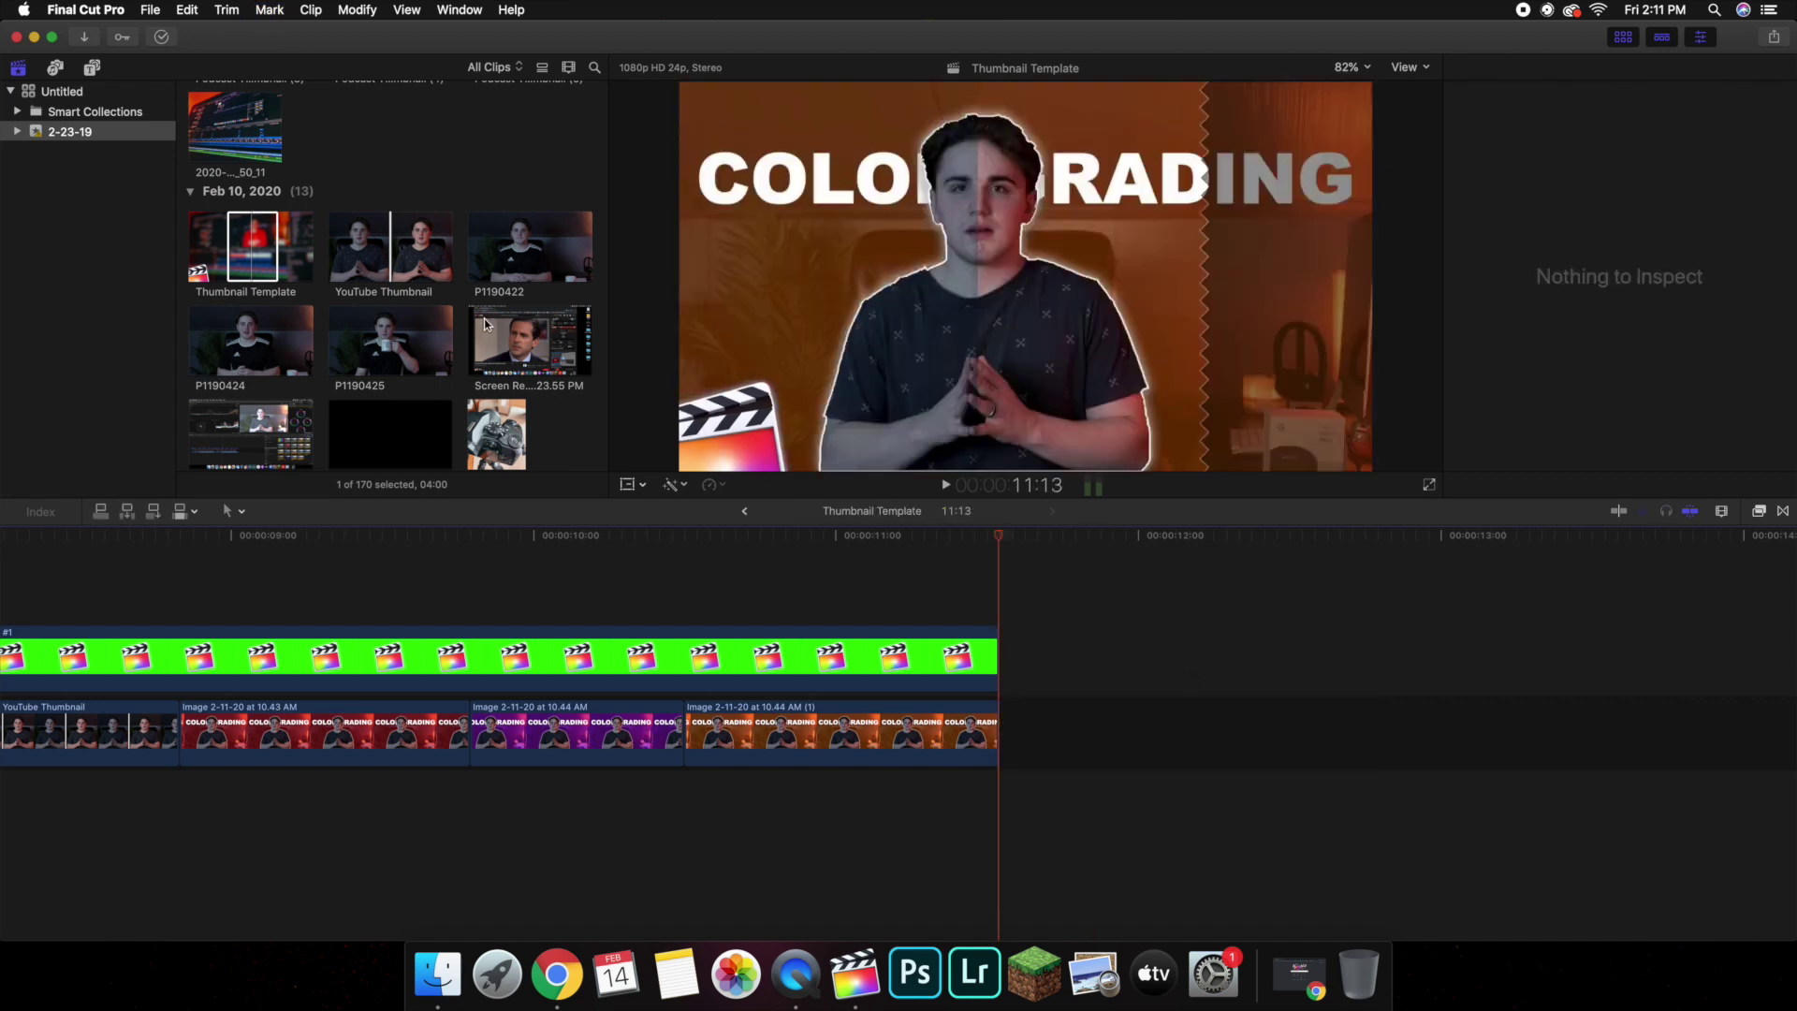
pyautogui.scroll(-3, 487, 323)
pyautogui.scroll(-10, 487, 323)
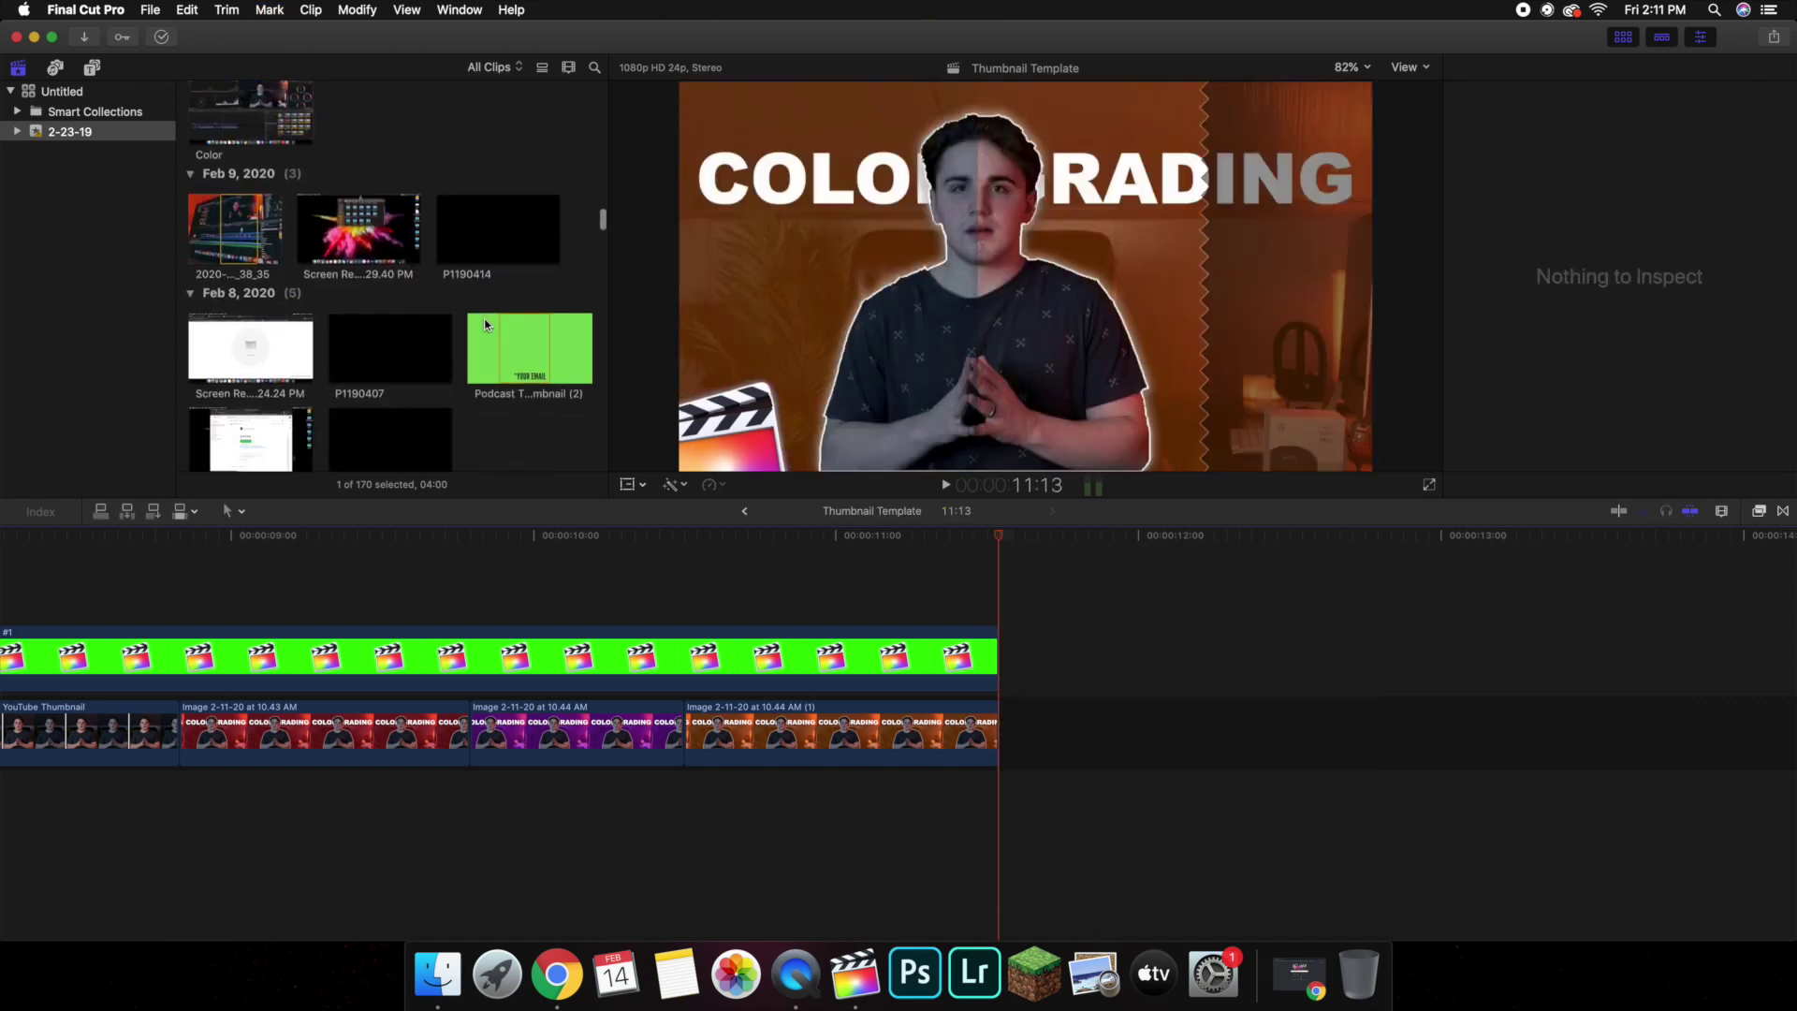
pyautogui.scroll(-10, 486, 323)
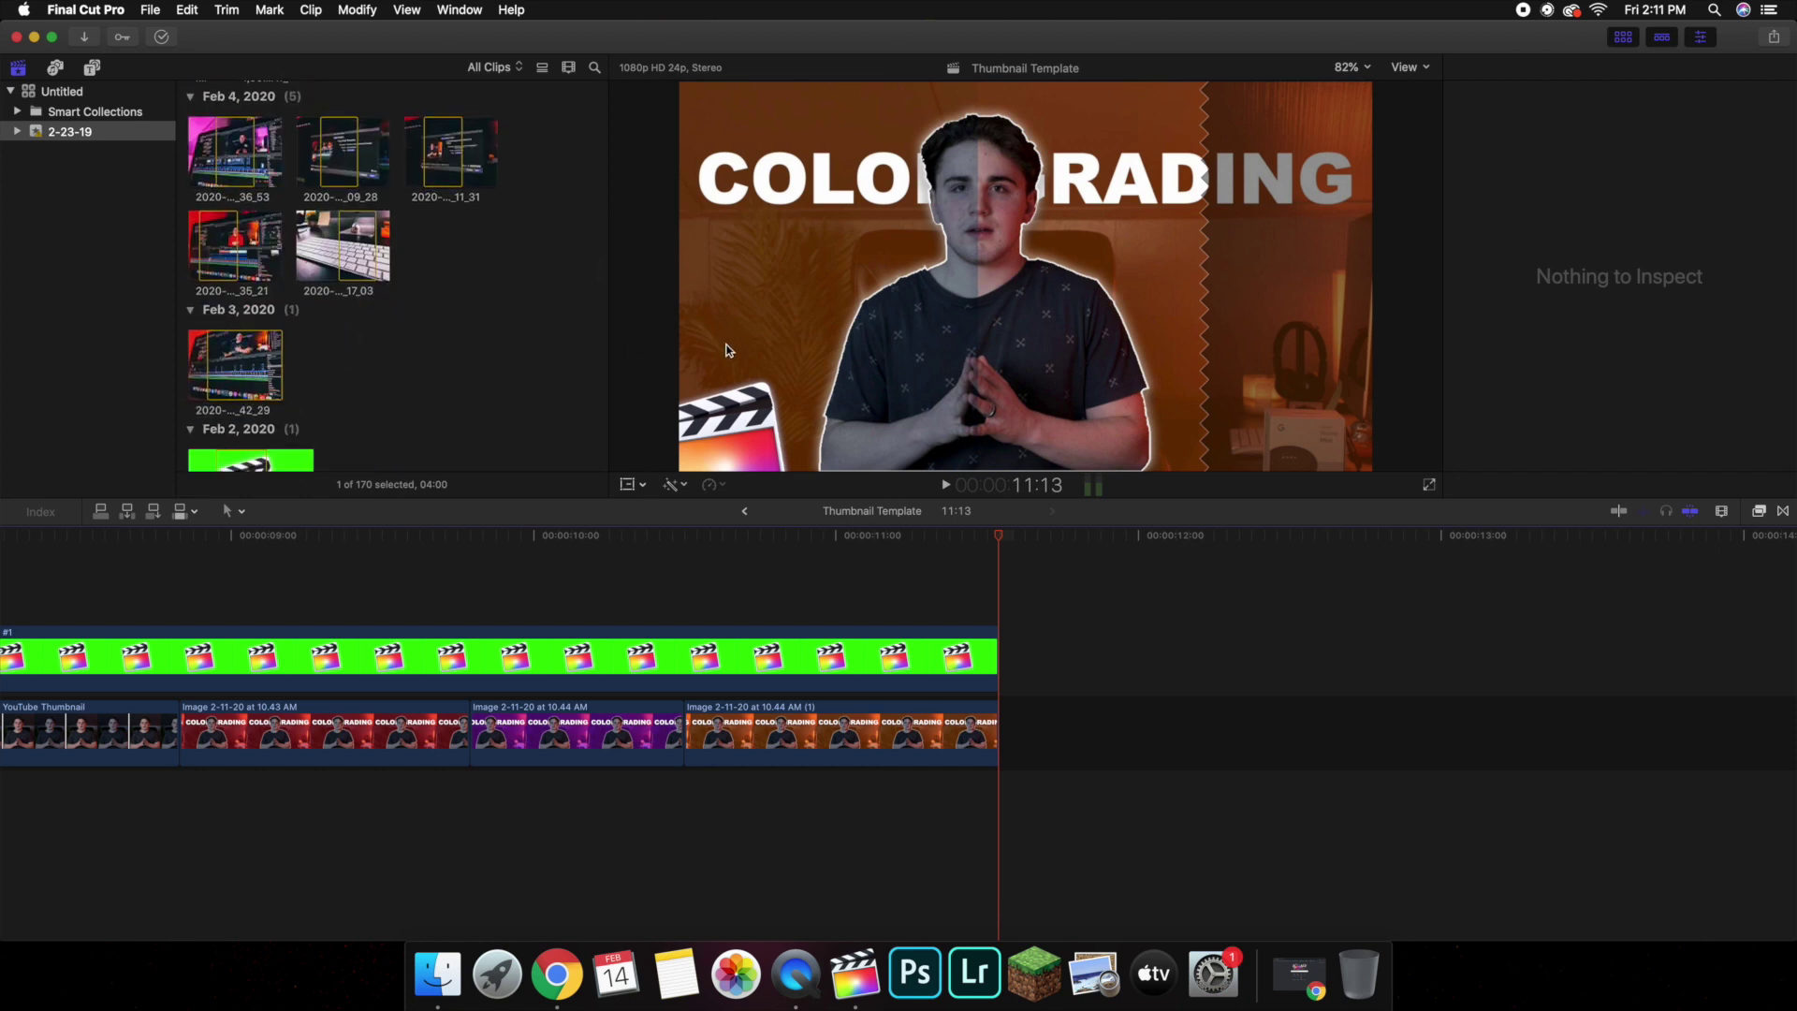
pyautogui.scroll(-1, 259, 349)
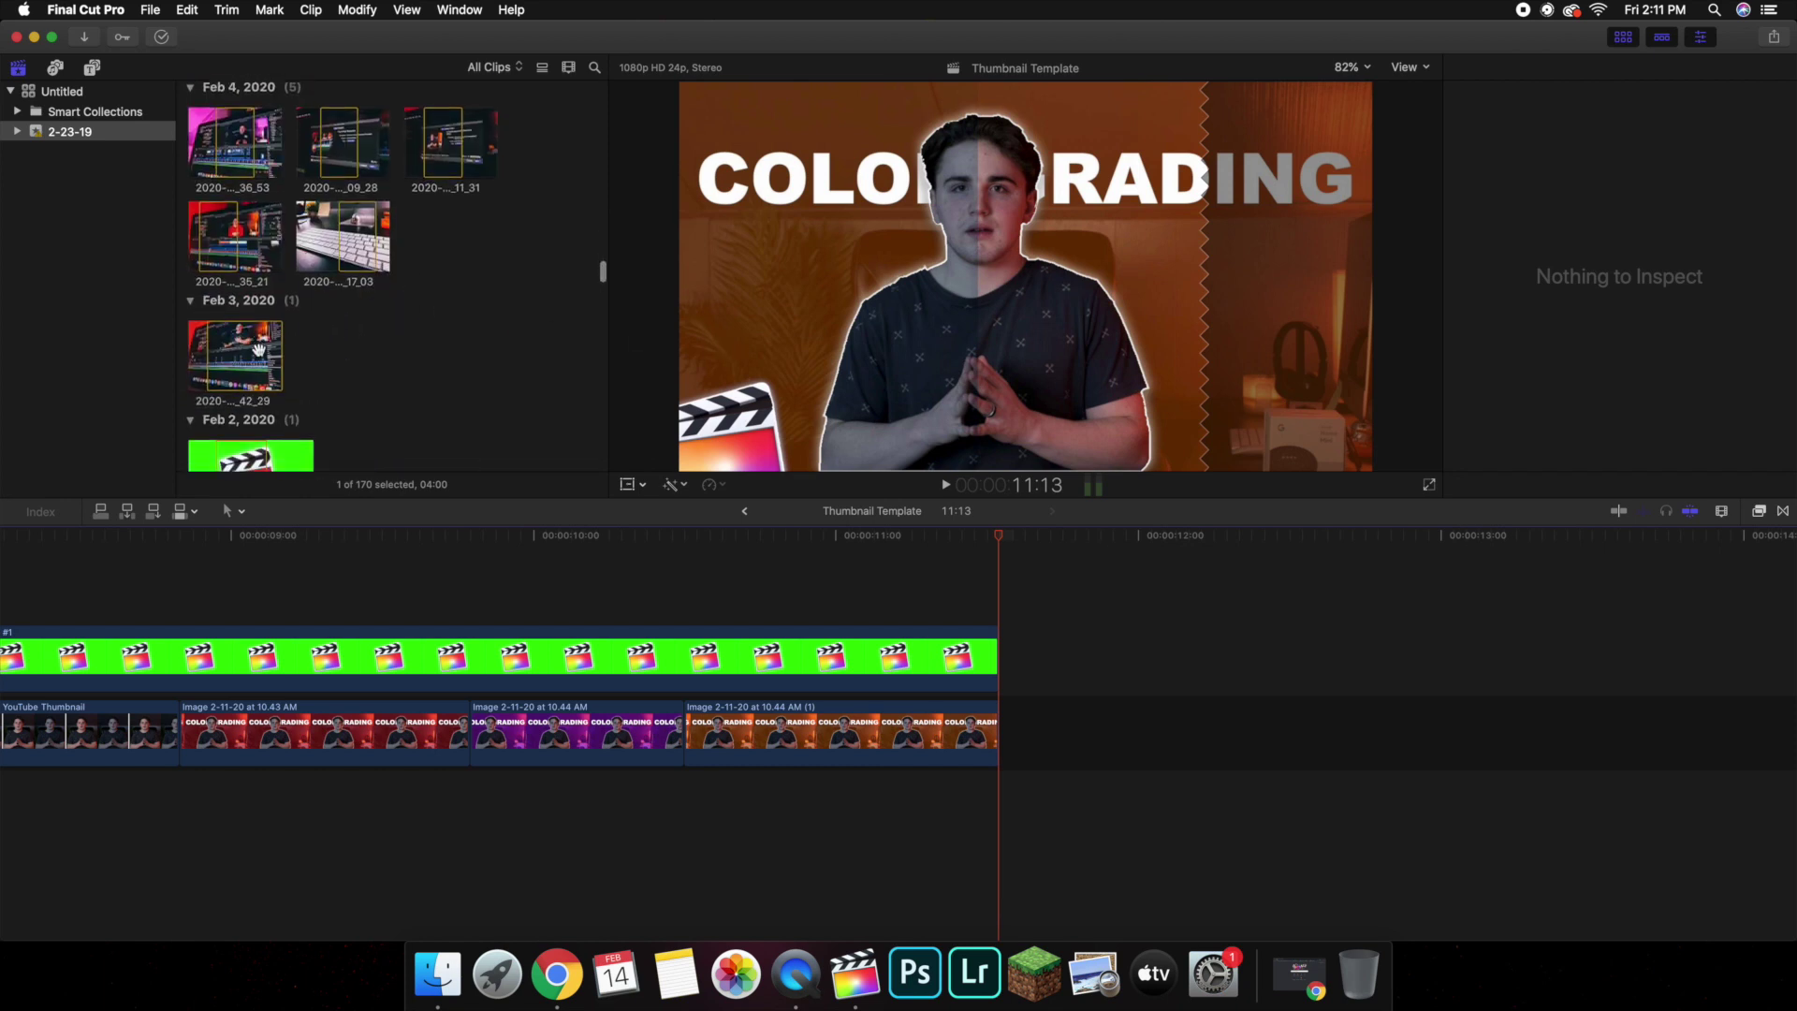
# Append the 2020-02-04_12_35_21 monitor photo to the storyline and cut it off at 12:18
pyautogui.click(219, 248)
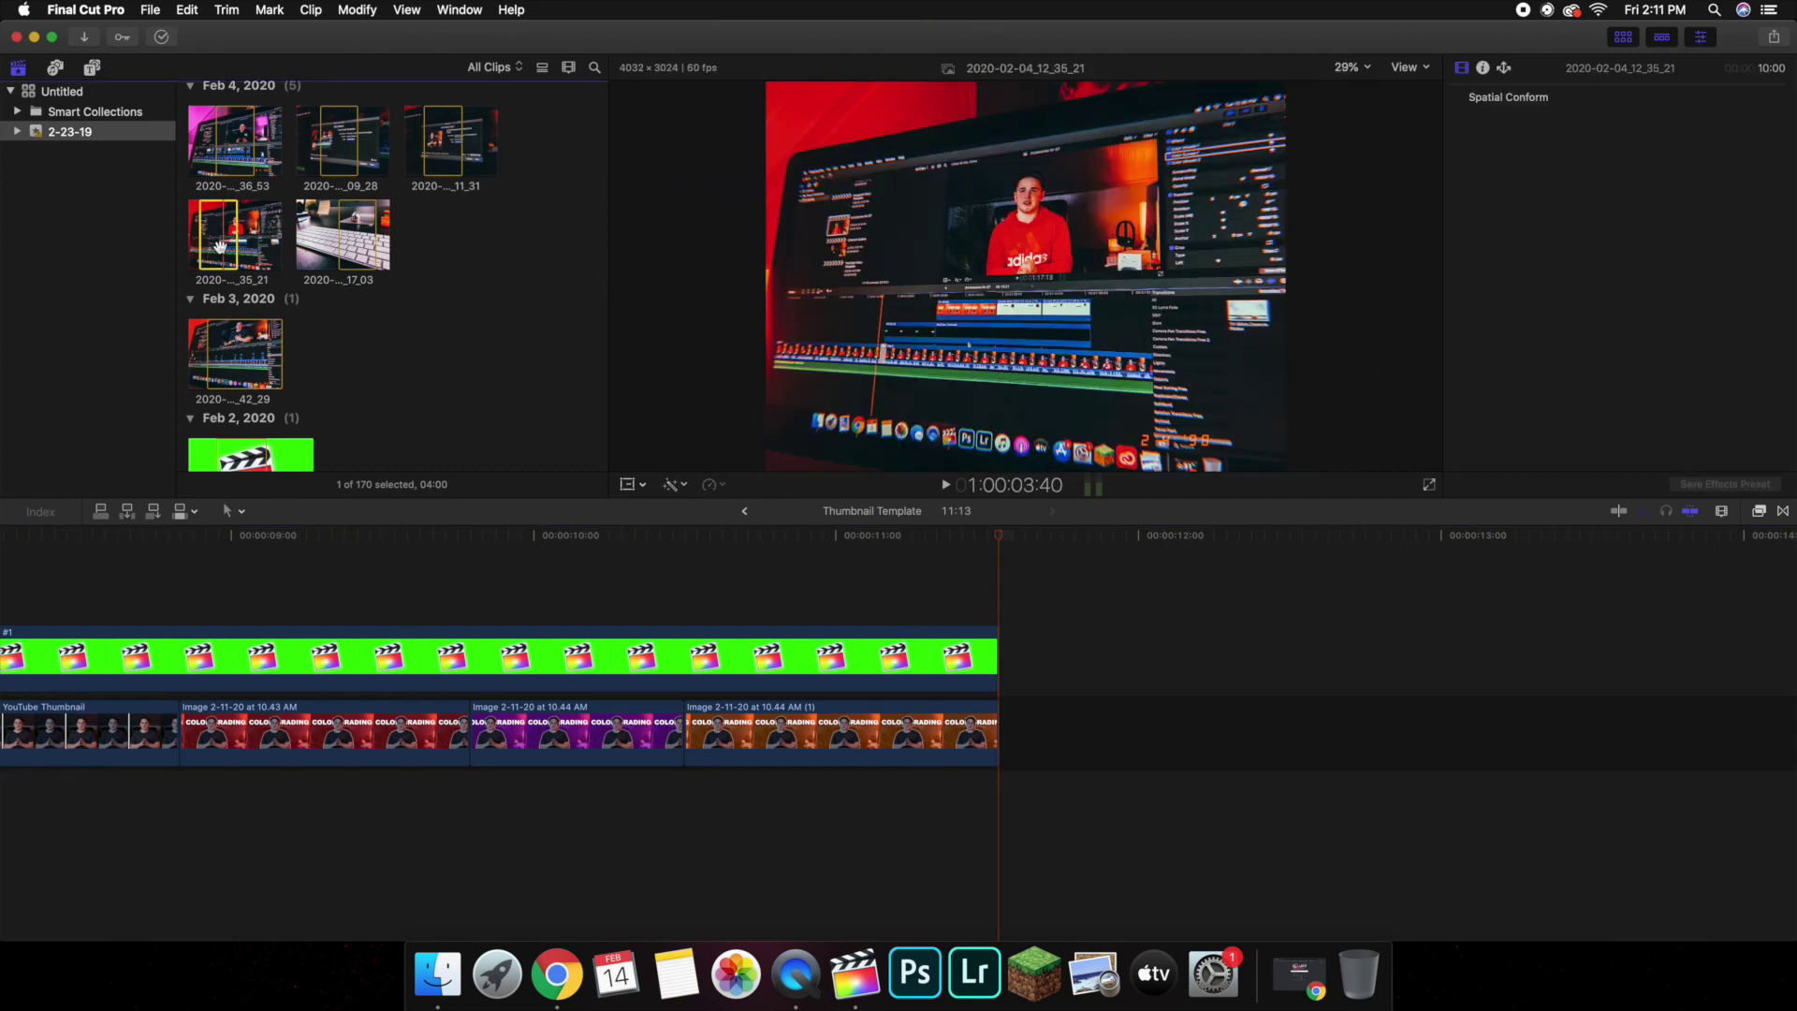
pyautogui.moveTo(217, 245); pyautogui.dragTo(987, 733)
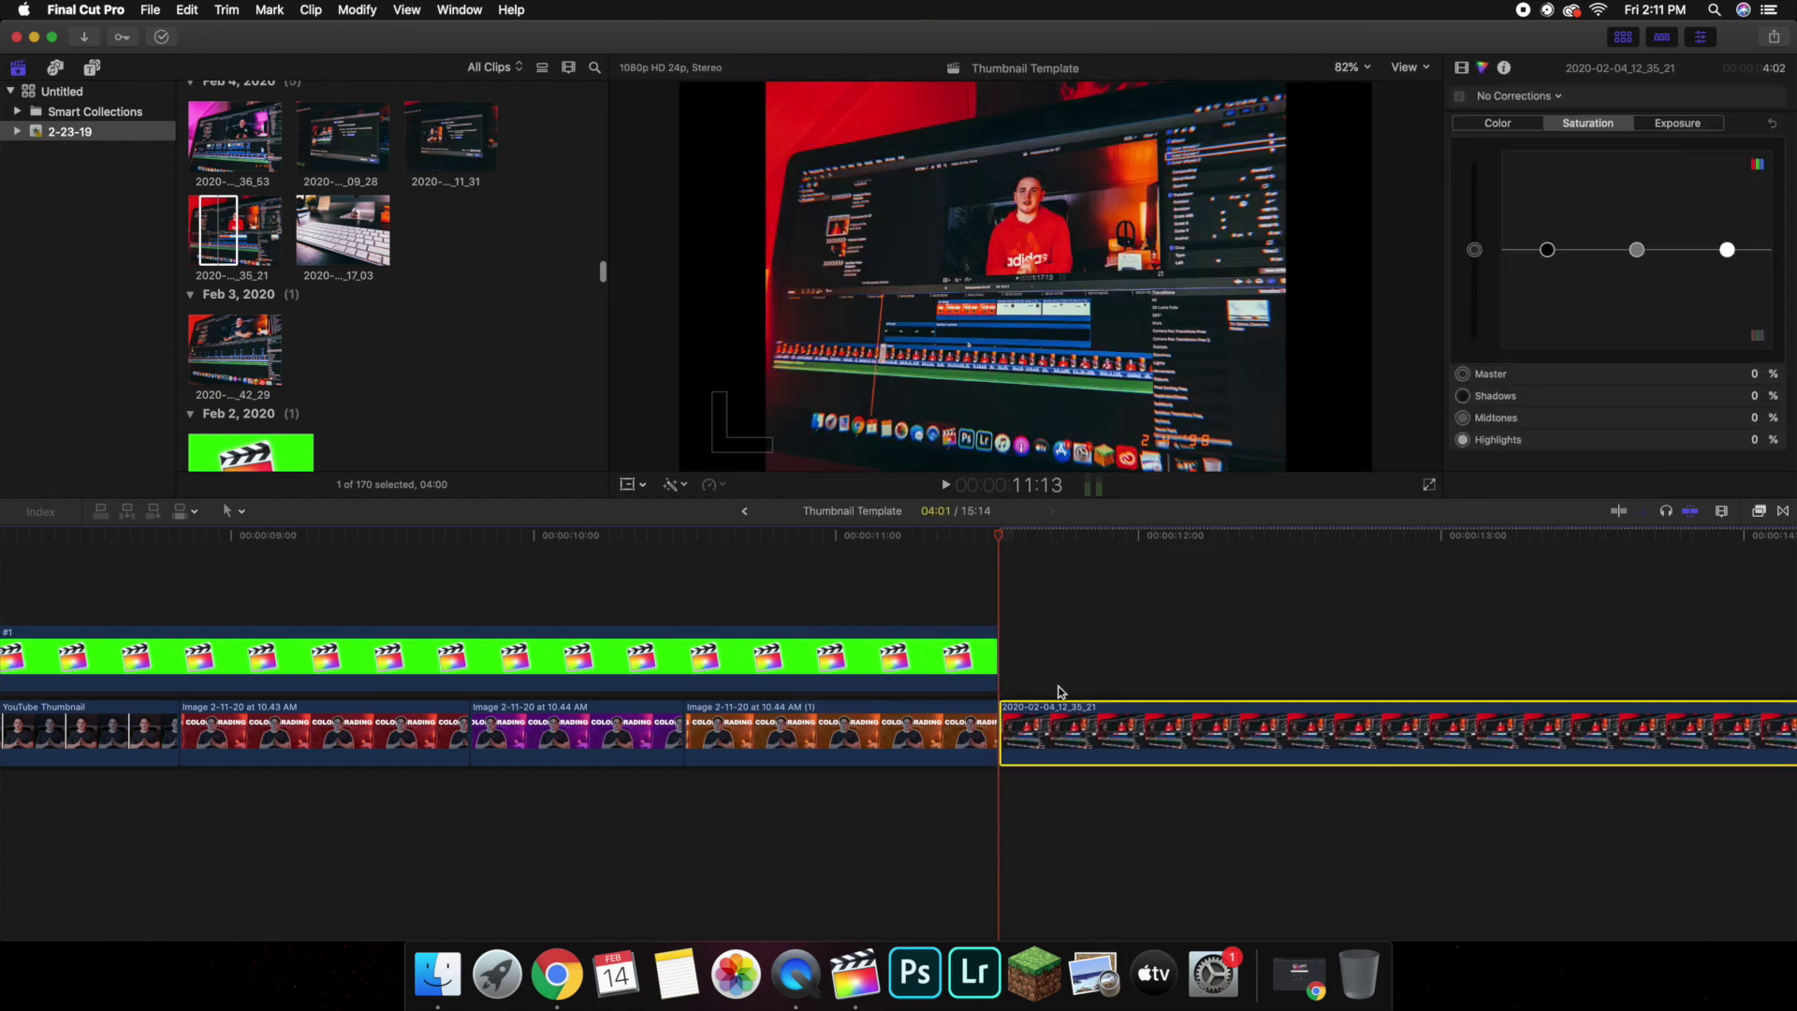
pyautogui.click(1227, 629)
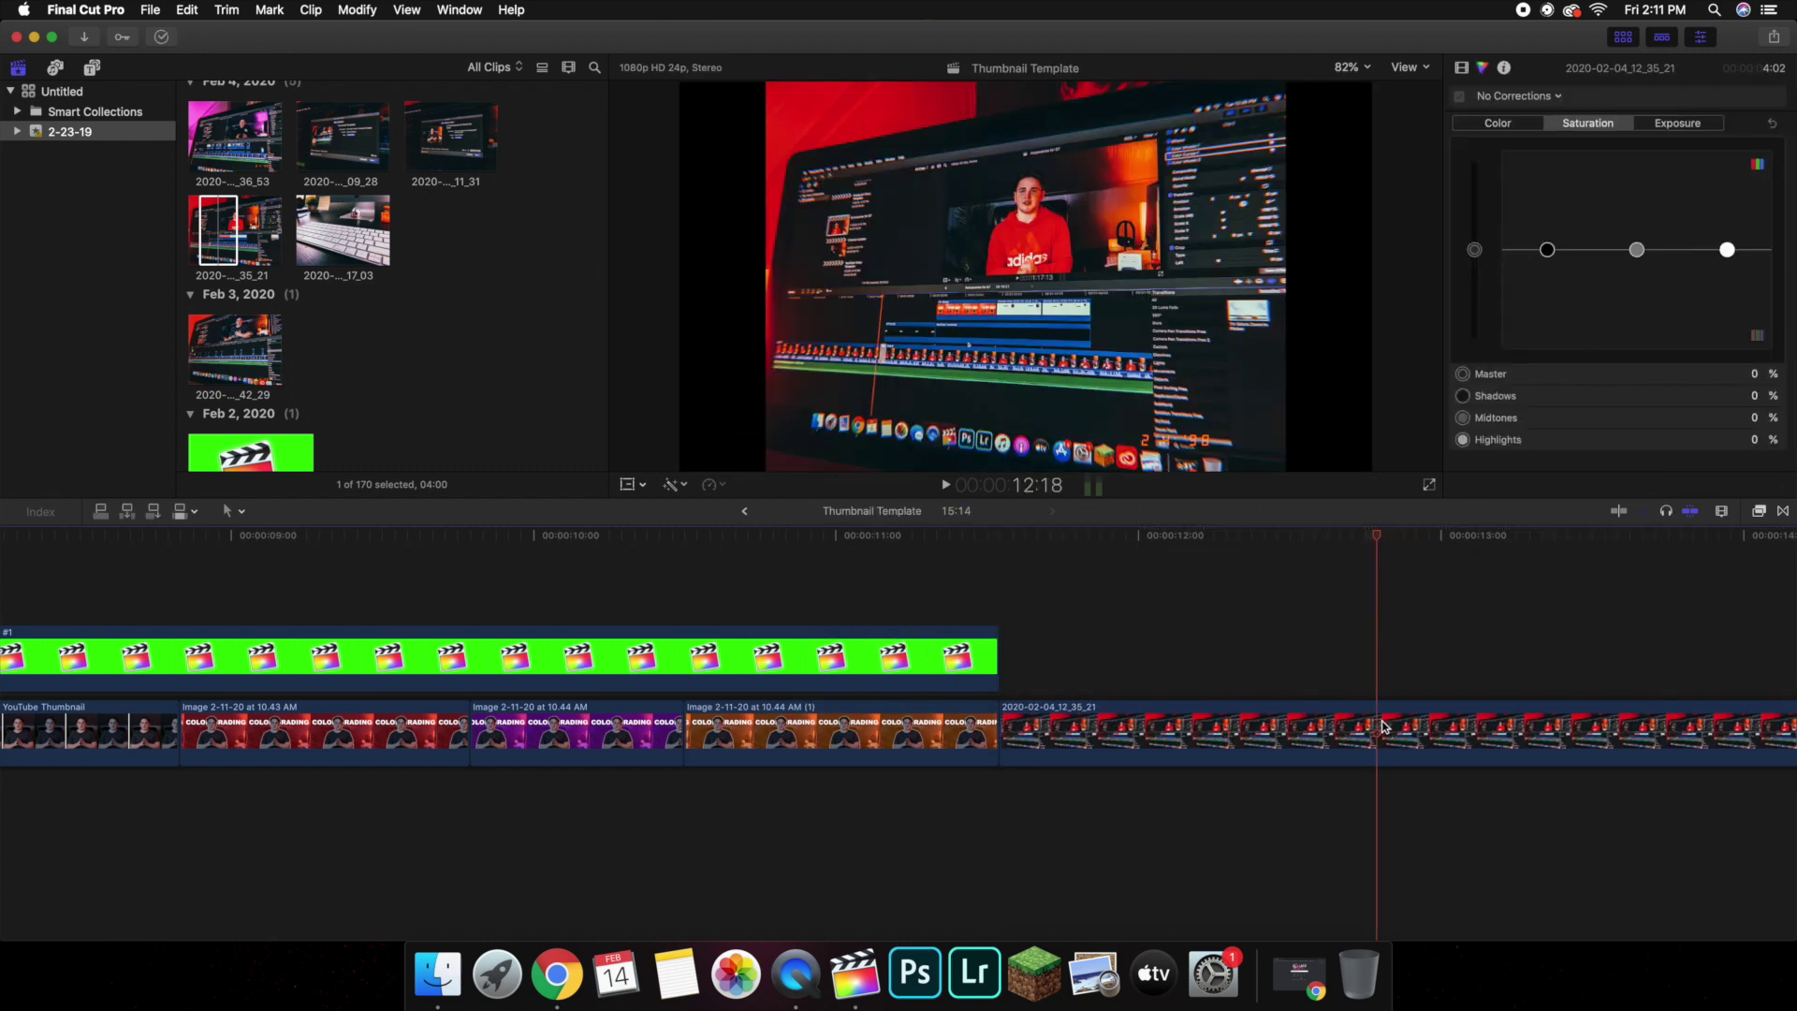
pyautogui.click(1378, 723)
pyautogui.press('super+b')
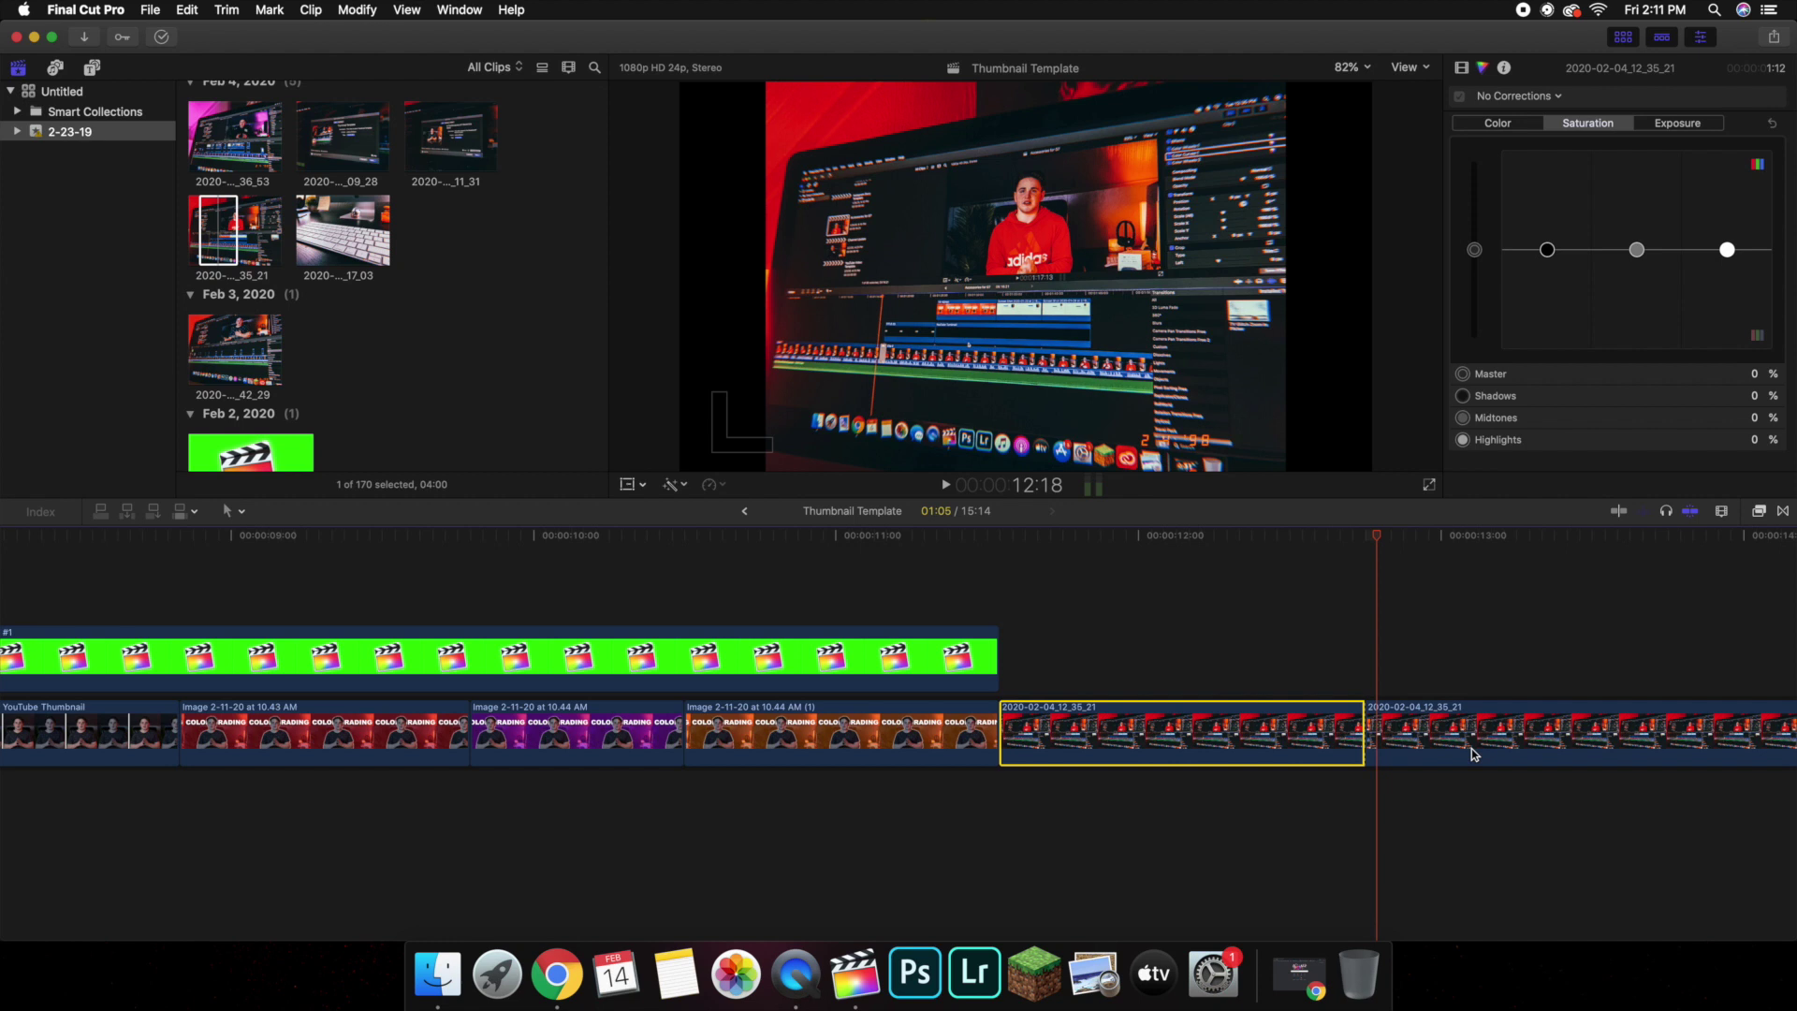
pyautogui.click(1470, 747)
pyautogui.press('Delete')
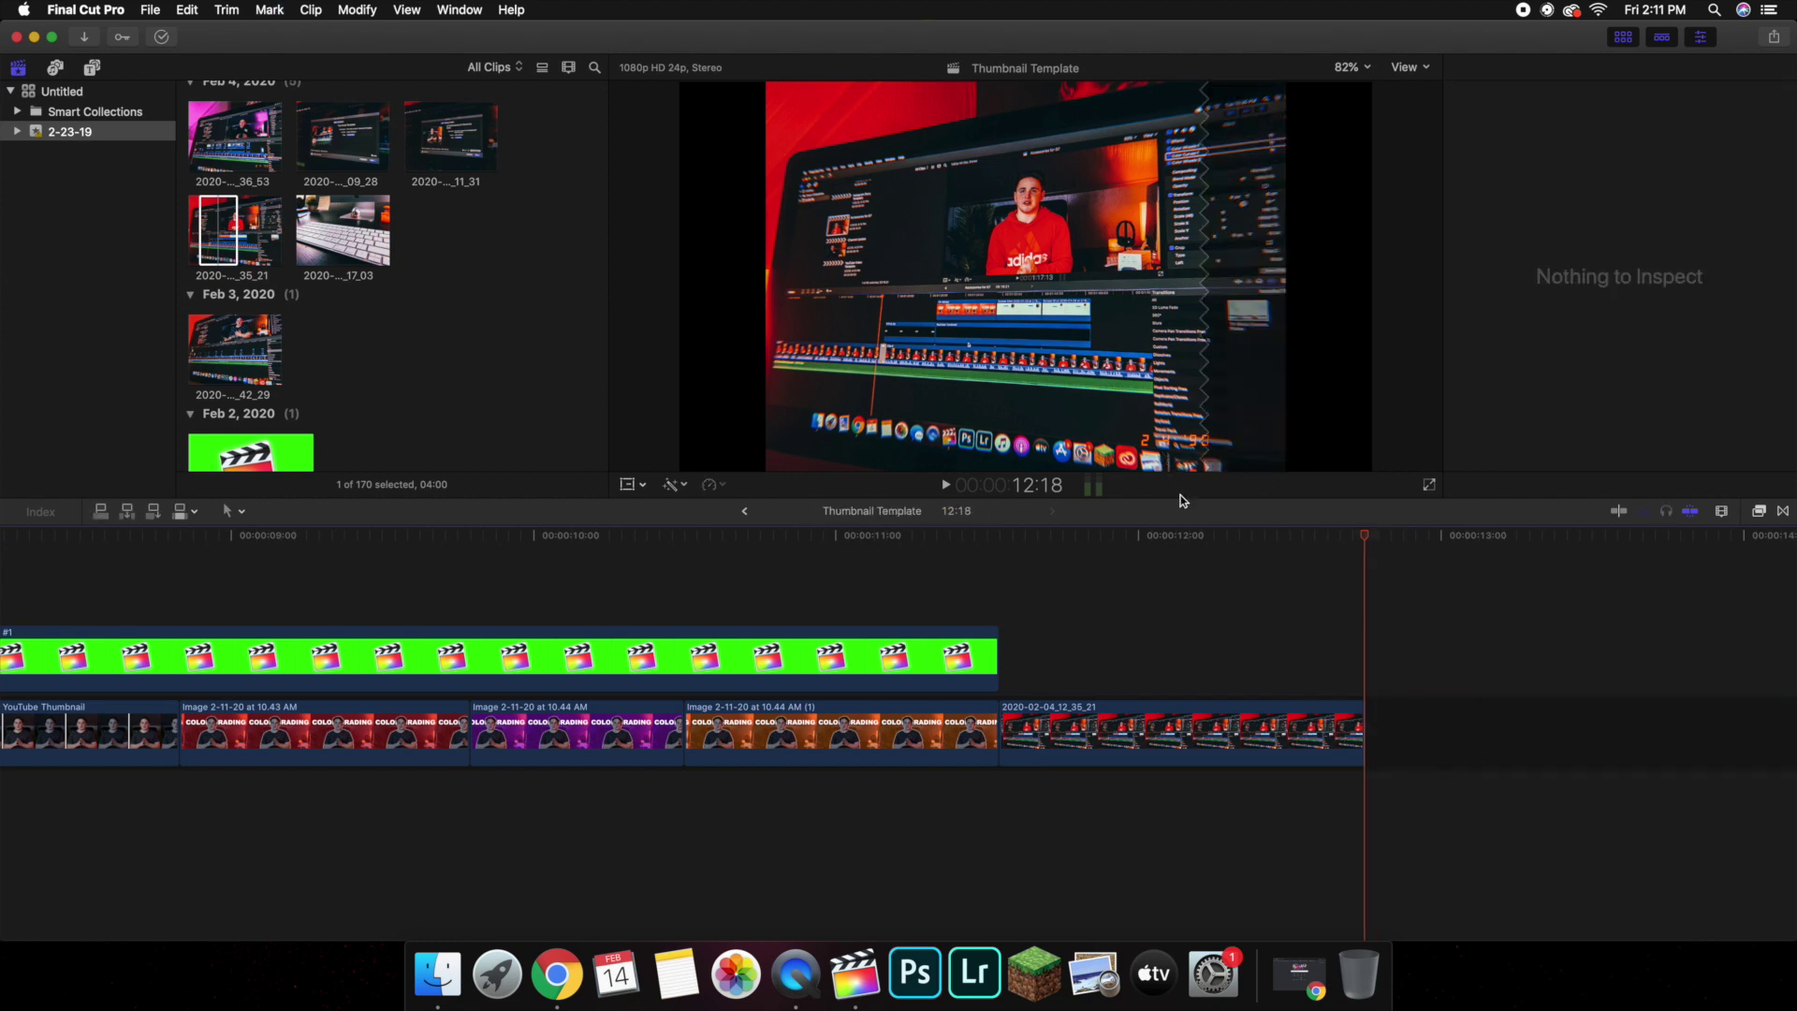
# Park the playhead at 11:20 and select the appended monitor photo clip
pyautogui.click(1097, 623)
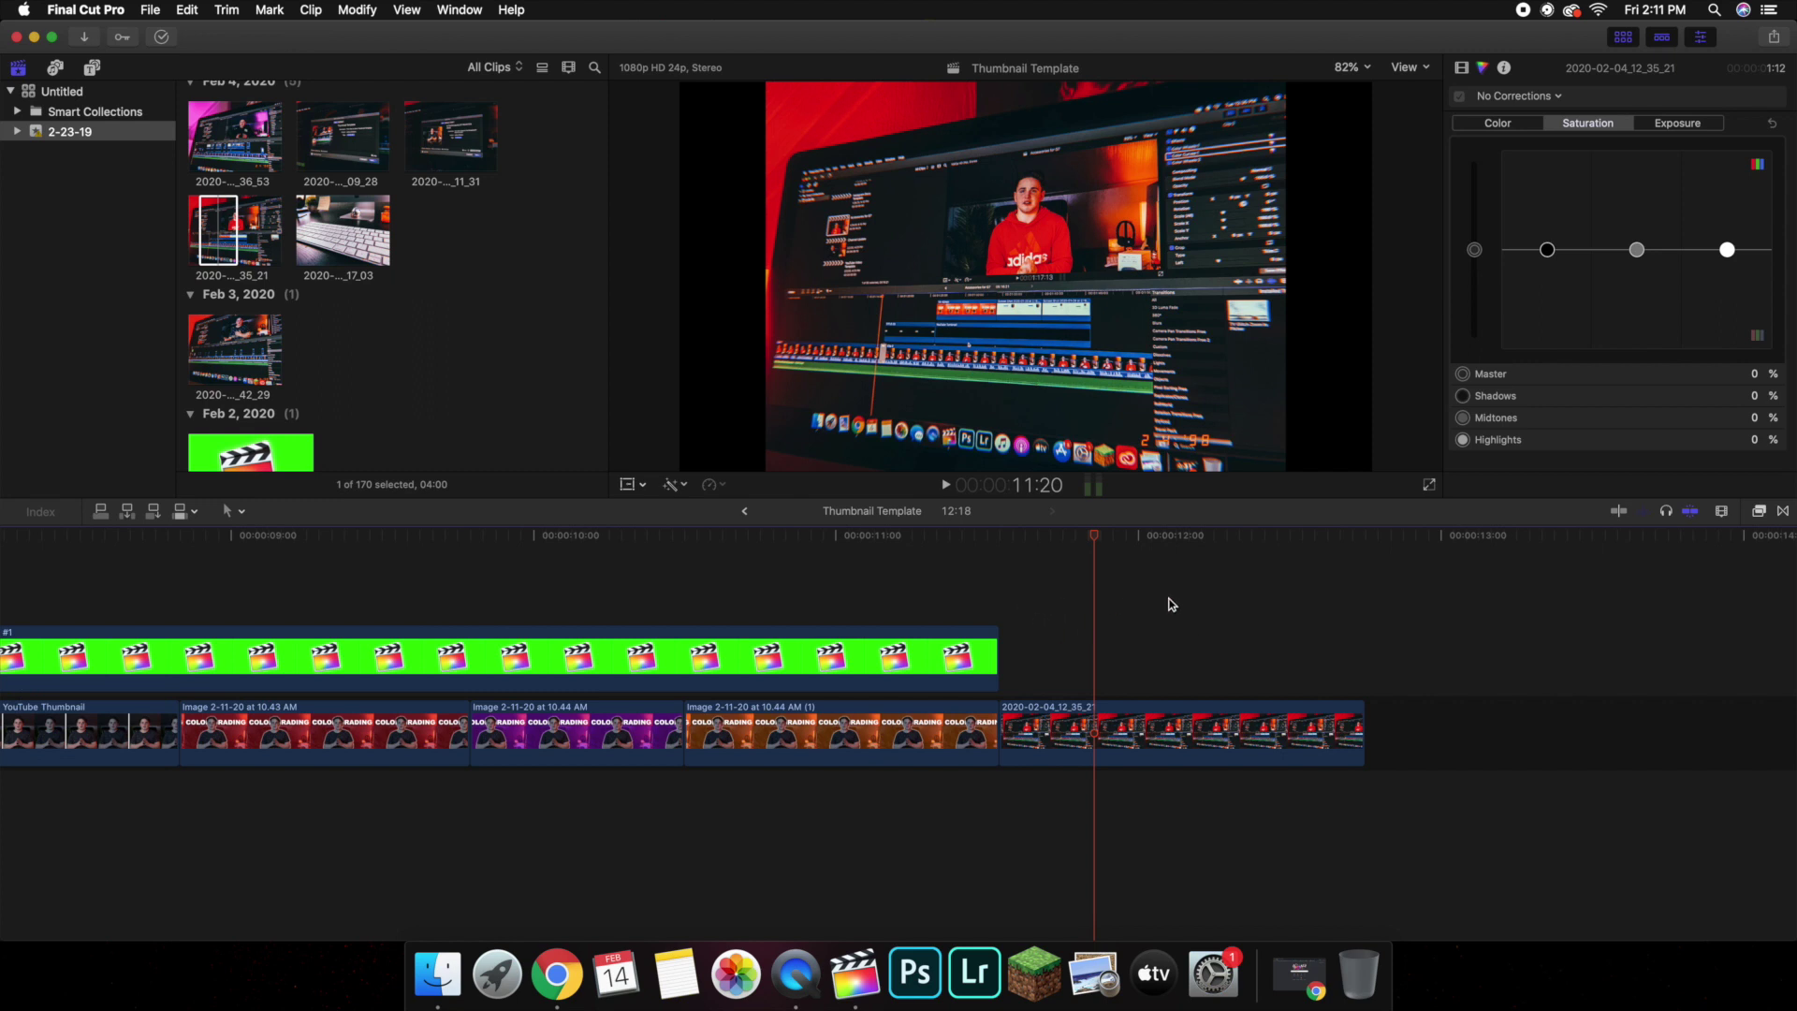
pyautogui.click(1196, 725)
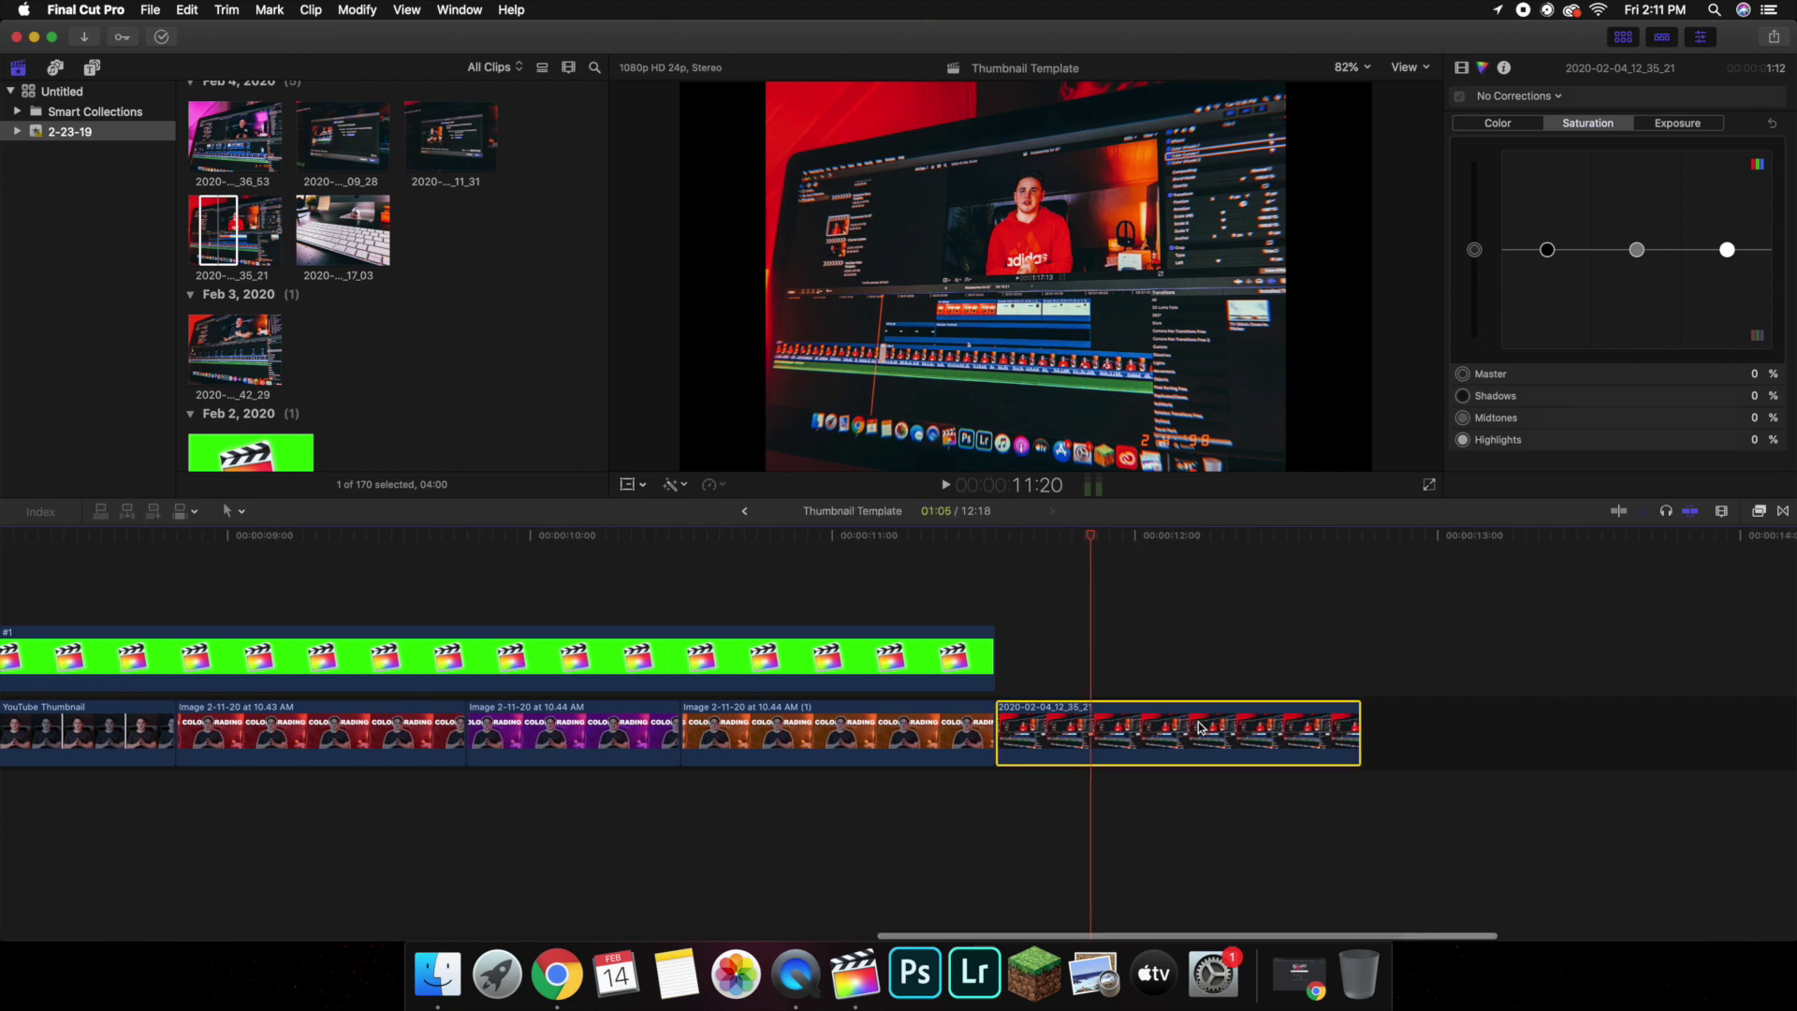
pyautogui.hscroll(-1, 1030, 599)
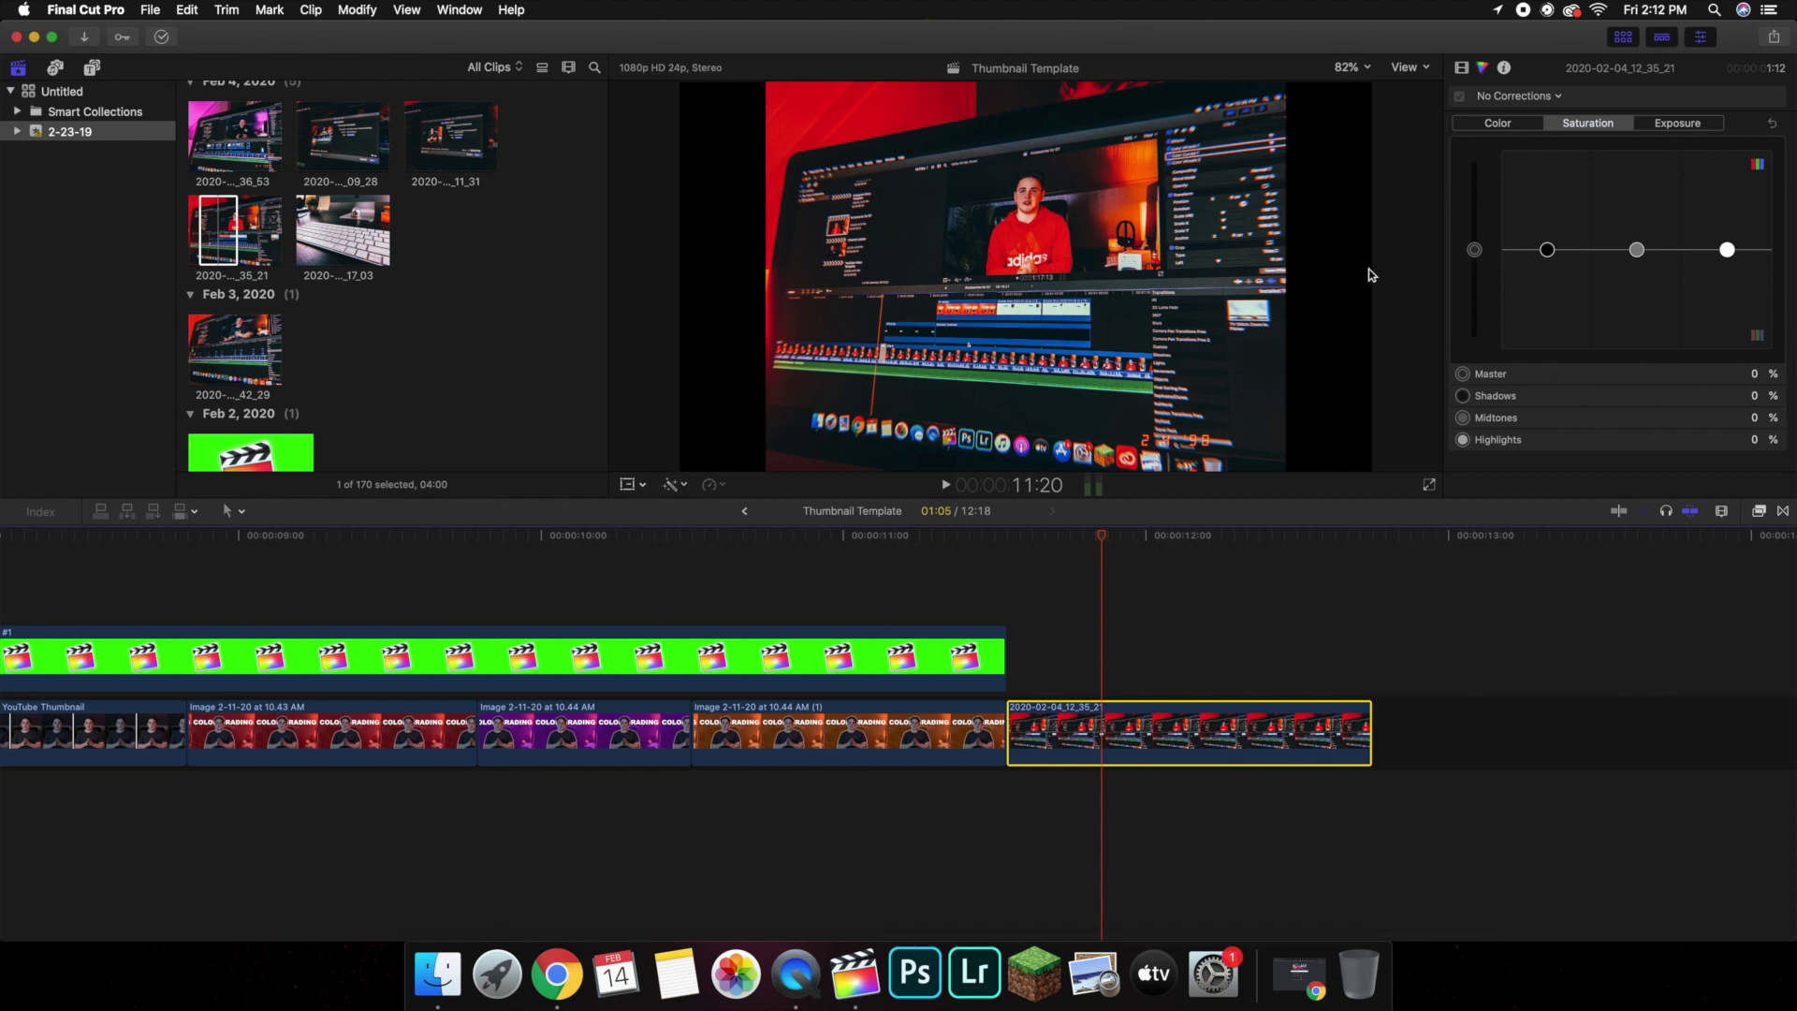
pyautogui.click(644, 486)
# Transform the monitor photo larger and move it down to Y −30 px
pyautogui.click(668, 515)
pyautogui.moveTo(764, 468); pyautogui.dragTo(670, 565)
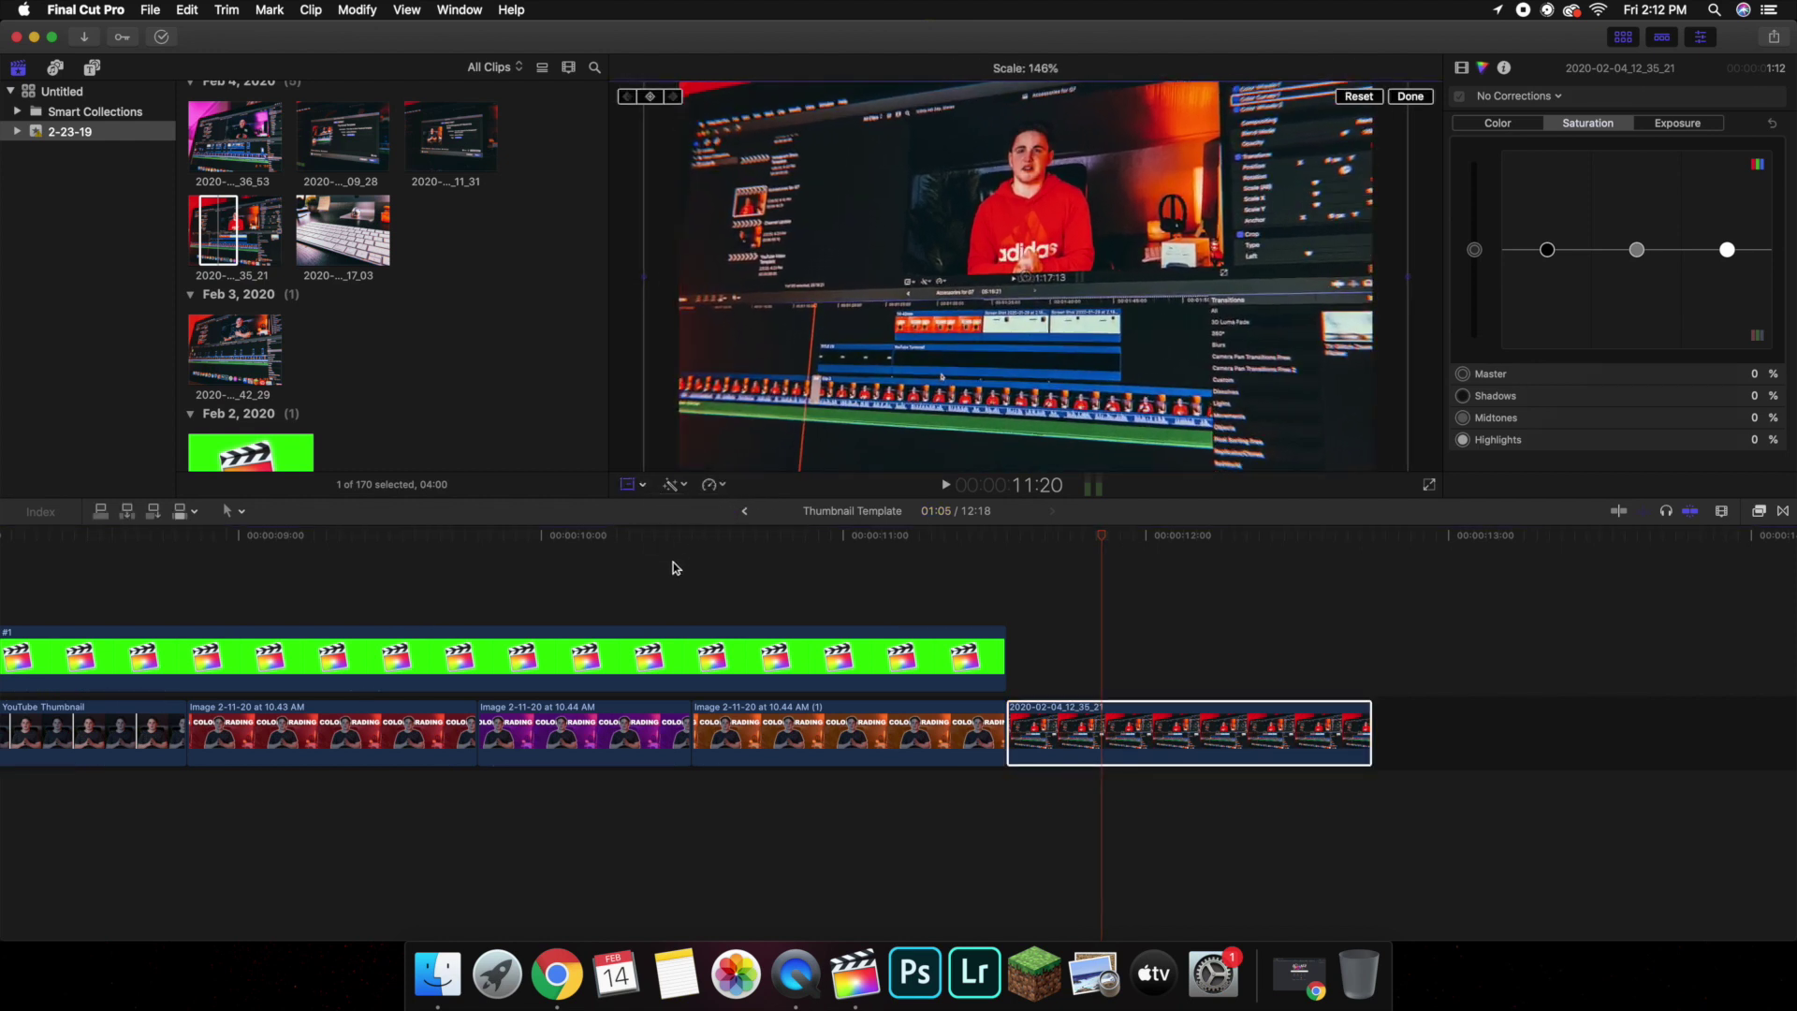
pyautogui.moveTo(1031, 267)
pyautogui.mouseDown()
pyautogui.moveTo(1028, 305)
pyautogui.moveTo(1028, 285)
pyautogui.mouseUp()
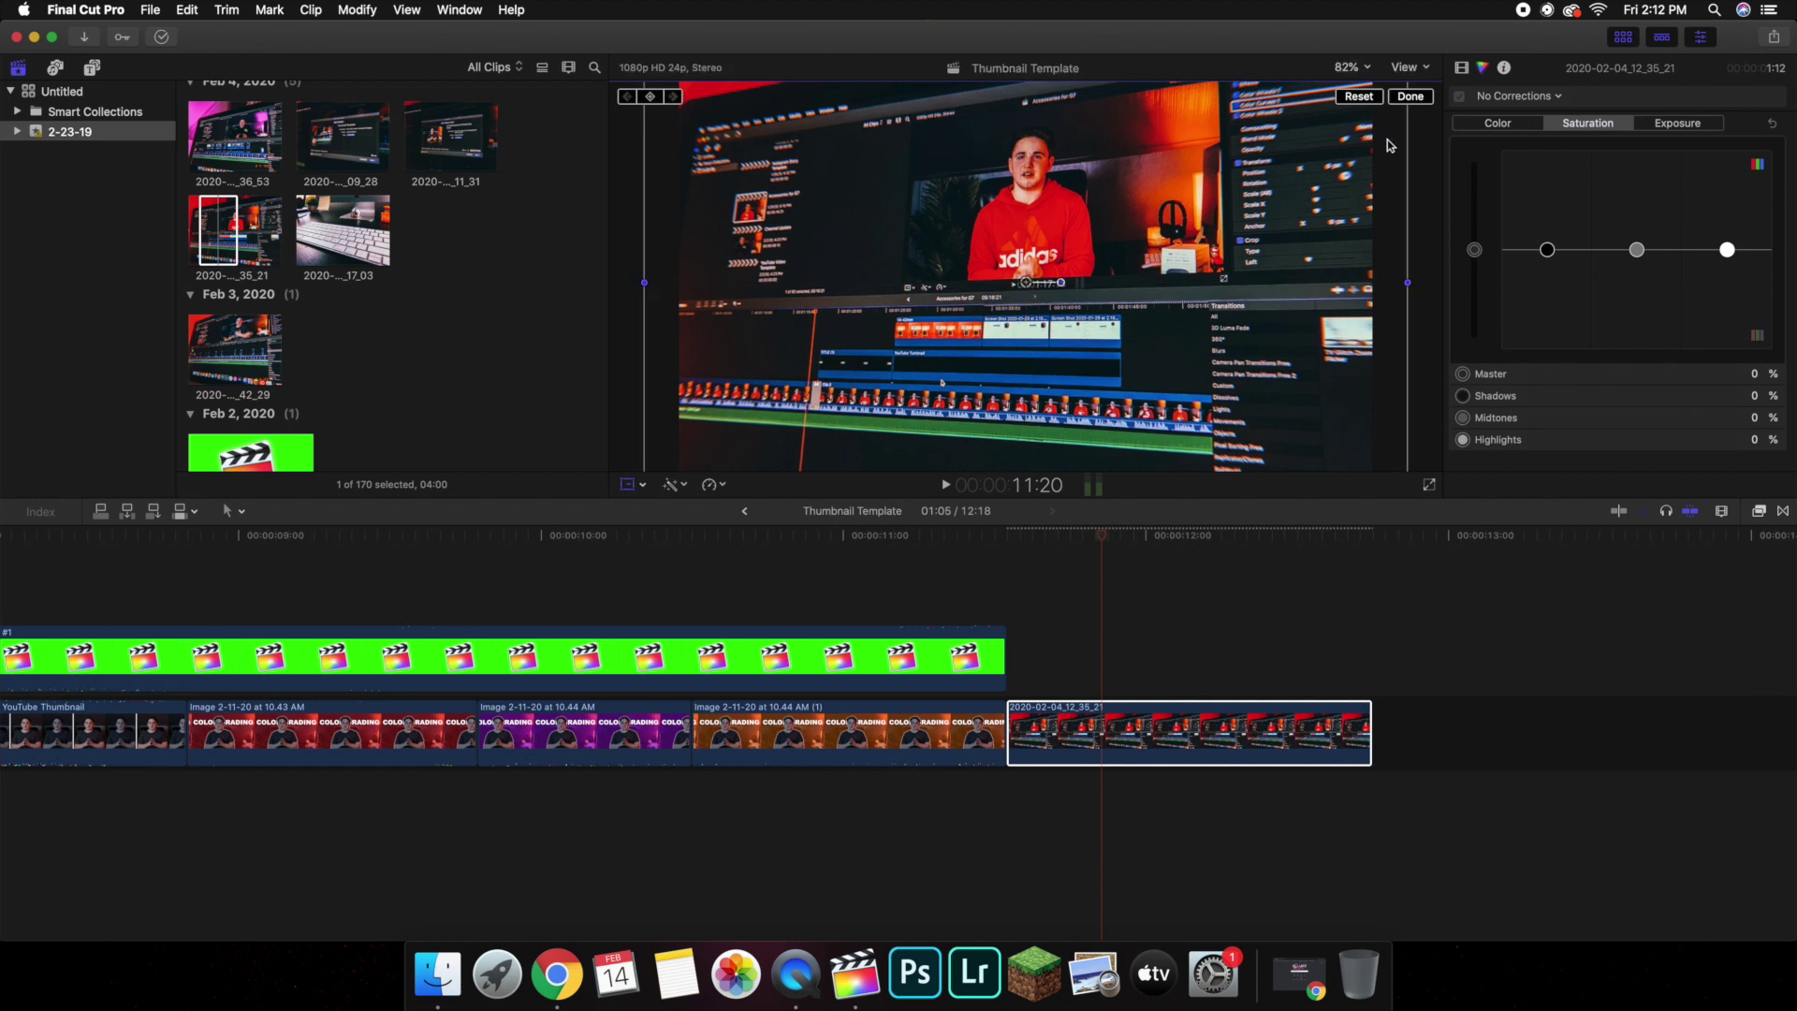
pyautogui.click(1395, 100)
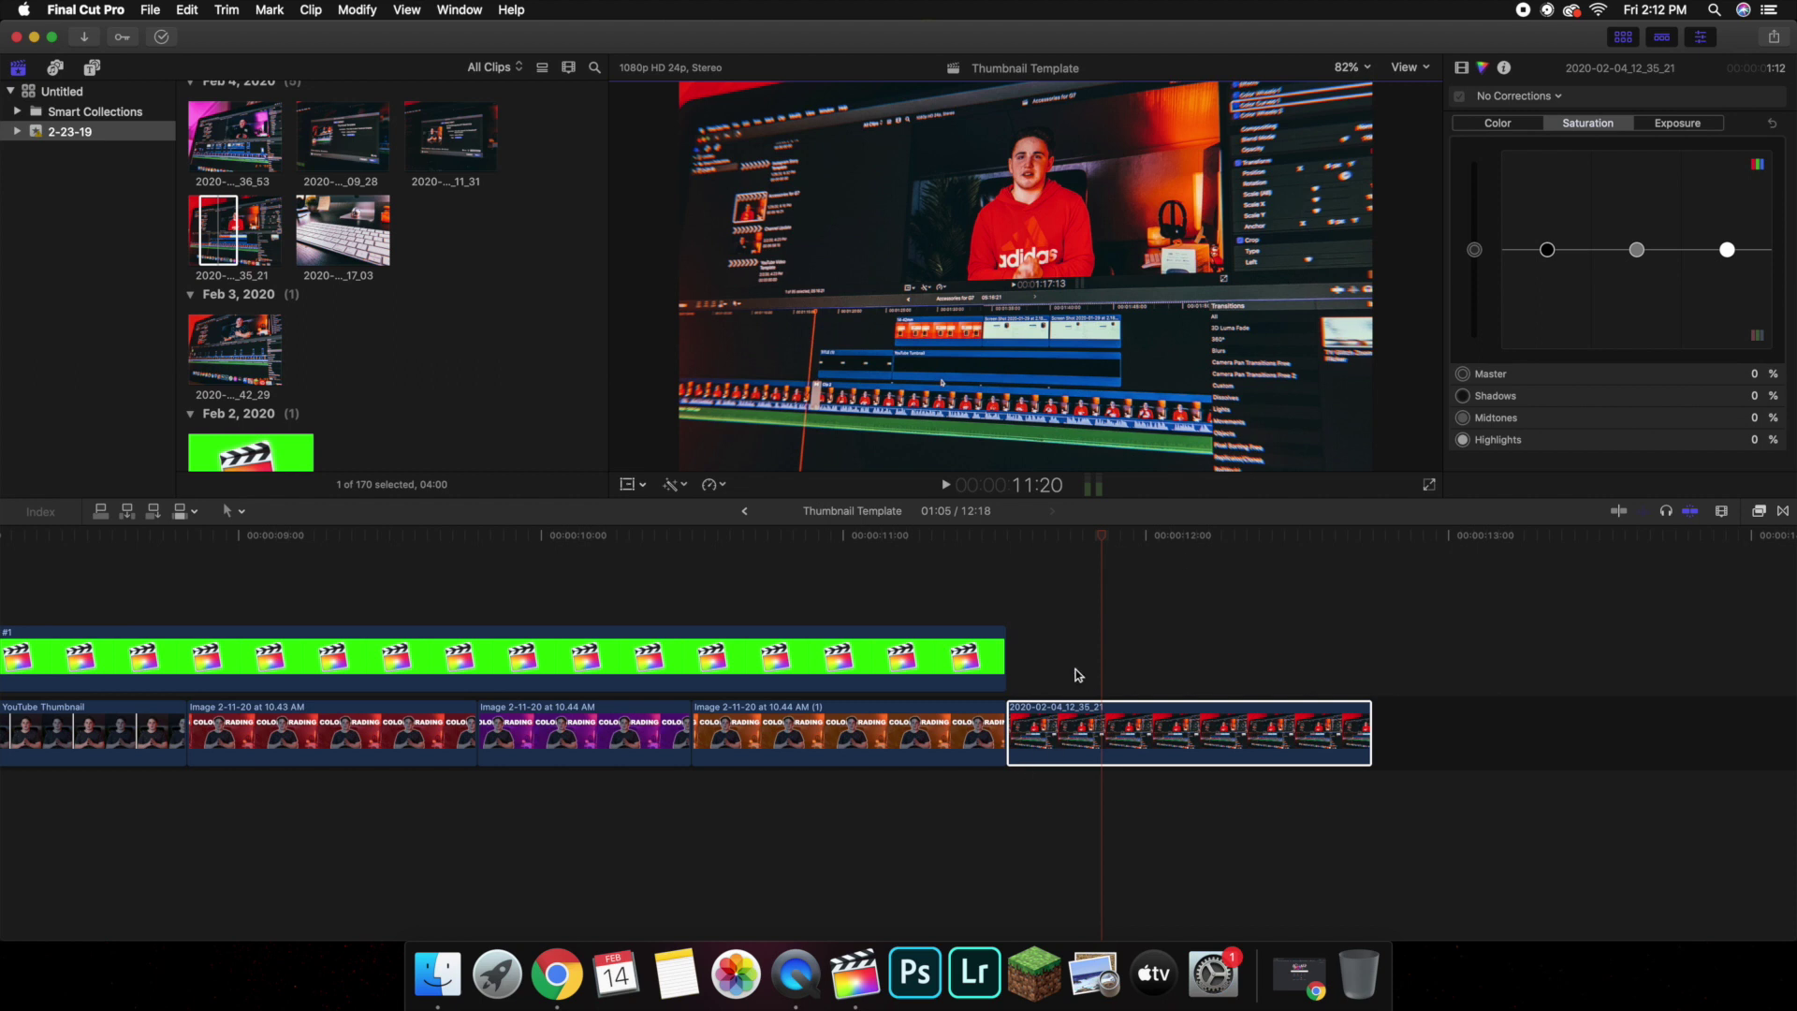
pyautogui.click(1259, 634)
# Stack green-screen clip #1 above the desk photo and cut it off at 12:18
pyautogui.scroll(-3, 464, 431)
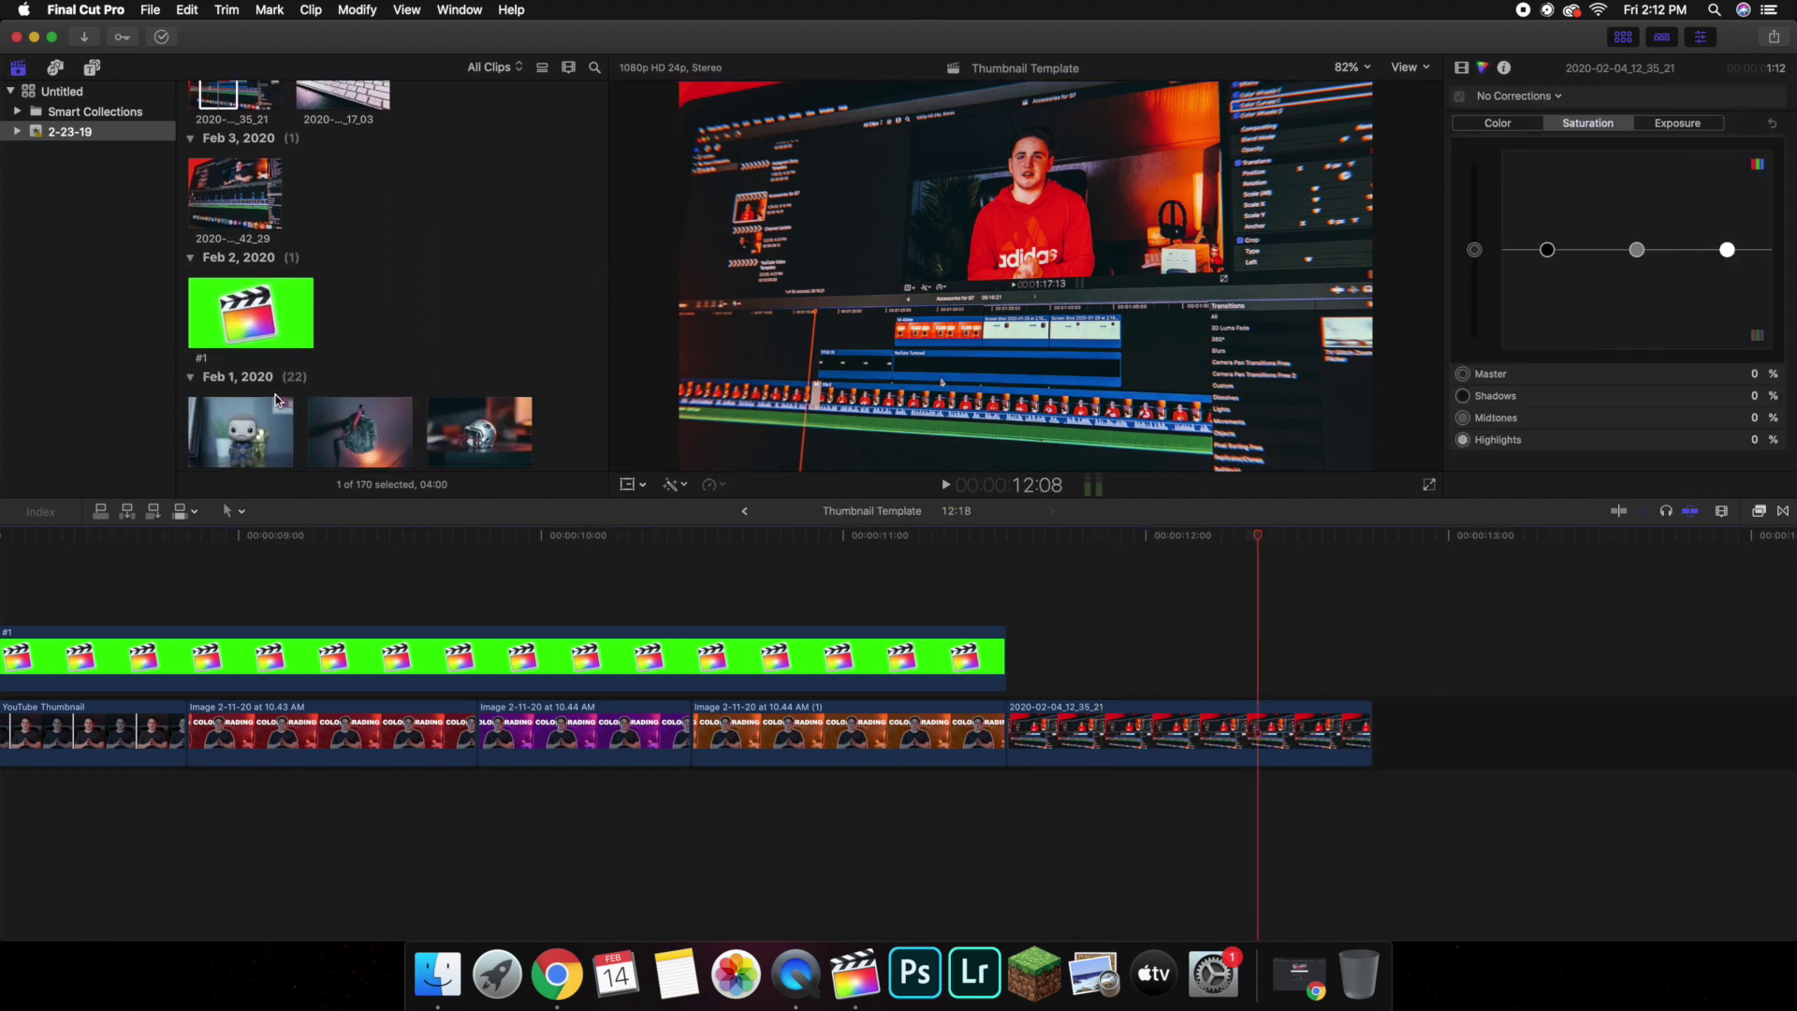
pyautogui.scroll(1, 278, 375)
pyautogui.click(243, 321)
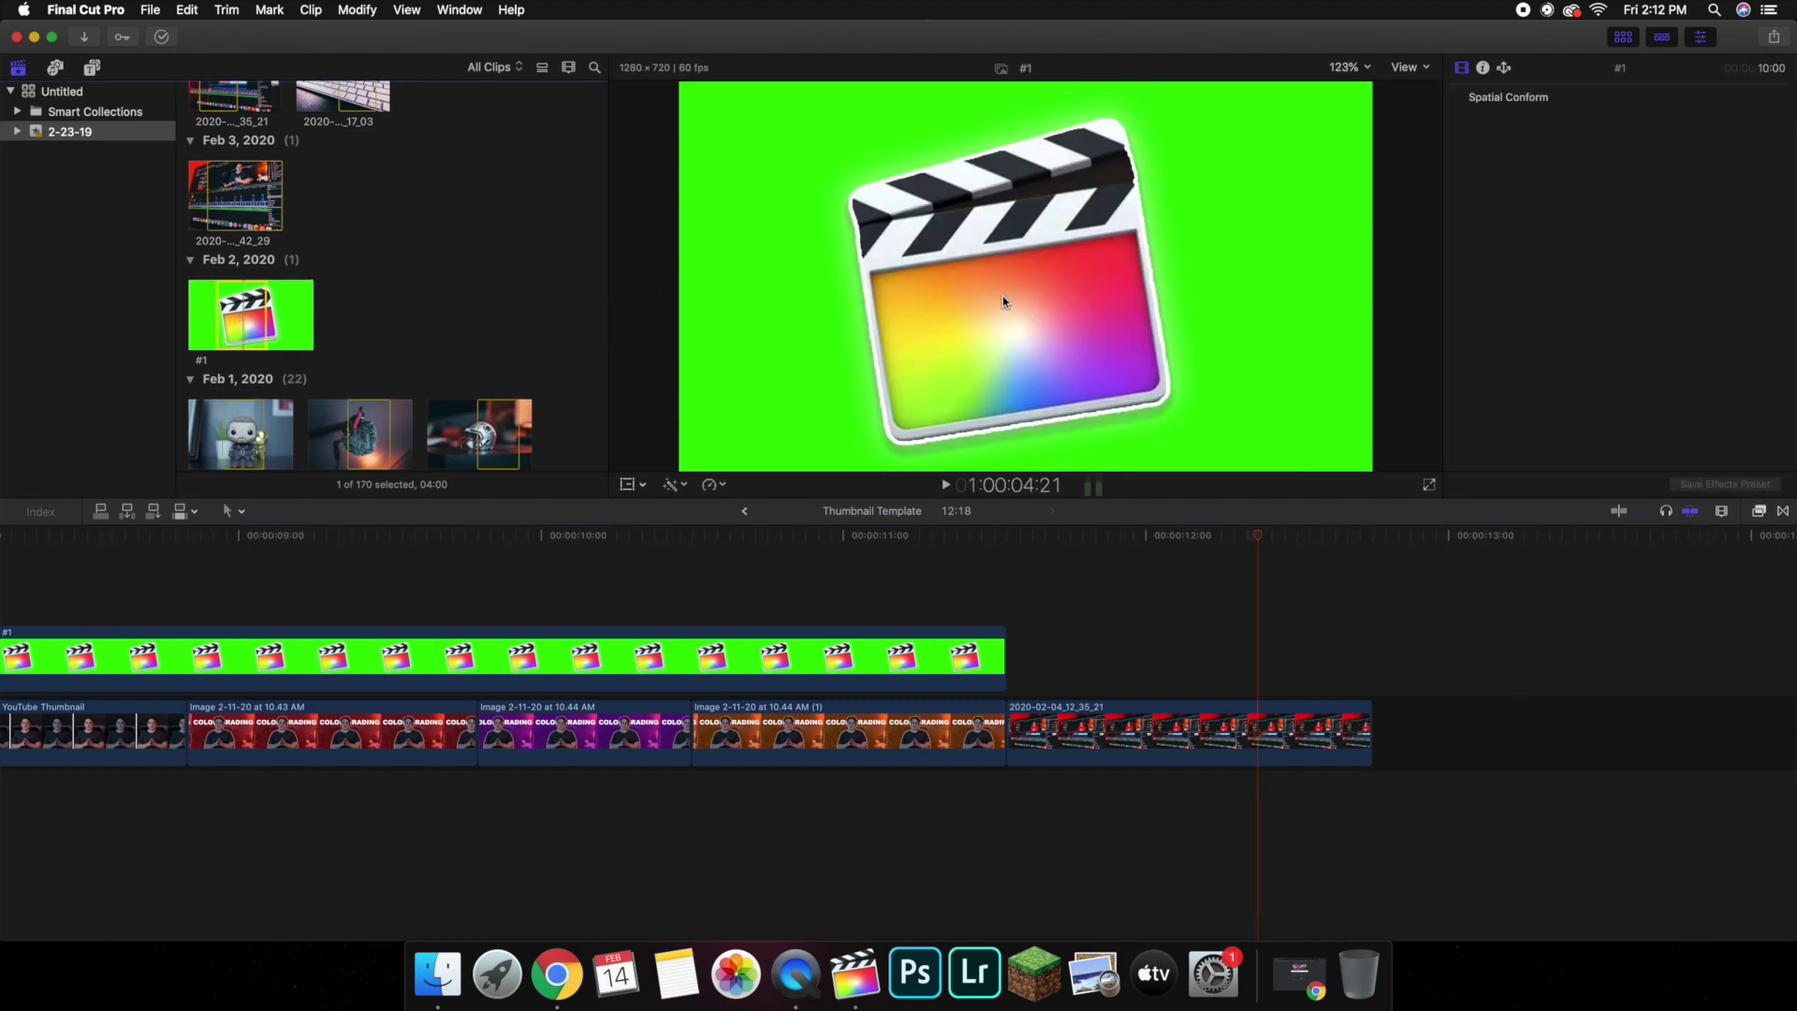
pyautogui.moveTo(242, 321); pyautogui.dragTo(1029, 644)
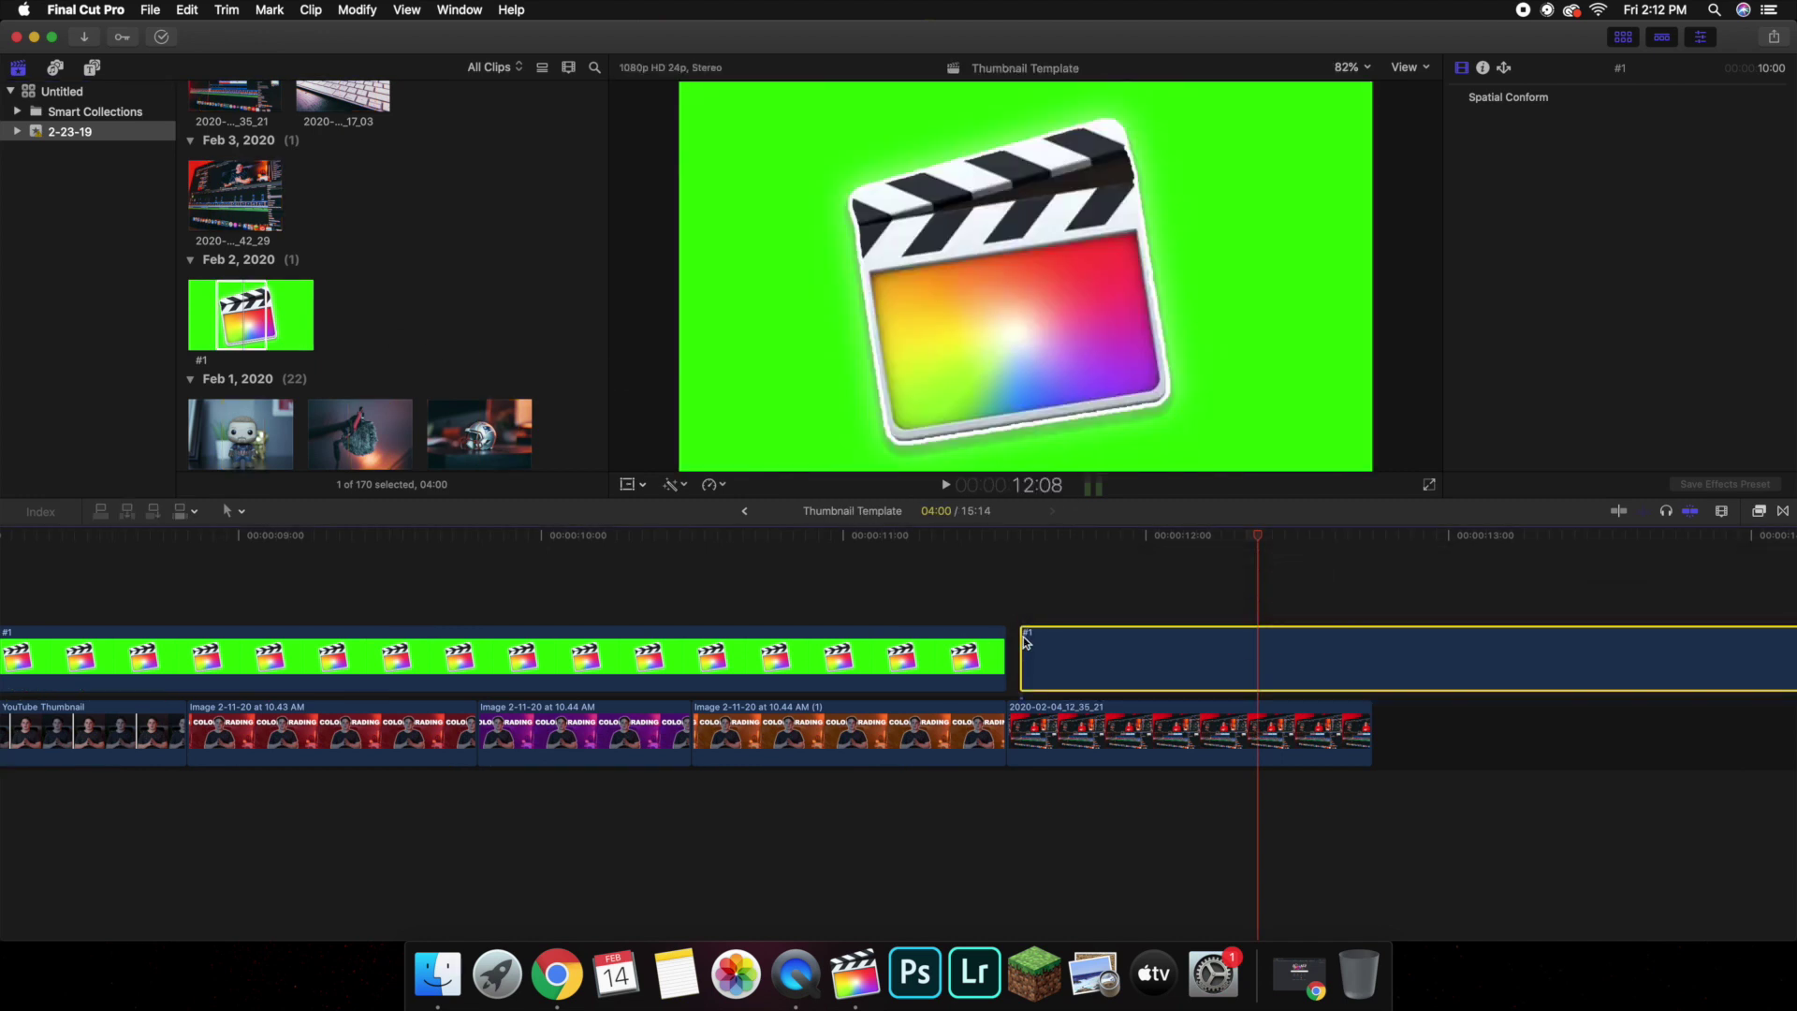
pyautogui.moveTo(1134, 662); pyautogui.dragTo(1121, 662)
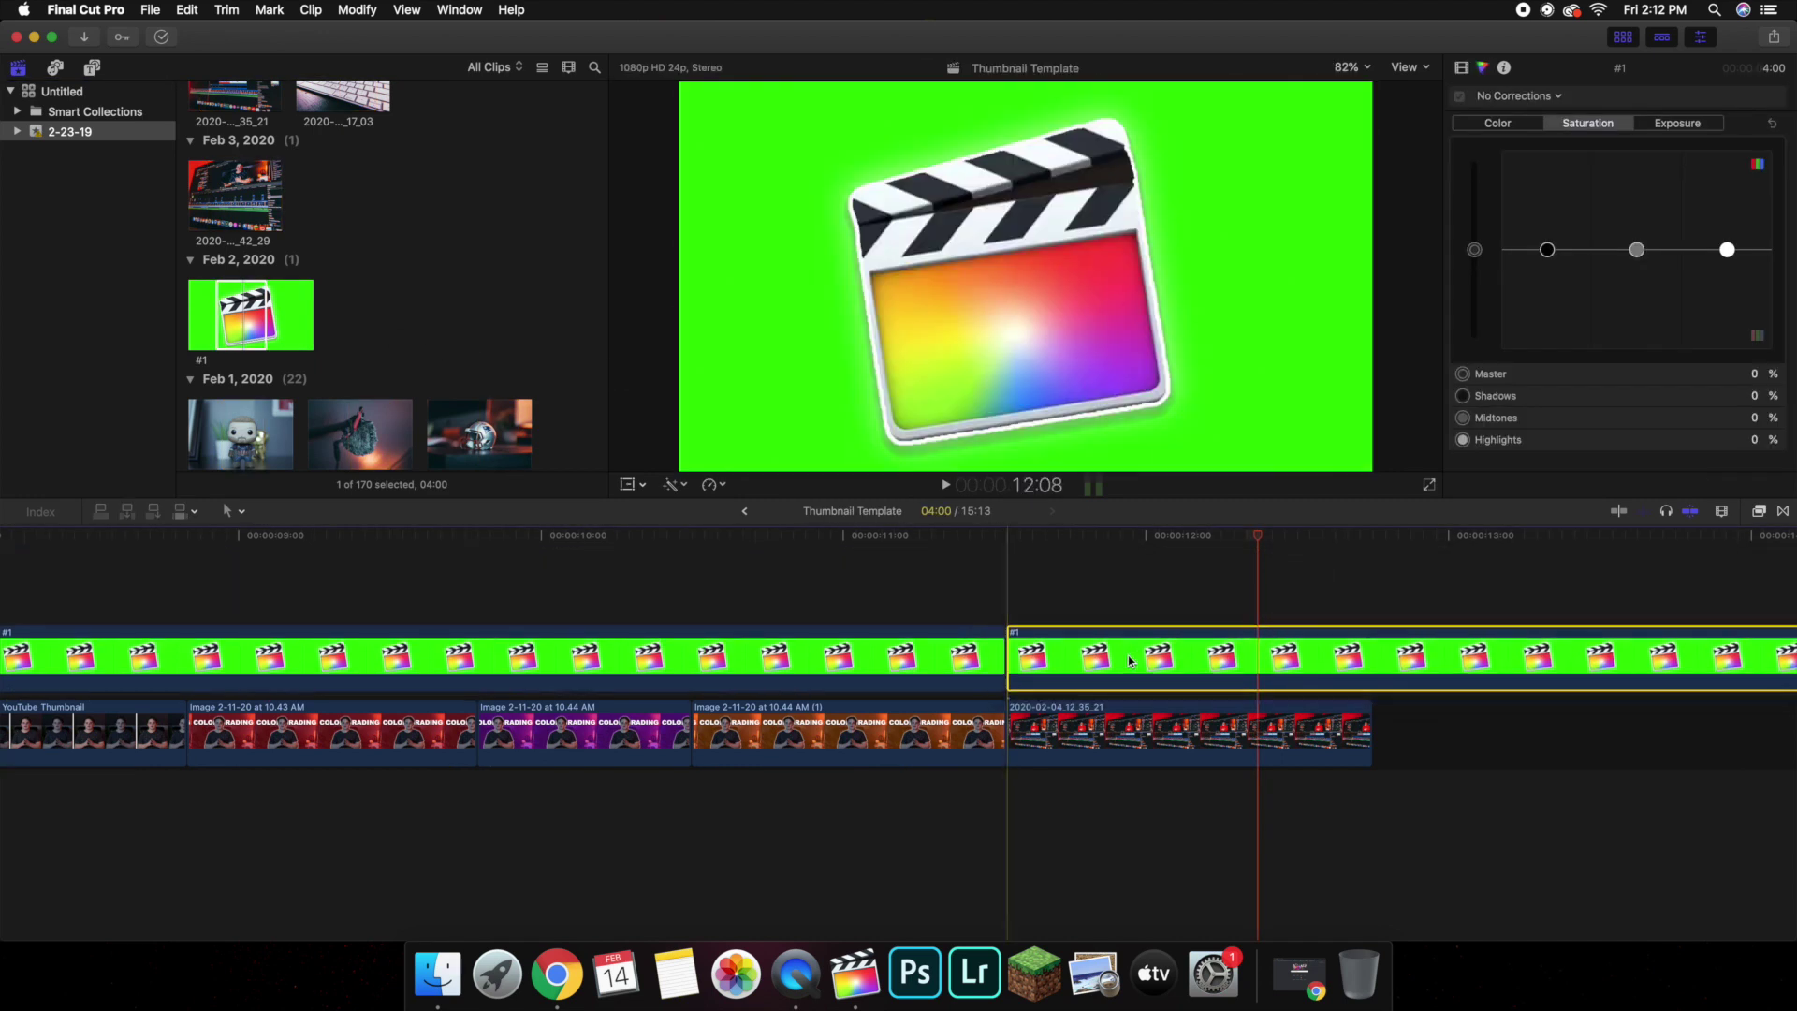
pyautogui.click(1372, 585)
pyautogui.press('super+b')
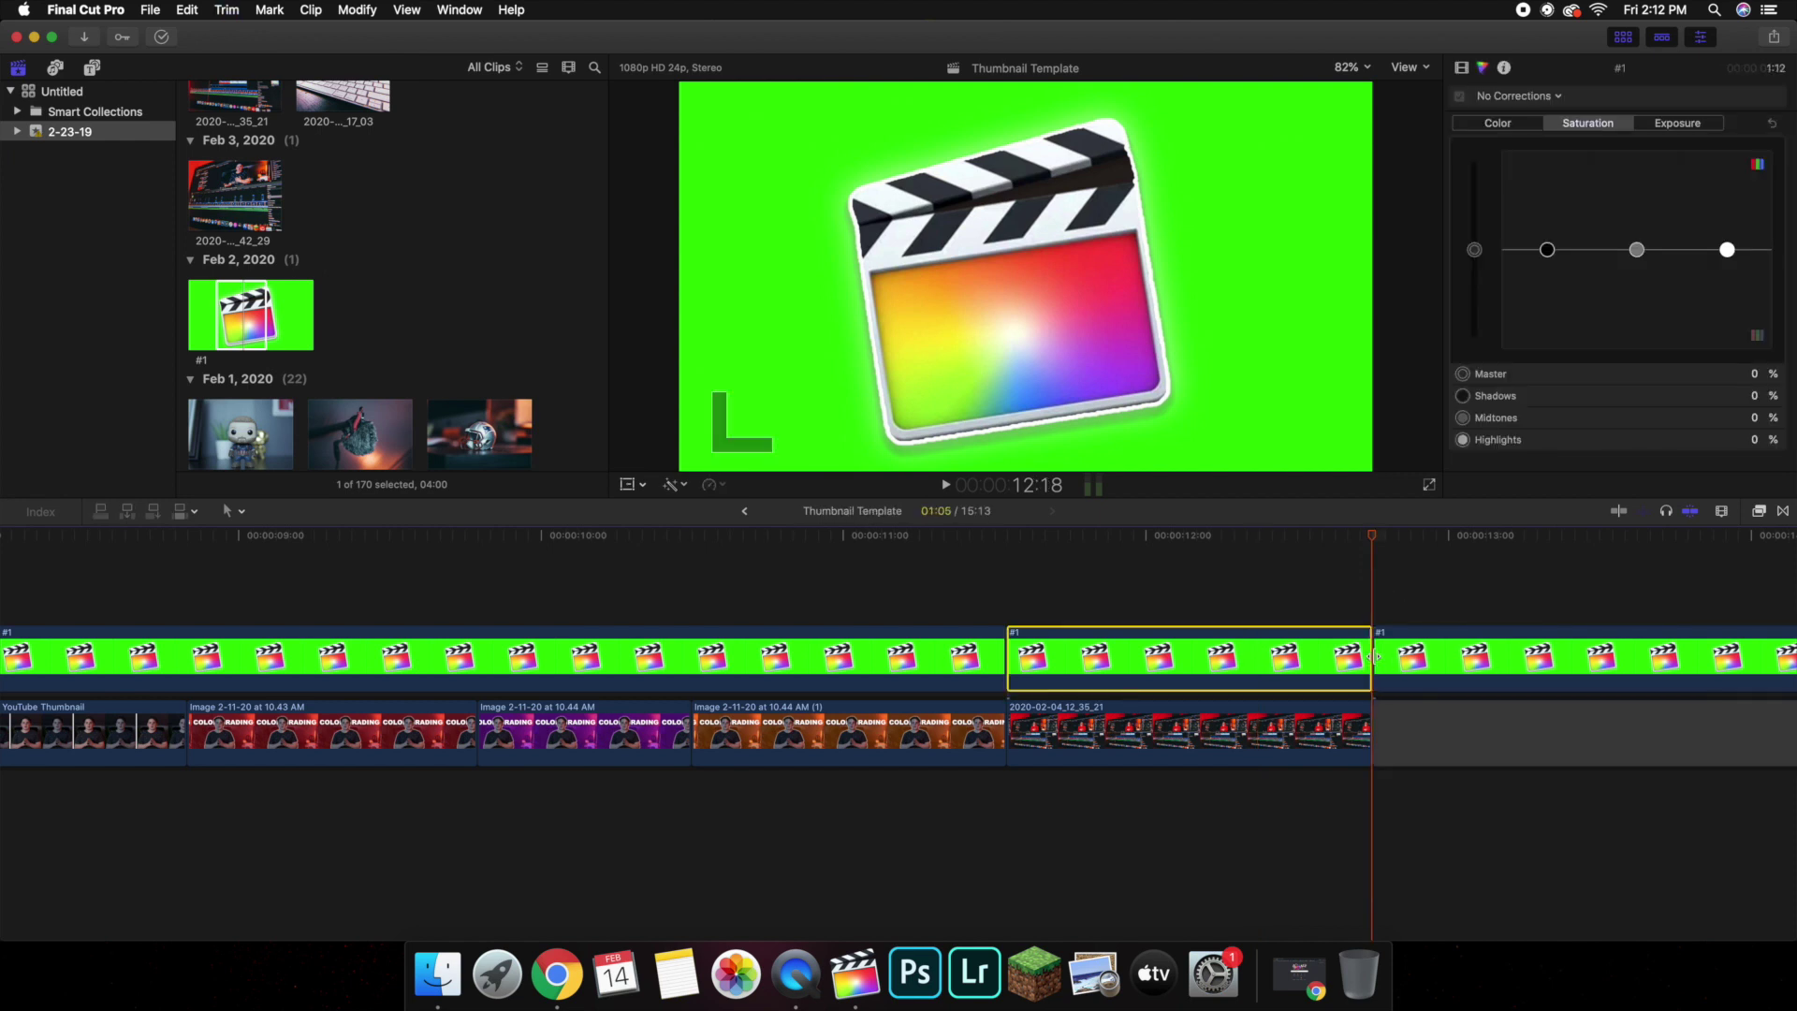
pyautogui.press('Delete')
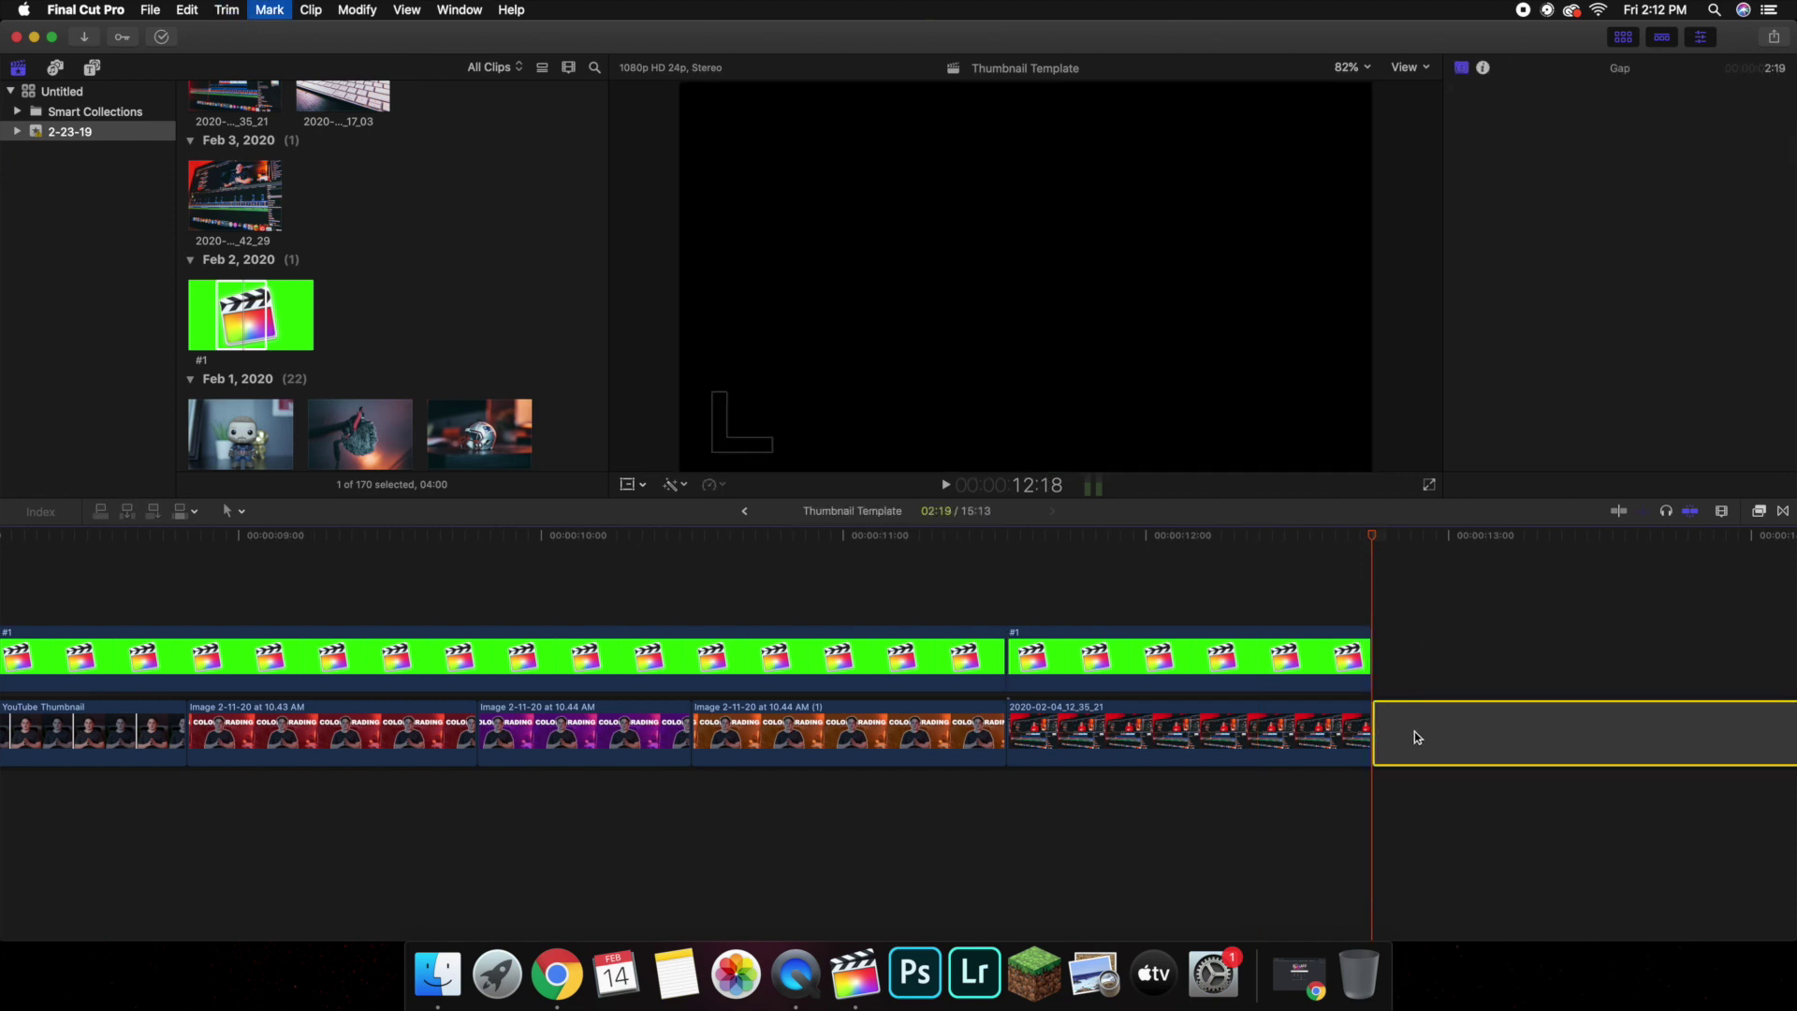
pyautogui.click(1145, 608)
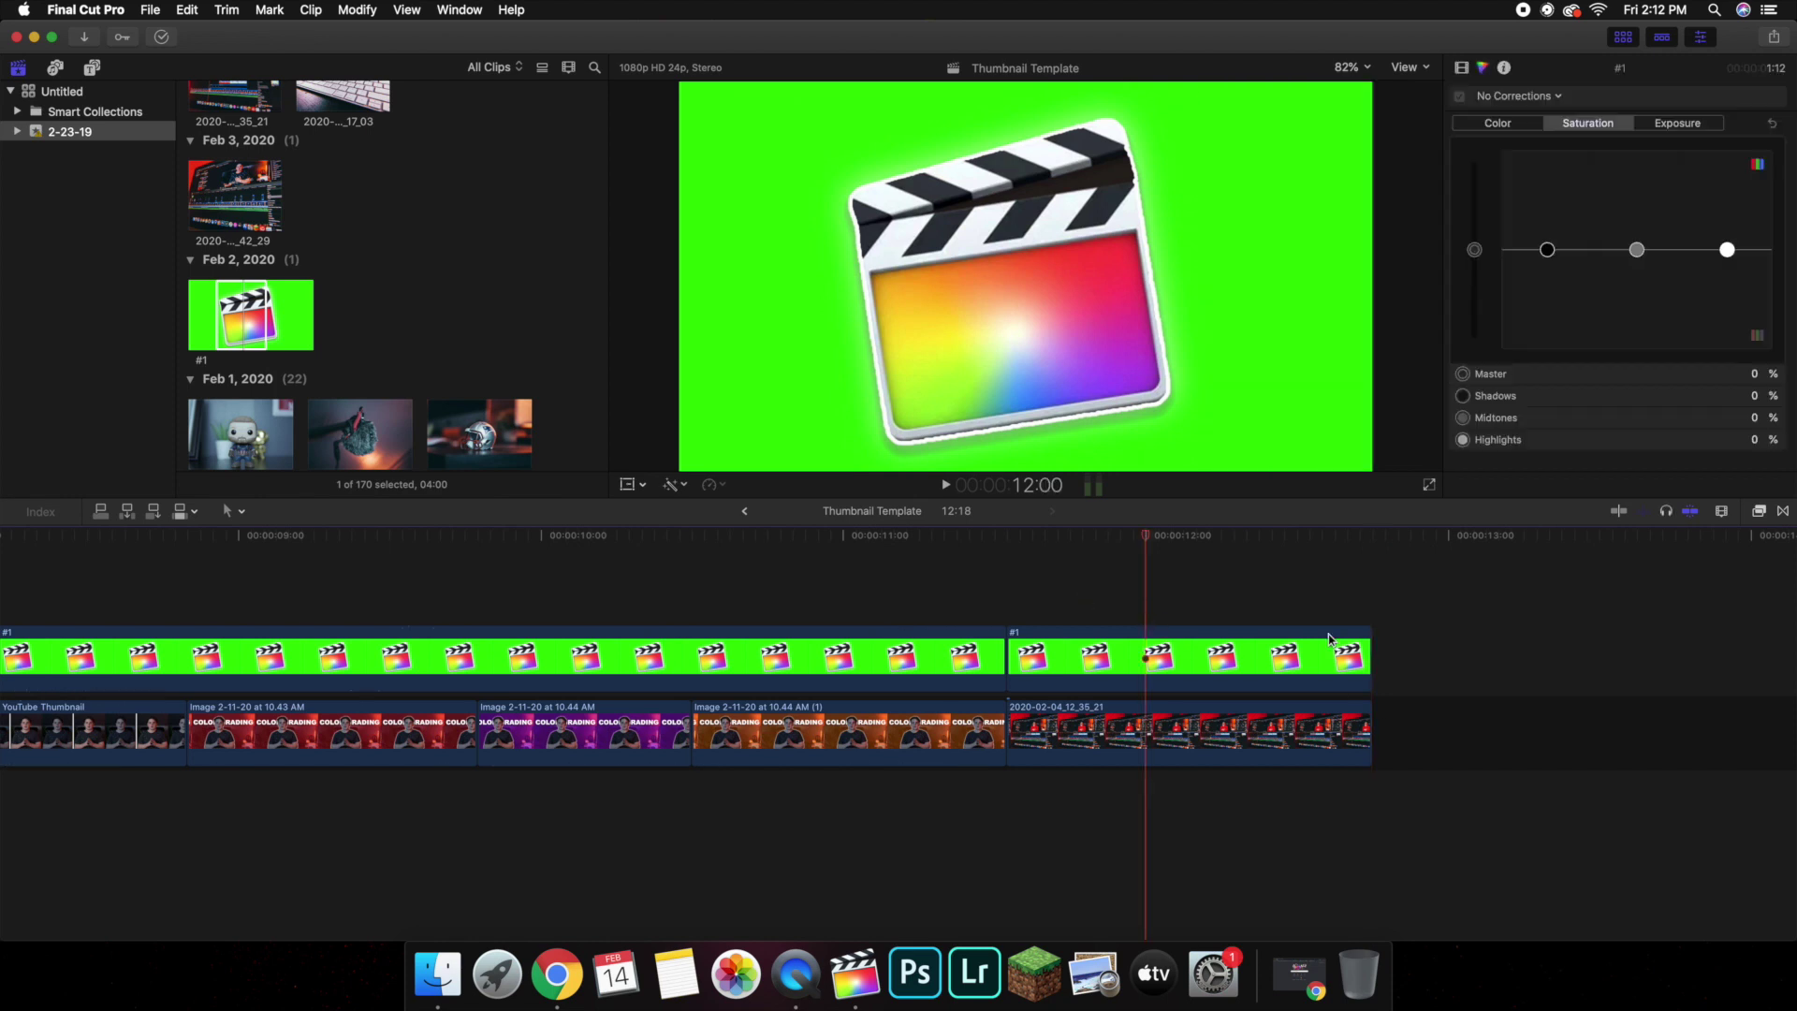
# Apply the Keying > Keyer effect to clip #1 to remove its green background
pyautogui.click(1222, 667)
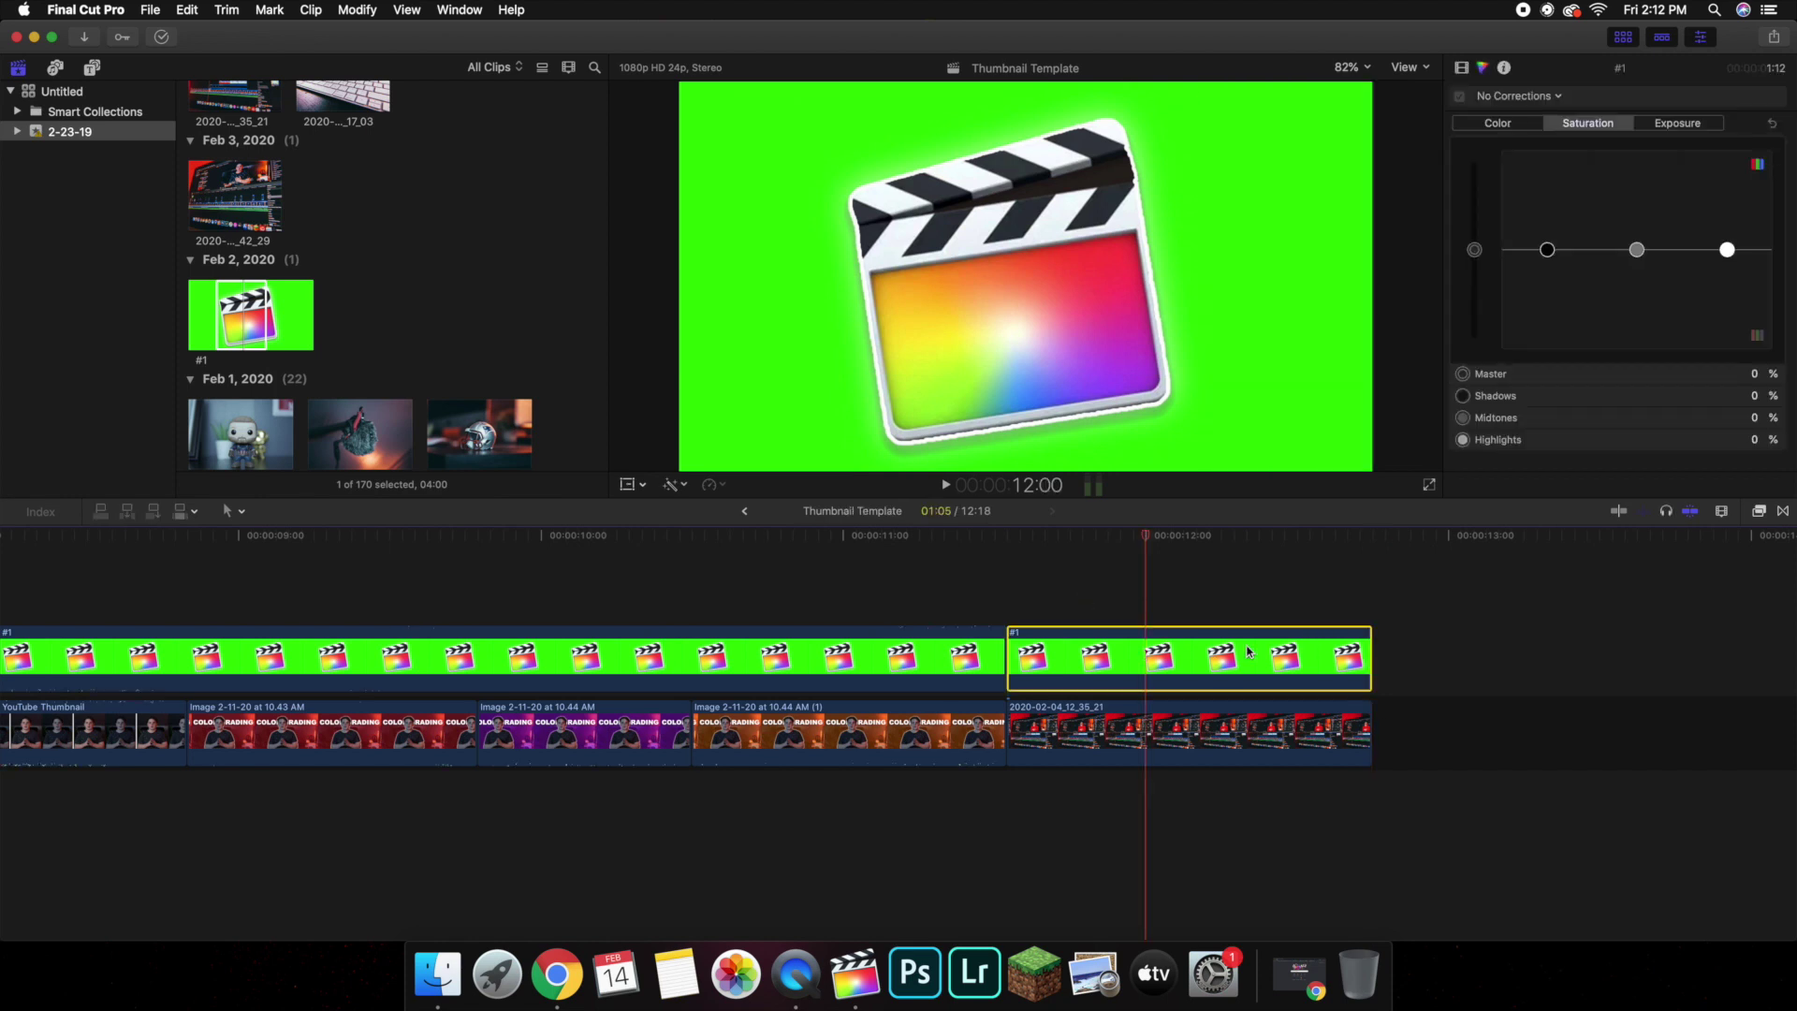
pyautogui.click(1760, 512)
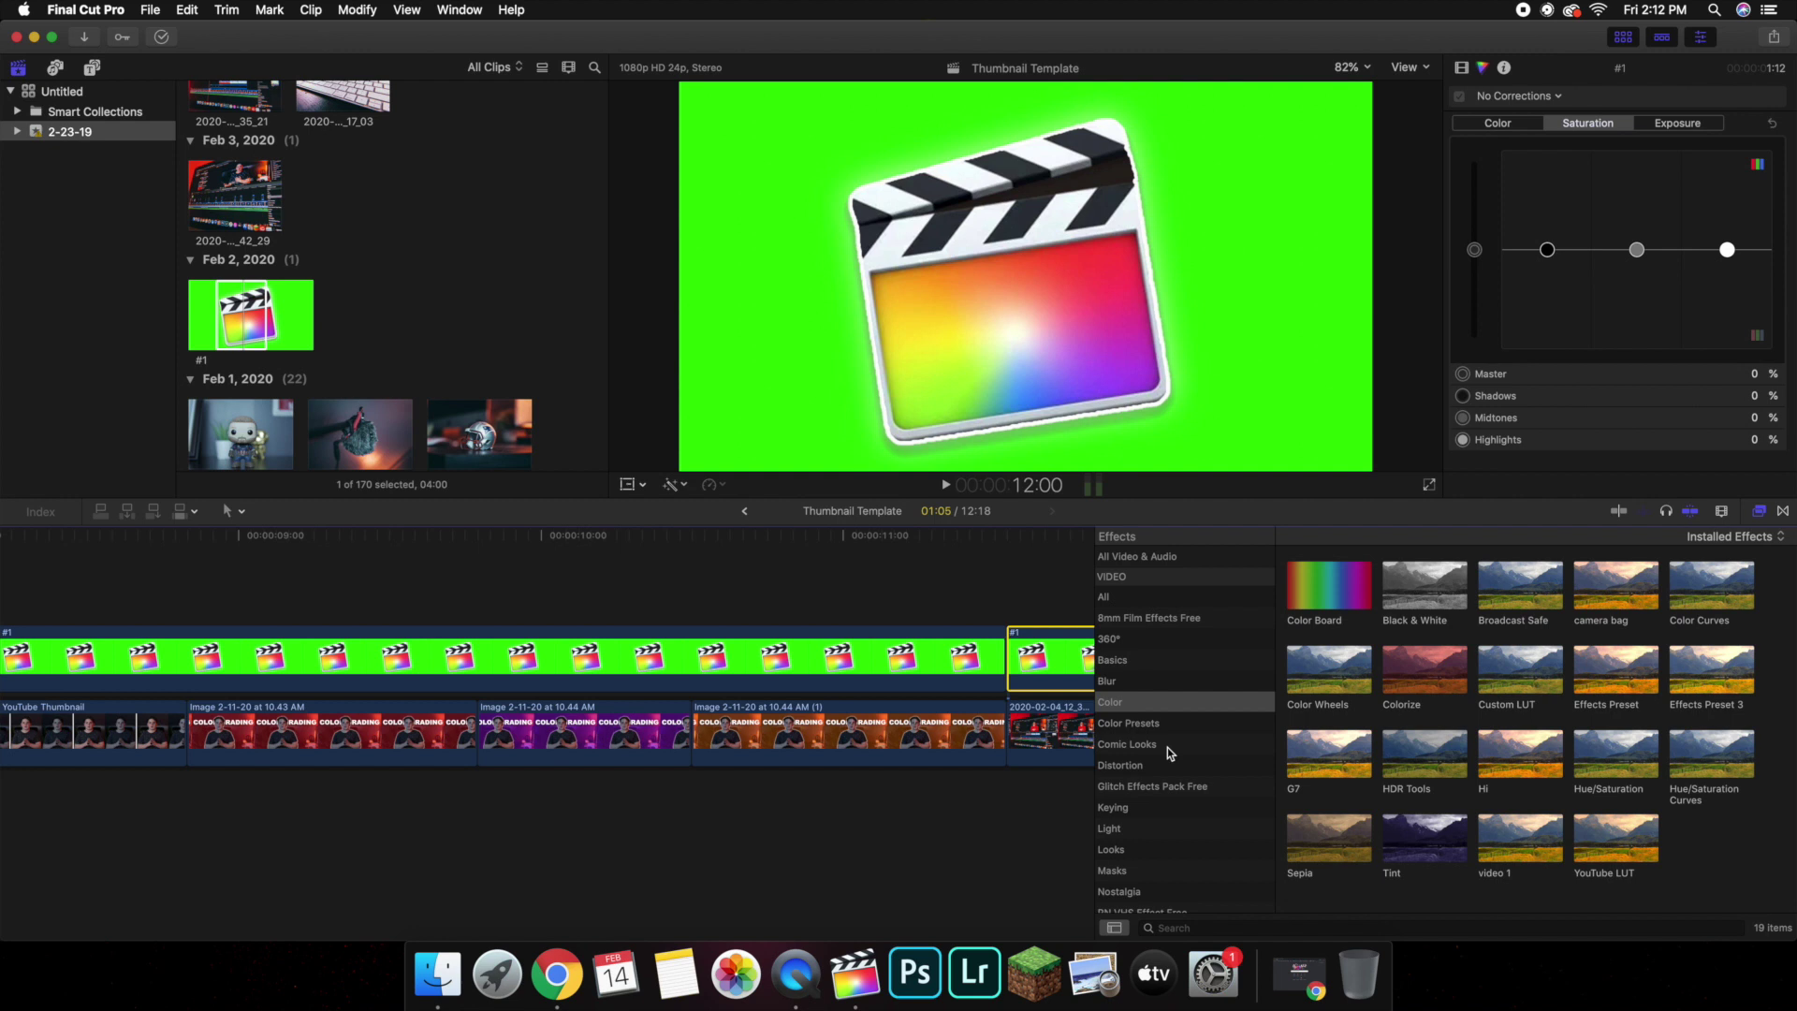
pyautogui.click(1135, 807)
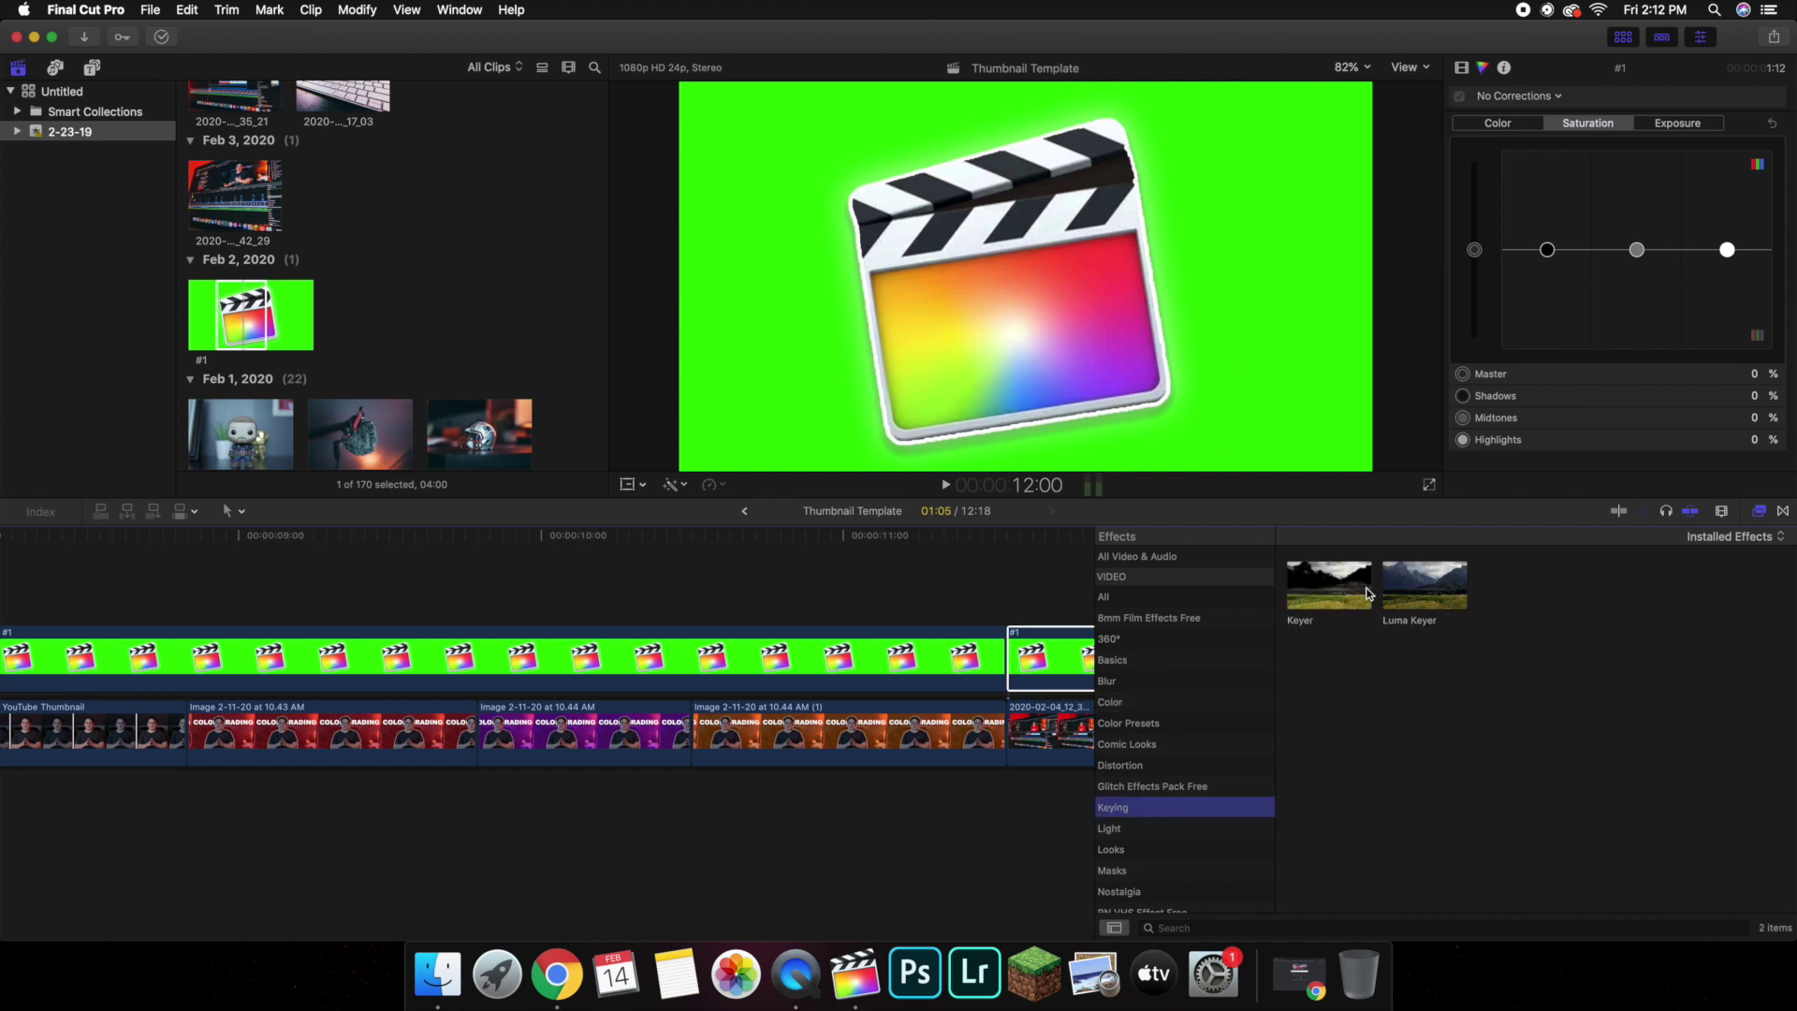
pyautogui.moveTo(1367, 592); pyautogui.dragTo(1058, 668)
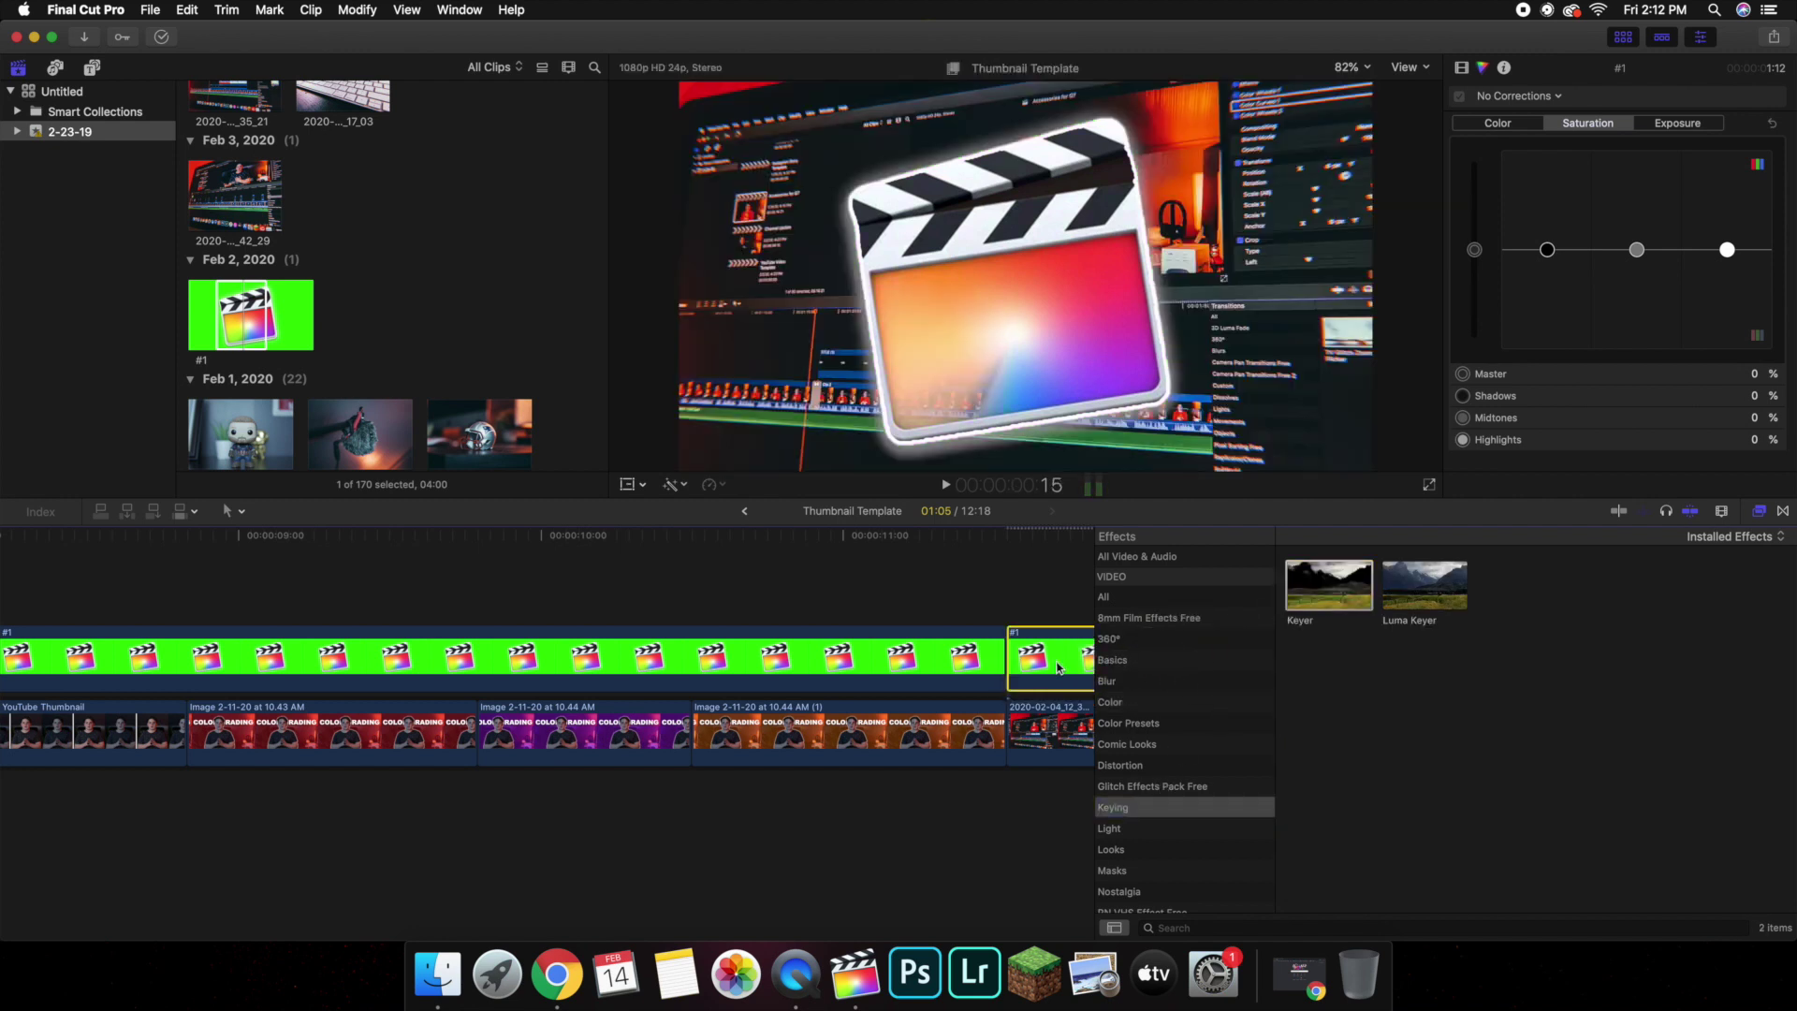
pyautogui.click(1758, 511)
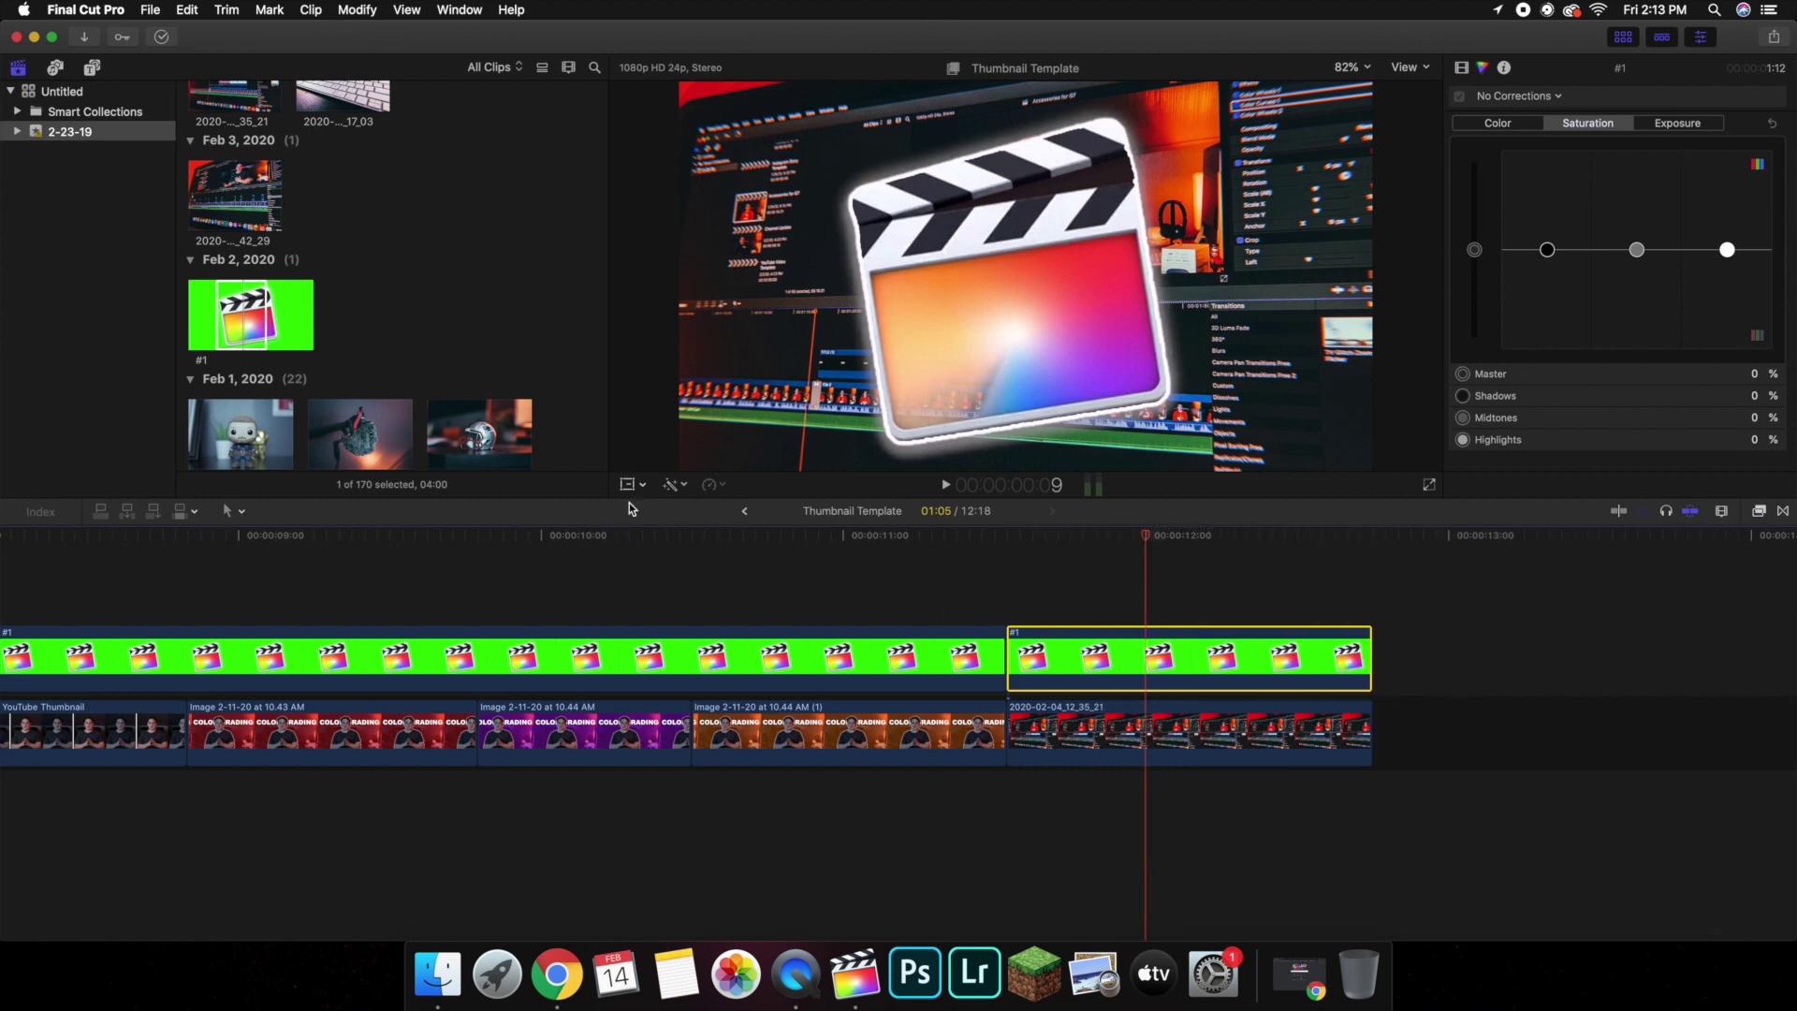
# Scale the clapperboard to 42% and move it lower-left to X −851, Y −435 px
pyautogui.click(672, 484)
pyautogui.click(679, 506)
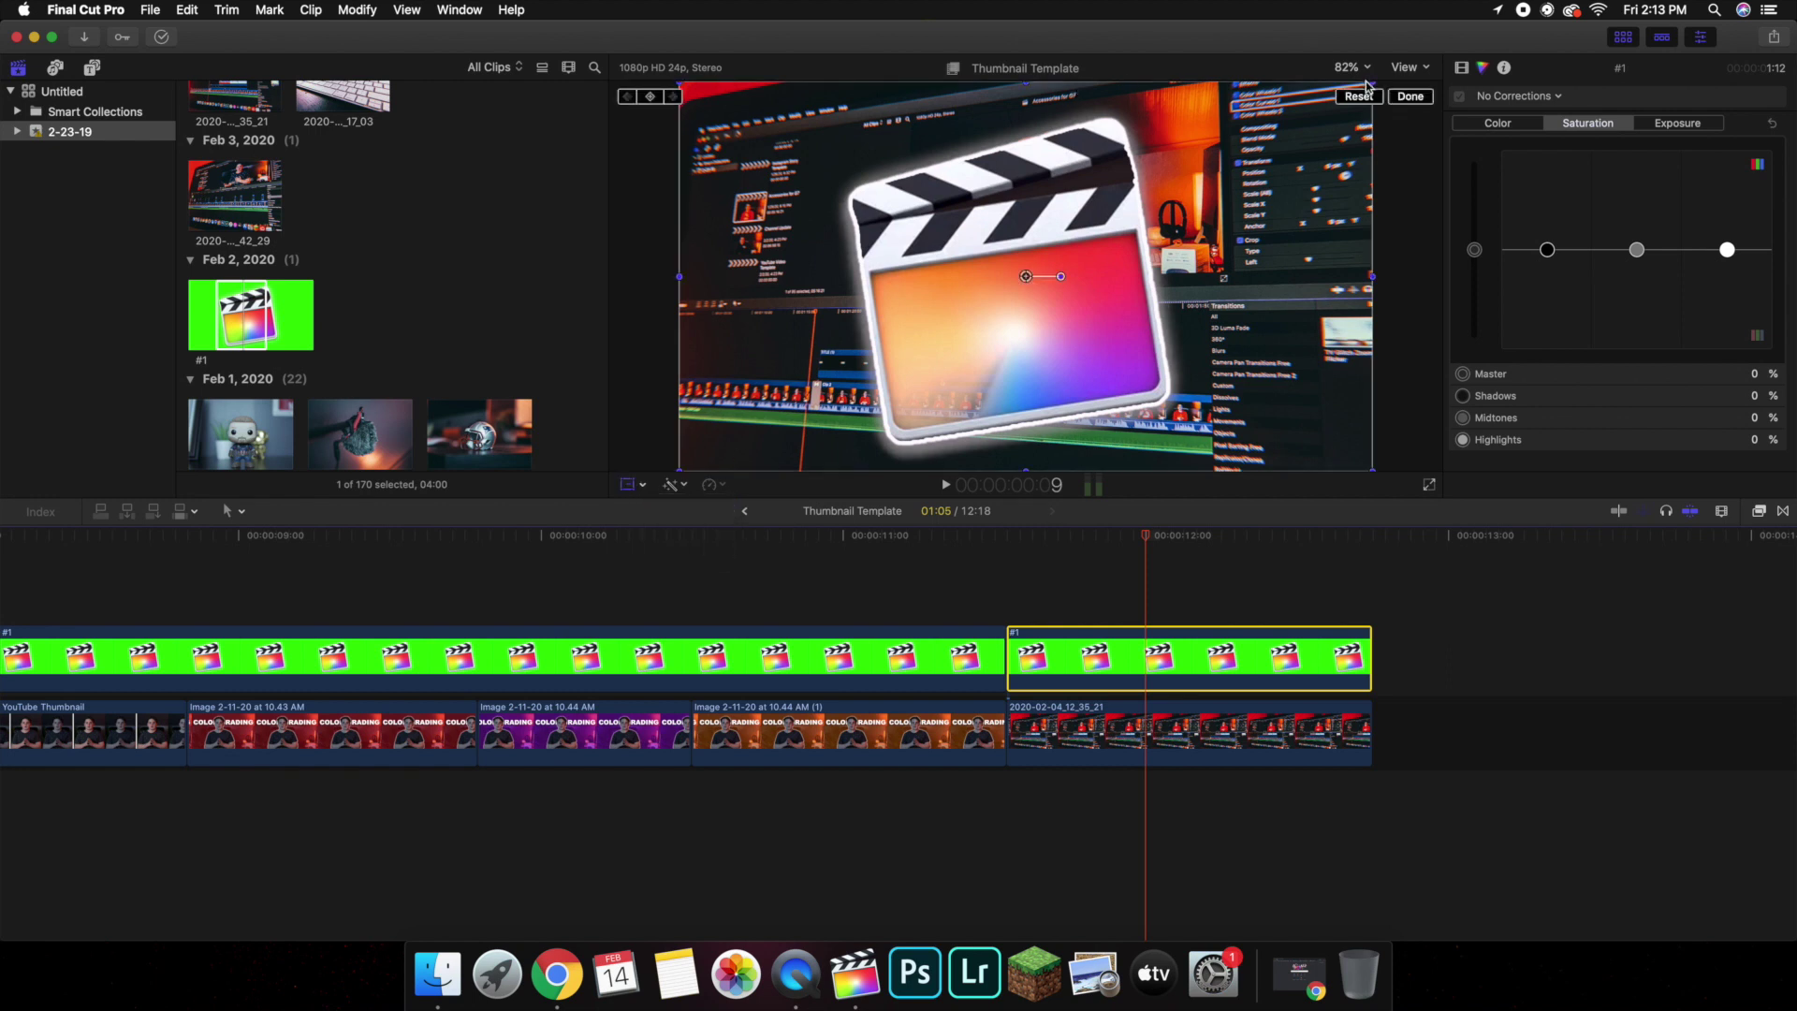
pyautogui.moveTo(1373, 473); pyautogui.dragTo(1169, 360)
pyautogui.moveTo(1026, 277); pyautogui.dragTo(717, 434)
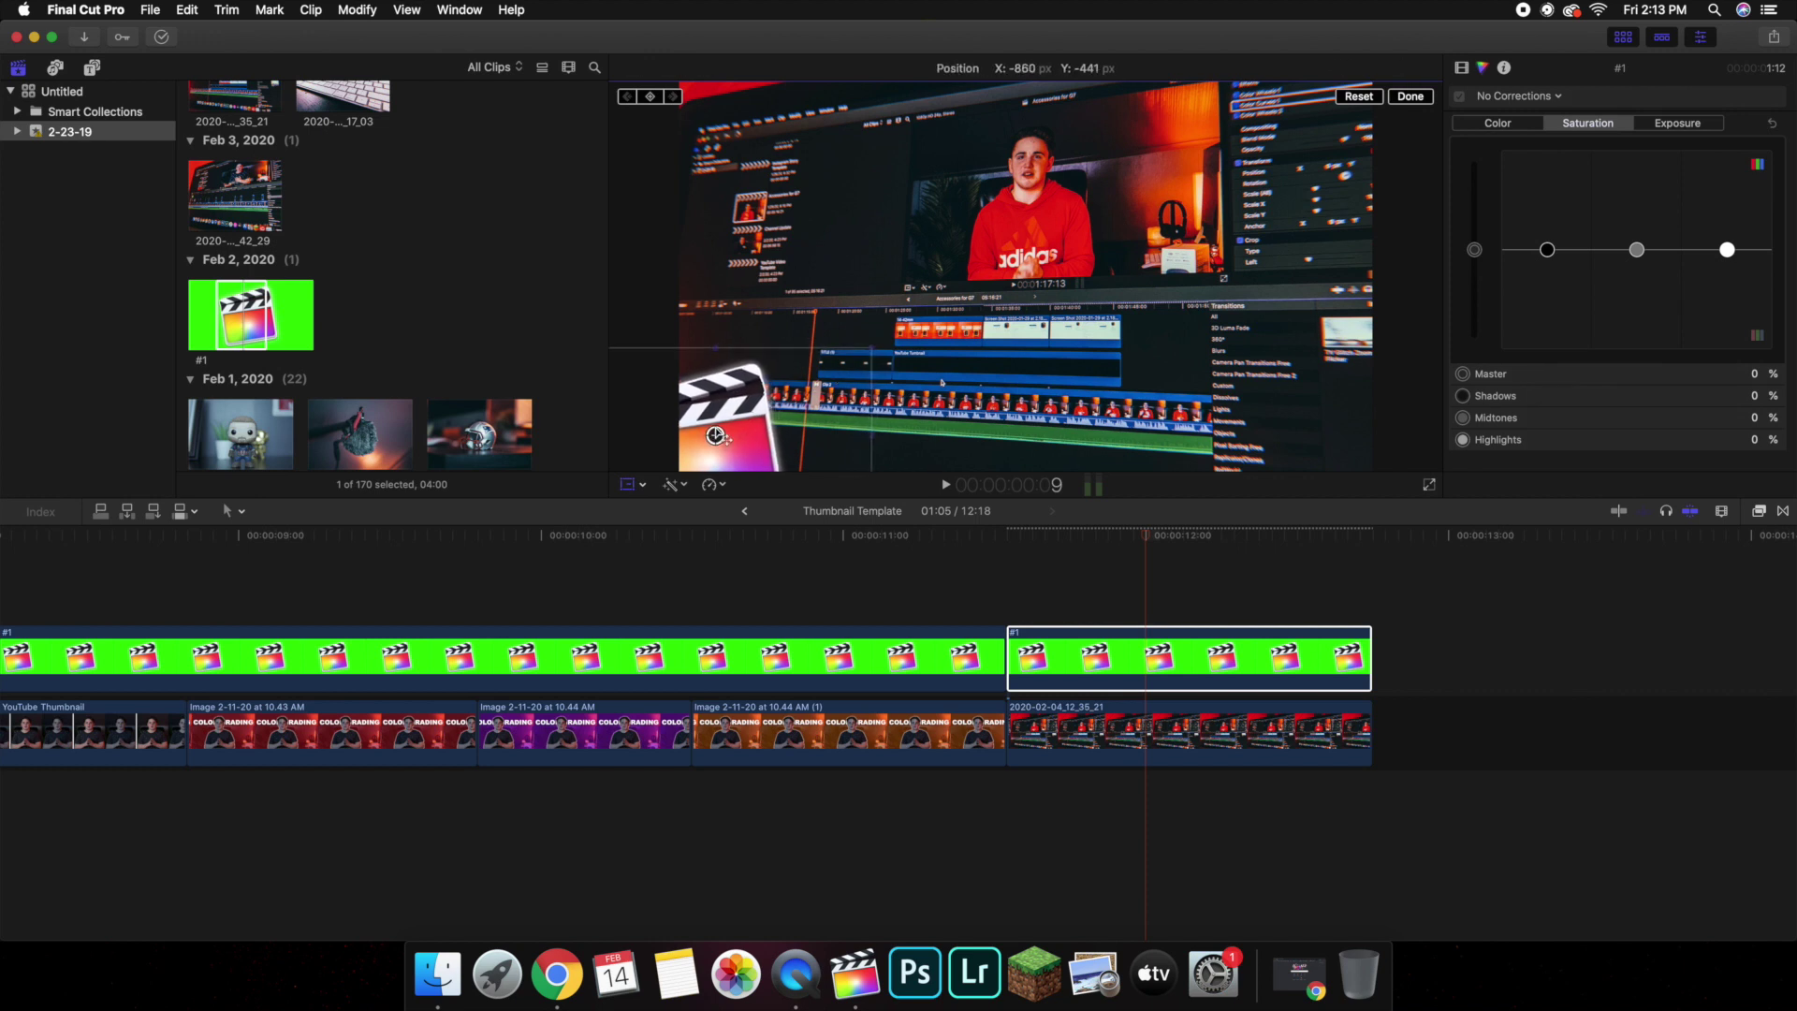
pyautogui.click(1410, 96)
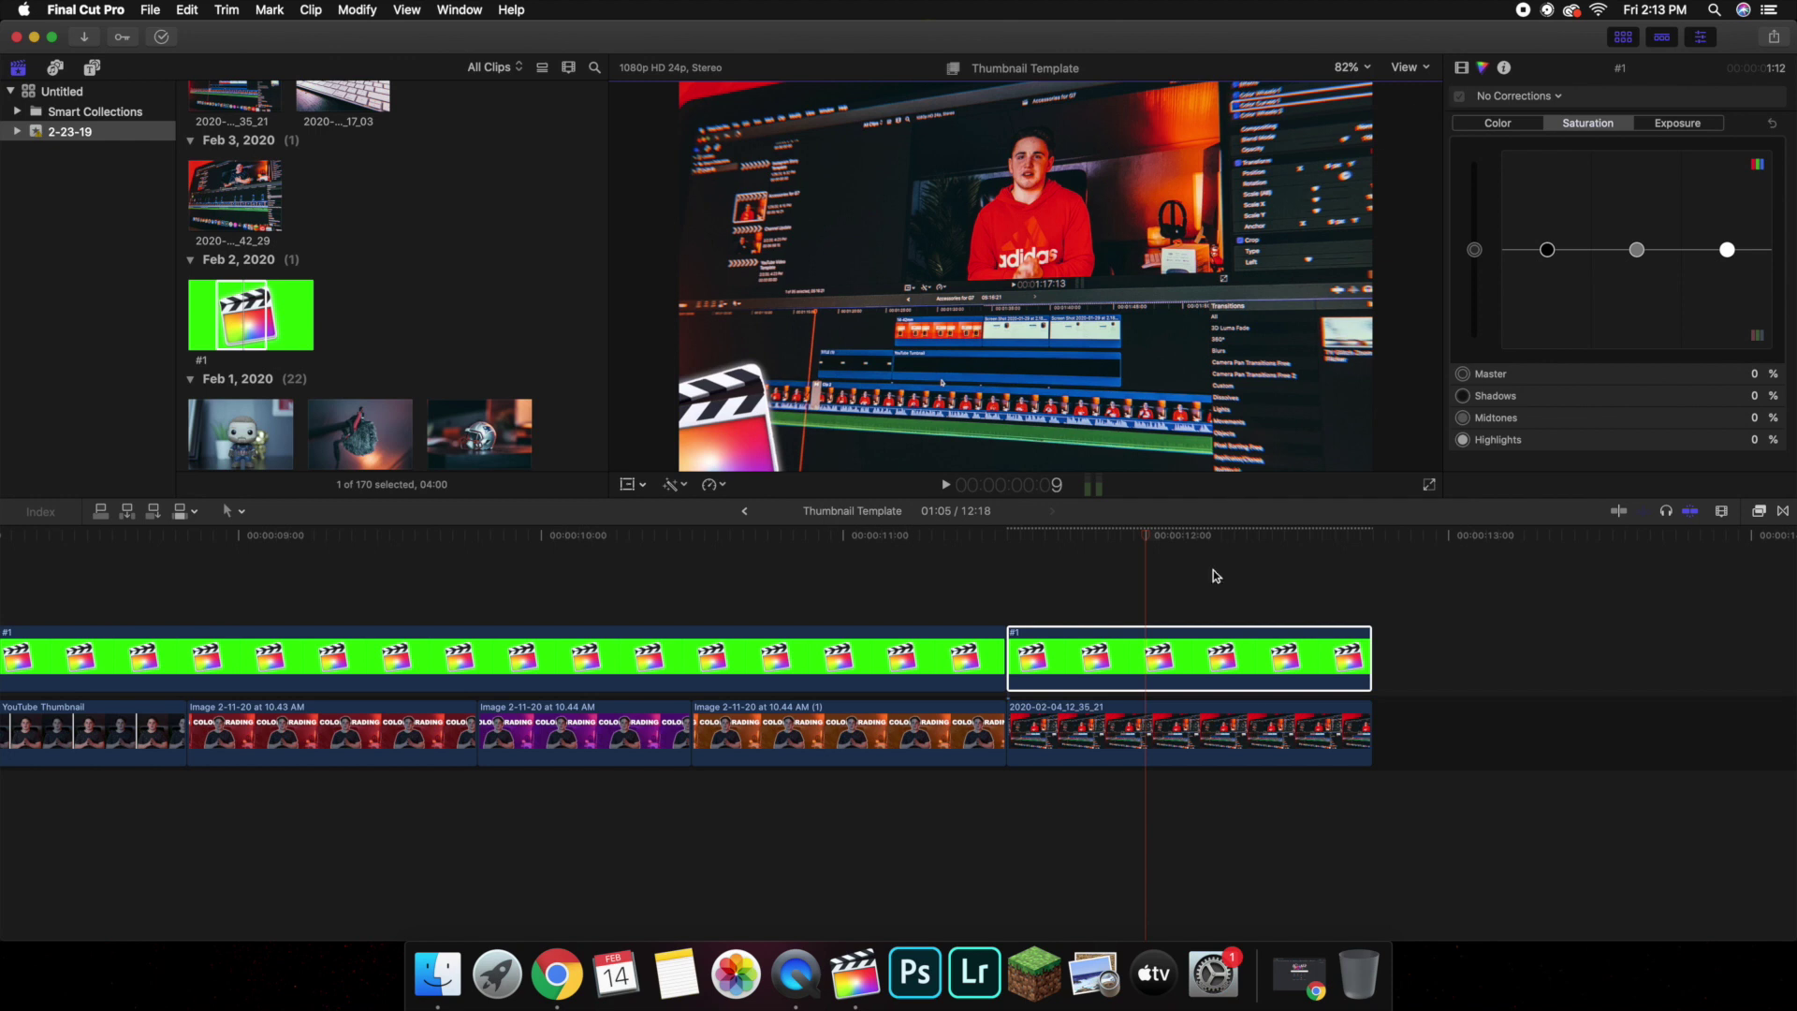
pyautogui.click(1146, 609)
pyautogui.press('super+6')
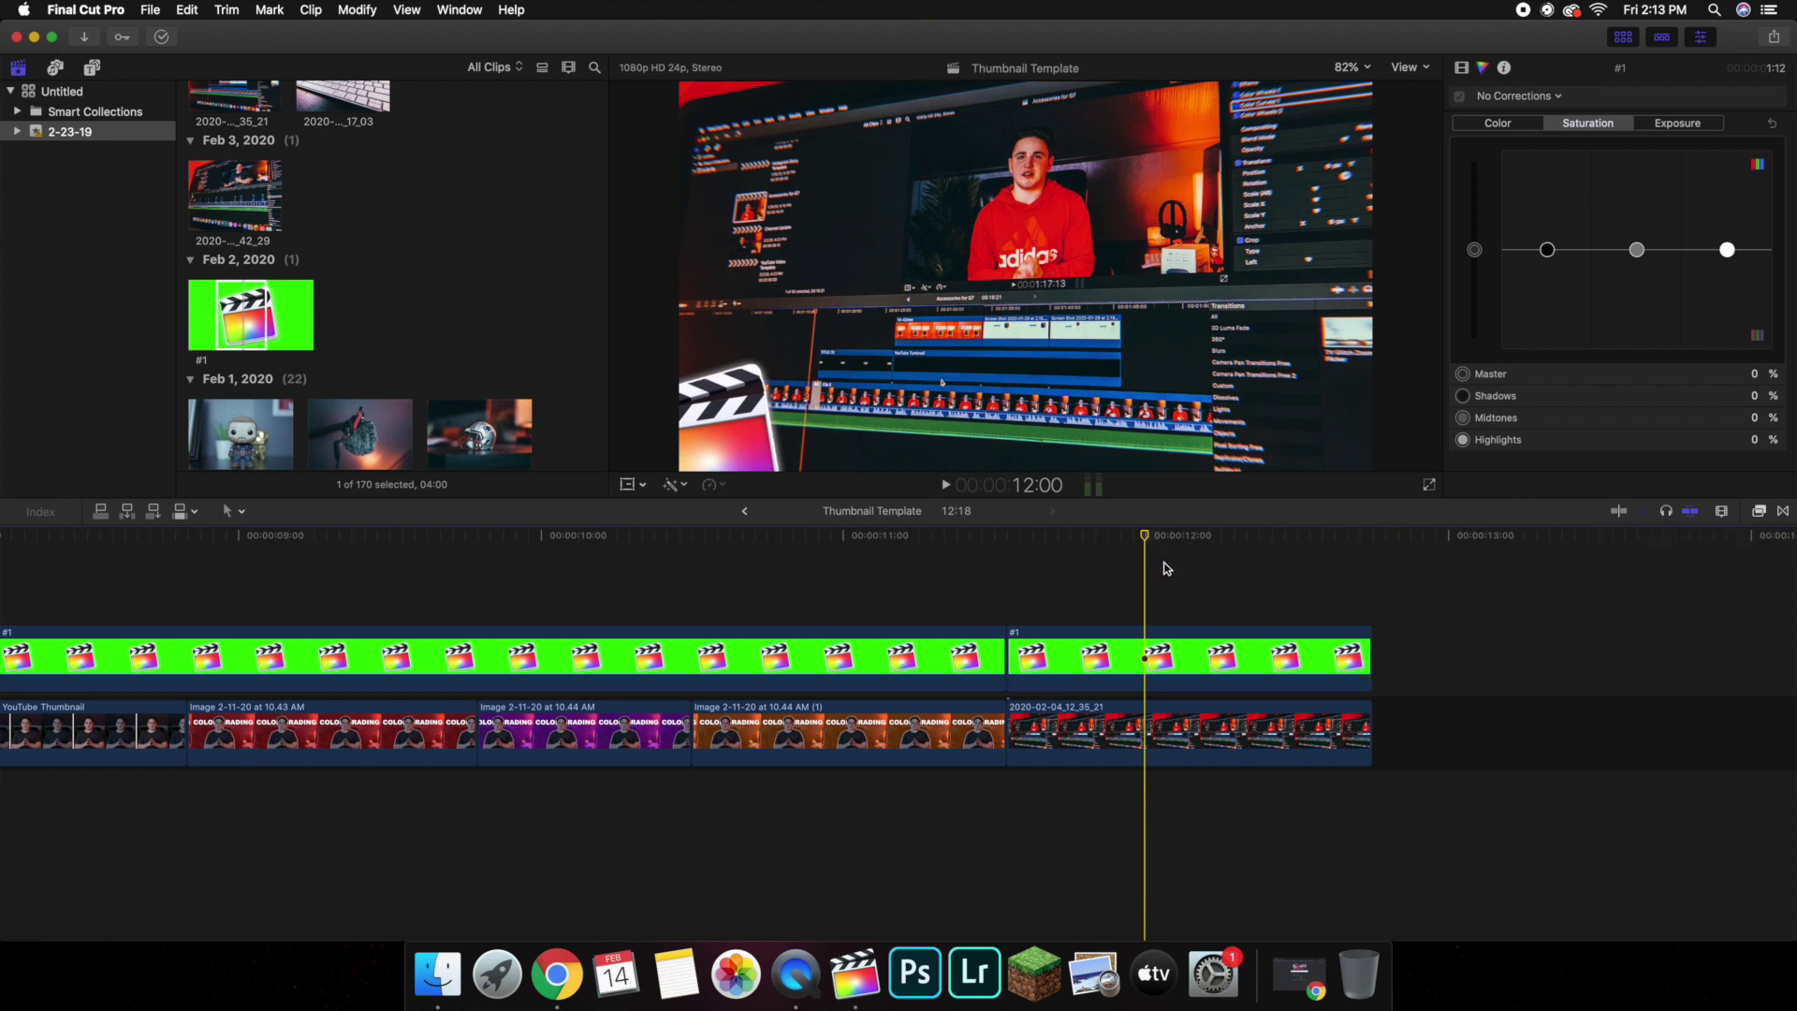
# Drop the Gaussian effect from the Blur category onto the 2020-02-04_12_35_21 desk photo clip
pyautogui.click(92, 67)
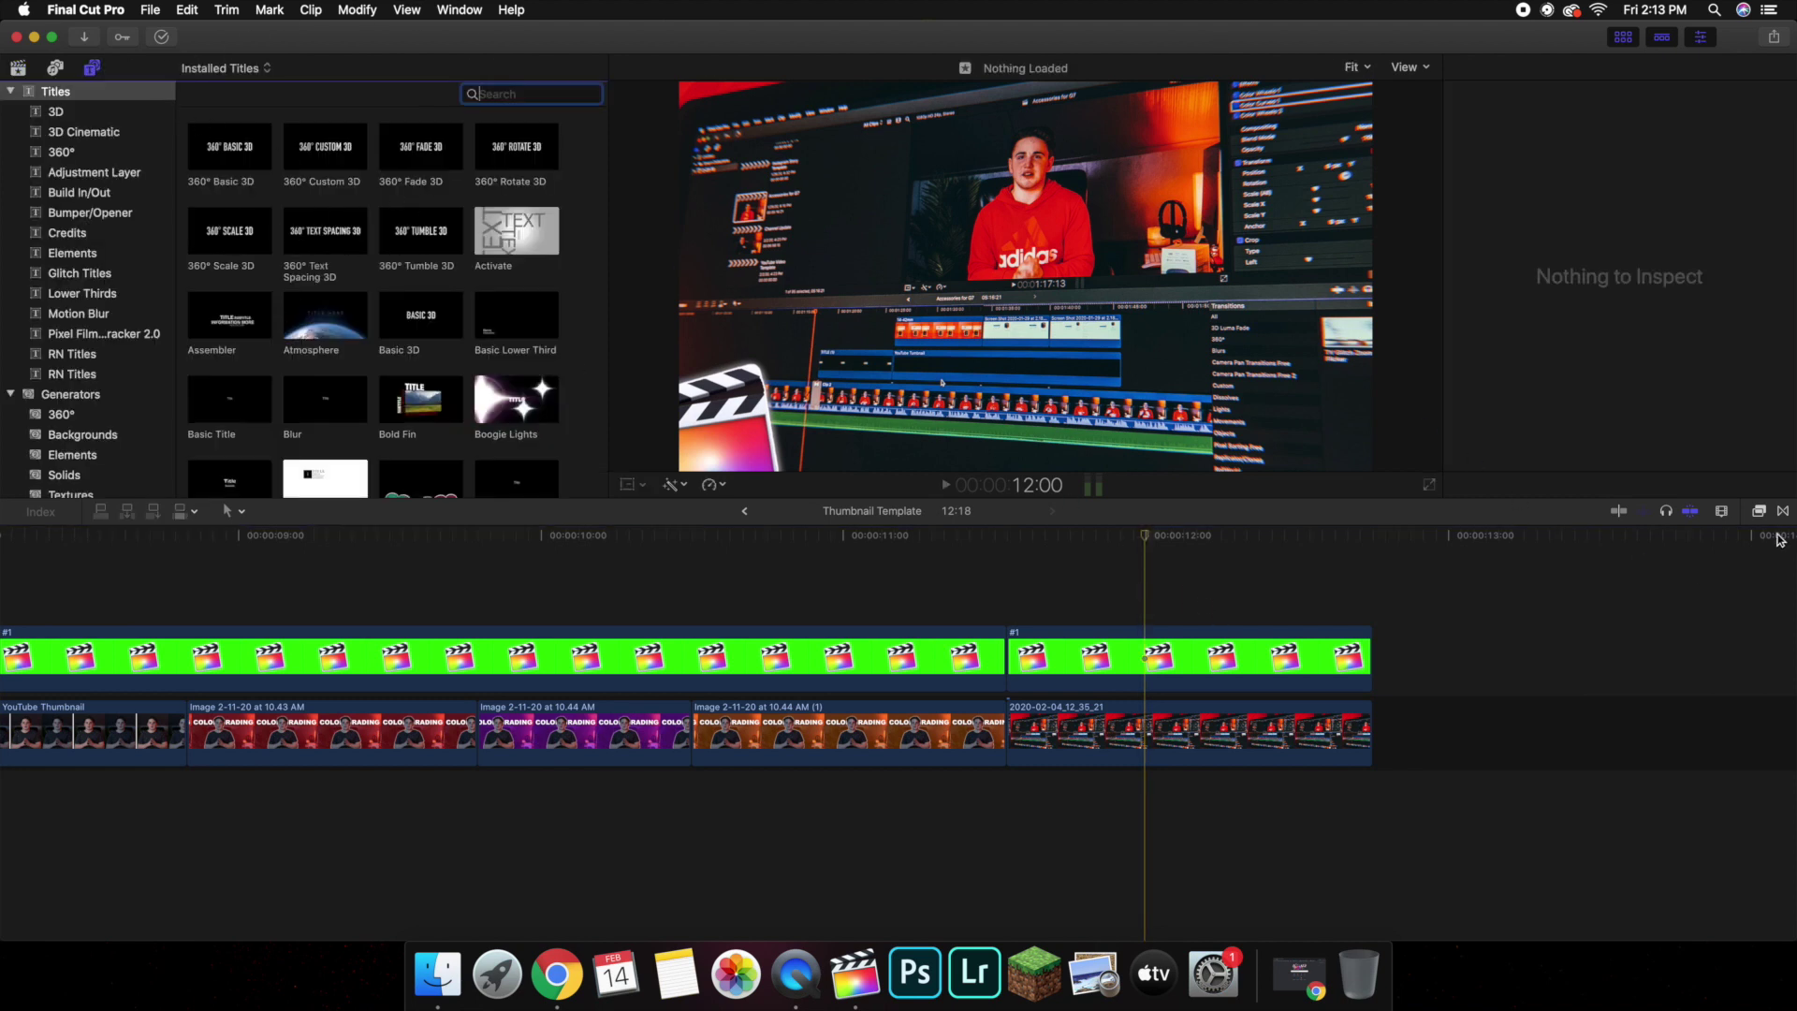
pyautogui.click(1758, 512)
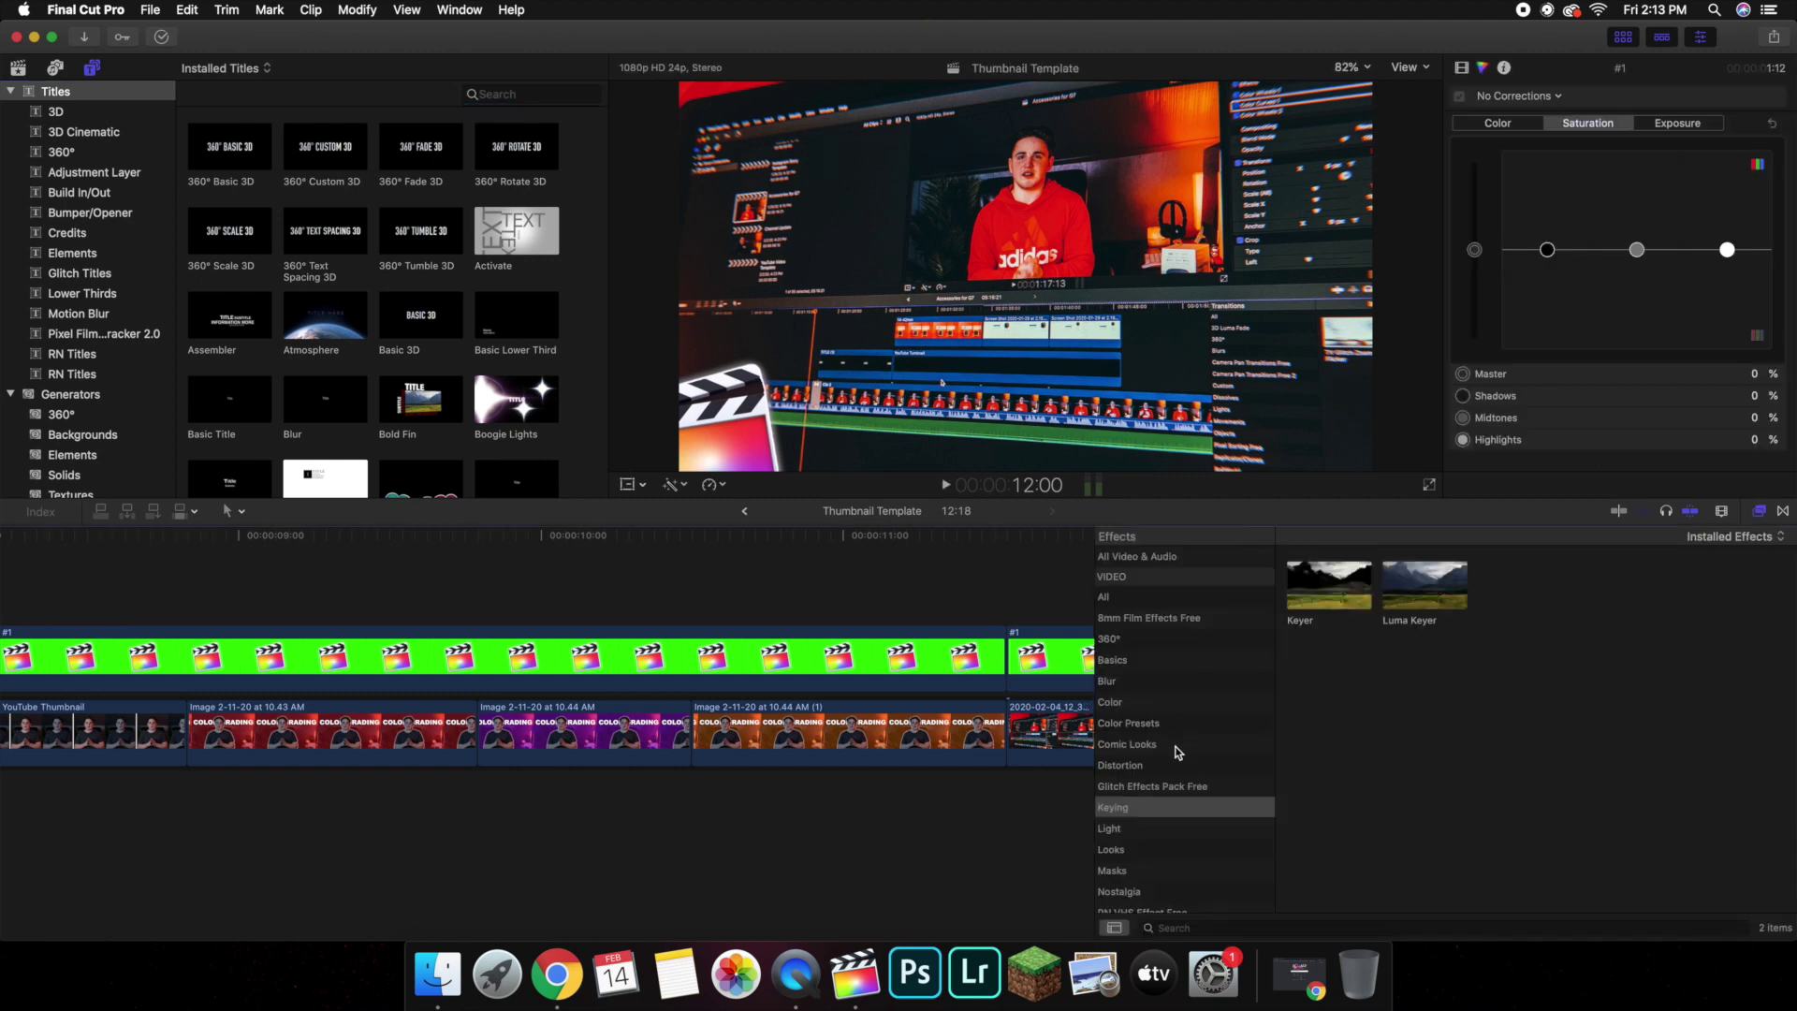
pyautogui.click(1124, 684)
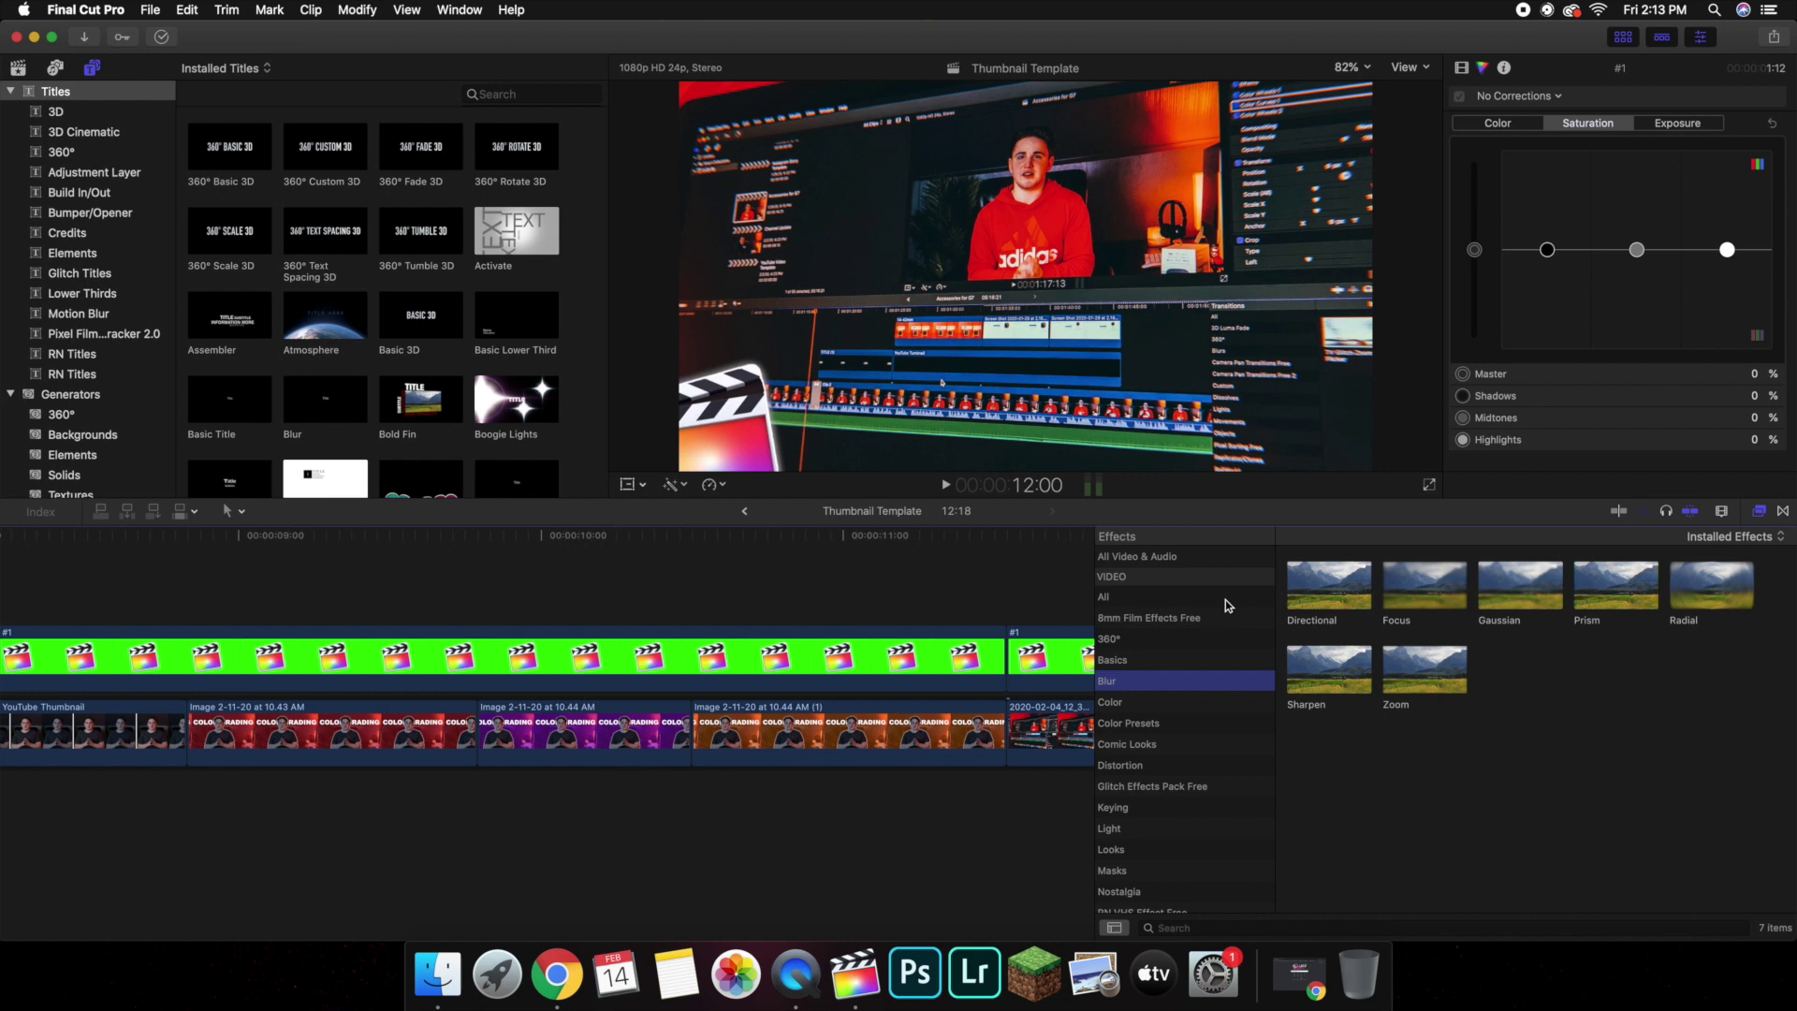
pyautogui.hscroll(10, 906, 694)
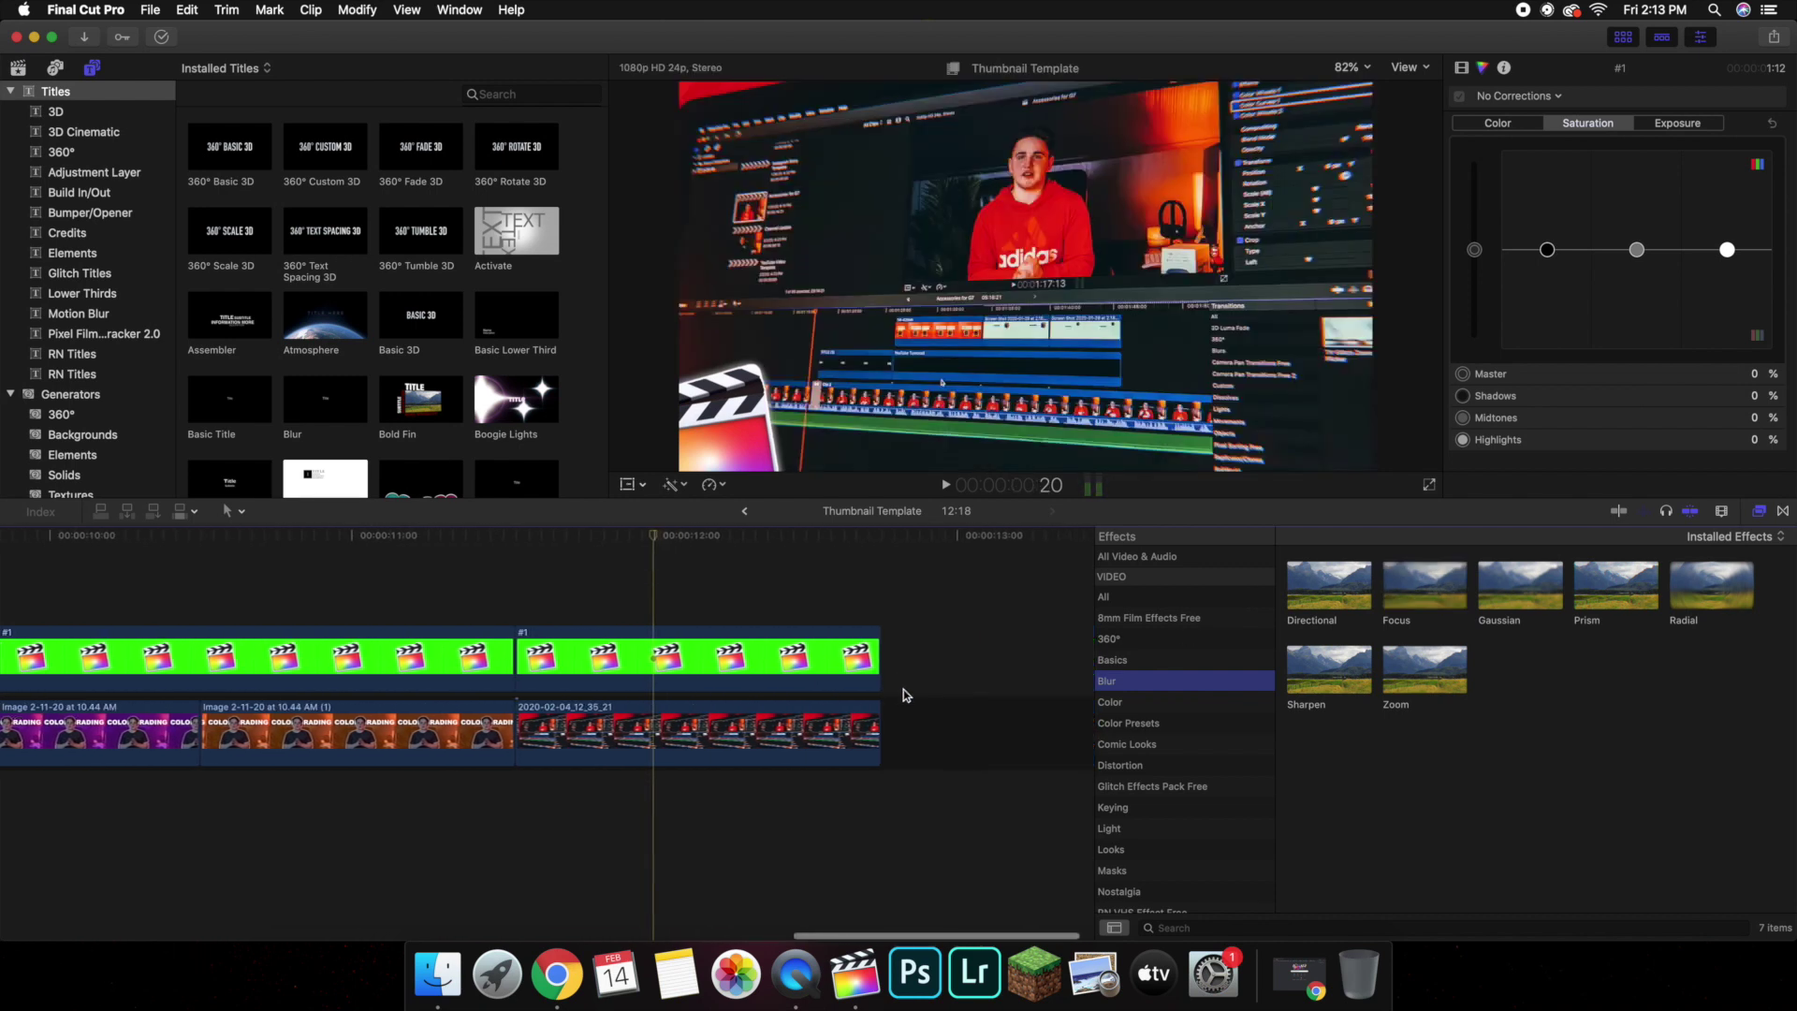
pyautogui.click(1306, 667)
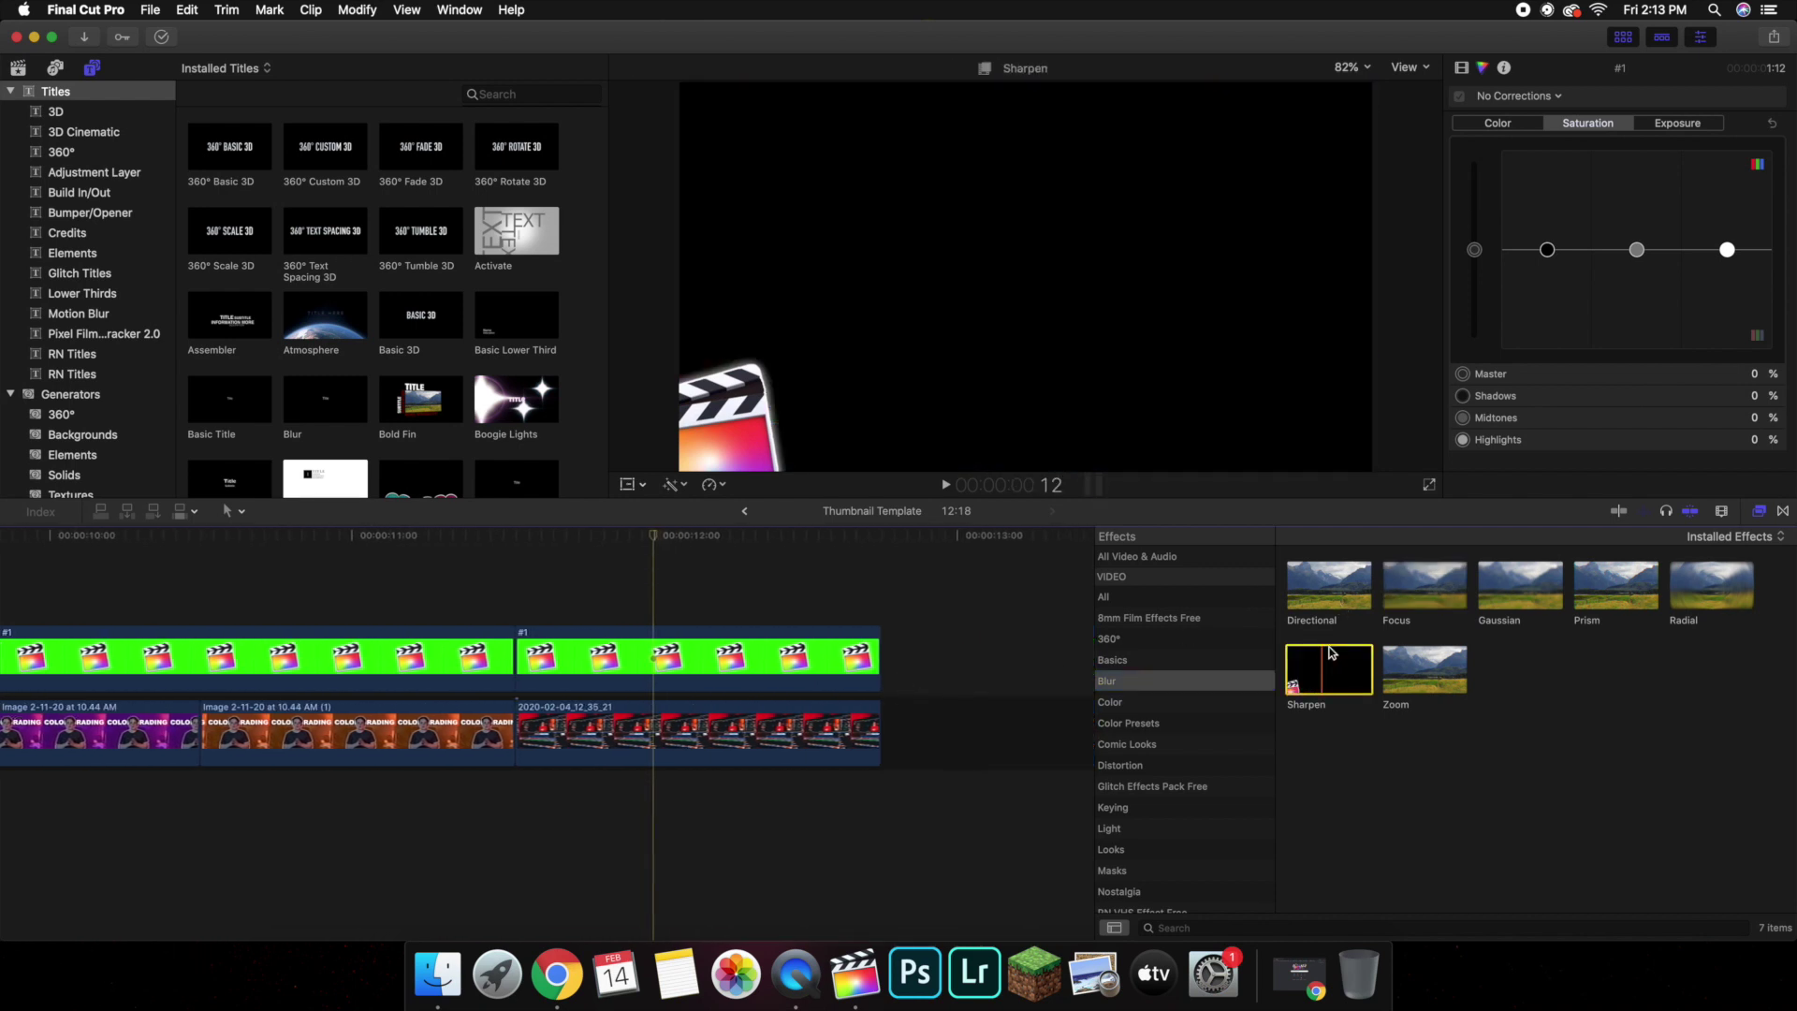
pyautogui.click(764, 590)
pyautogui.click(727, 716)
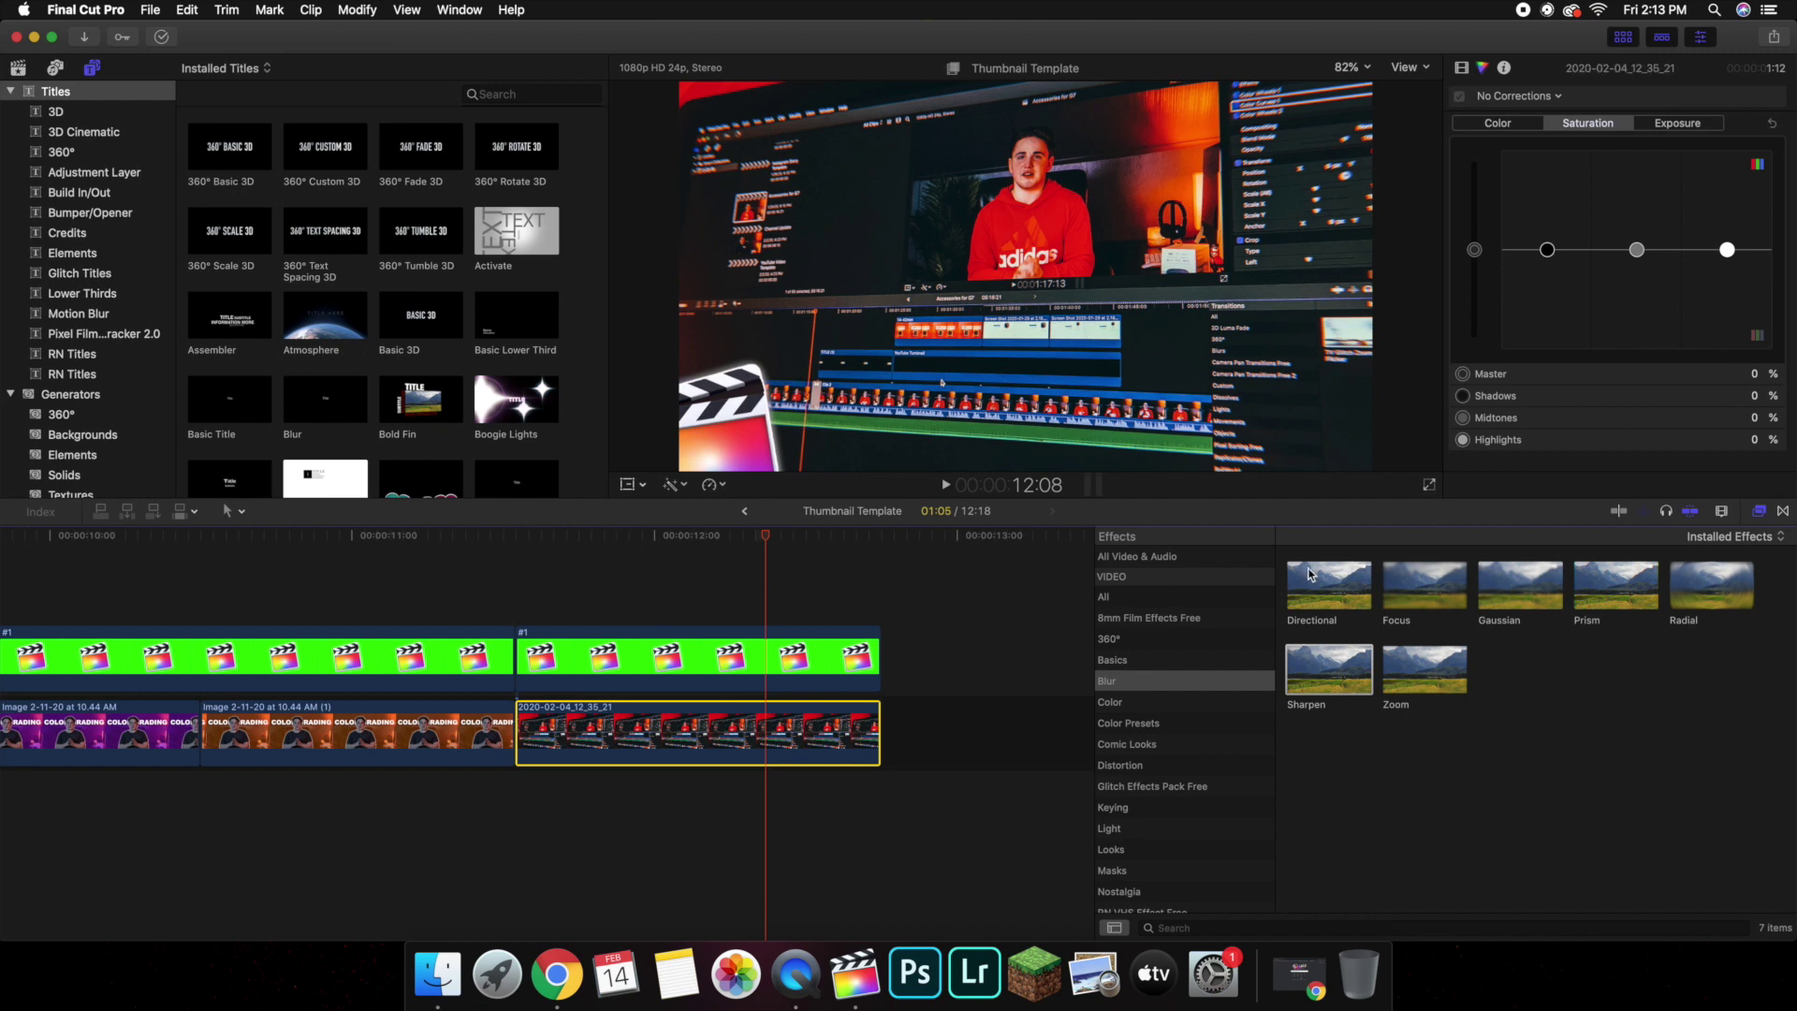
pyautogui.click(1308, 574)
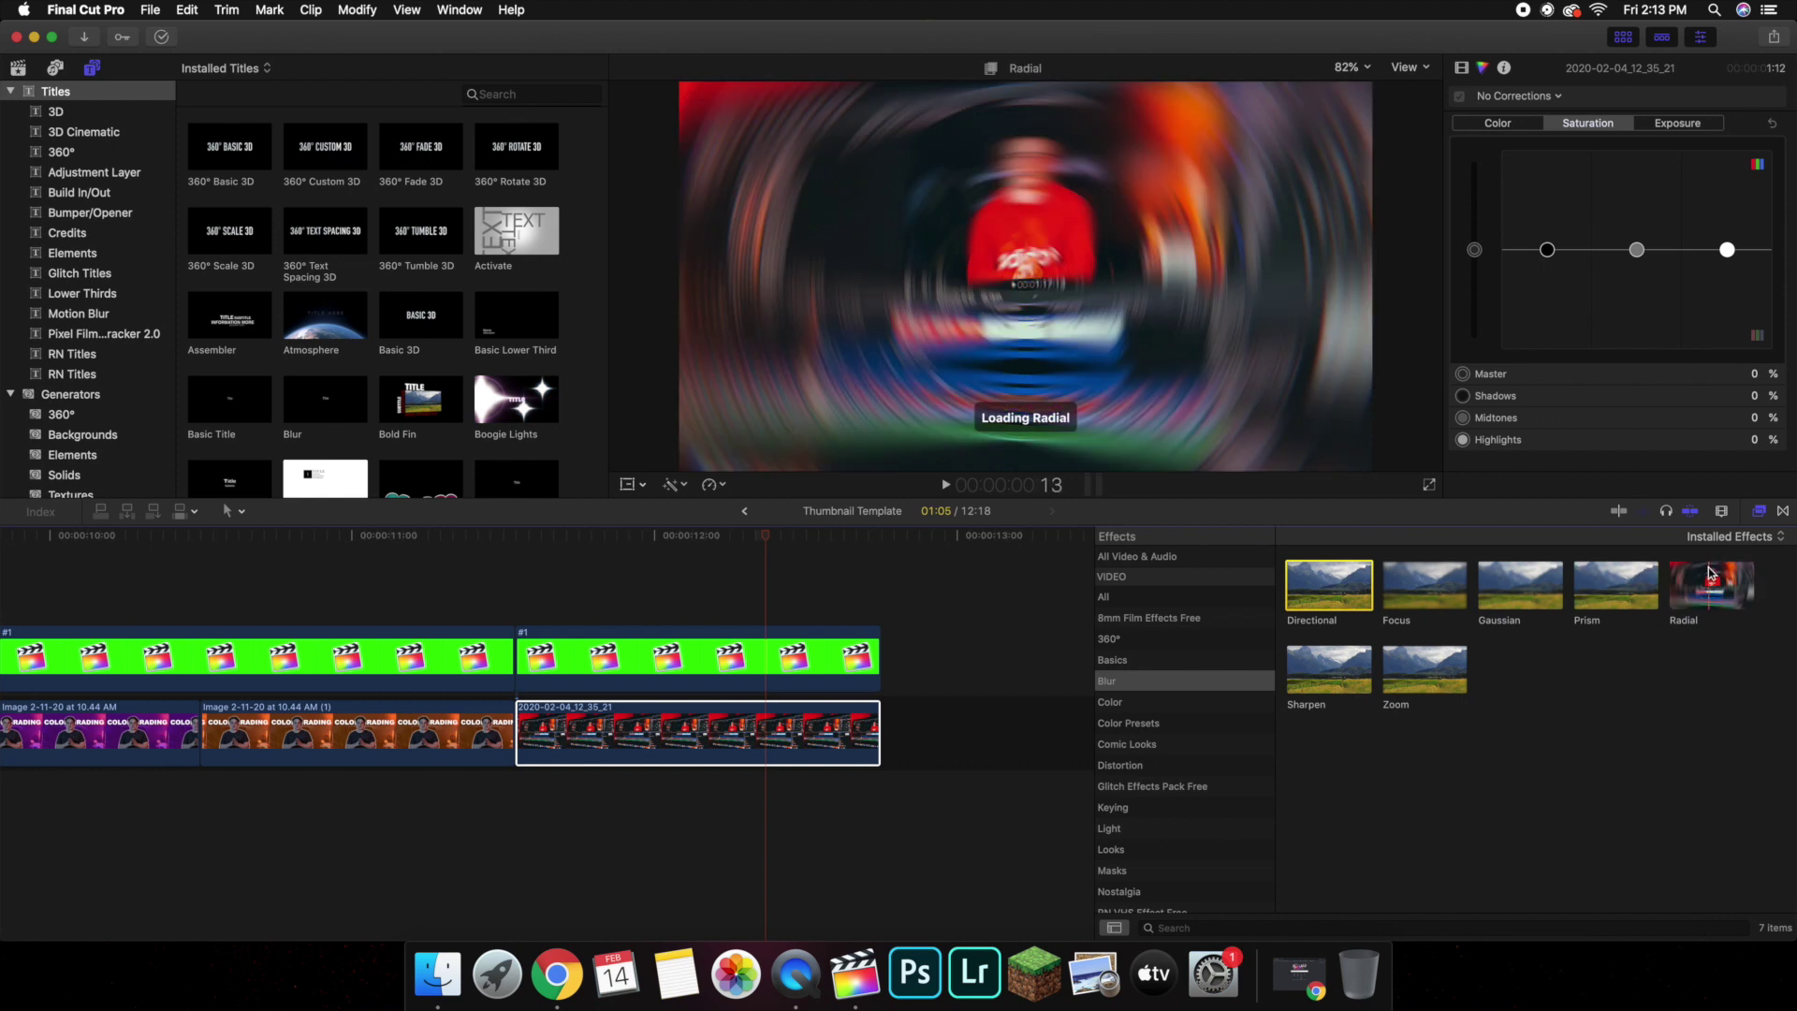
pyautogui.moveTo(1521, 585); pyautogui.dragTo(704, 745)
pyautogui.click(754, 591)
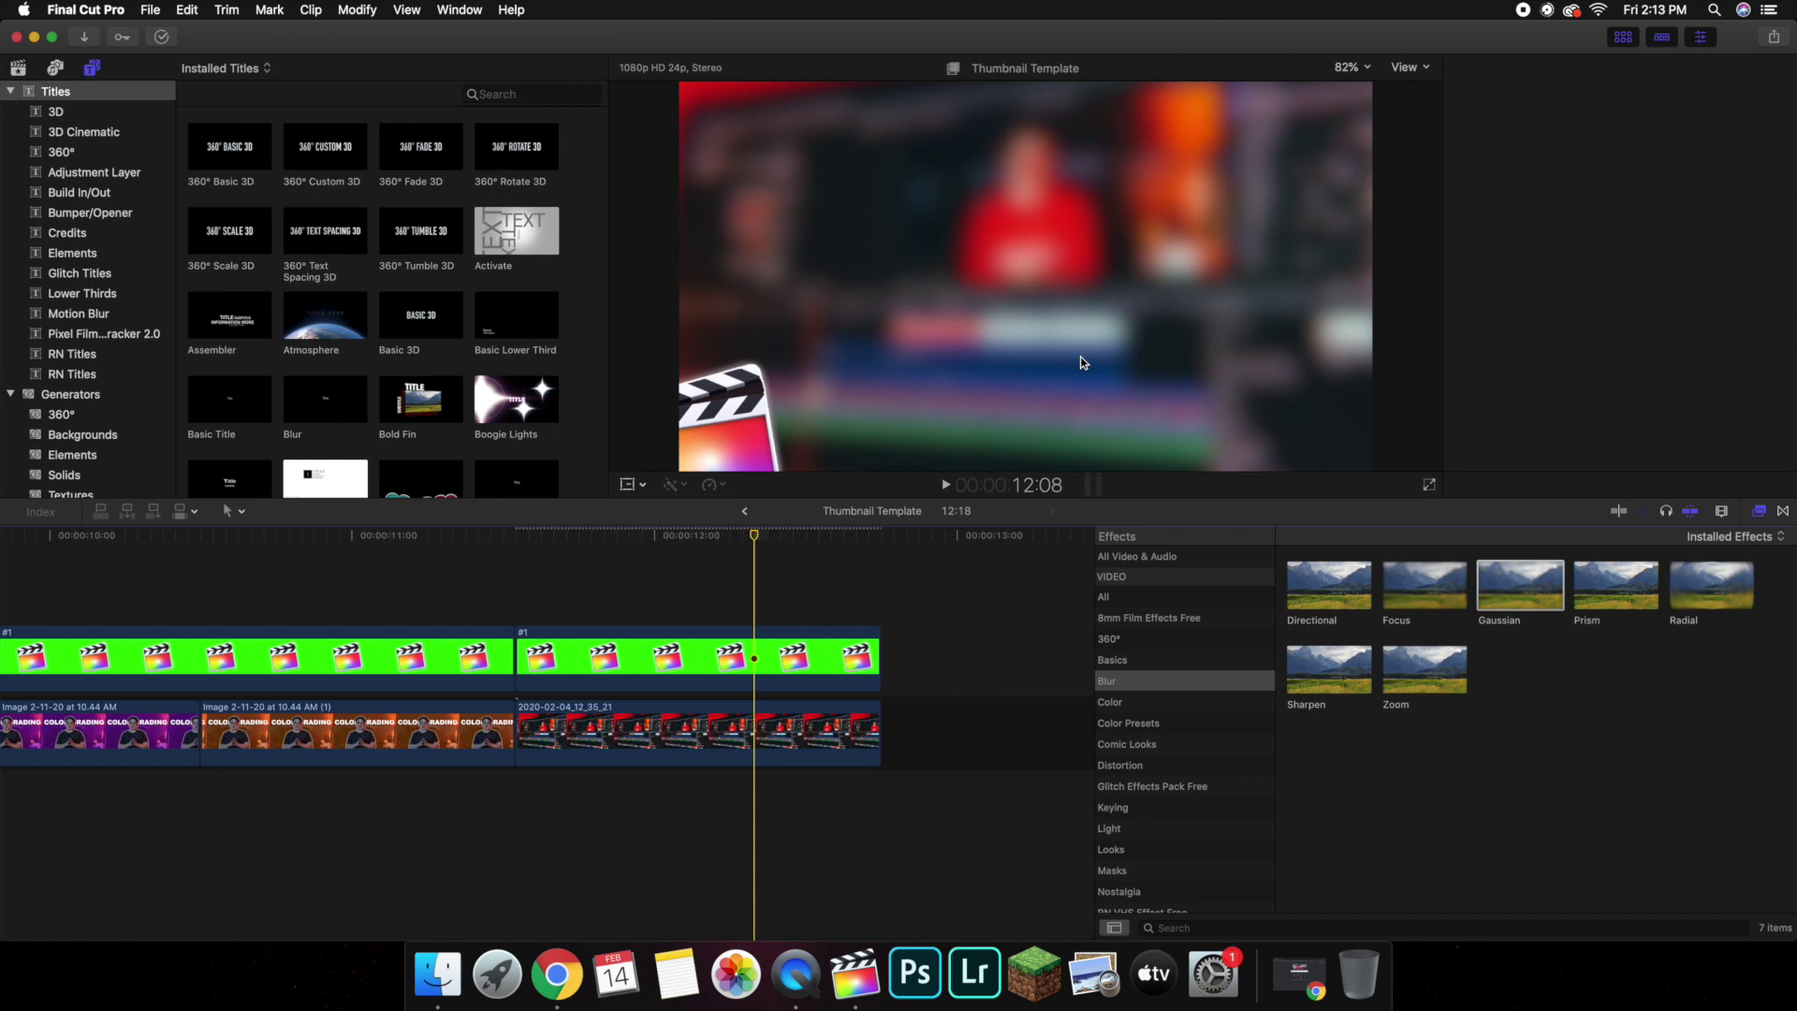
# Drag the desk photo's Gaussian Amount slider down from 50 to 33.04
pyautogui.click(781, 744)
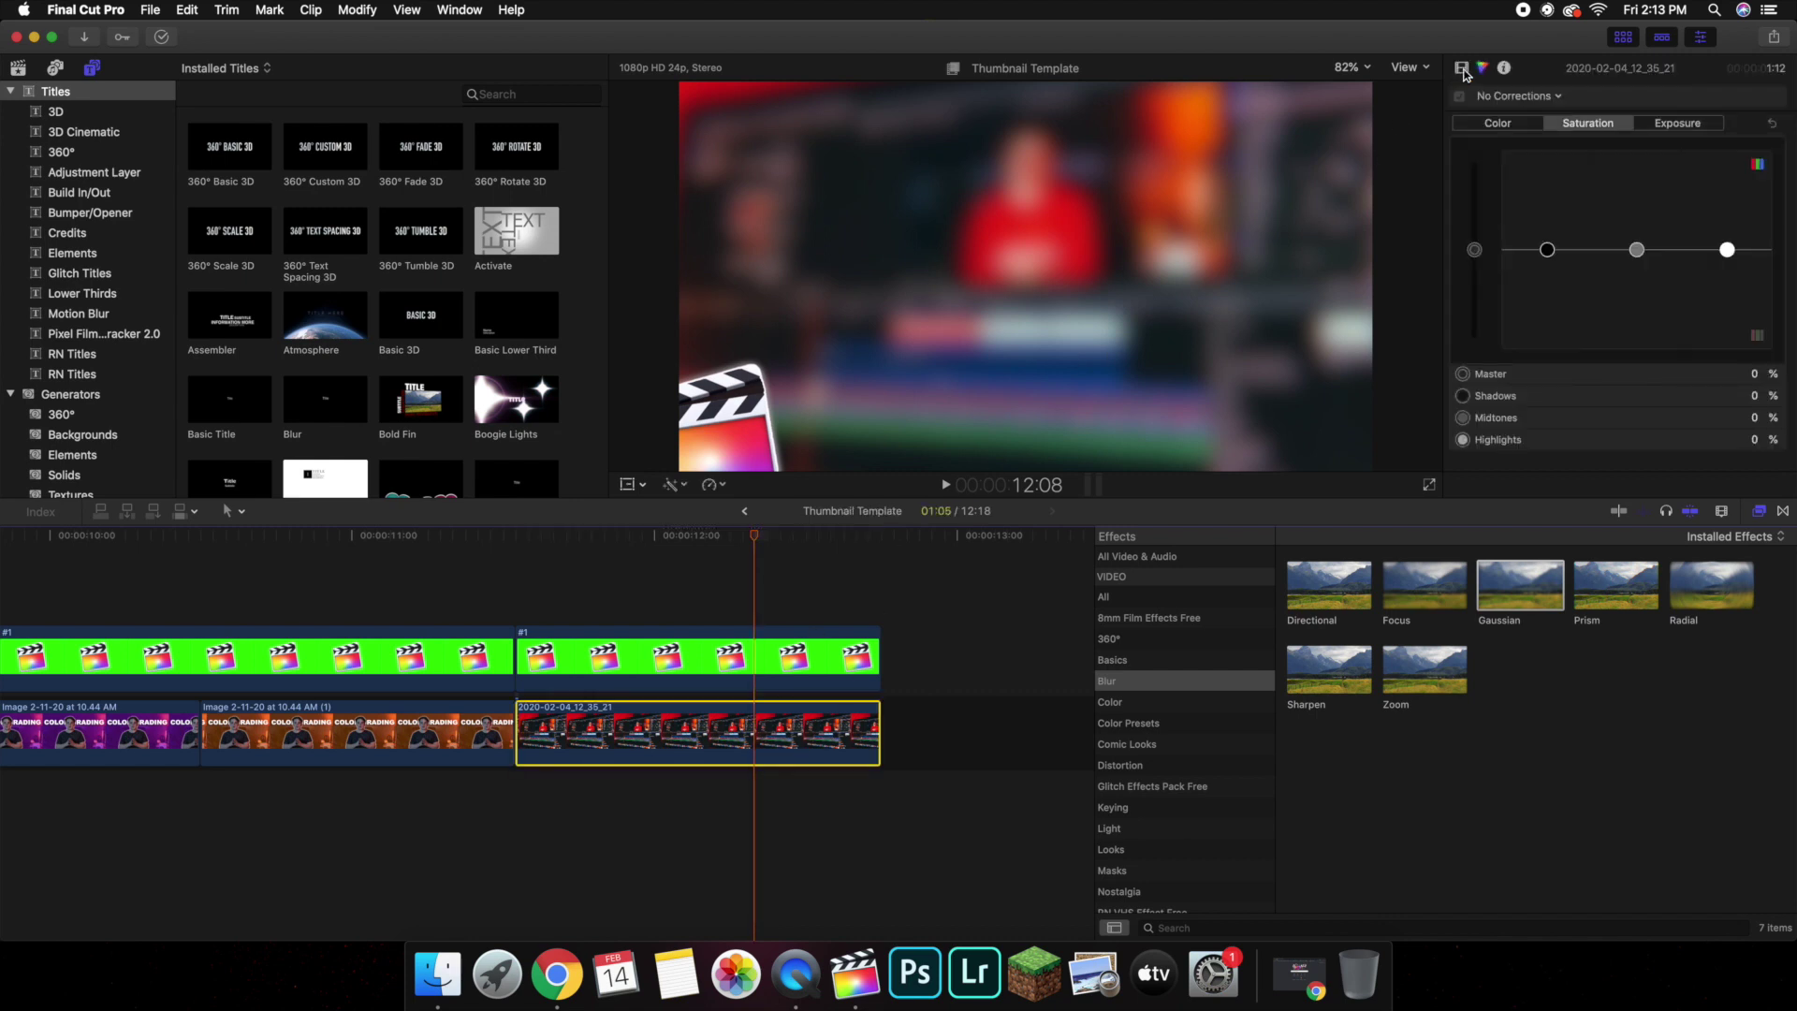
pyautogui.click(1461, 68)
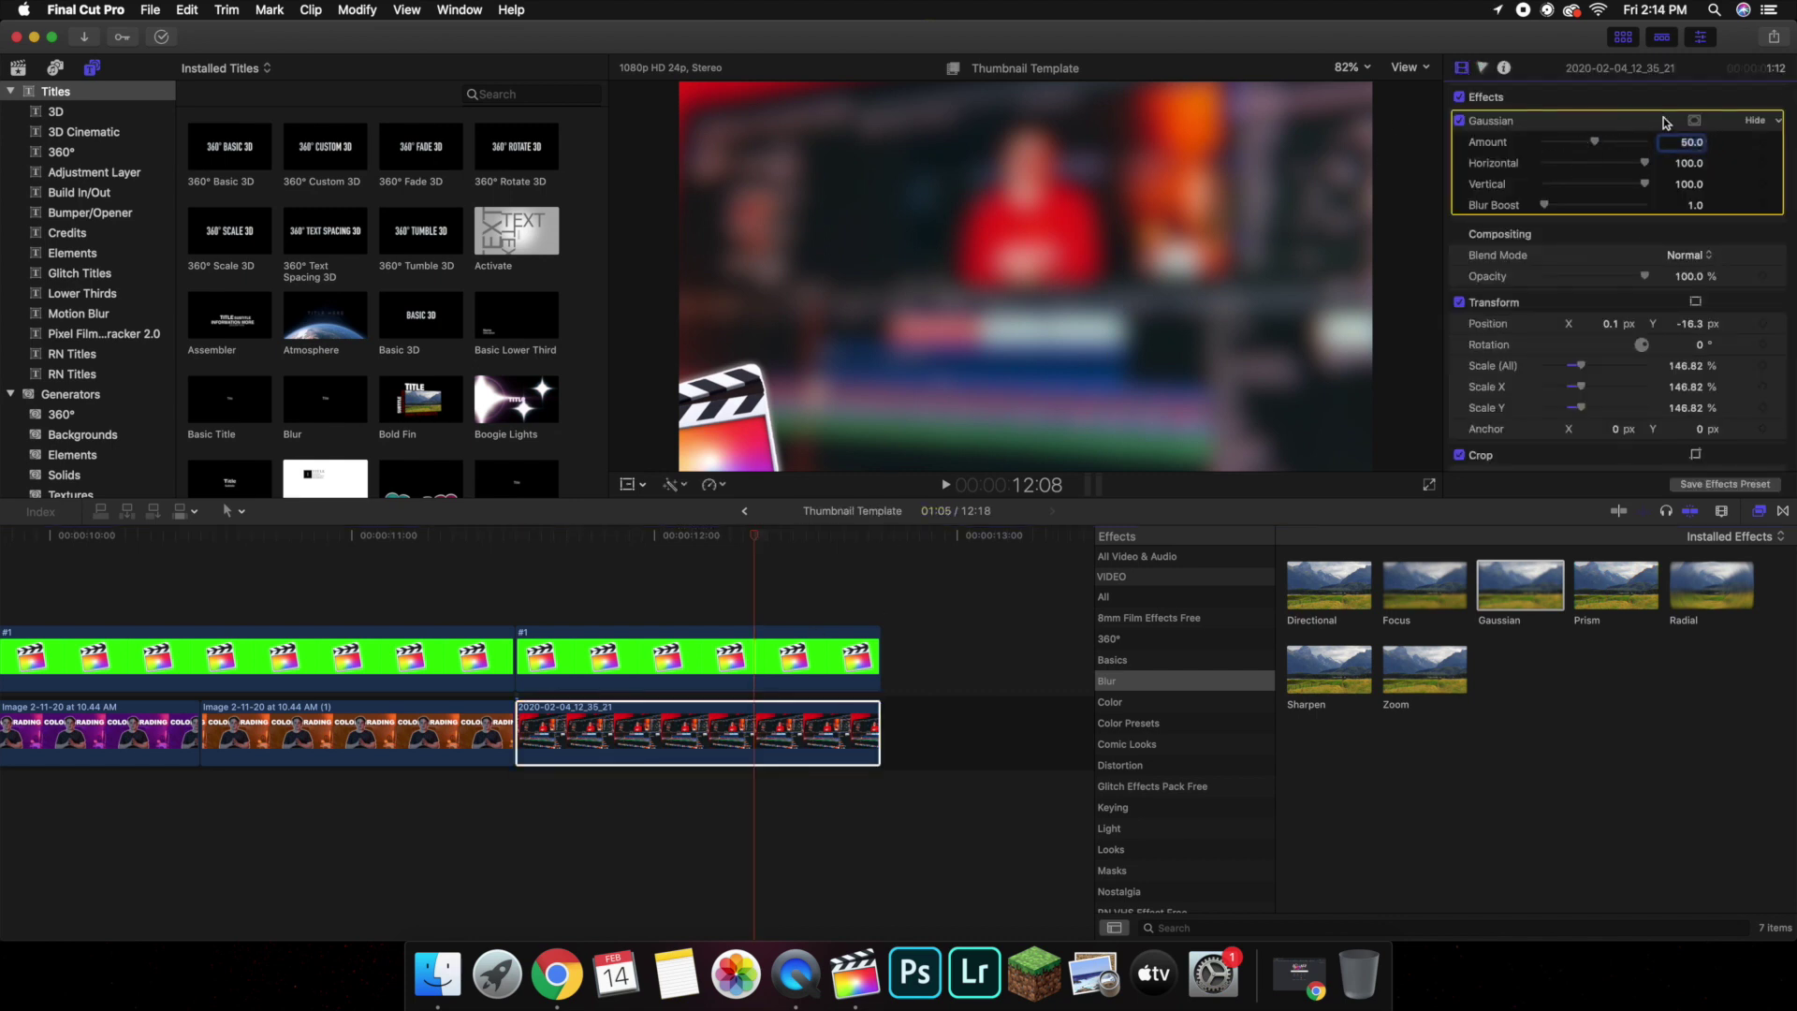
pyautogui.moveTo(1595, 142); pyautogui.dragTo(1593, 145)
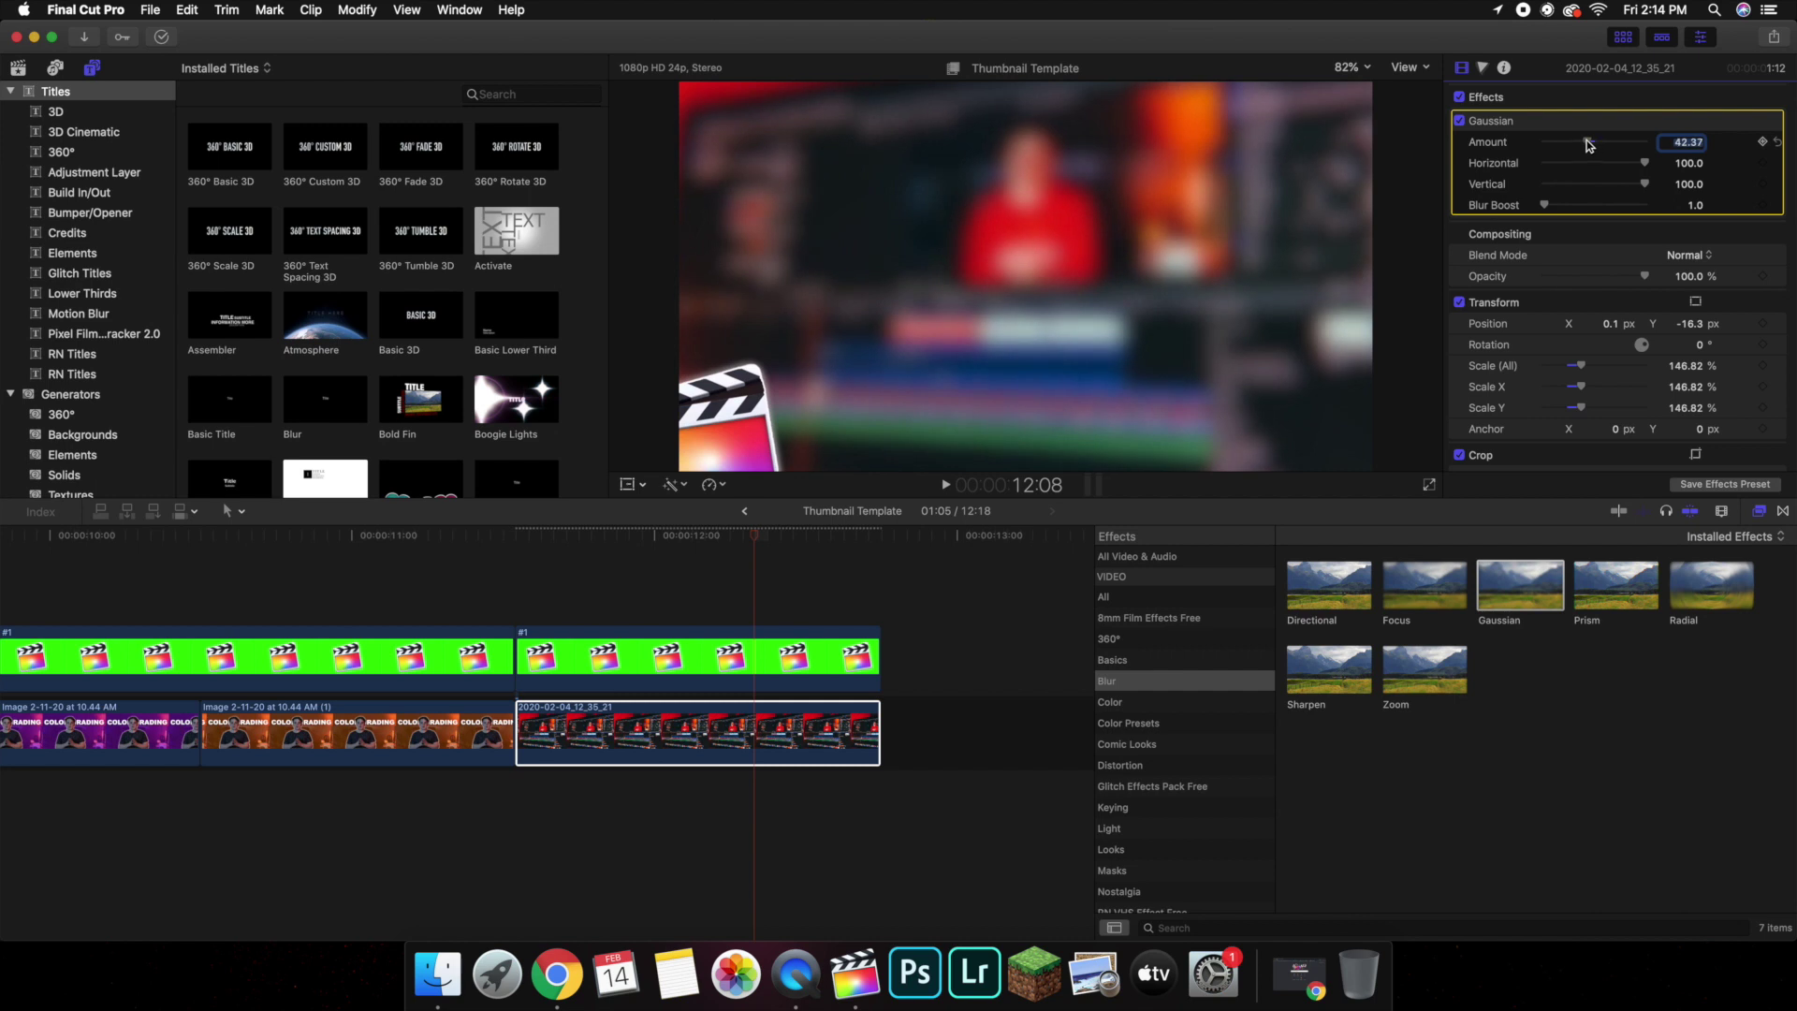
pyautogui.moveTo(1578, 145)
pyautogui.mouseDown()
pyautogui.moveTo(1604, 145)
pyautogui.moveTo(1582, 147)
pyautogui.mouseUp()
pyautogui.moveTo(1585, 145); pyautogui.dragTo(1583, 145)
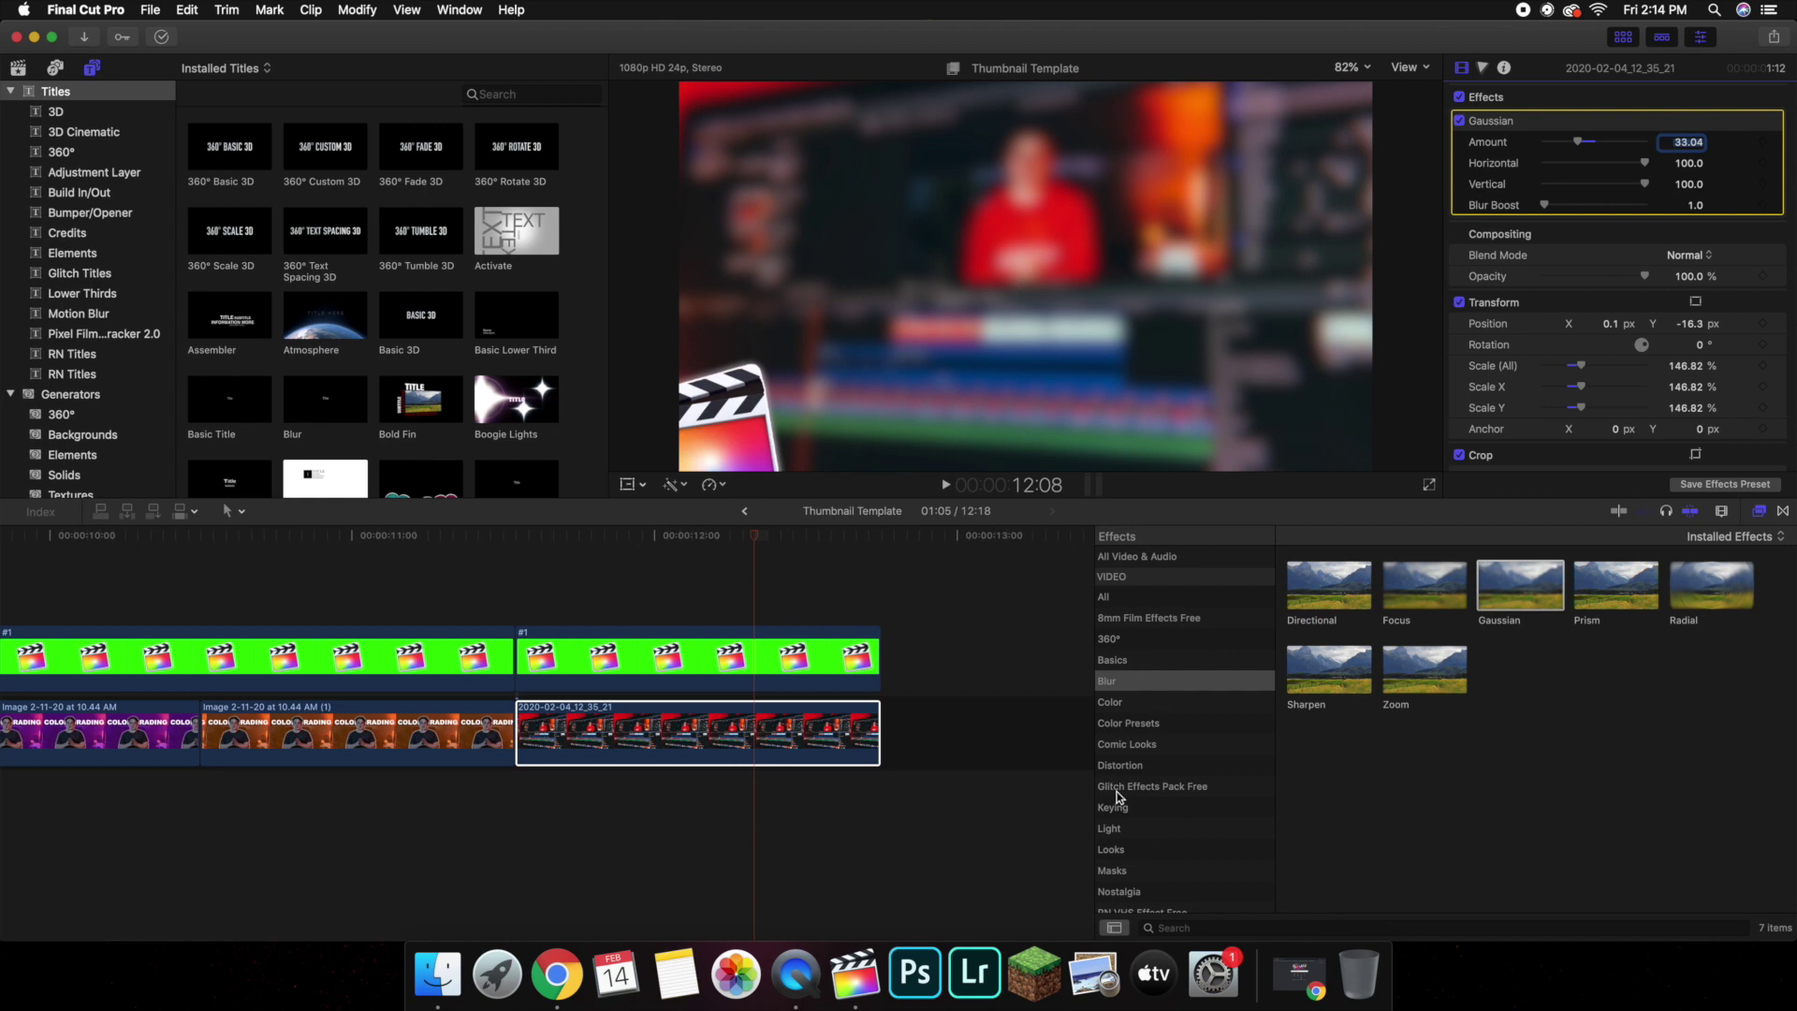
# Search all effects for 'vi' and drop Vignette onto the blurred desk photo clip
pyautogui.click(1148, 849)
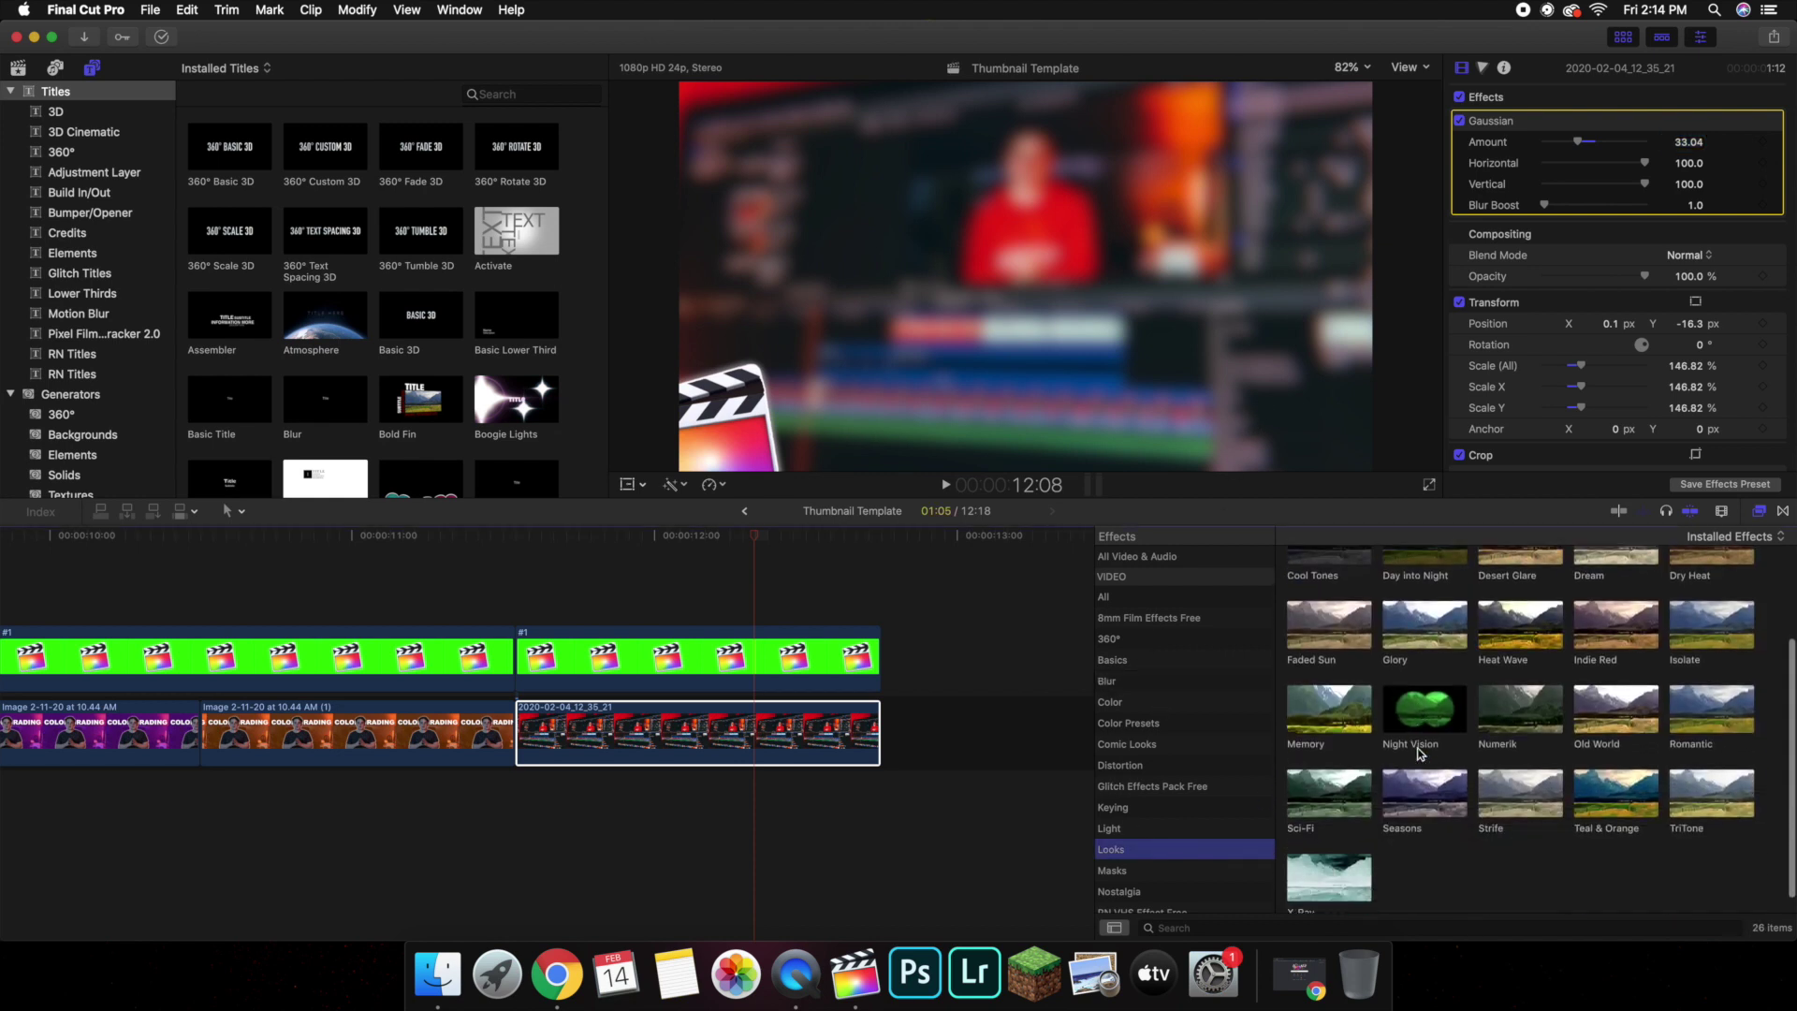
pyautogui.click(1148, 726)
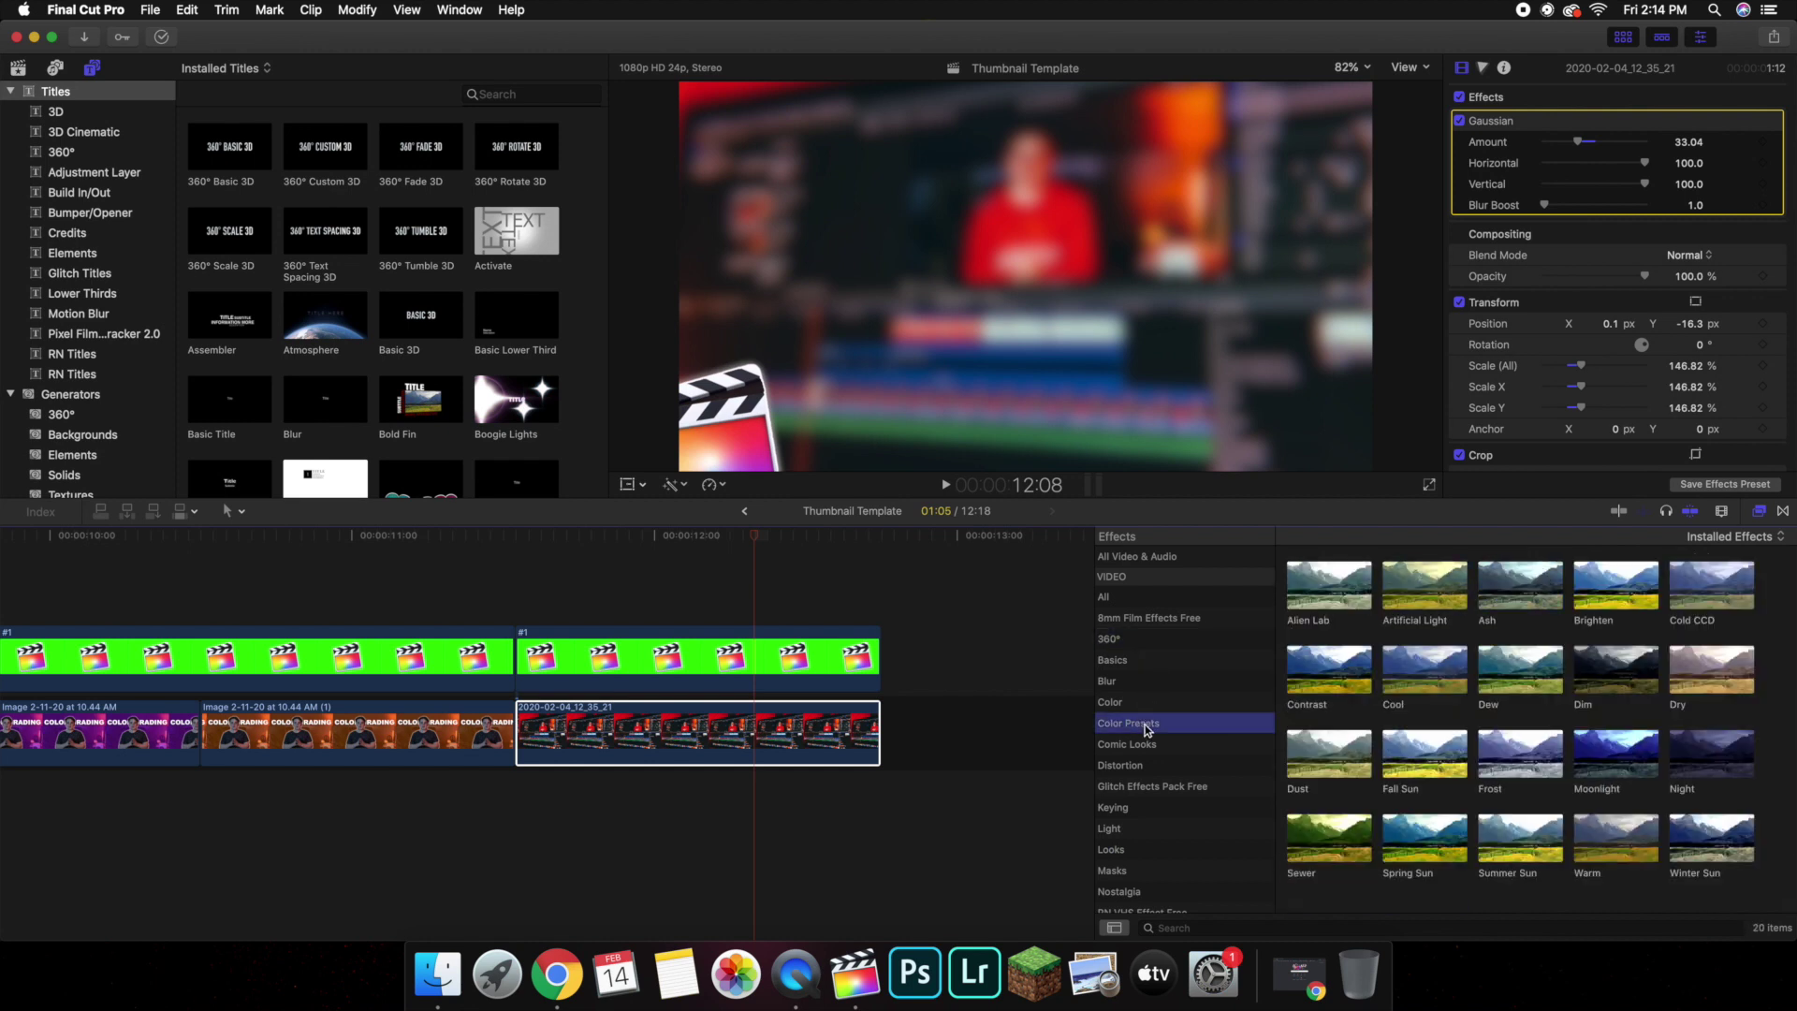
pyautogui.scroll(-5, 1147, 729)
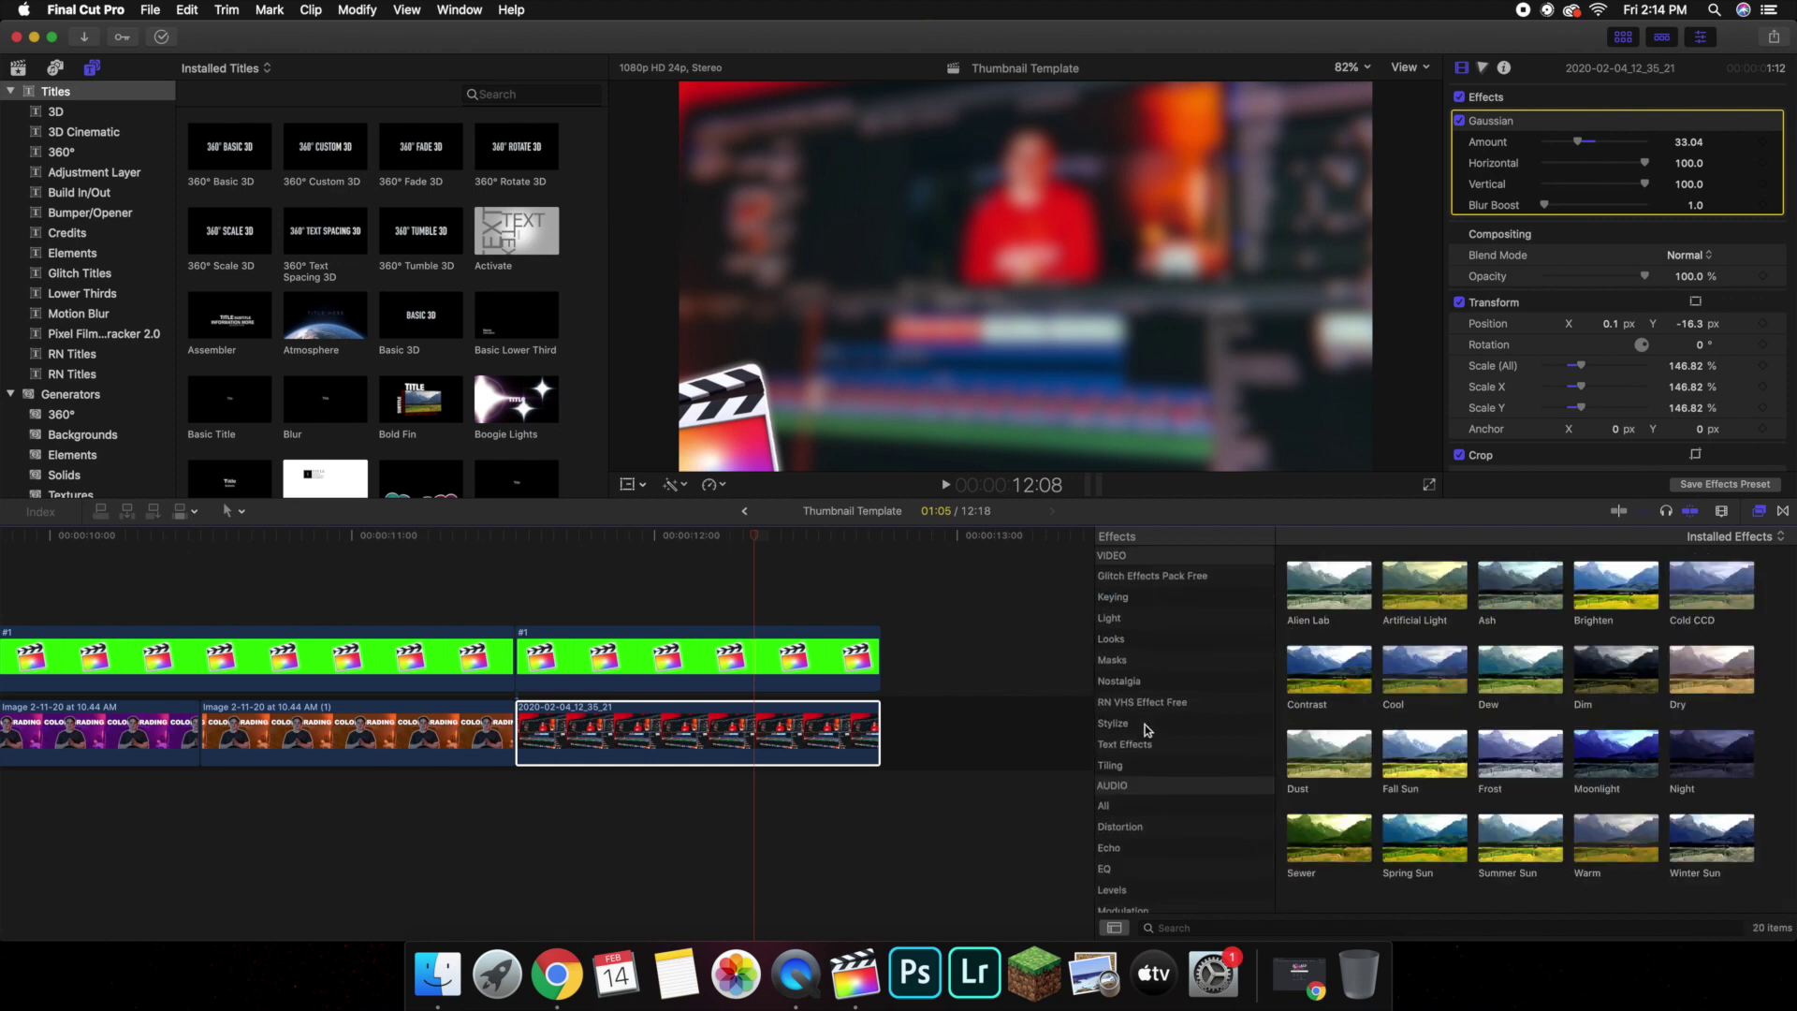
pyautogui.scroll(5, 1134, 646)
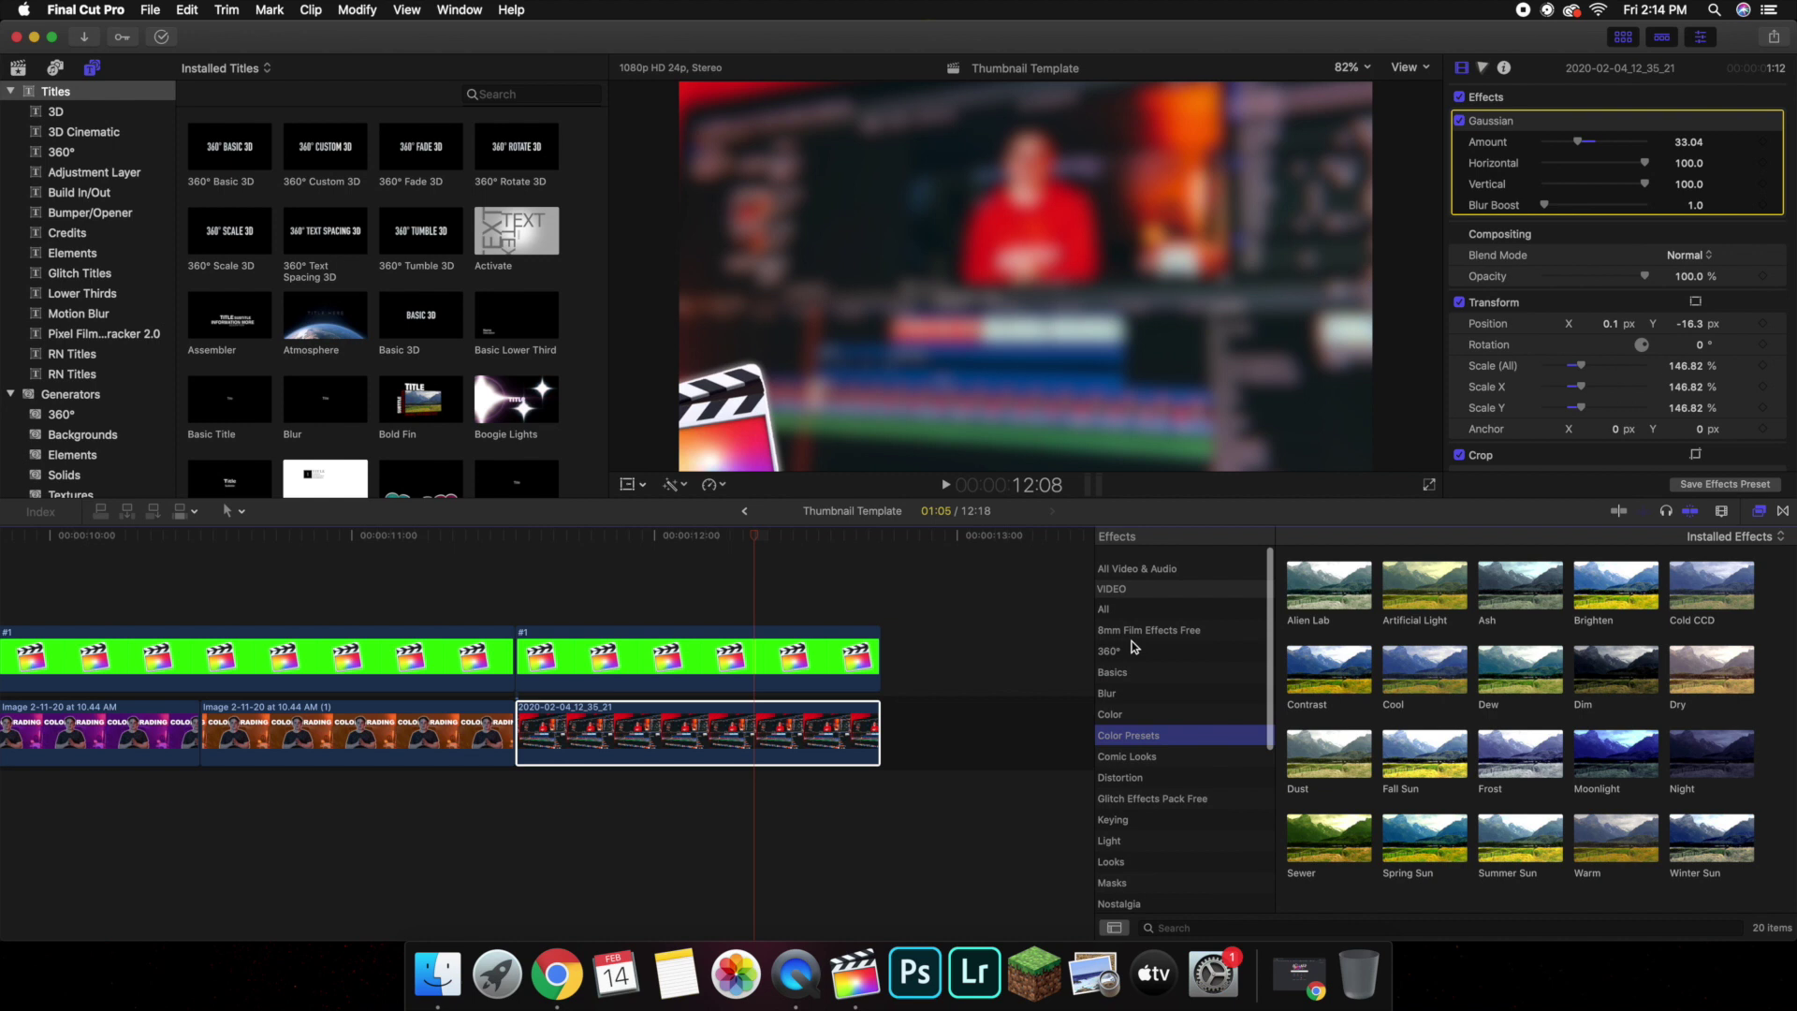
pyautogui.click(1110, 597)
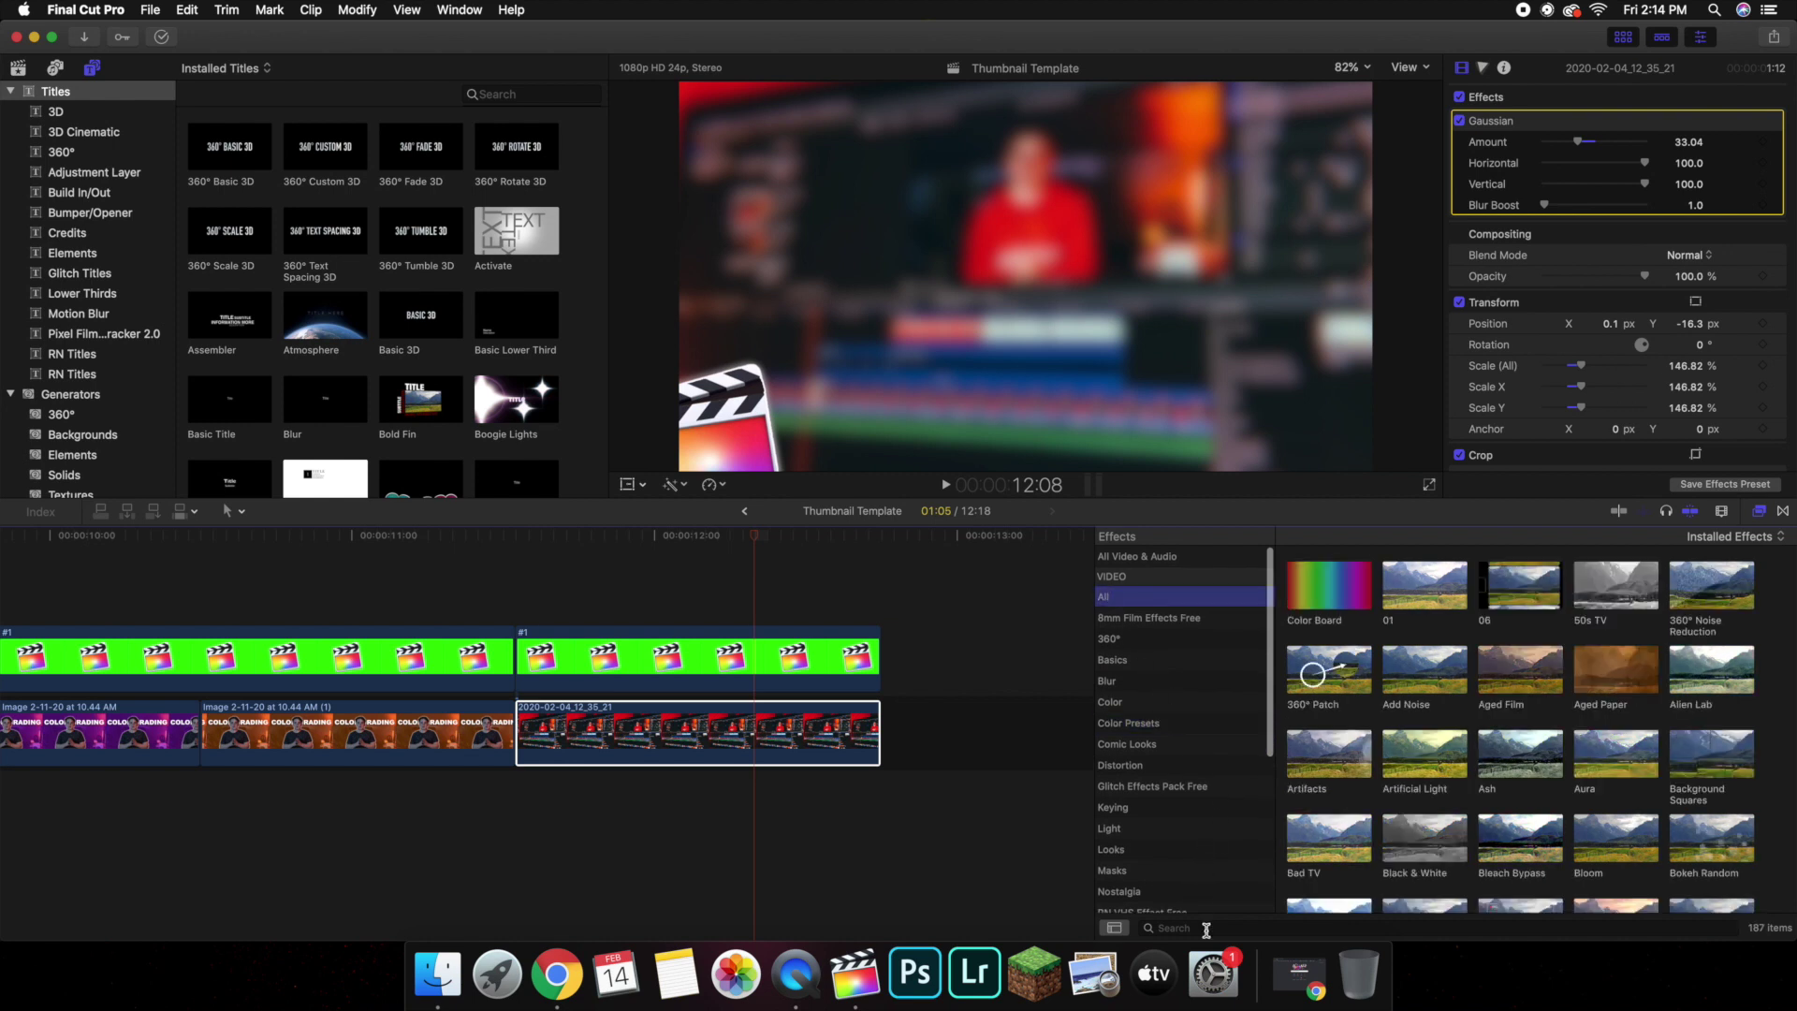
pyautogui.click(1205, 927)
pyautogui.write('v')
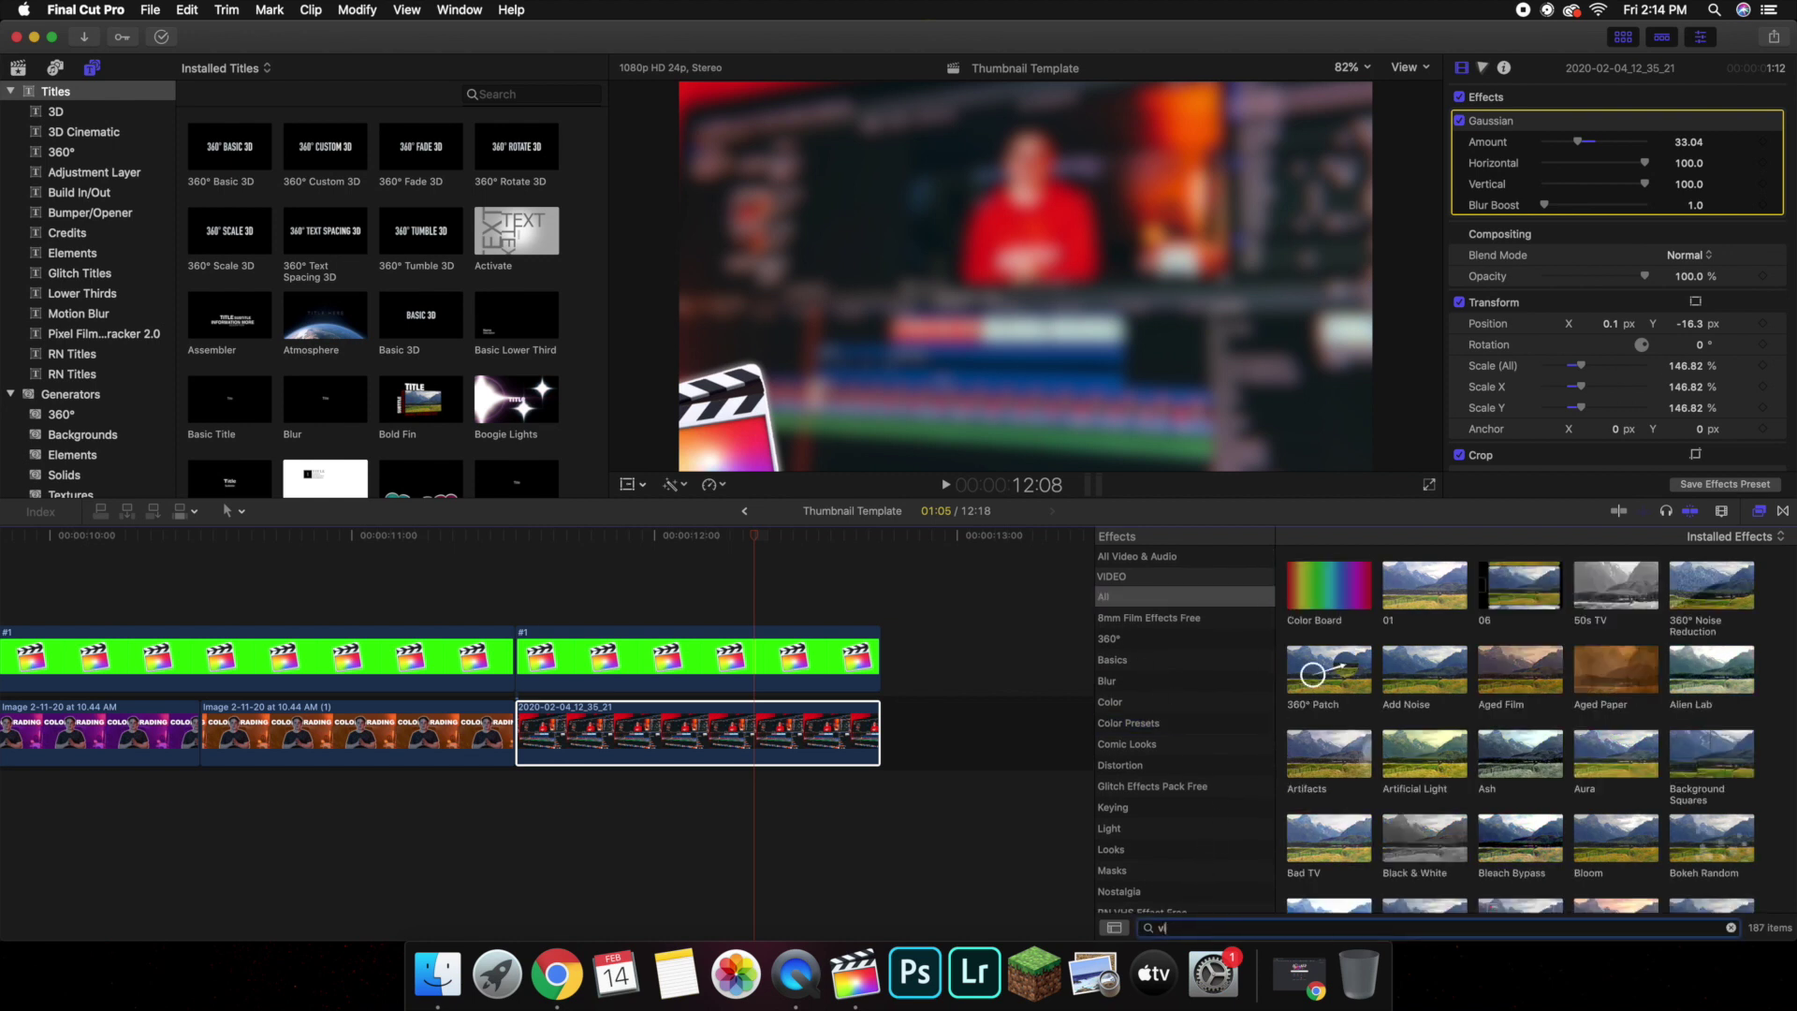
pyautogui.write('i')
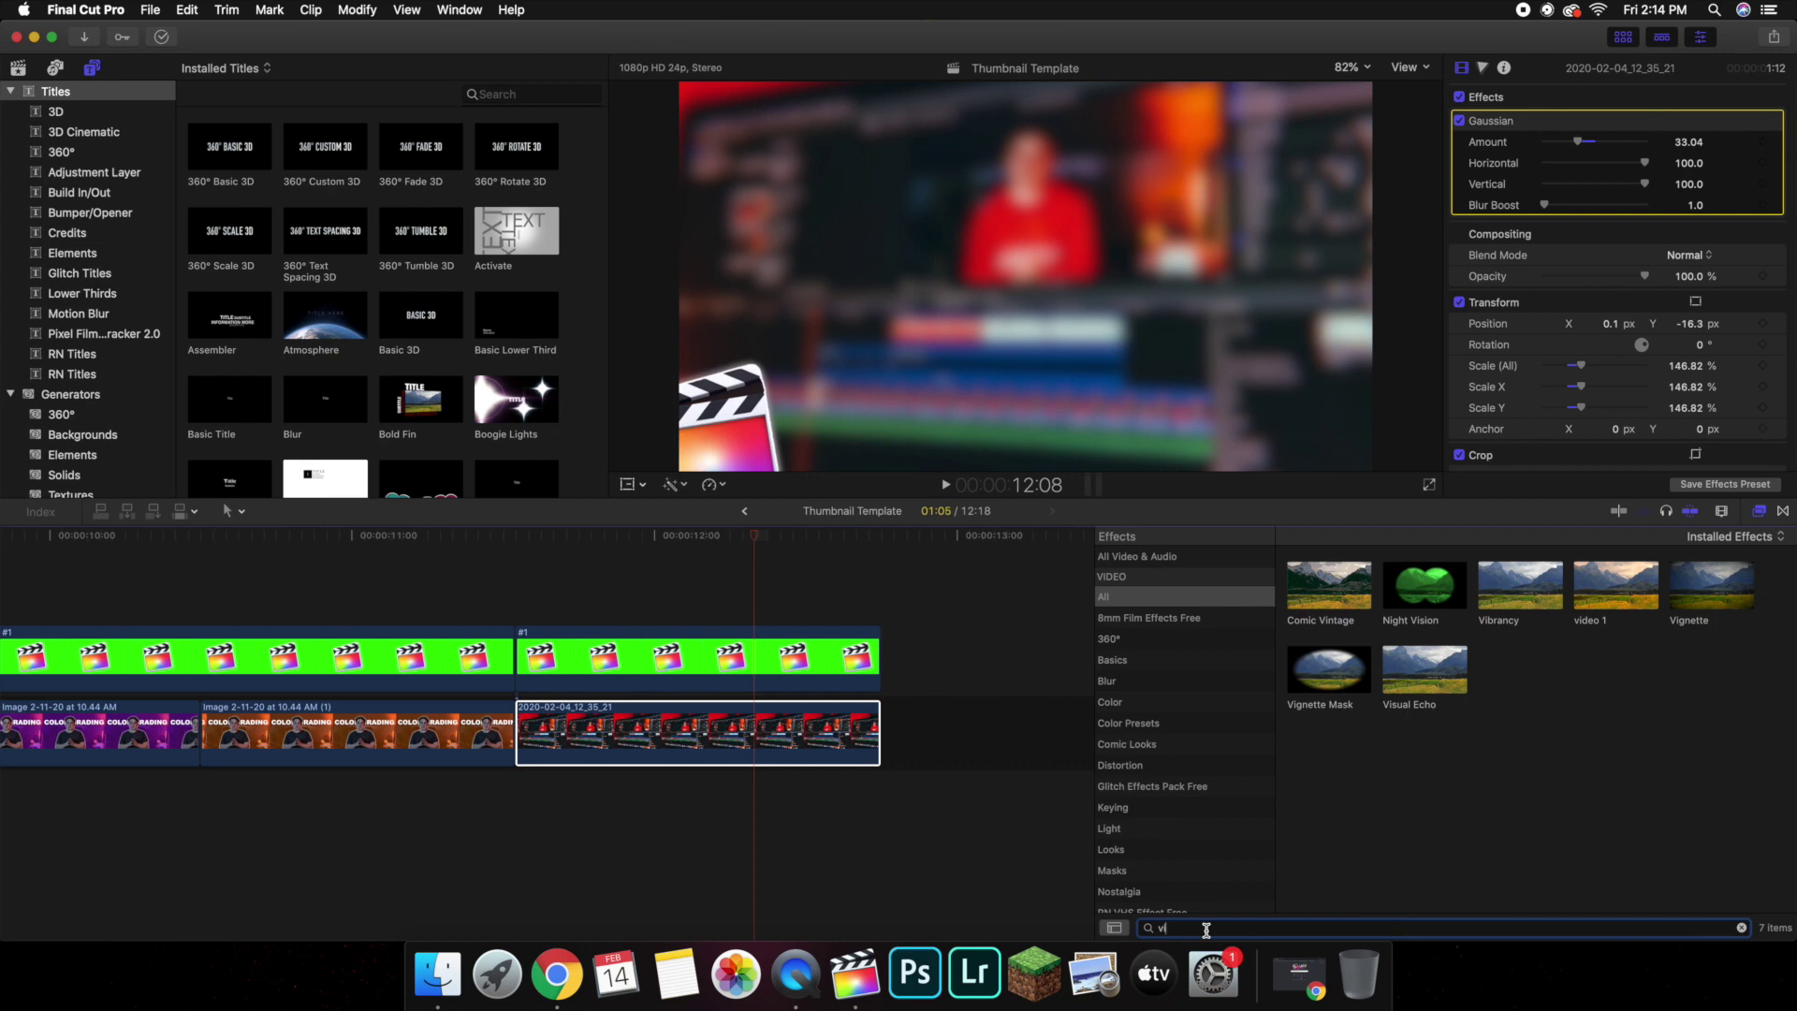
pyautogui.click(1706, 585)
pyautogui.moveTo(1401, 679); pyautogui.dragTo(721, 719)
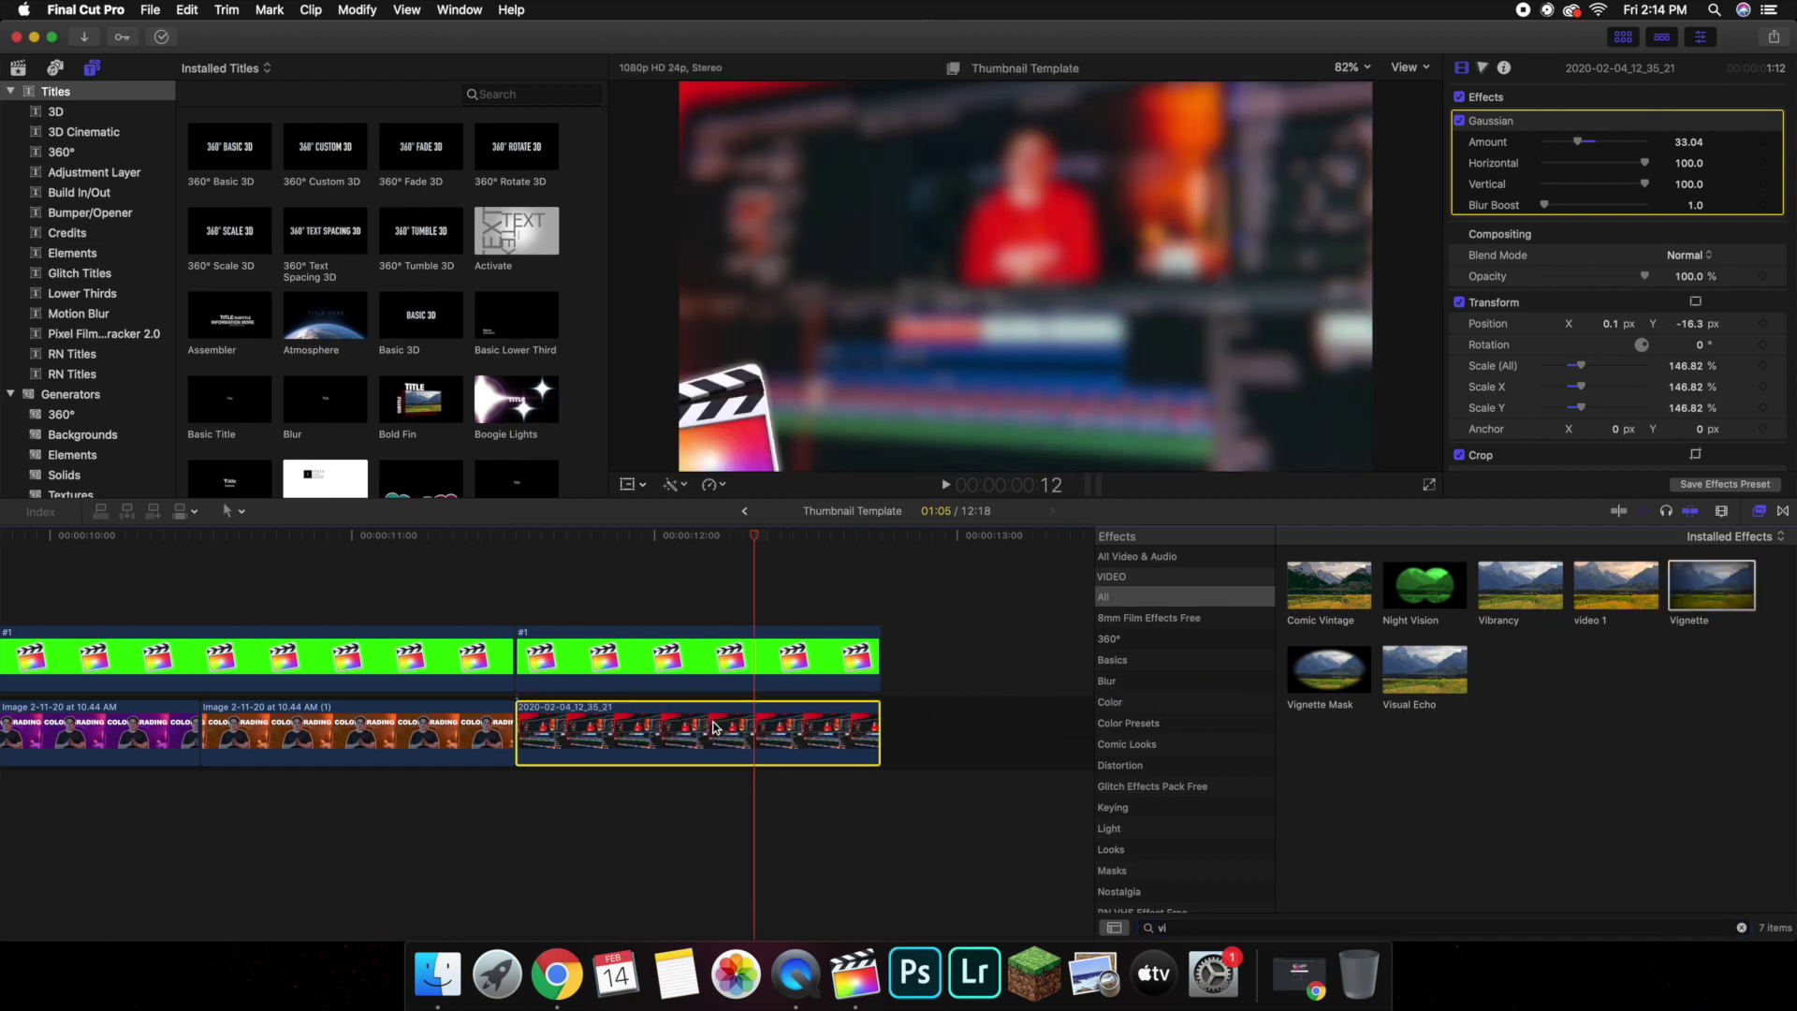
pyautogui.click(620, 593)
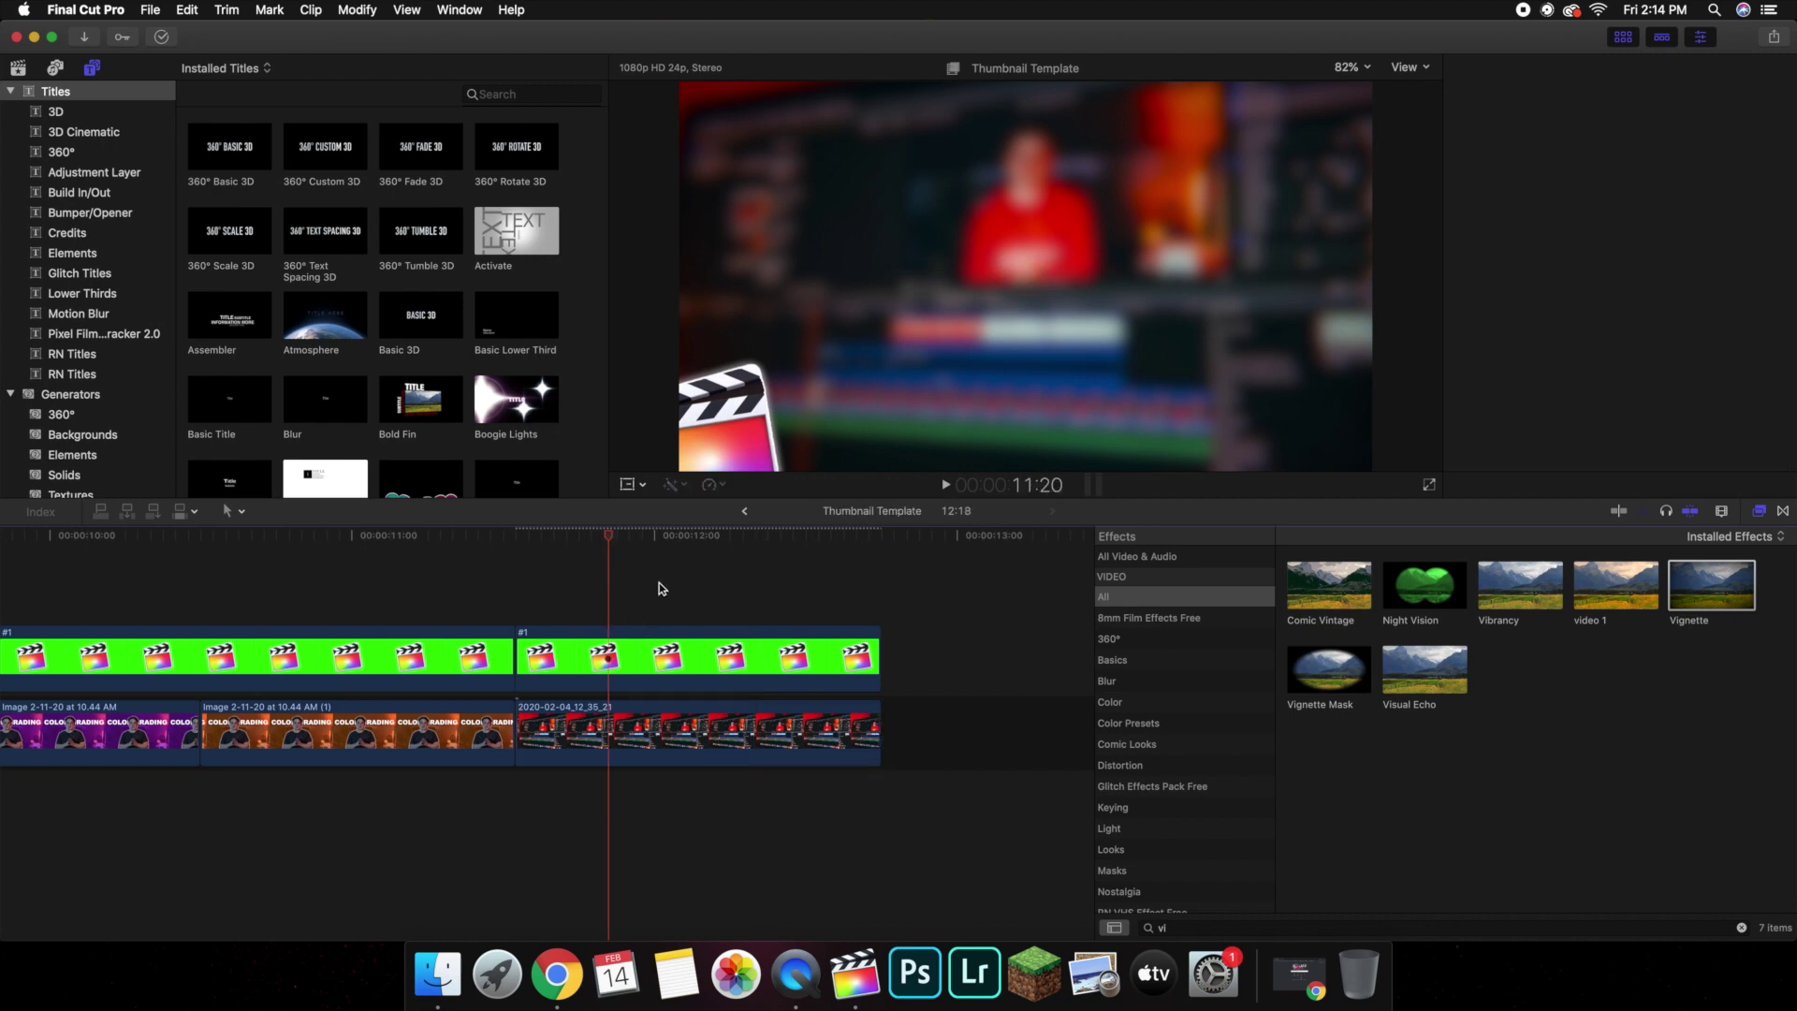
# Lower the 2020-02-04_12_35_21 clip's Gaussian blur amount to about 26 and park the playhead at 12:04
pyautogui.click(661, 588)
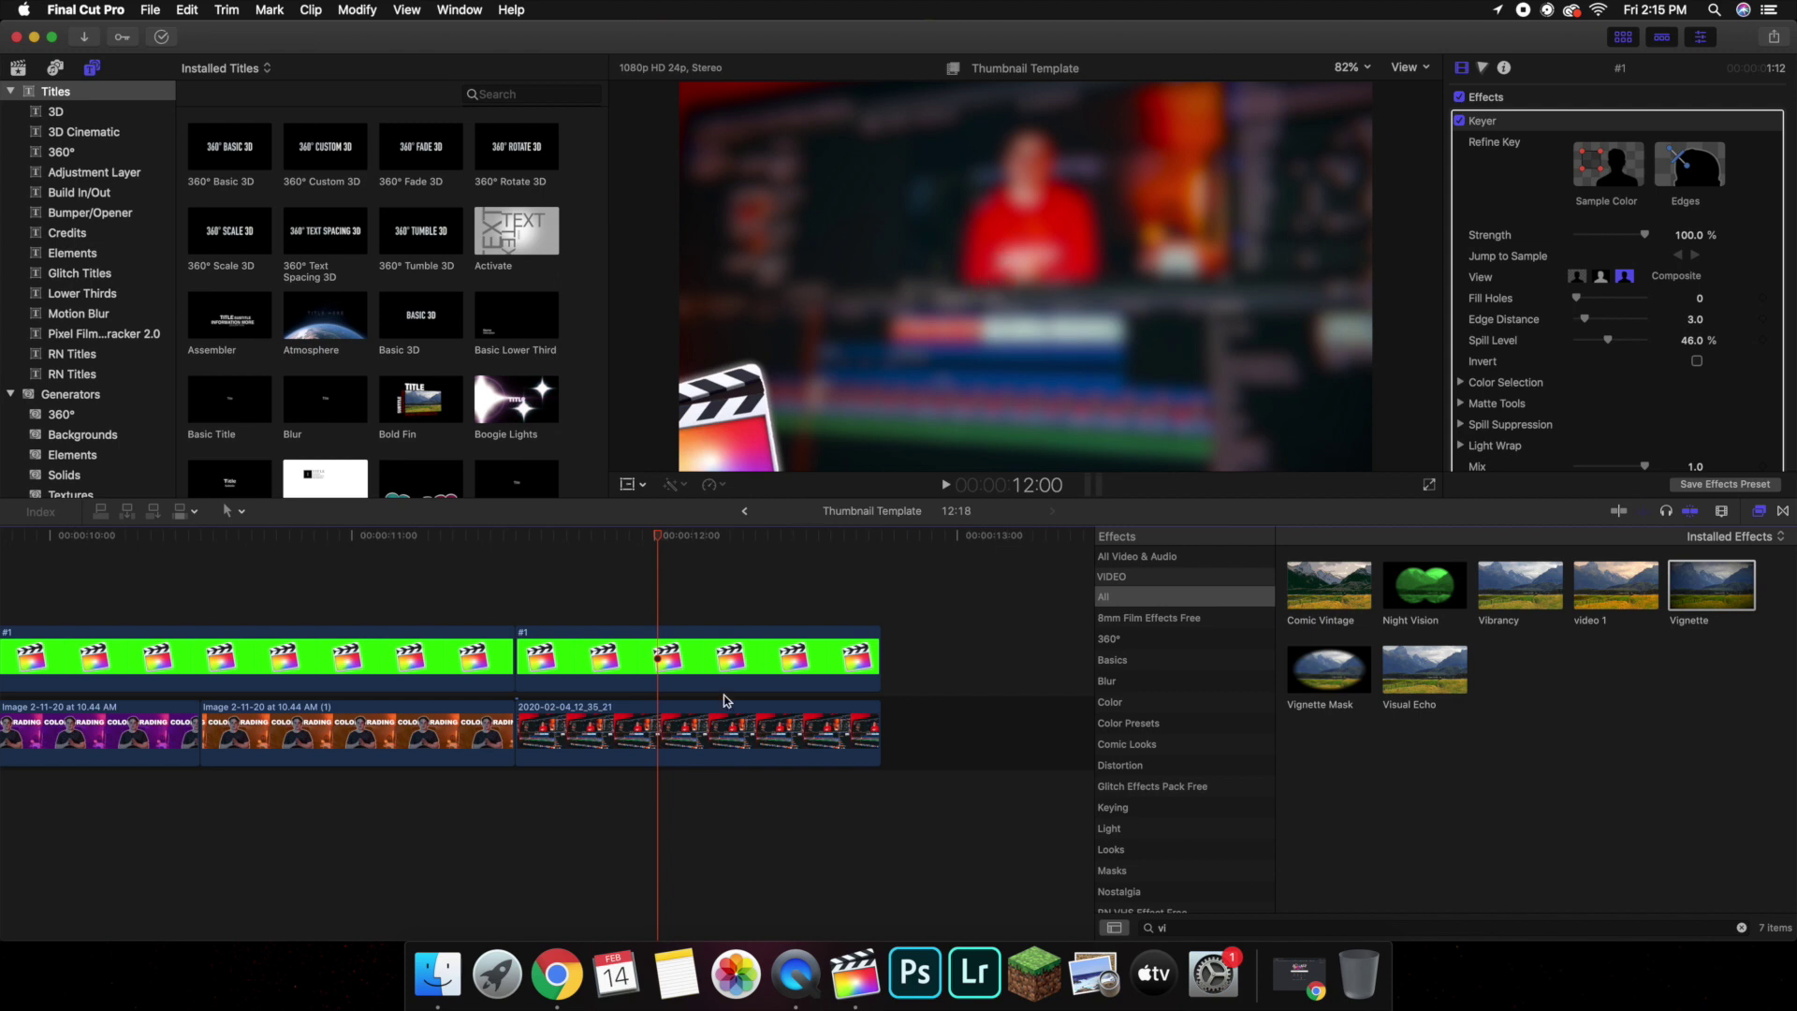
pyautogui.click(678, 740)
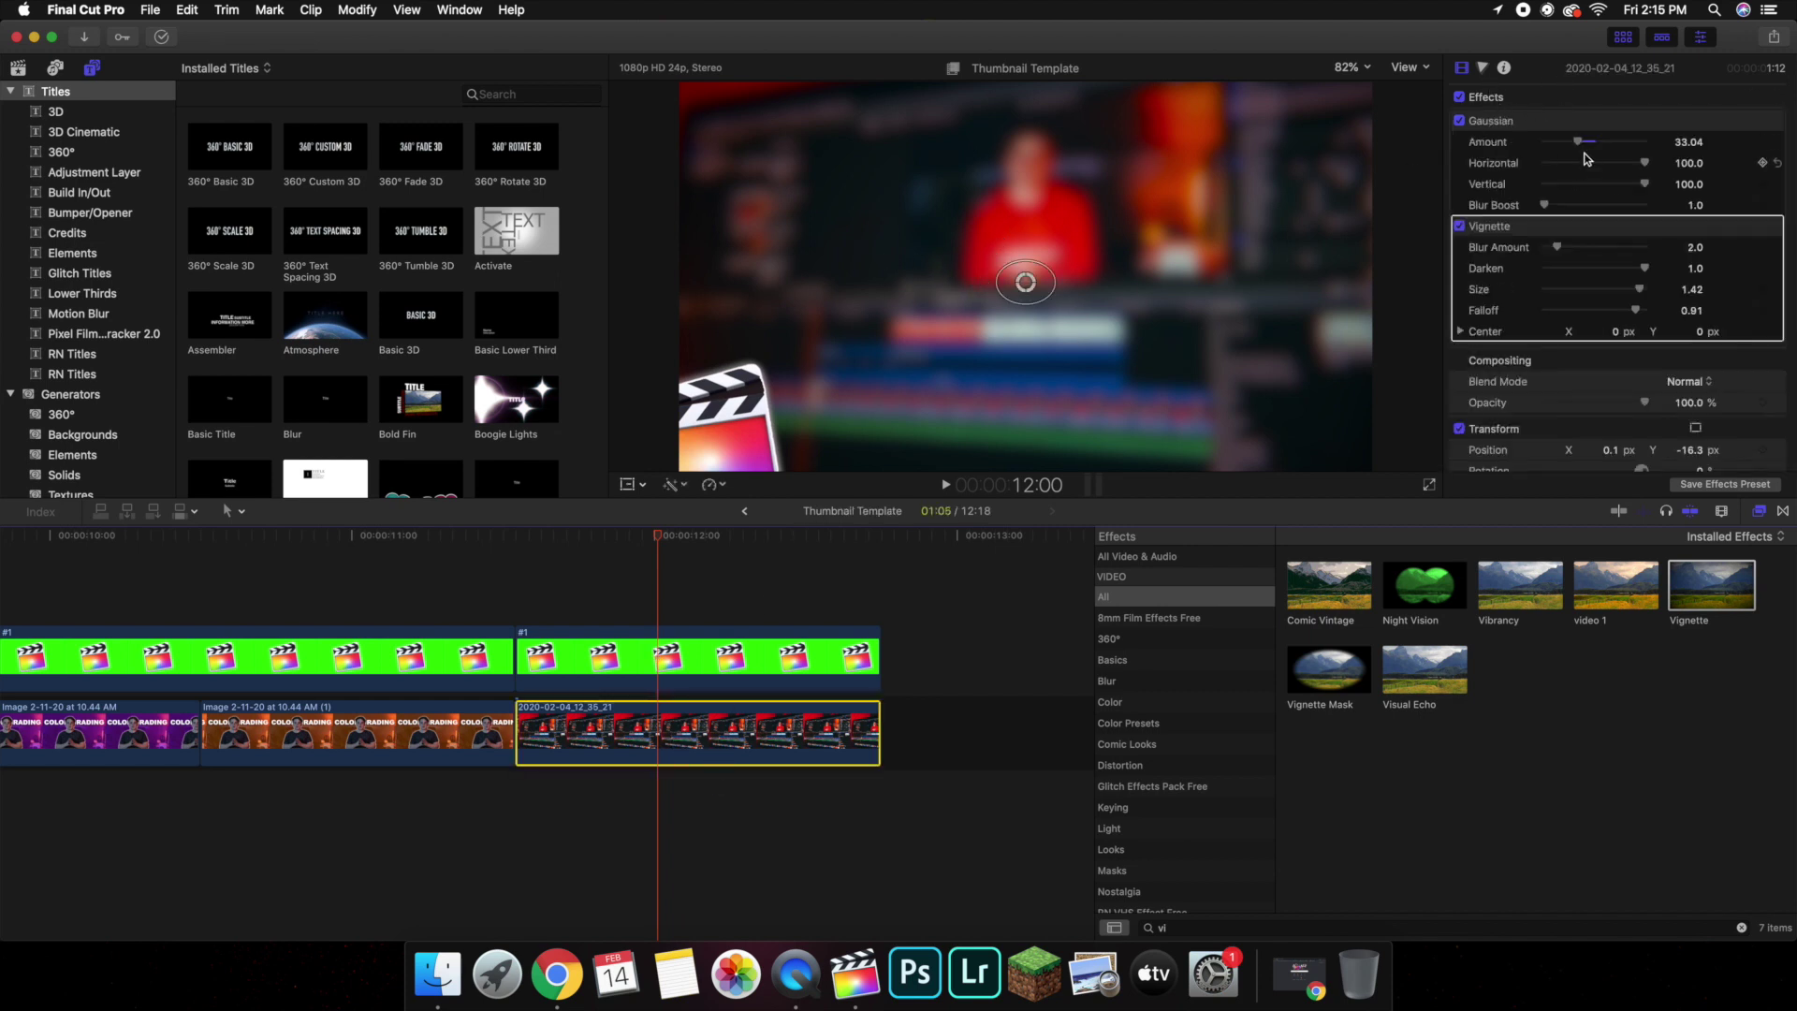
pyautogui.moveTo(1580, 142); pyautogui.dragTo(1577, 145)
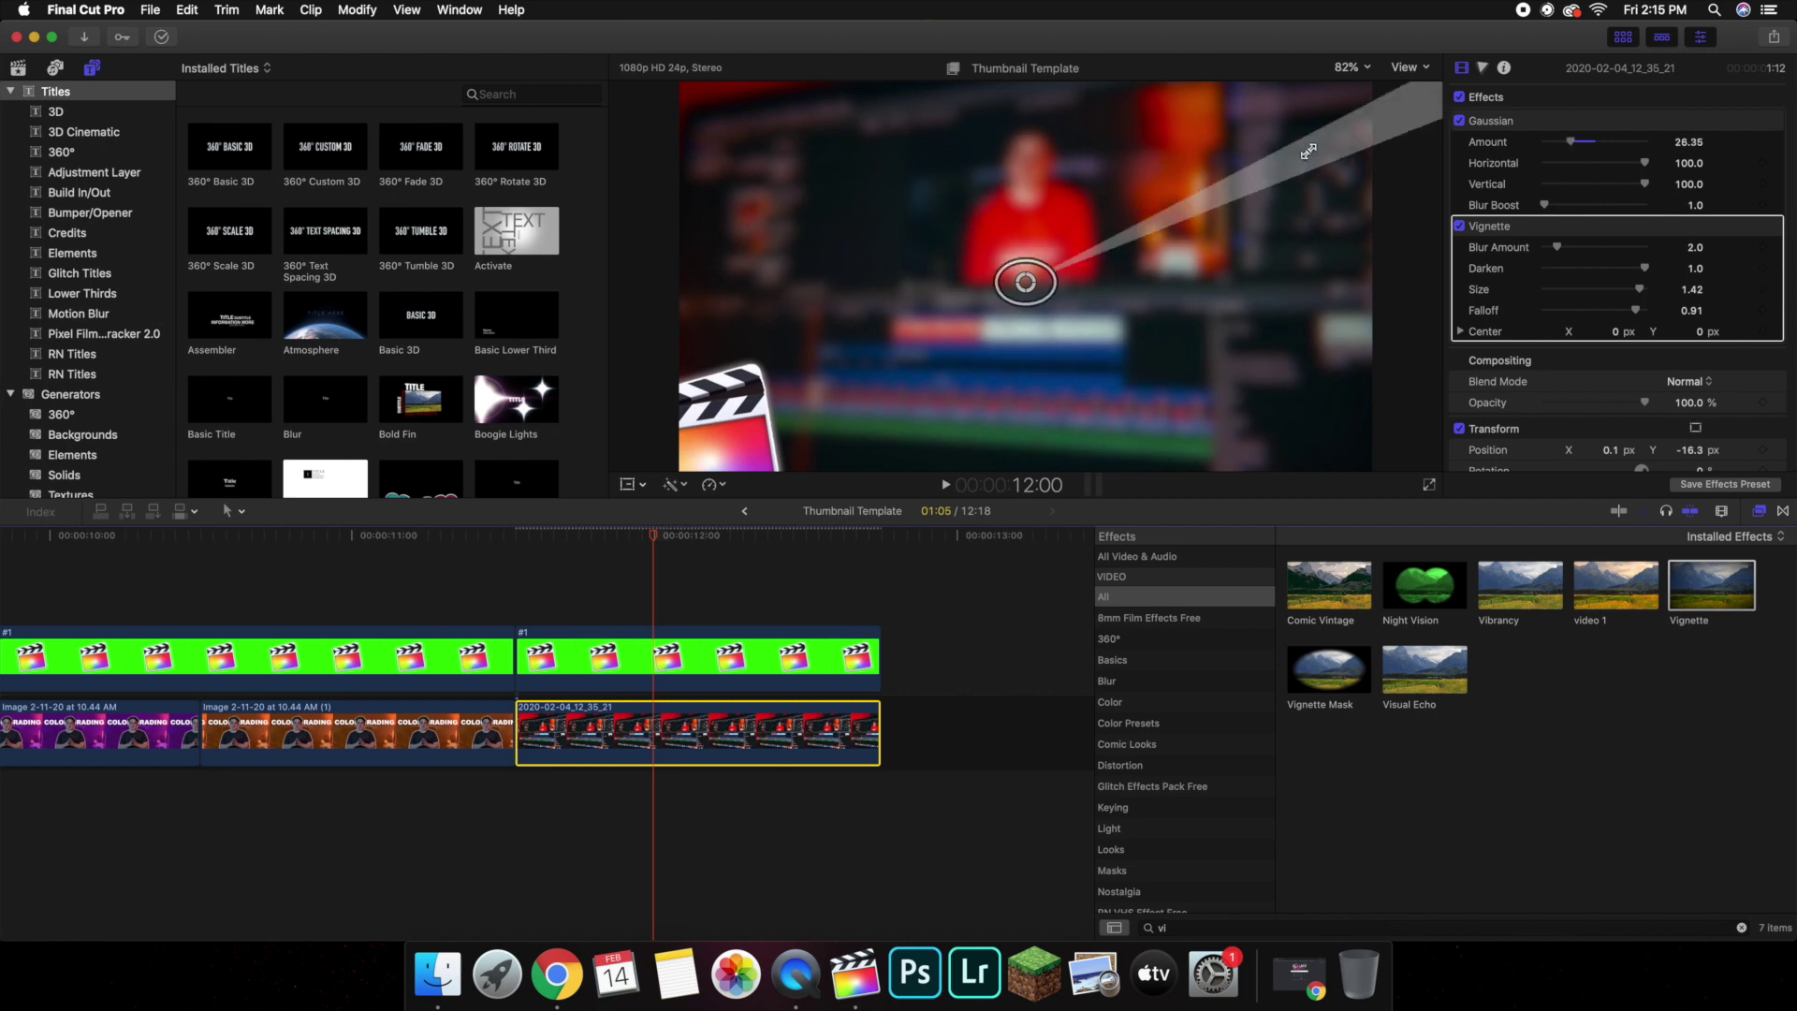
pyautogui.click(630, 589)
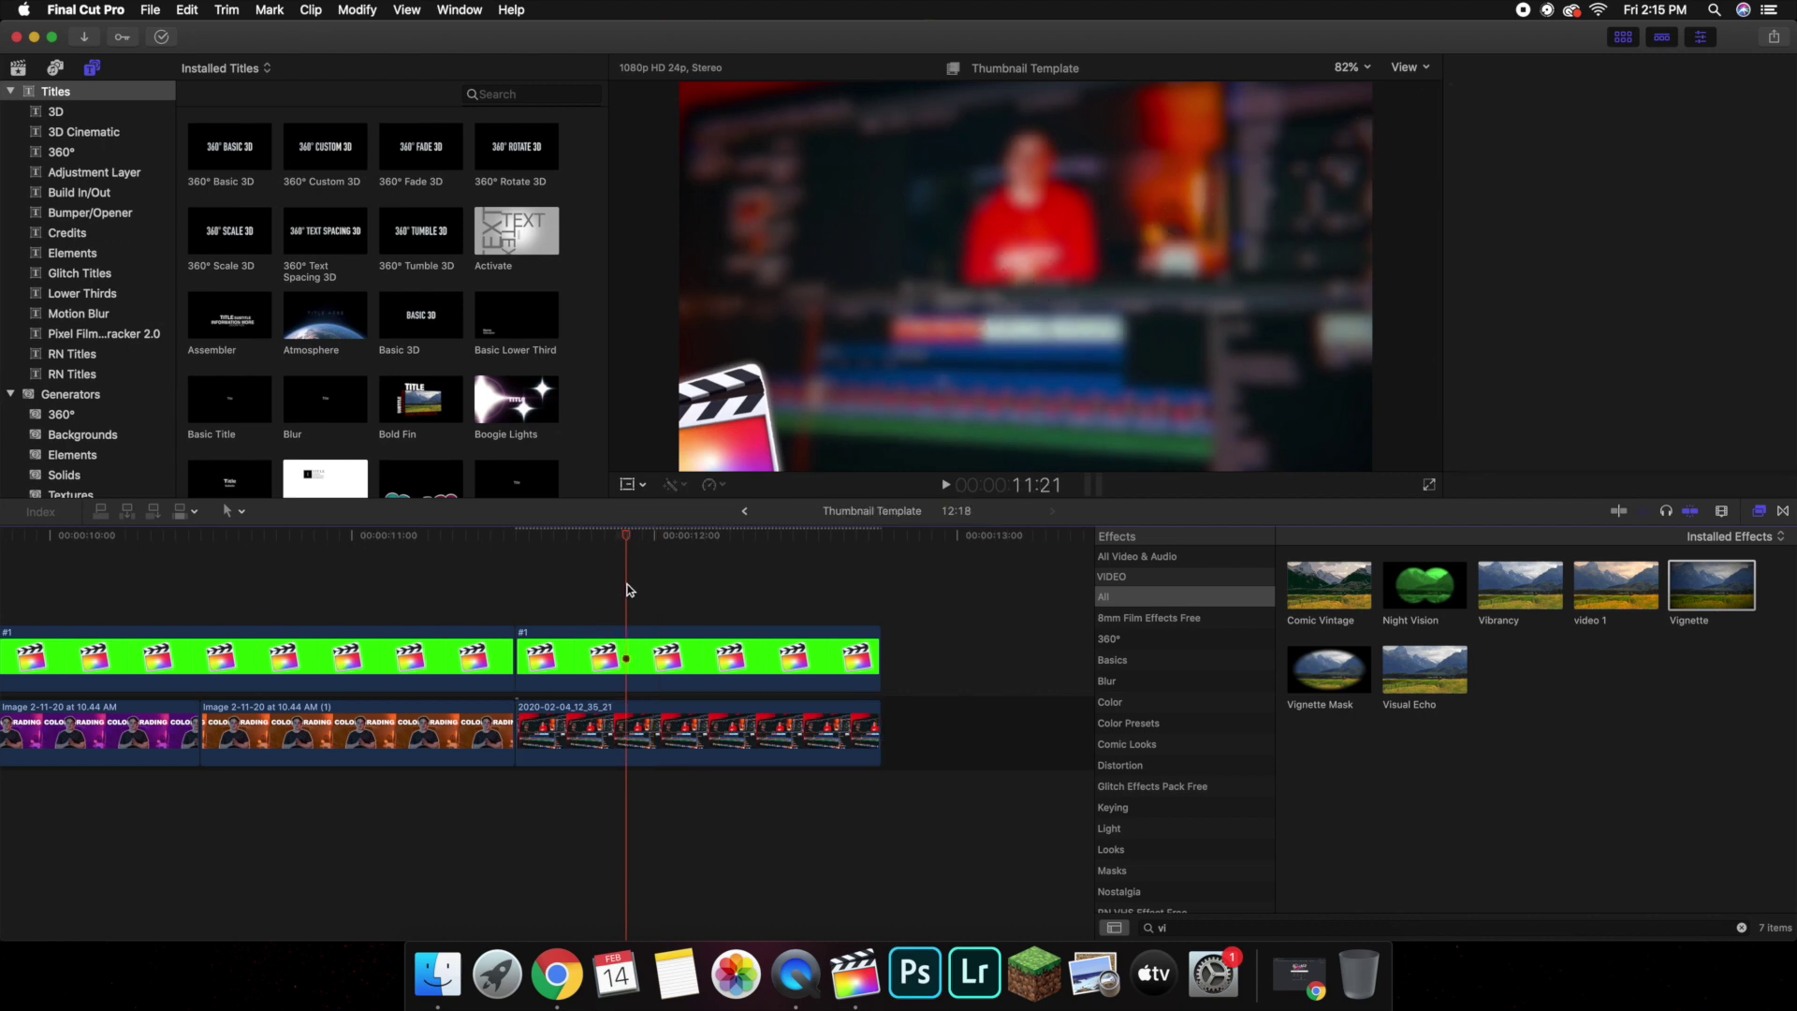
pyautogui.click(712, 605)
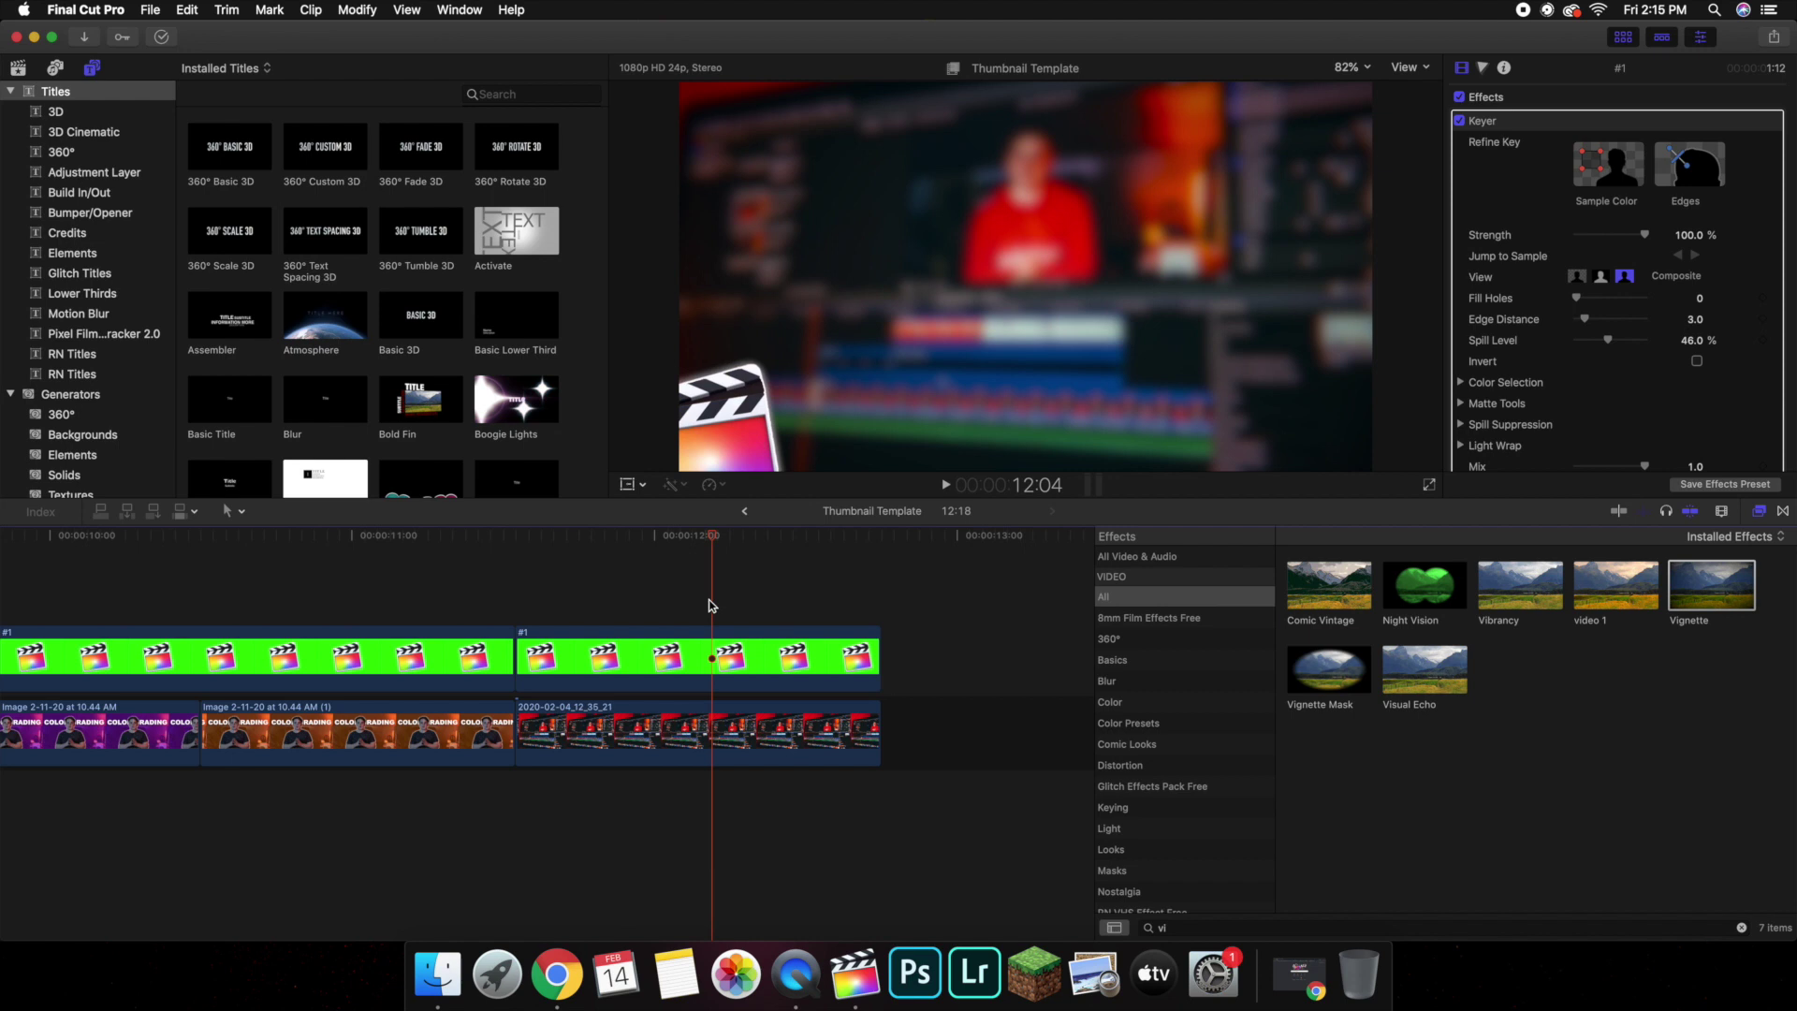
# Save the current frame as a PNG named 'Thumbnail Test 1' in Downloads
pyautogui.click(1775, 41)
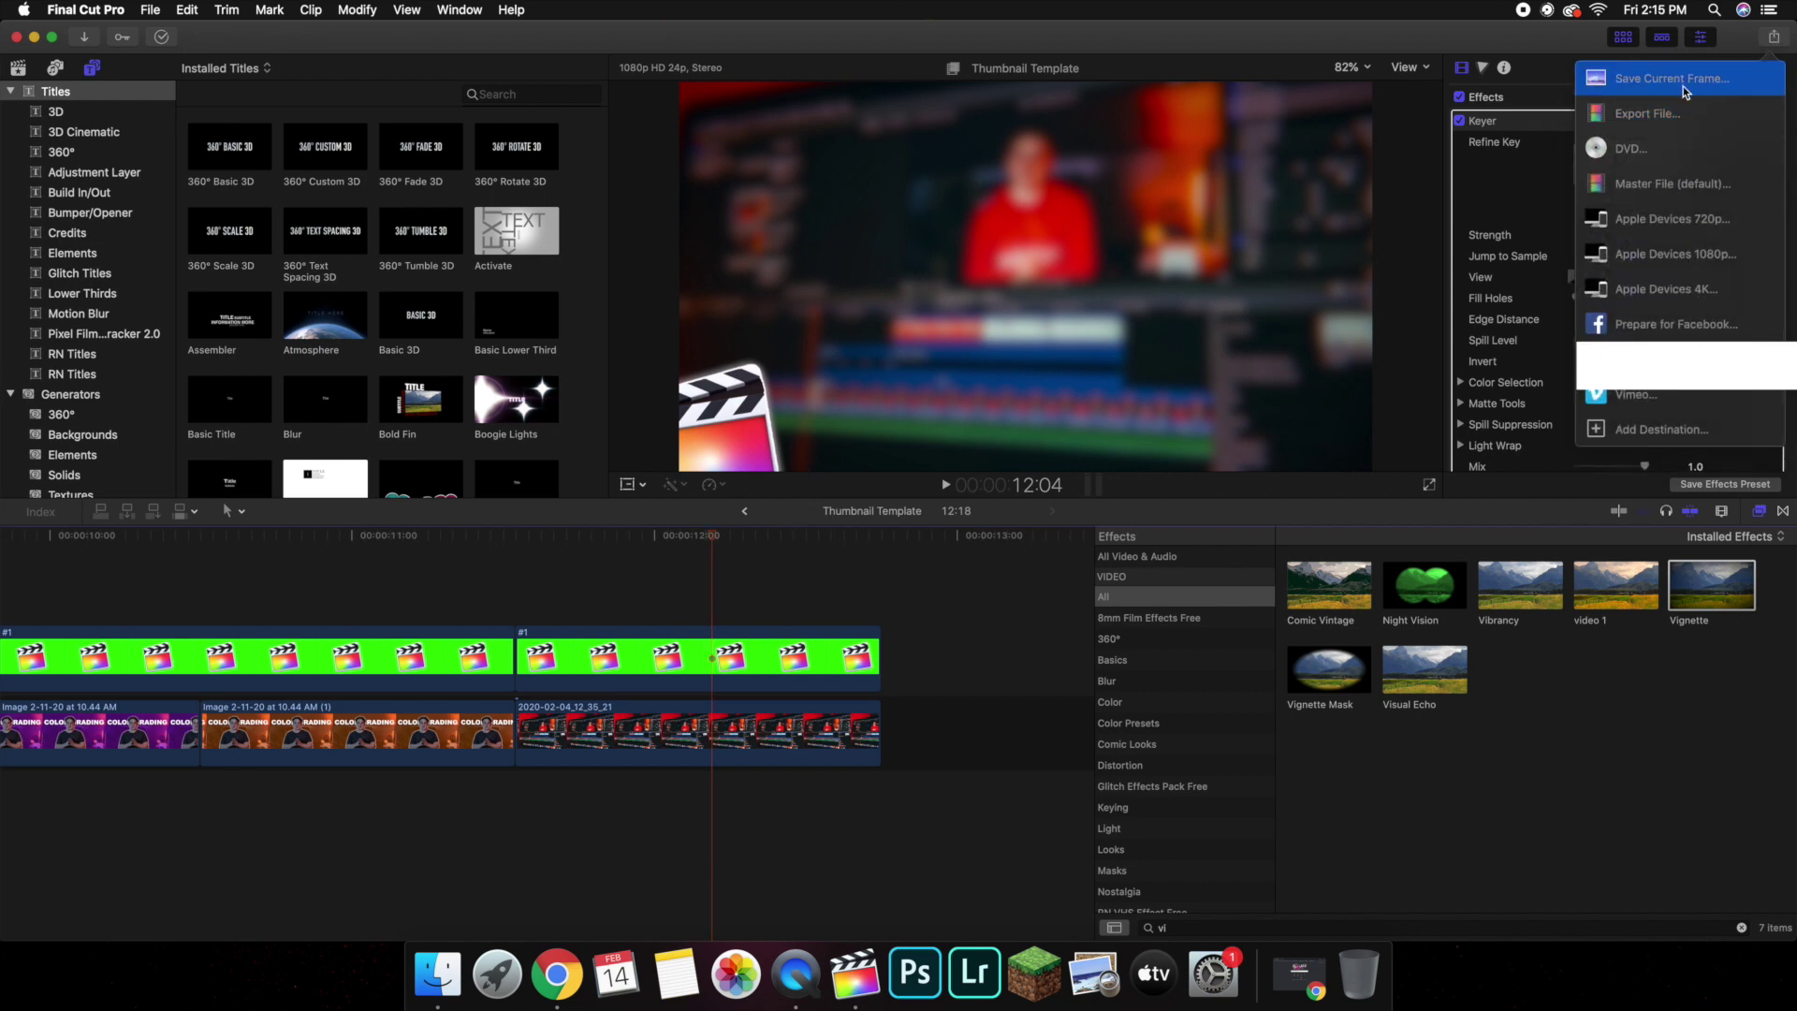
pyautogui.click(1683, 78)
pyautogui.click(1076, 227)
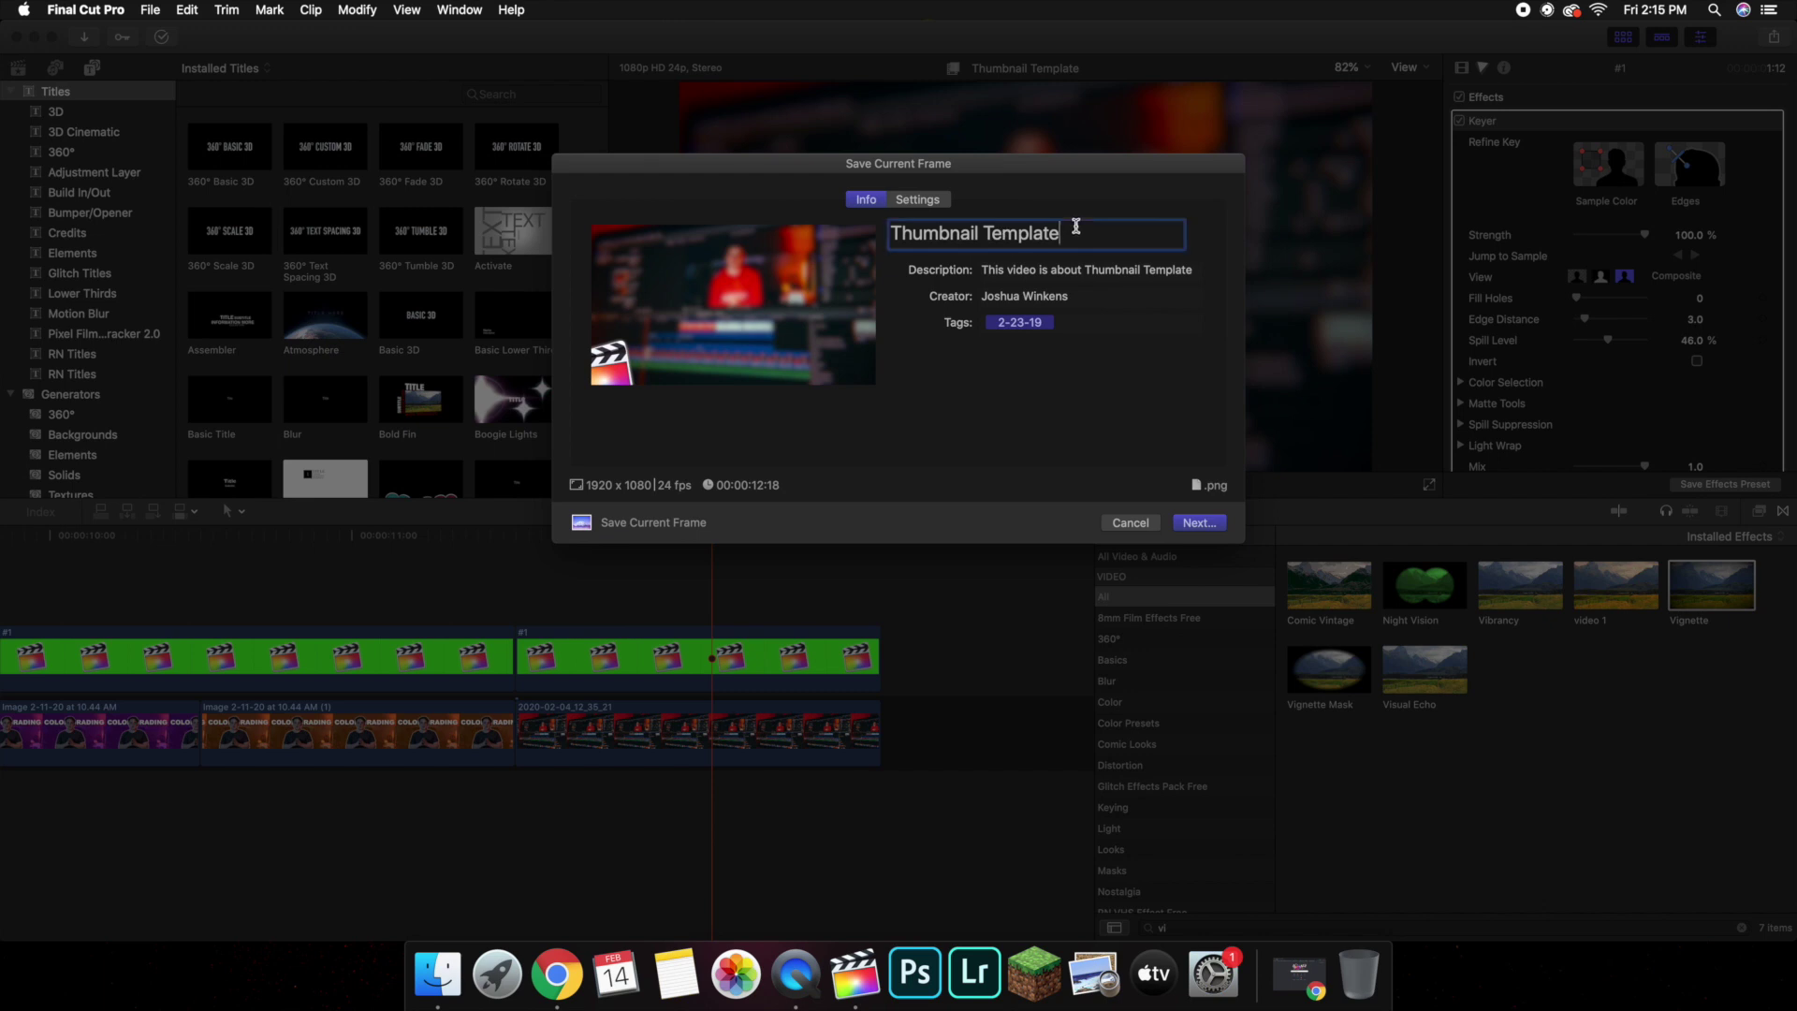
pyautogui.press('BackSpace')
pyautogui.press('BackSpace')
pyautogui.press('BackSpace')
pyautogui.press('BackSpace')
pyautogui.press('BackSpace')
pyautogui.press('BackSpace')
pyautogui.write('st 1')
pyautogui.click(1197, 524)
pyautogui.click(999, 267)
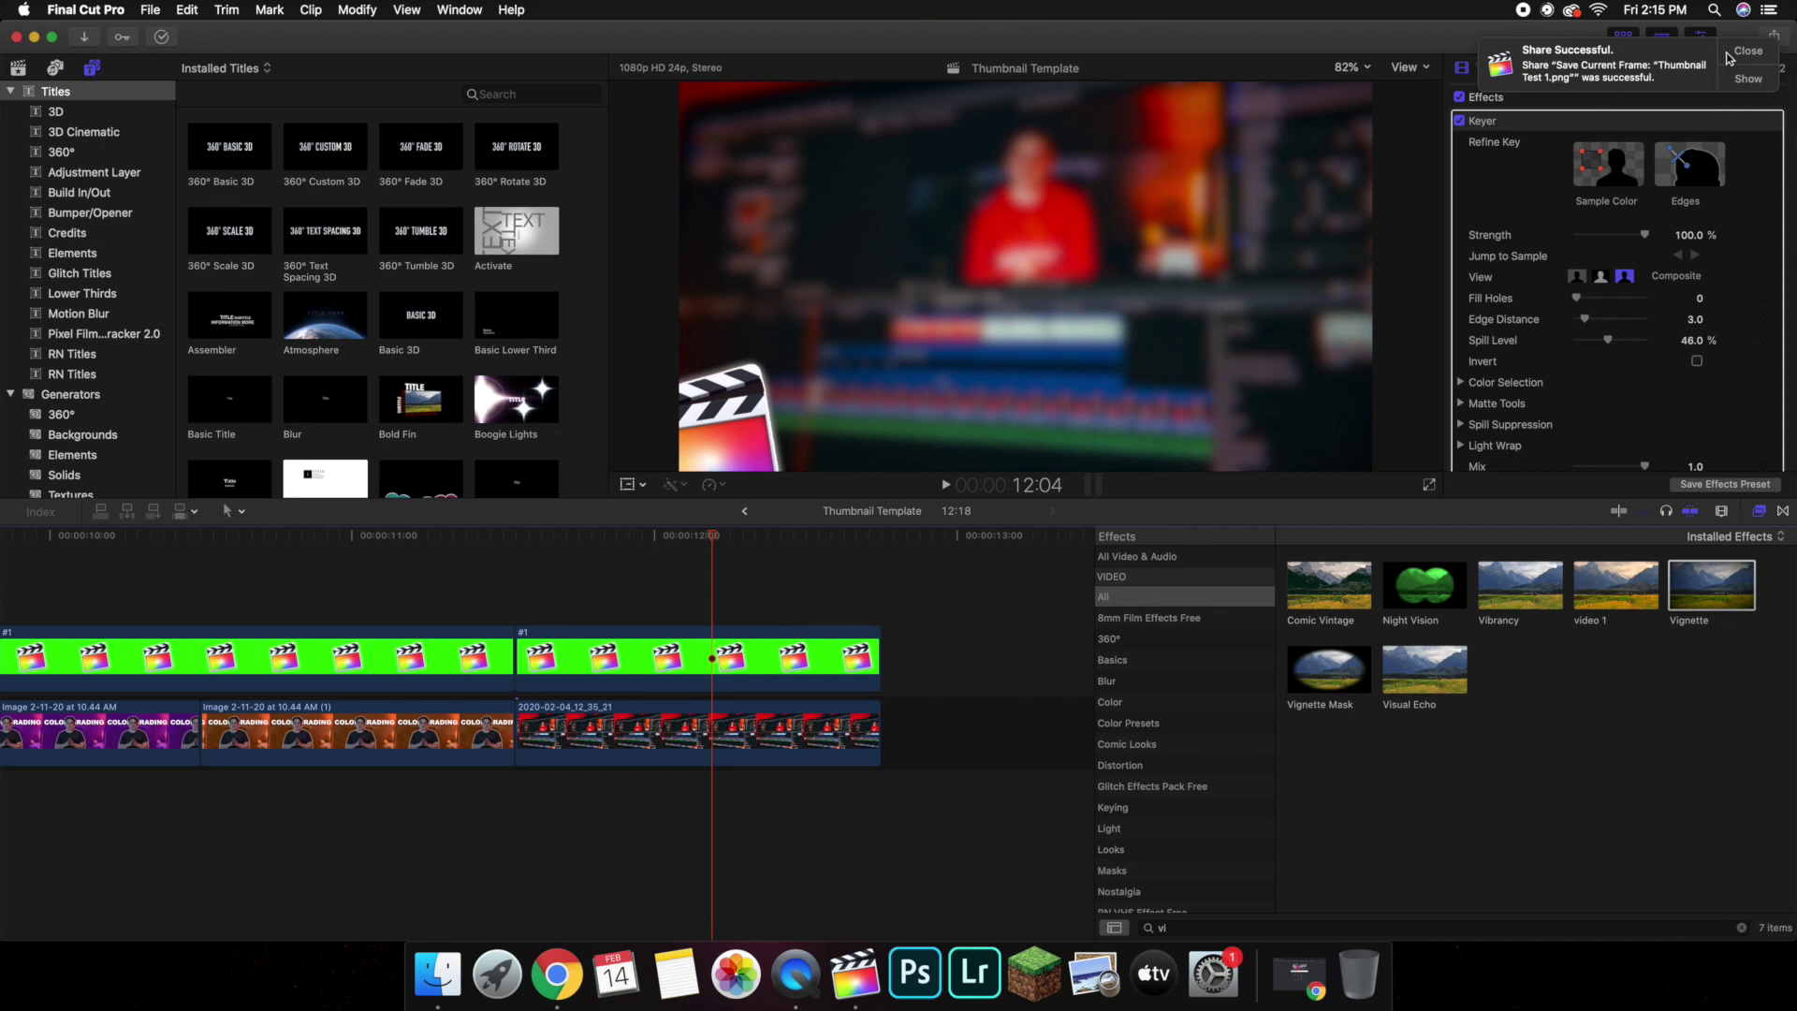
# Switch from Final Cut Pro to Chrome and open the GREEN SCREEN TUTORIAL design from Canva's home page
pyautogui.click(1727, 54)
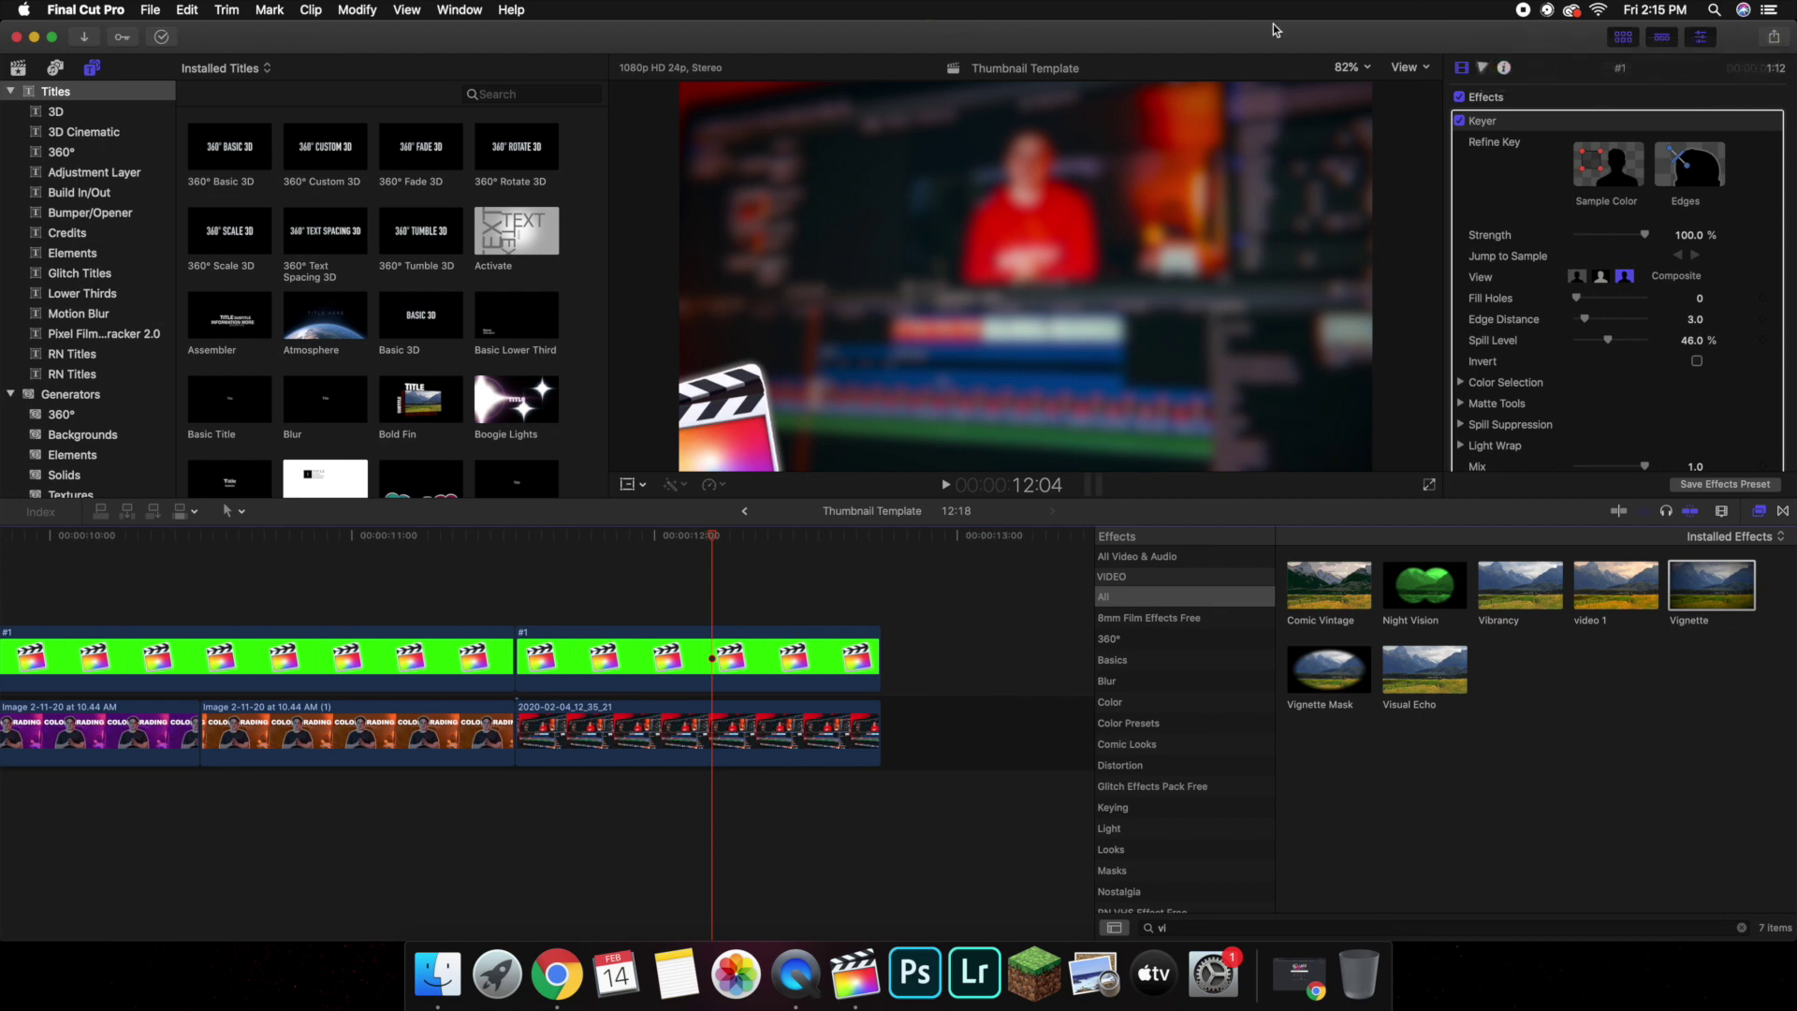
pyautogui.click(37, 40)
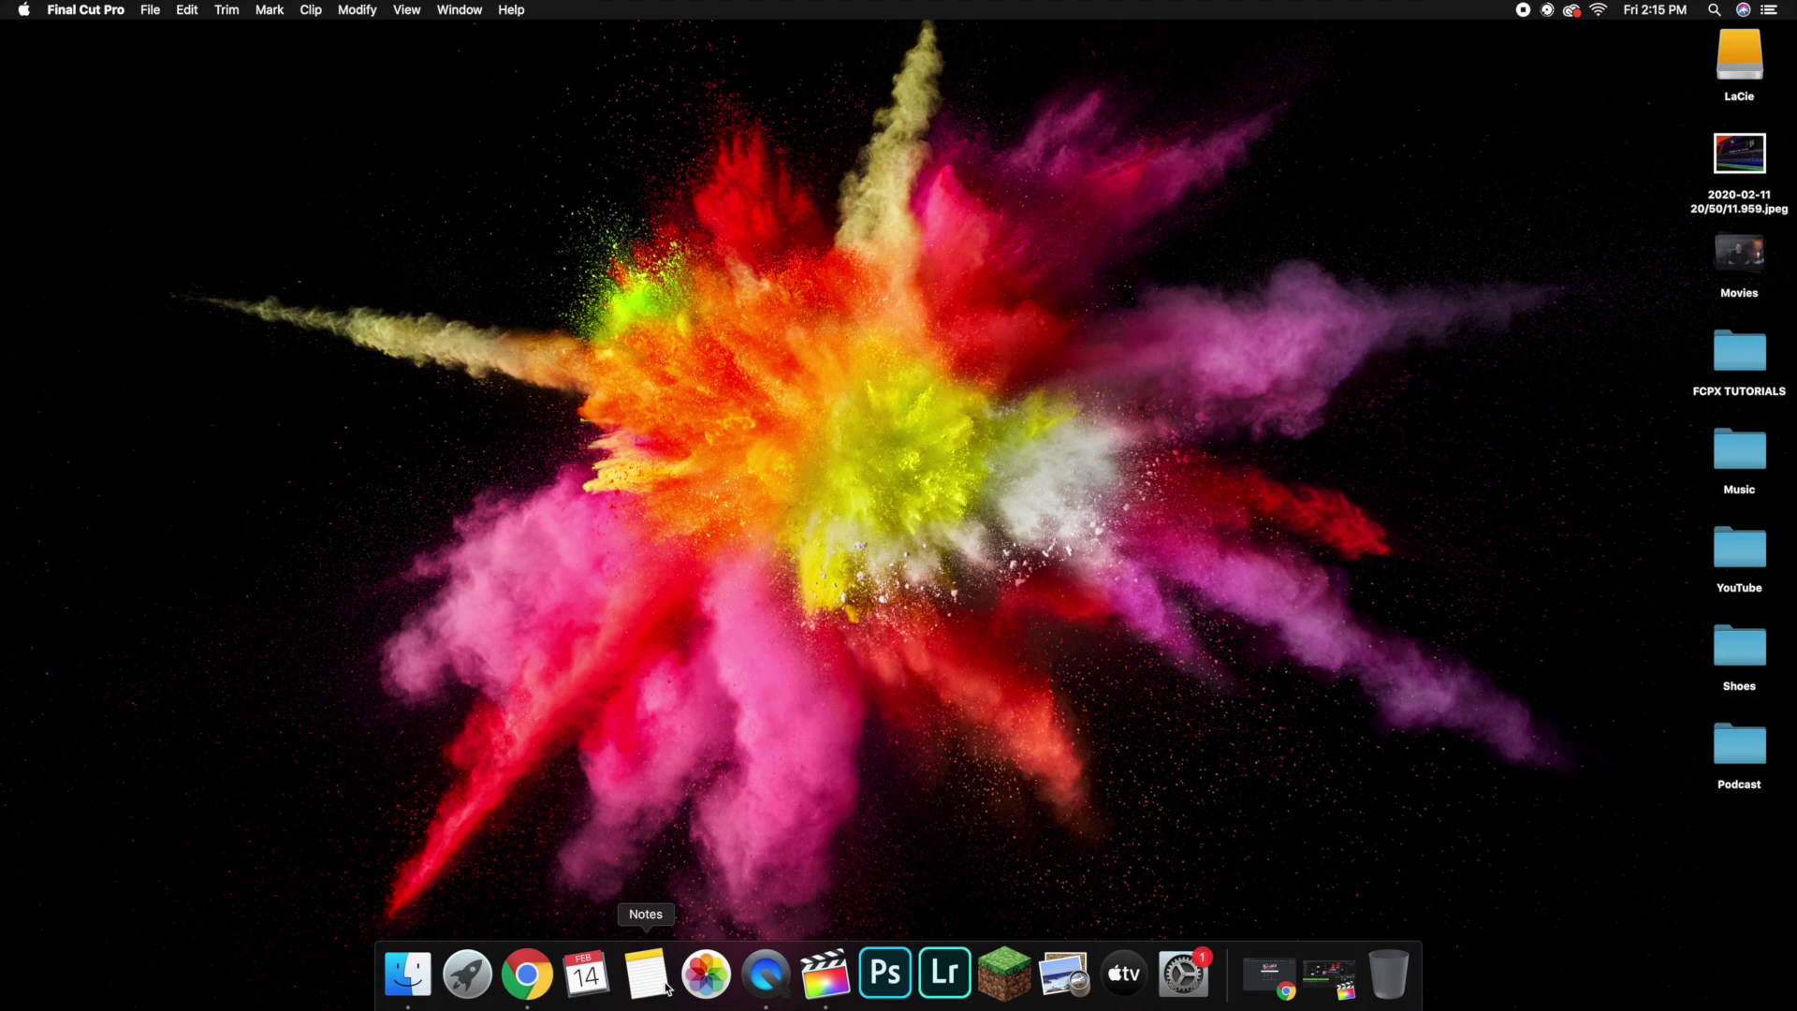
pyautogui.click(1268, 979)
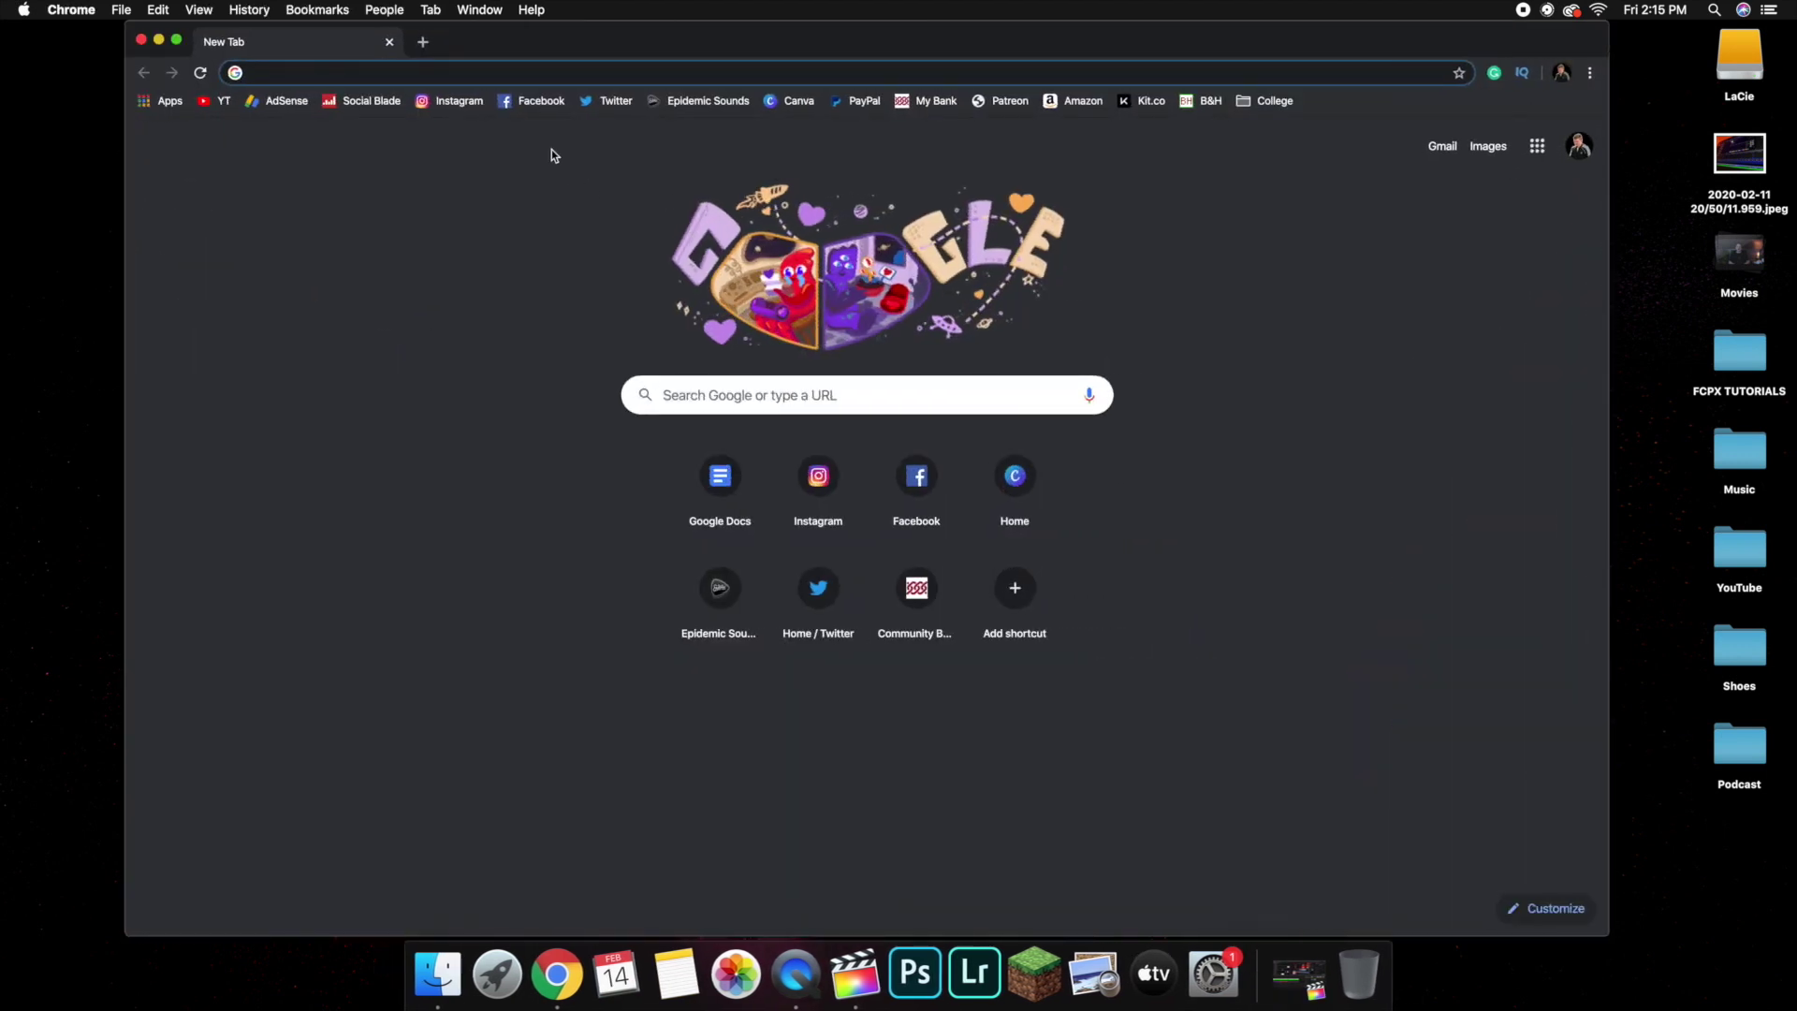
pyautogui.click(791, 102)
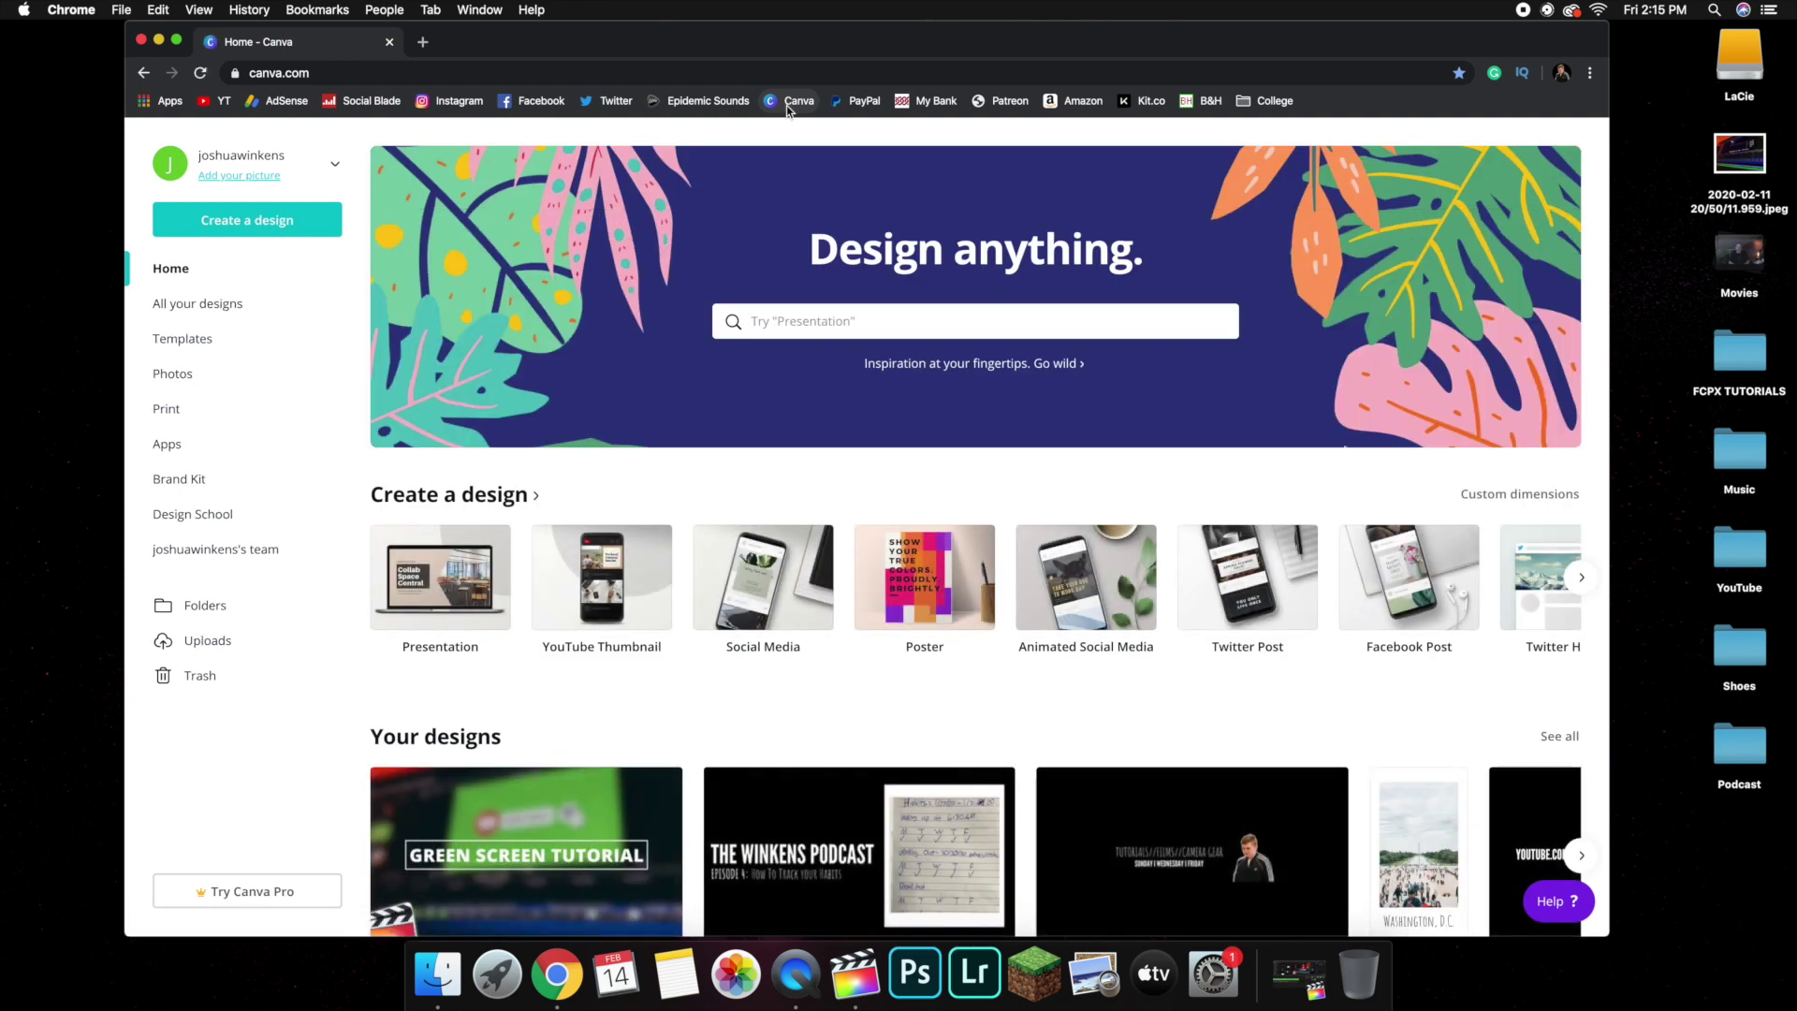
pyautogui.scroll(-5, 688, 453)
pyautogui.click(512, 529)
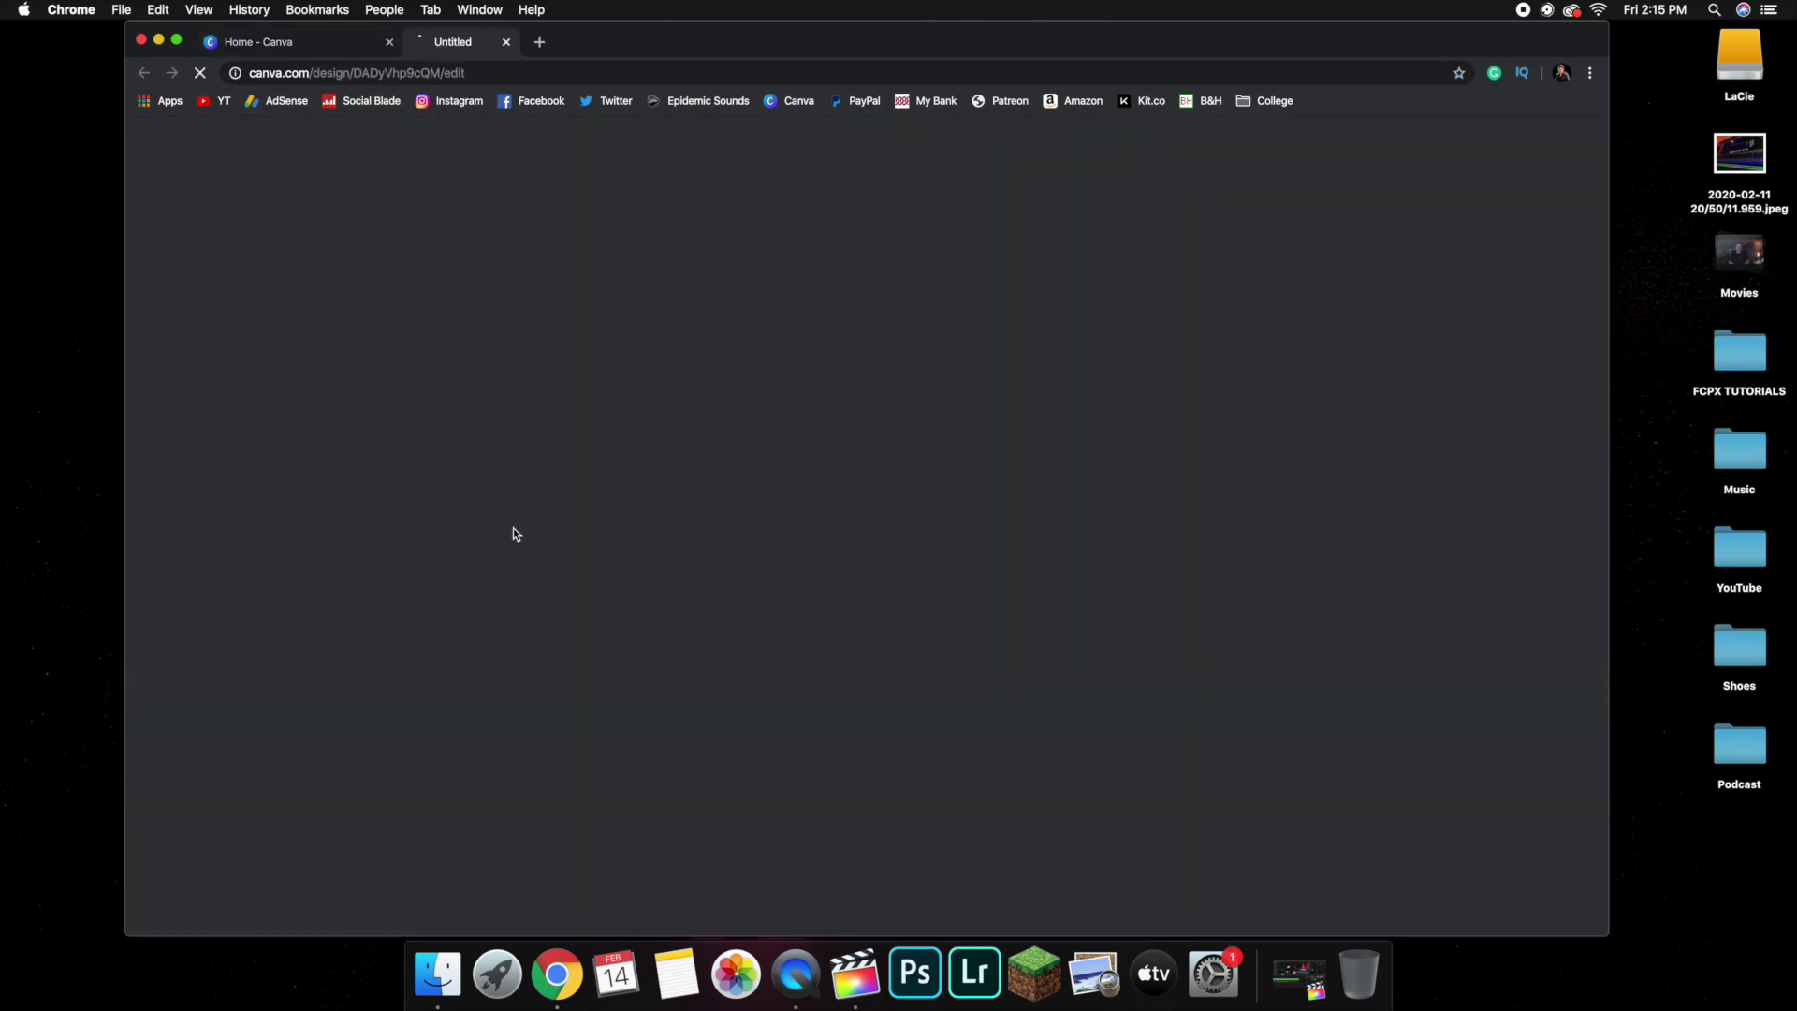
pyautogui.click(390, 43)
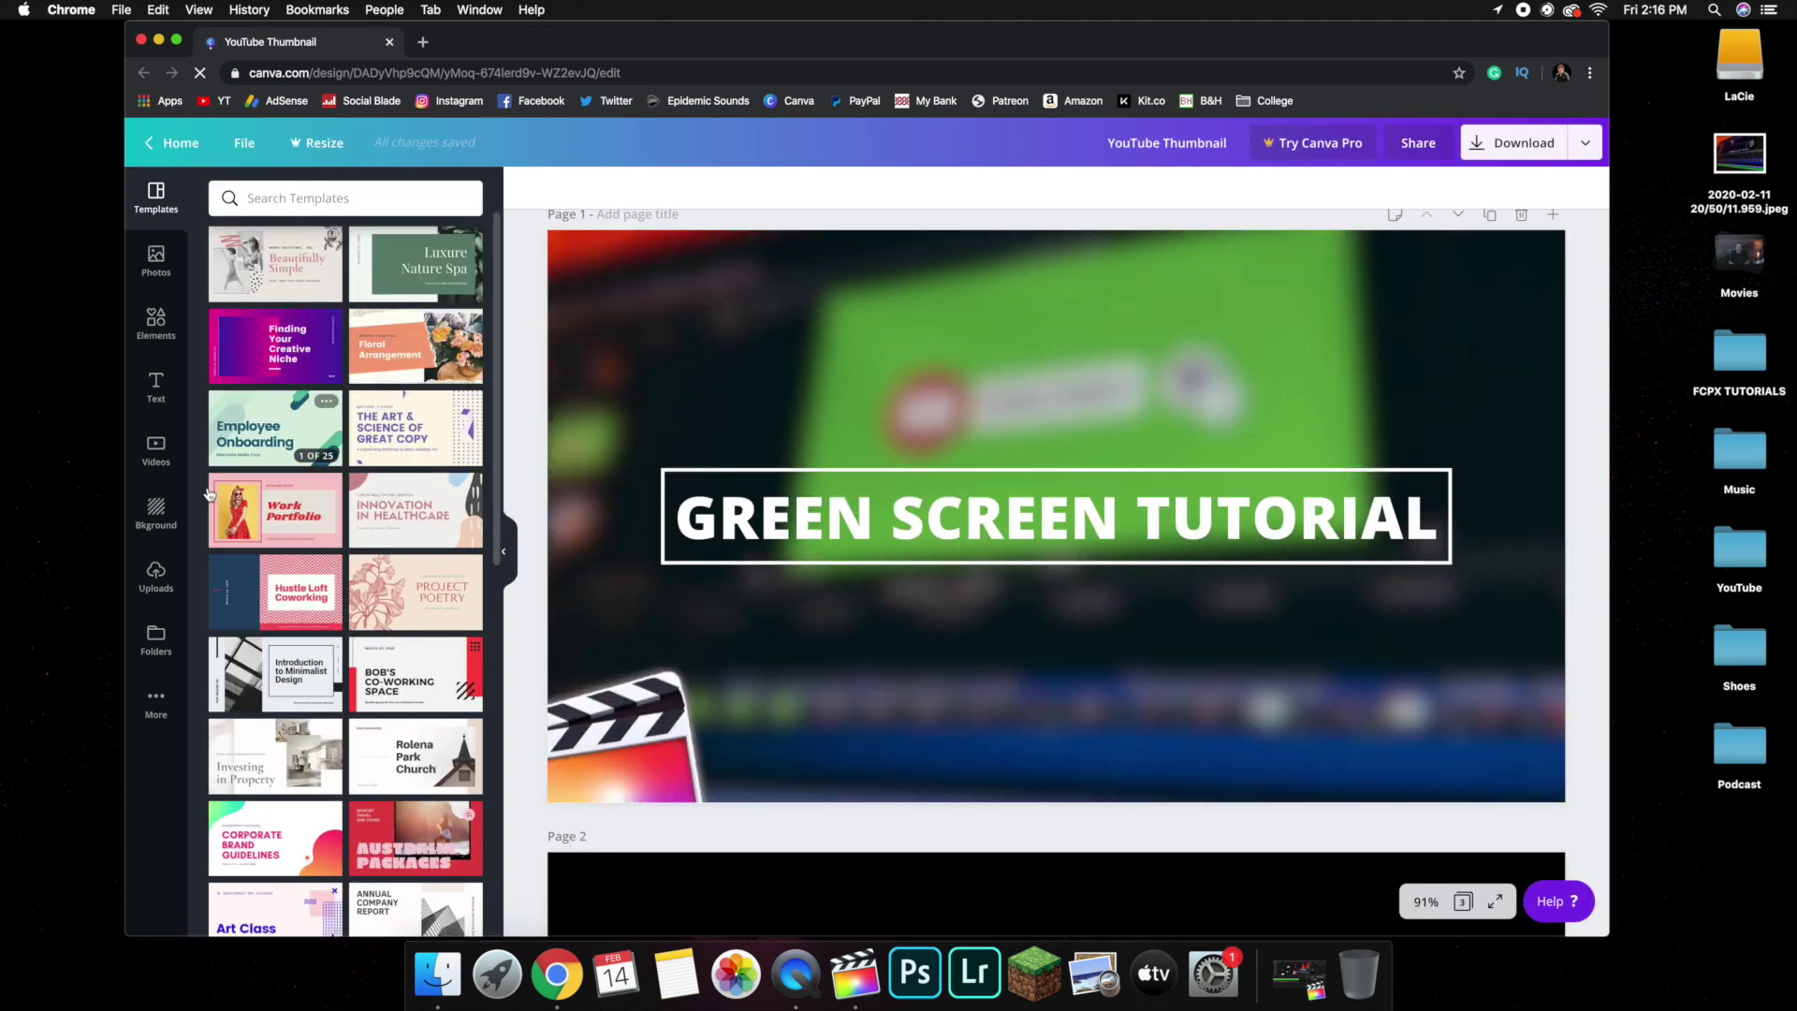
# Move and resize the white outline rectangle so it frames the GREEN SCREEN TUTORIAL title evenly
pyautogui.click(133, 339)
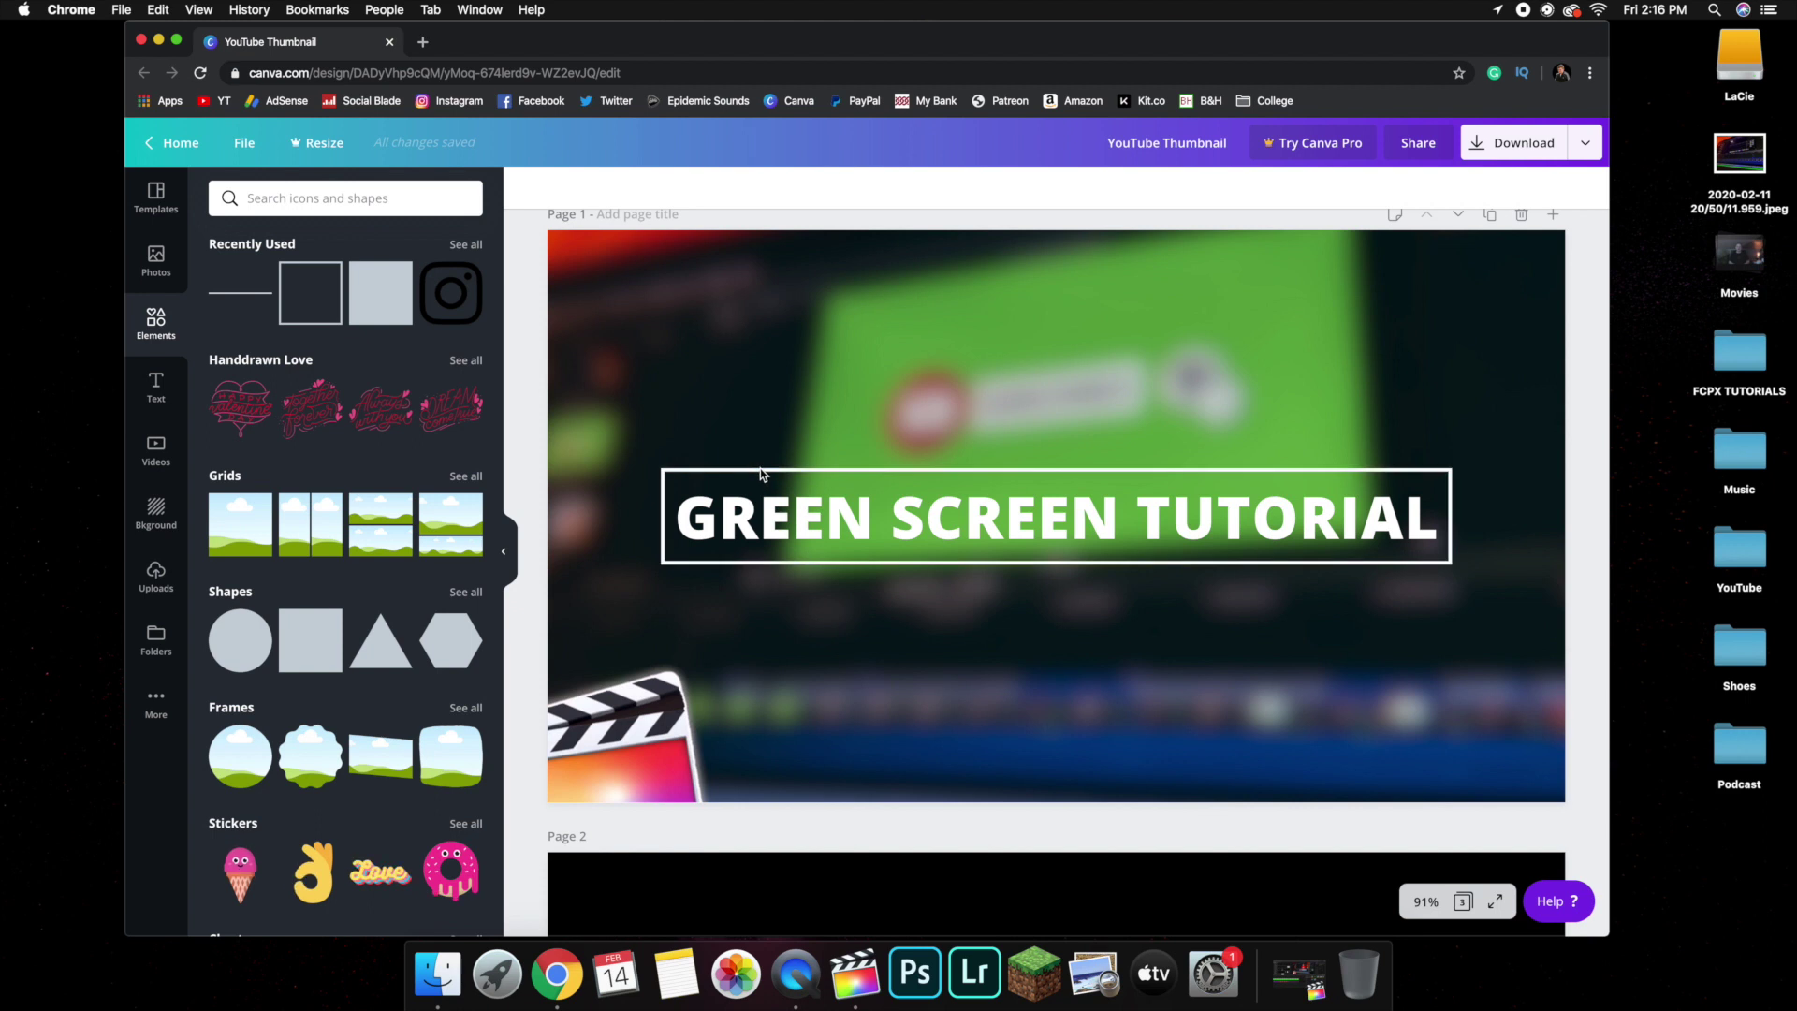
pyautogui.moveTo(760, 468)
pyautogui.mouseDown()
pyautogui.moveTo(745, 451)
pyautogui.moveTo(766, 503)
pyautogui.moveTo(770, 462)
pyautogui.mouseUp()
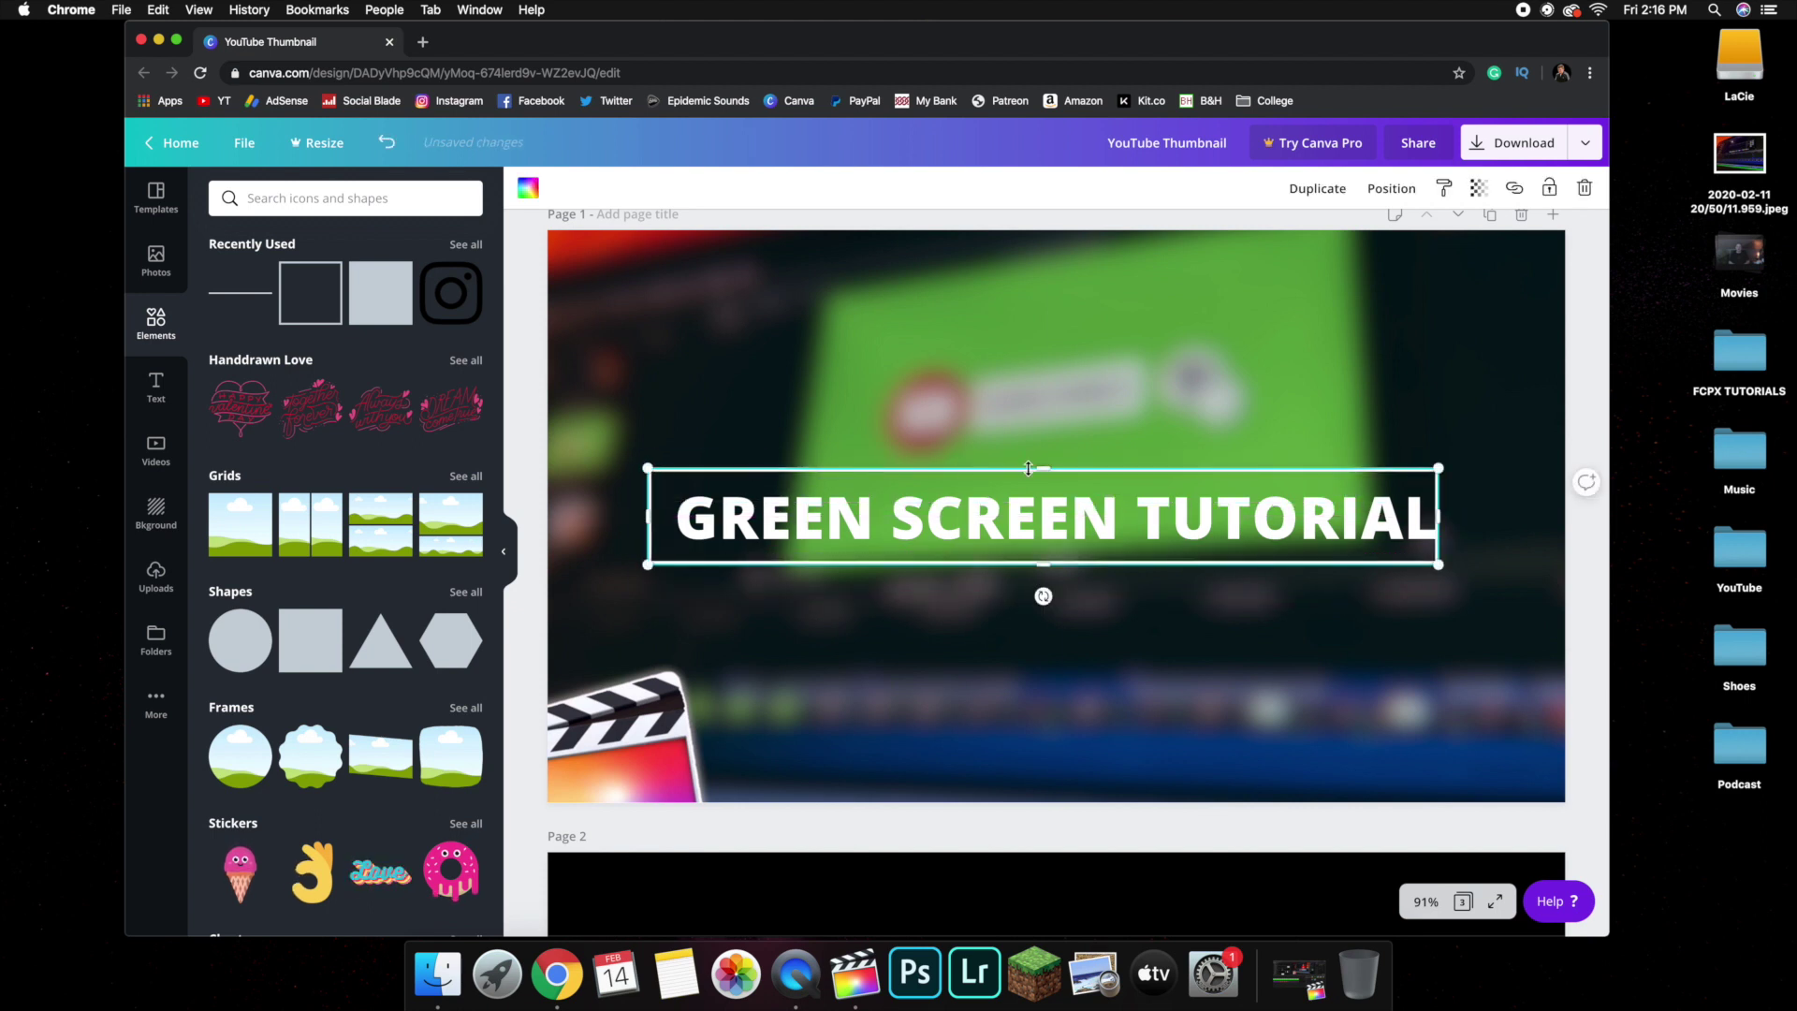
pyautogui.moveTo(1041, 463); pyautogui.dragTo(1046, 464)
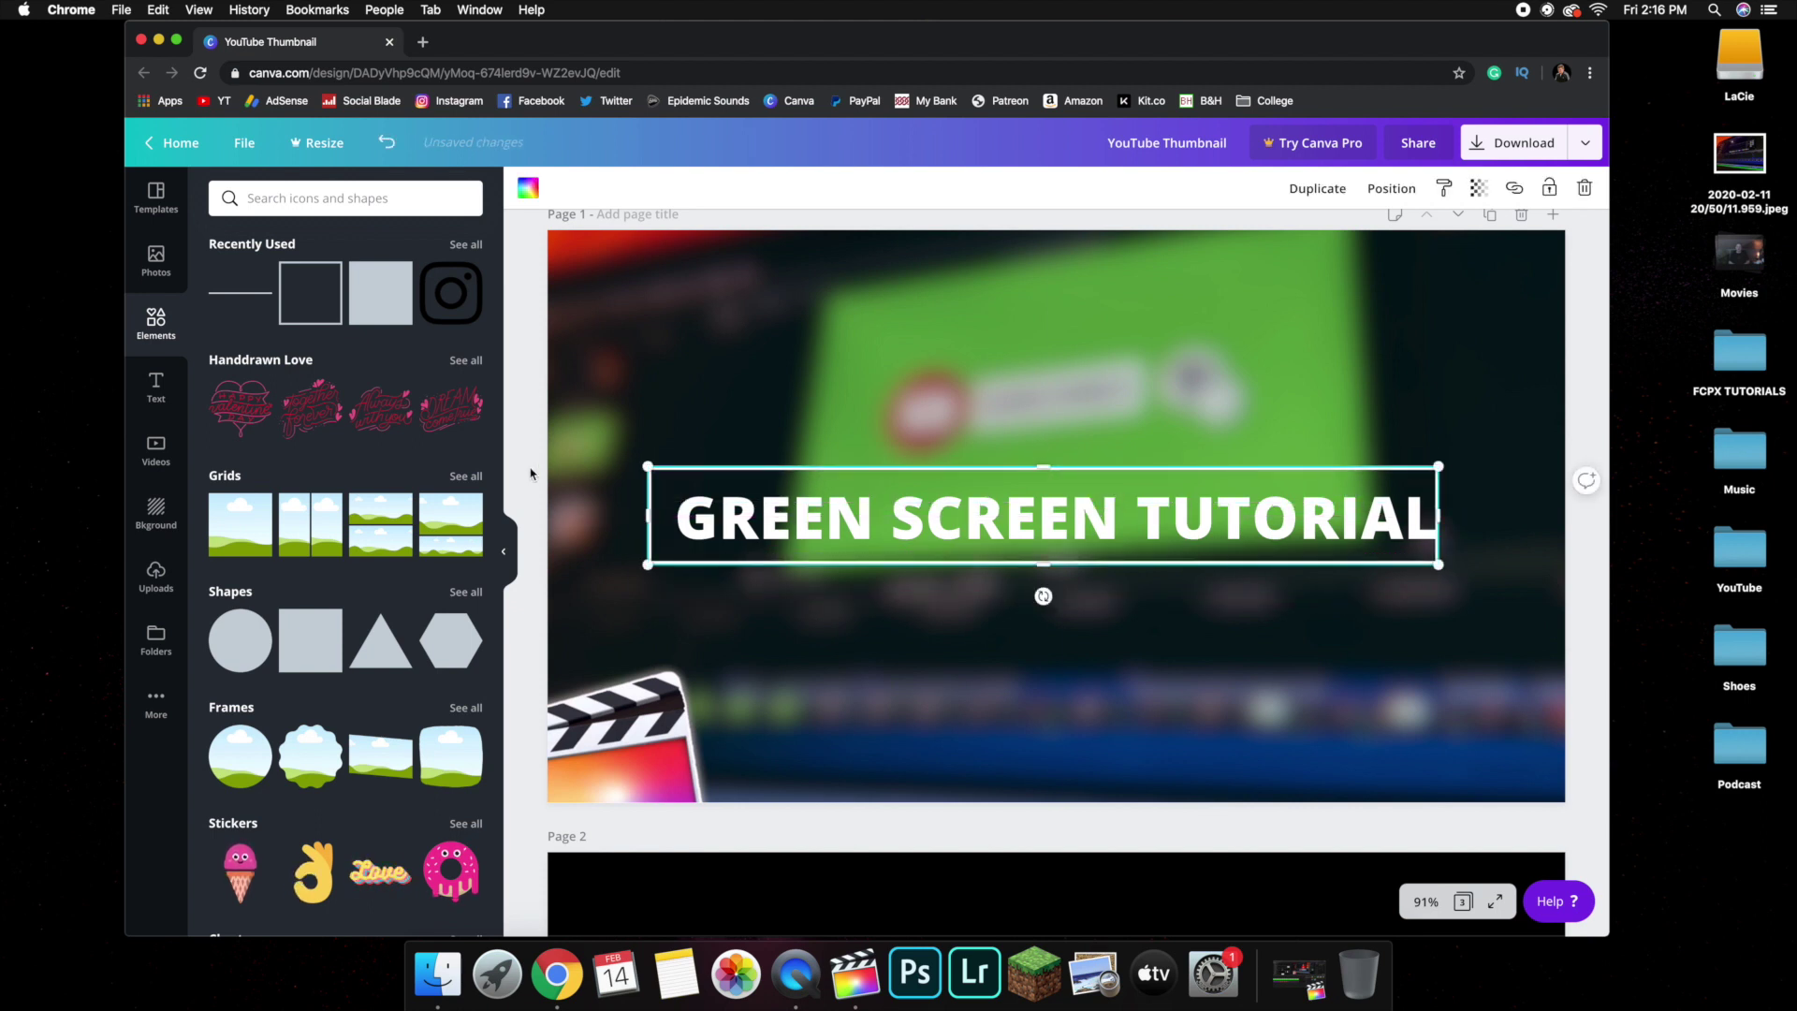
pyautogui.moveTo(734, 473); pyautogui.dragTo(743, 469)
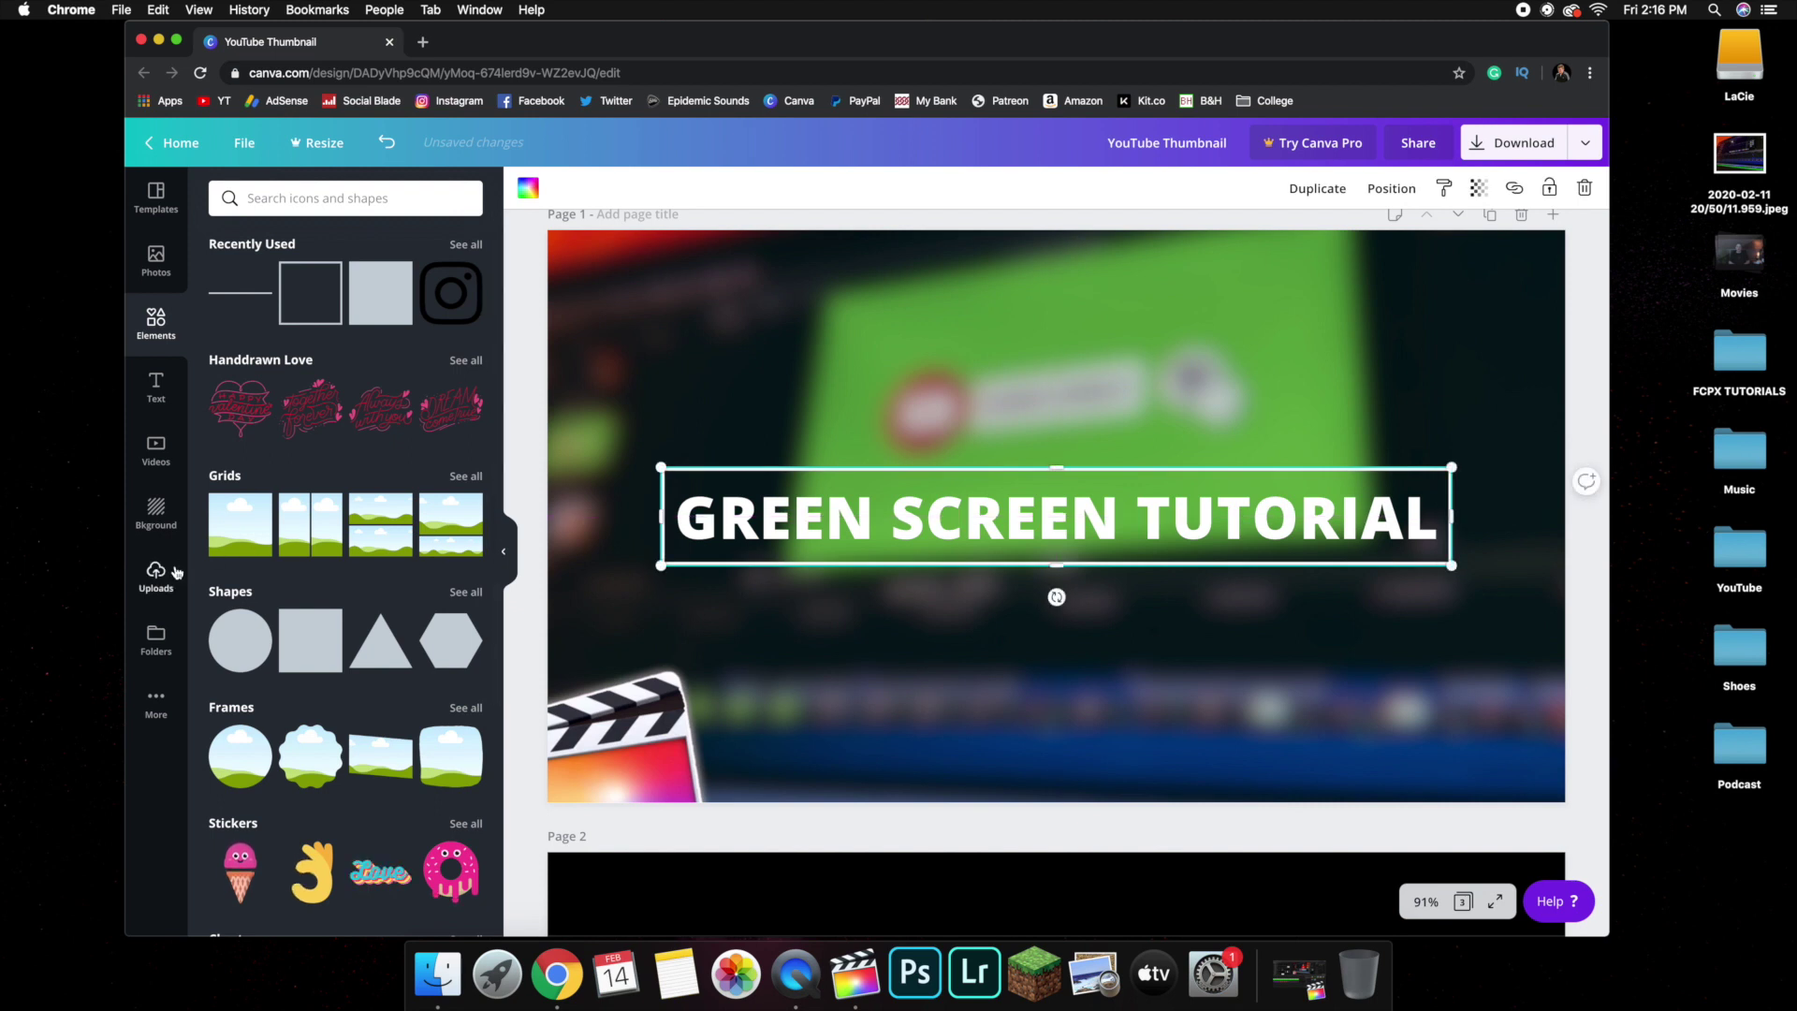
pyautogui.click(156, 388)
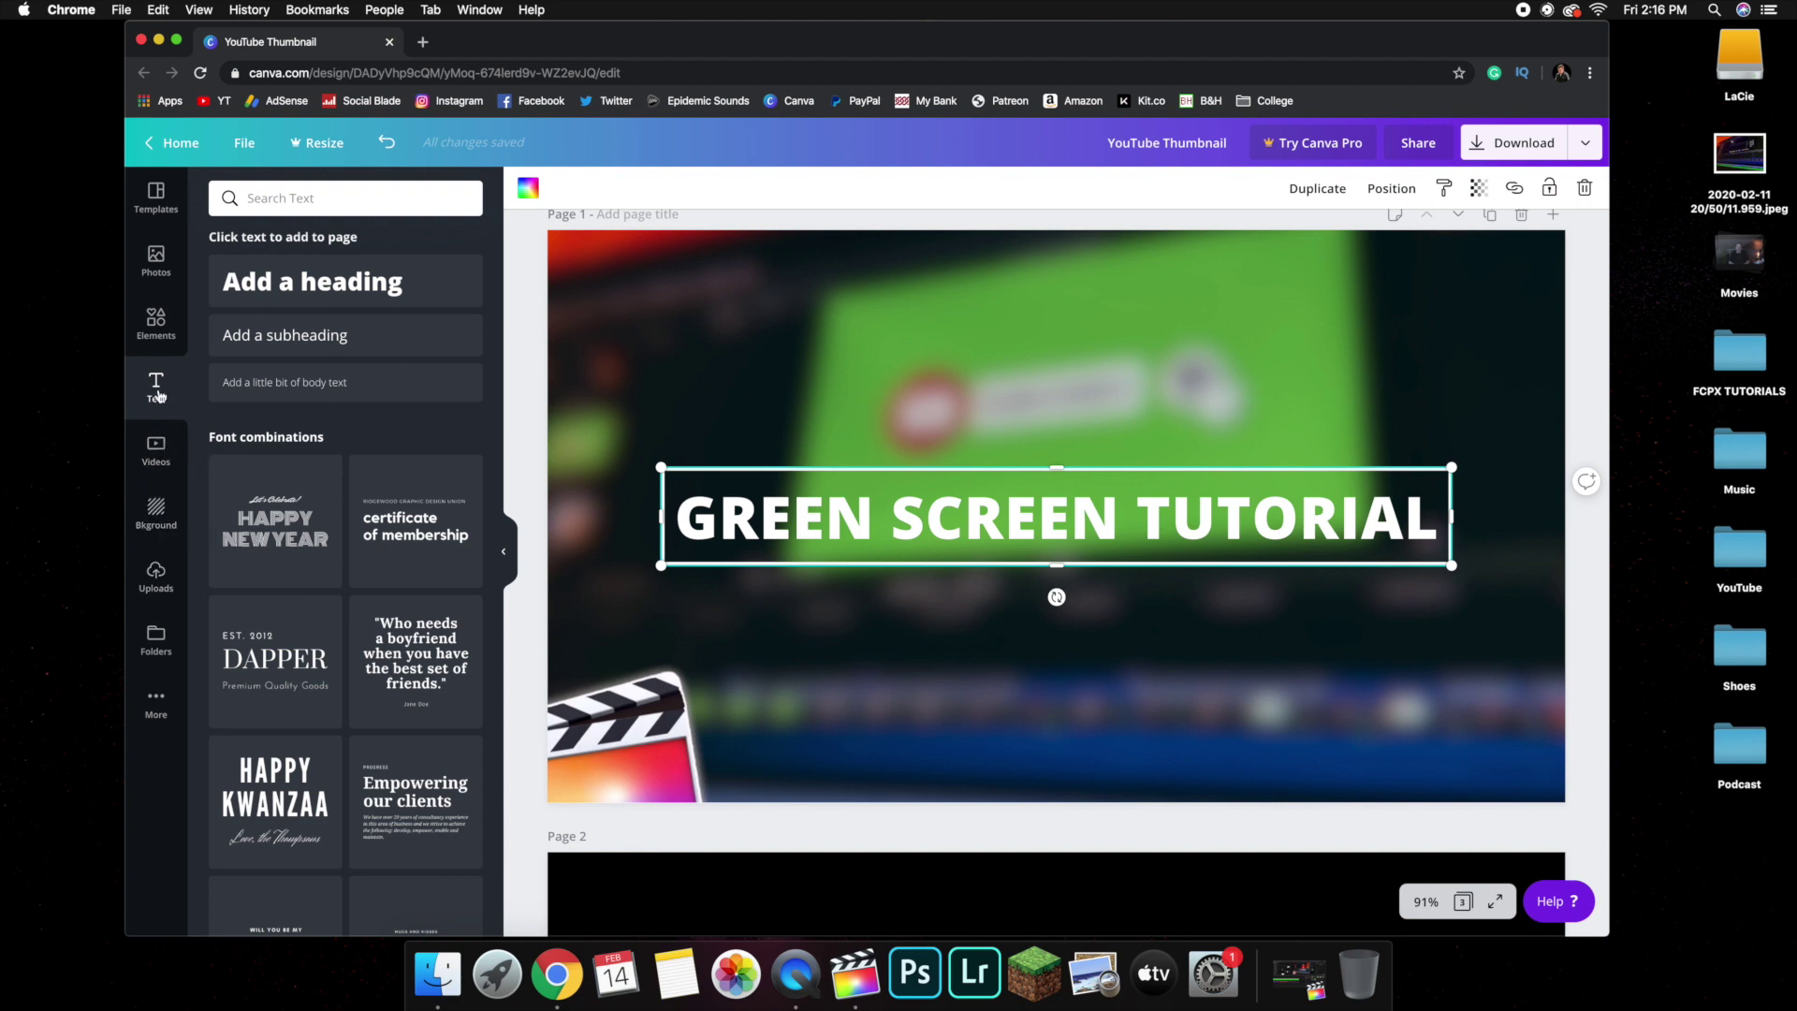
# Upload Thumbnail Test 1.png from Downloads into Canva's Uploads
pyautogui.click(156, 634)
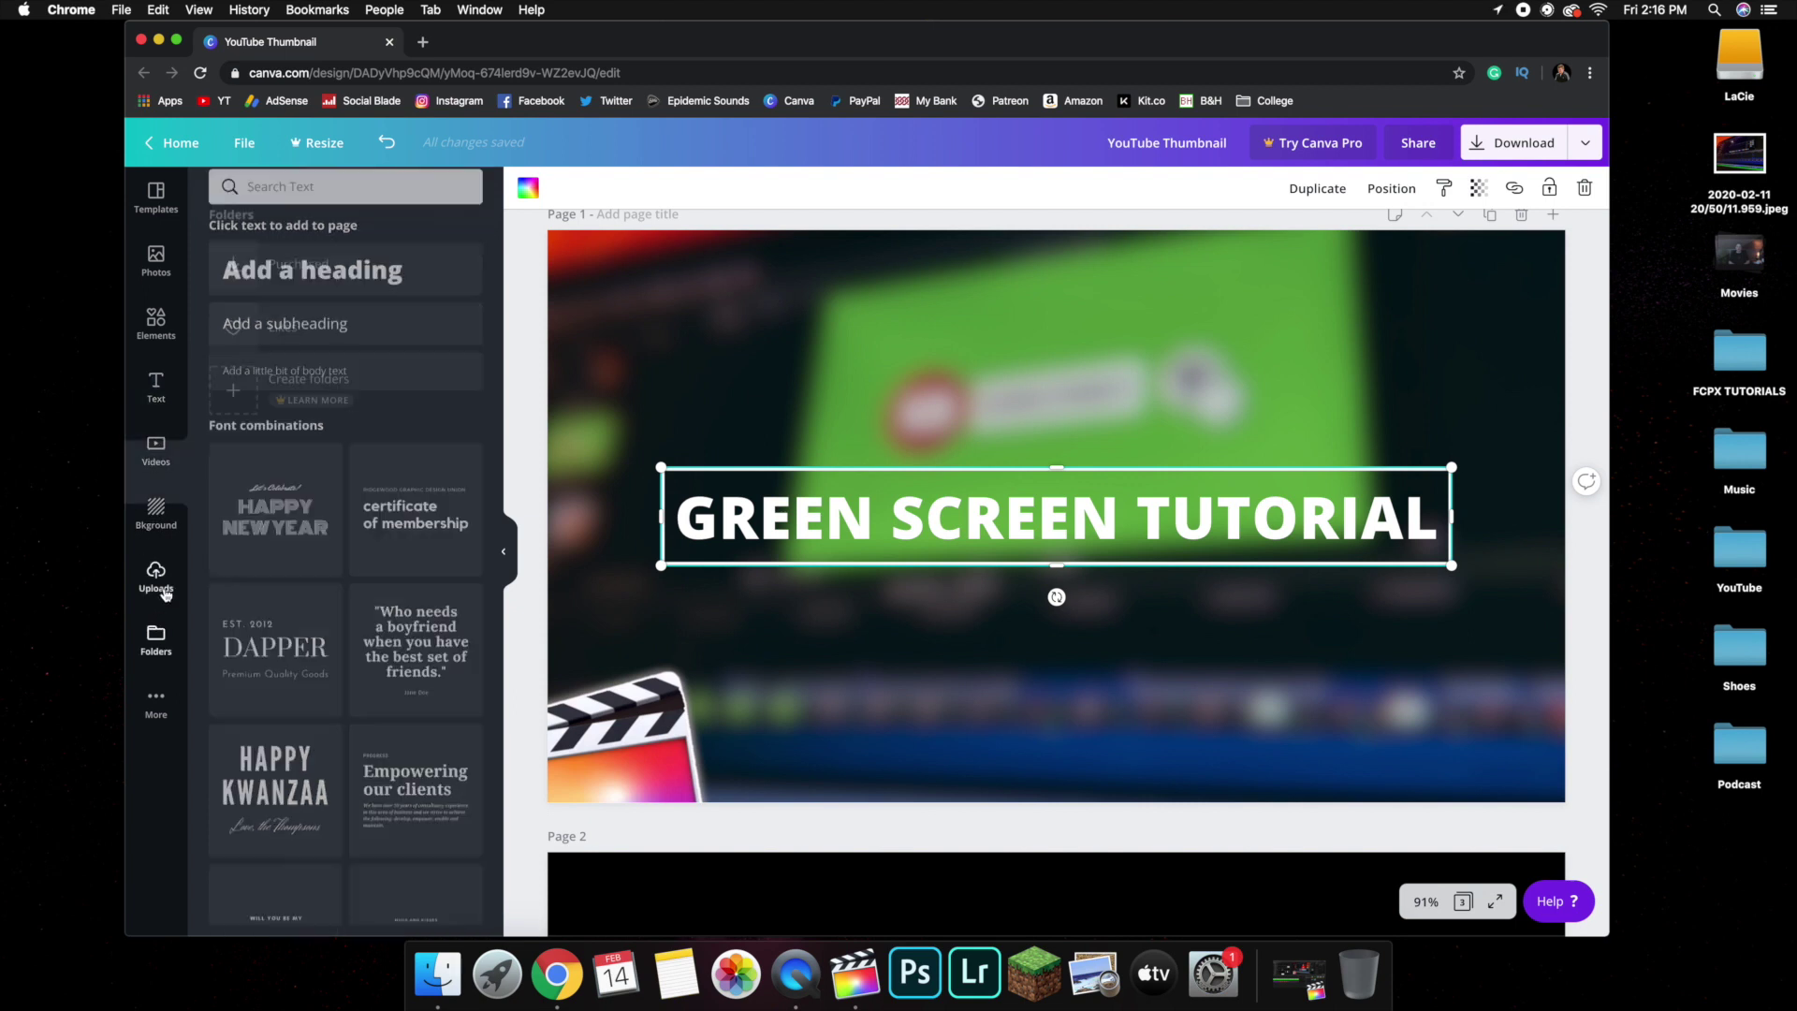
pyautogui.click(153, 573)
pyautogui.click(388, 200)
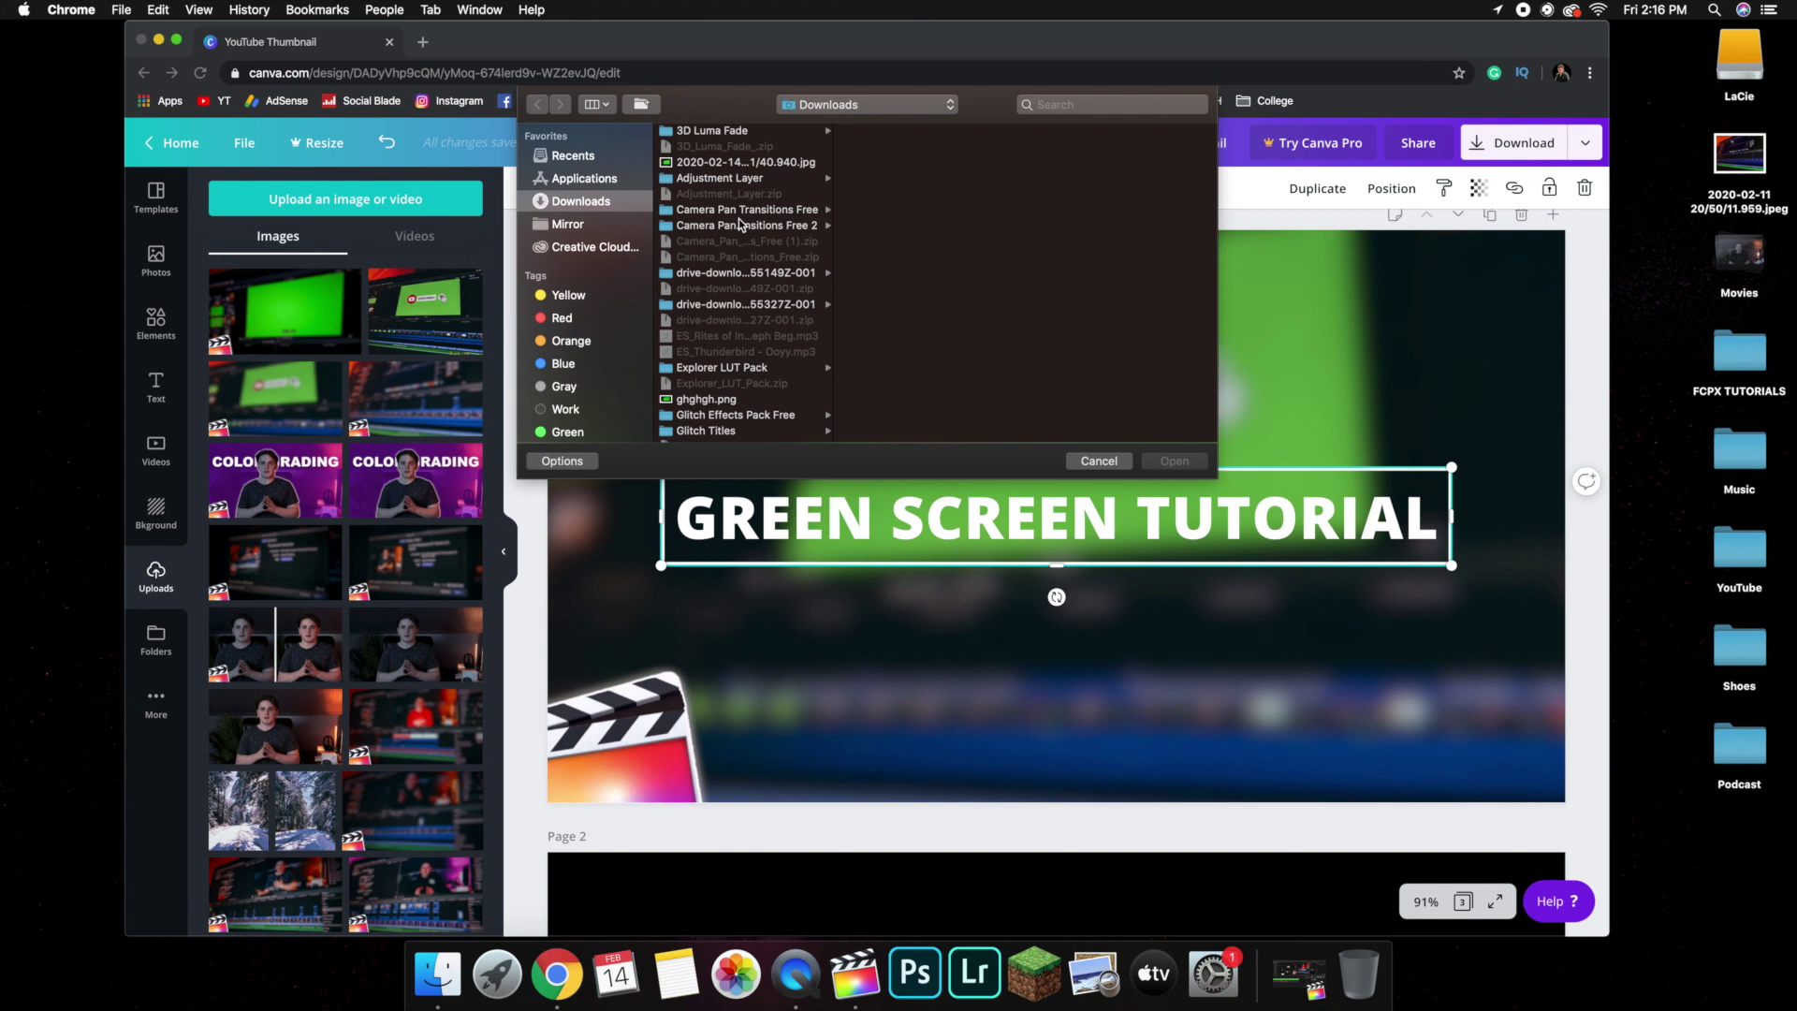
pyautogui.scroll(-5, 714, 279)
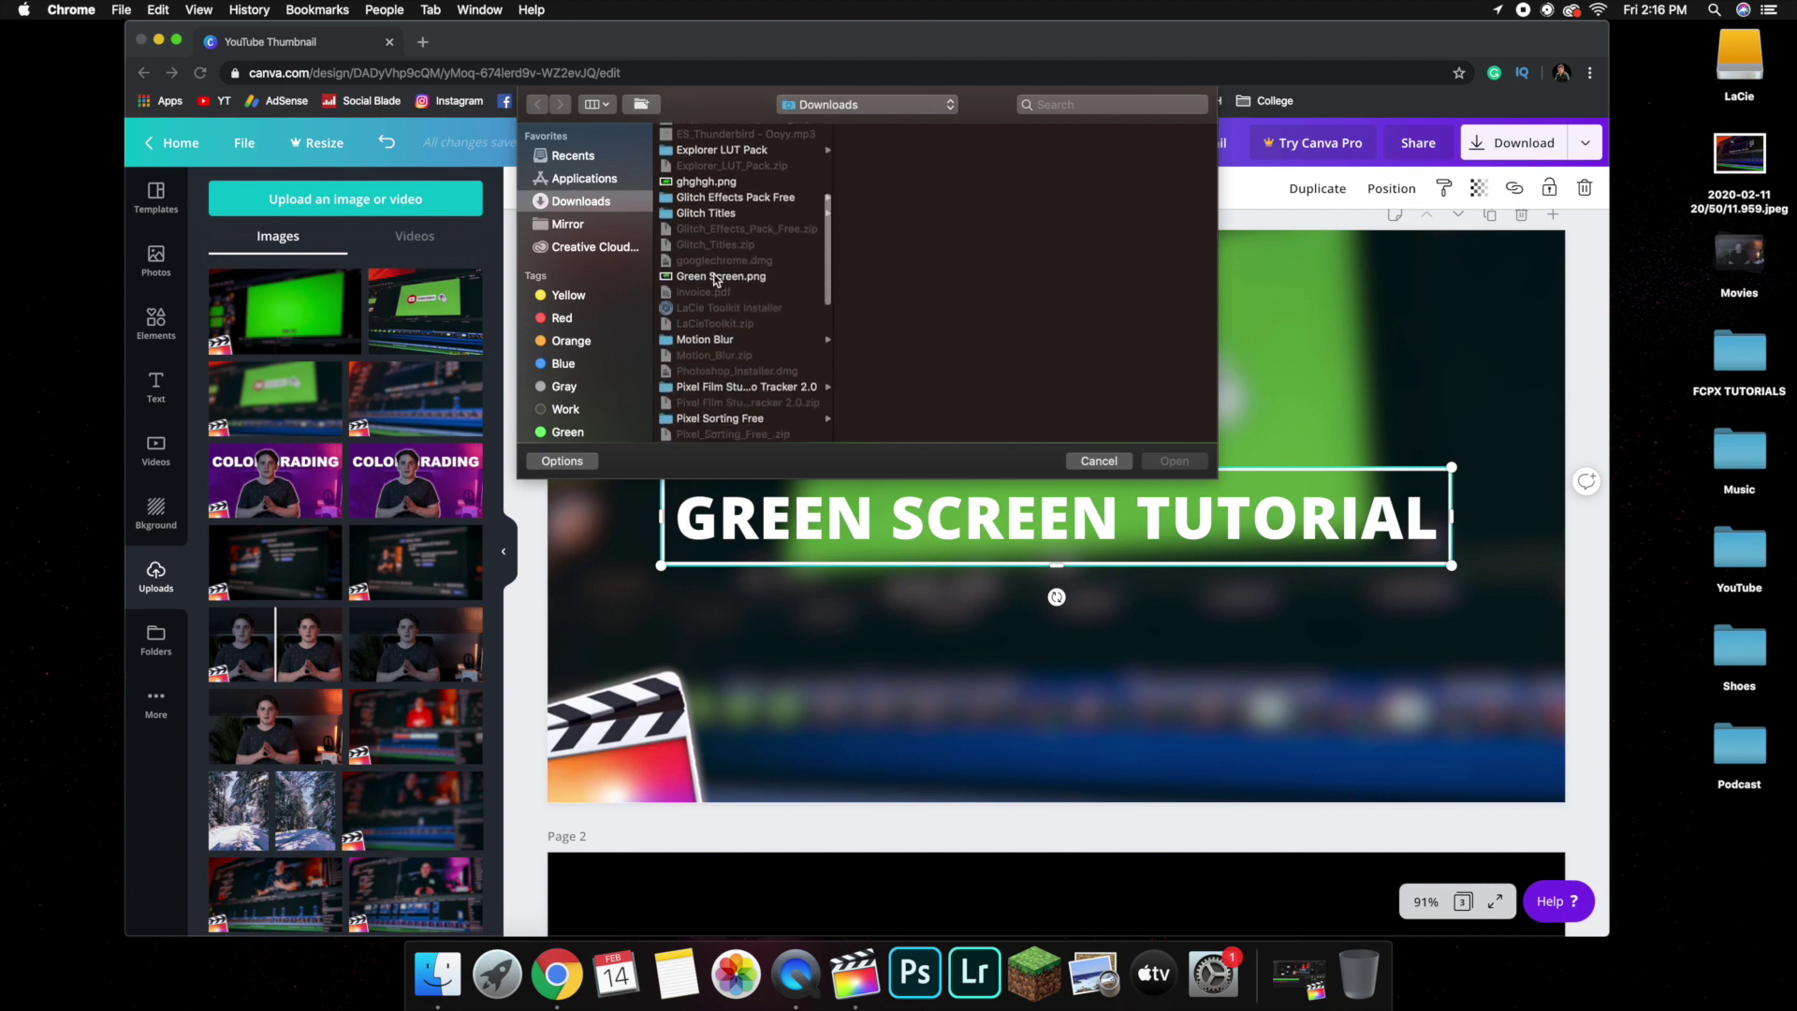
pyautogui.scroll(-12, 714, 279)
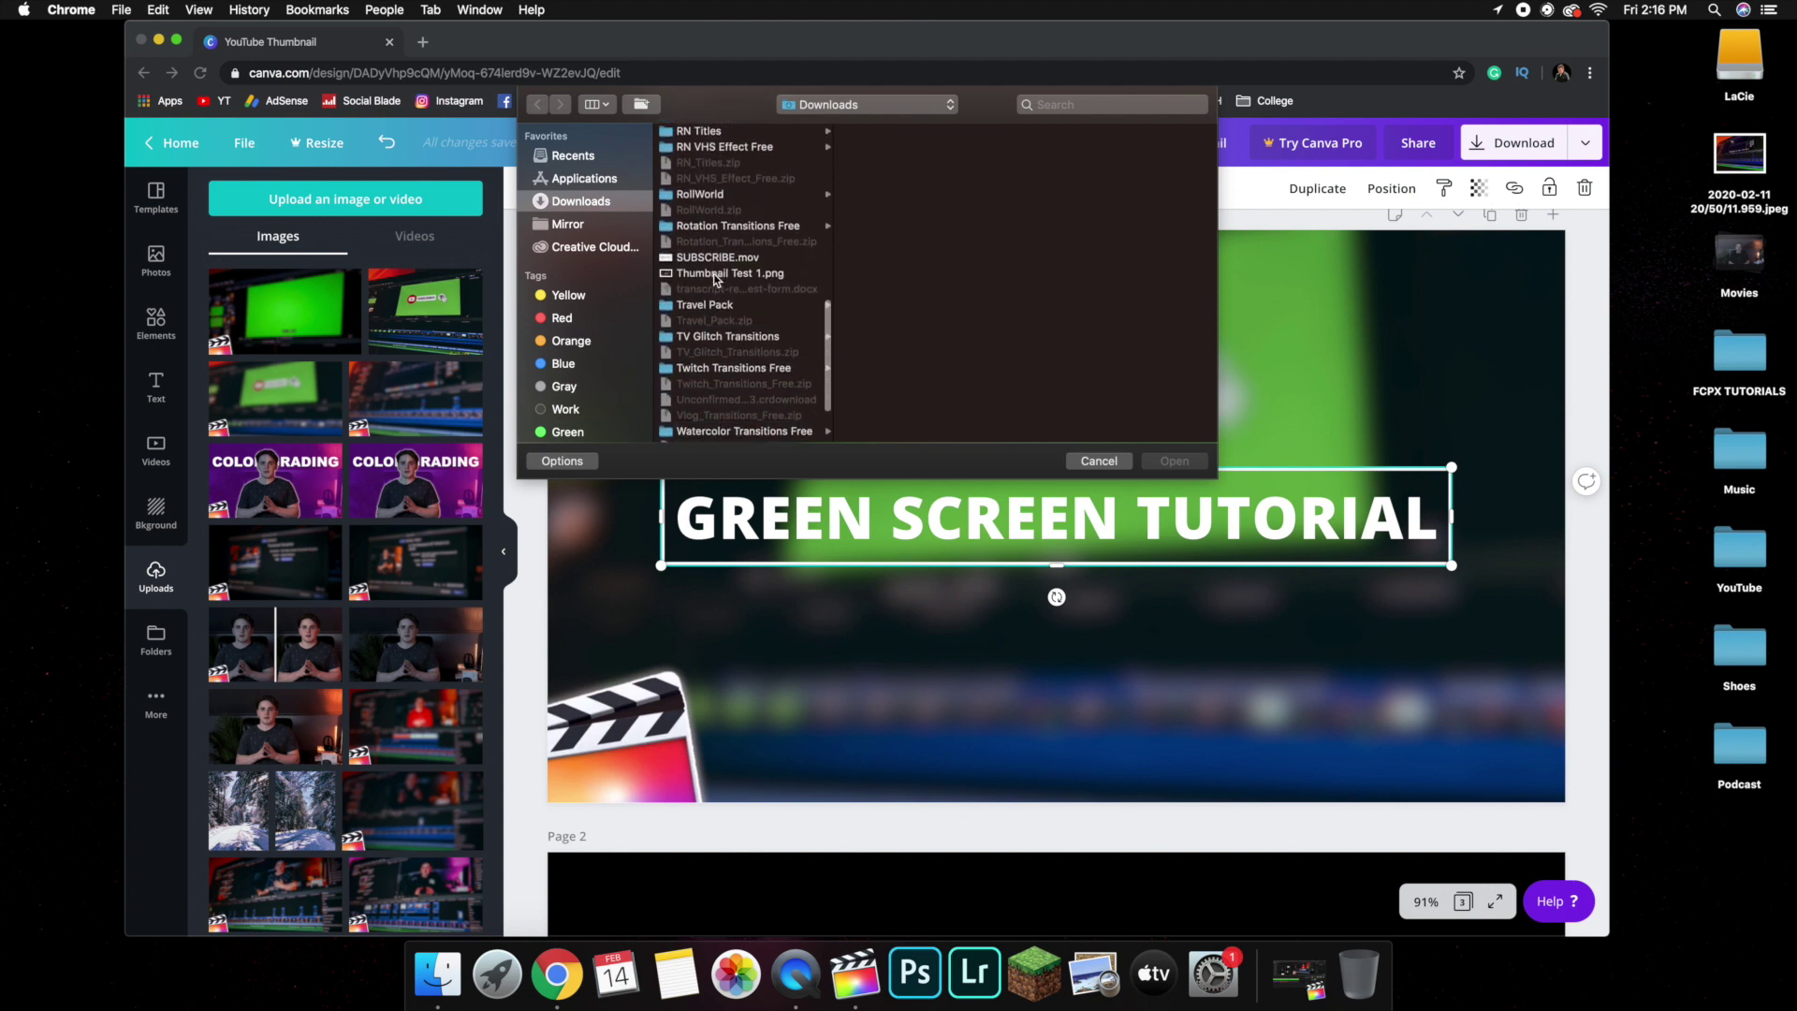
pyautogui.click(714, 274)
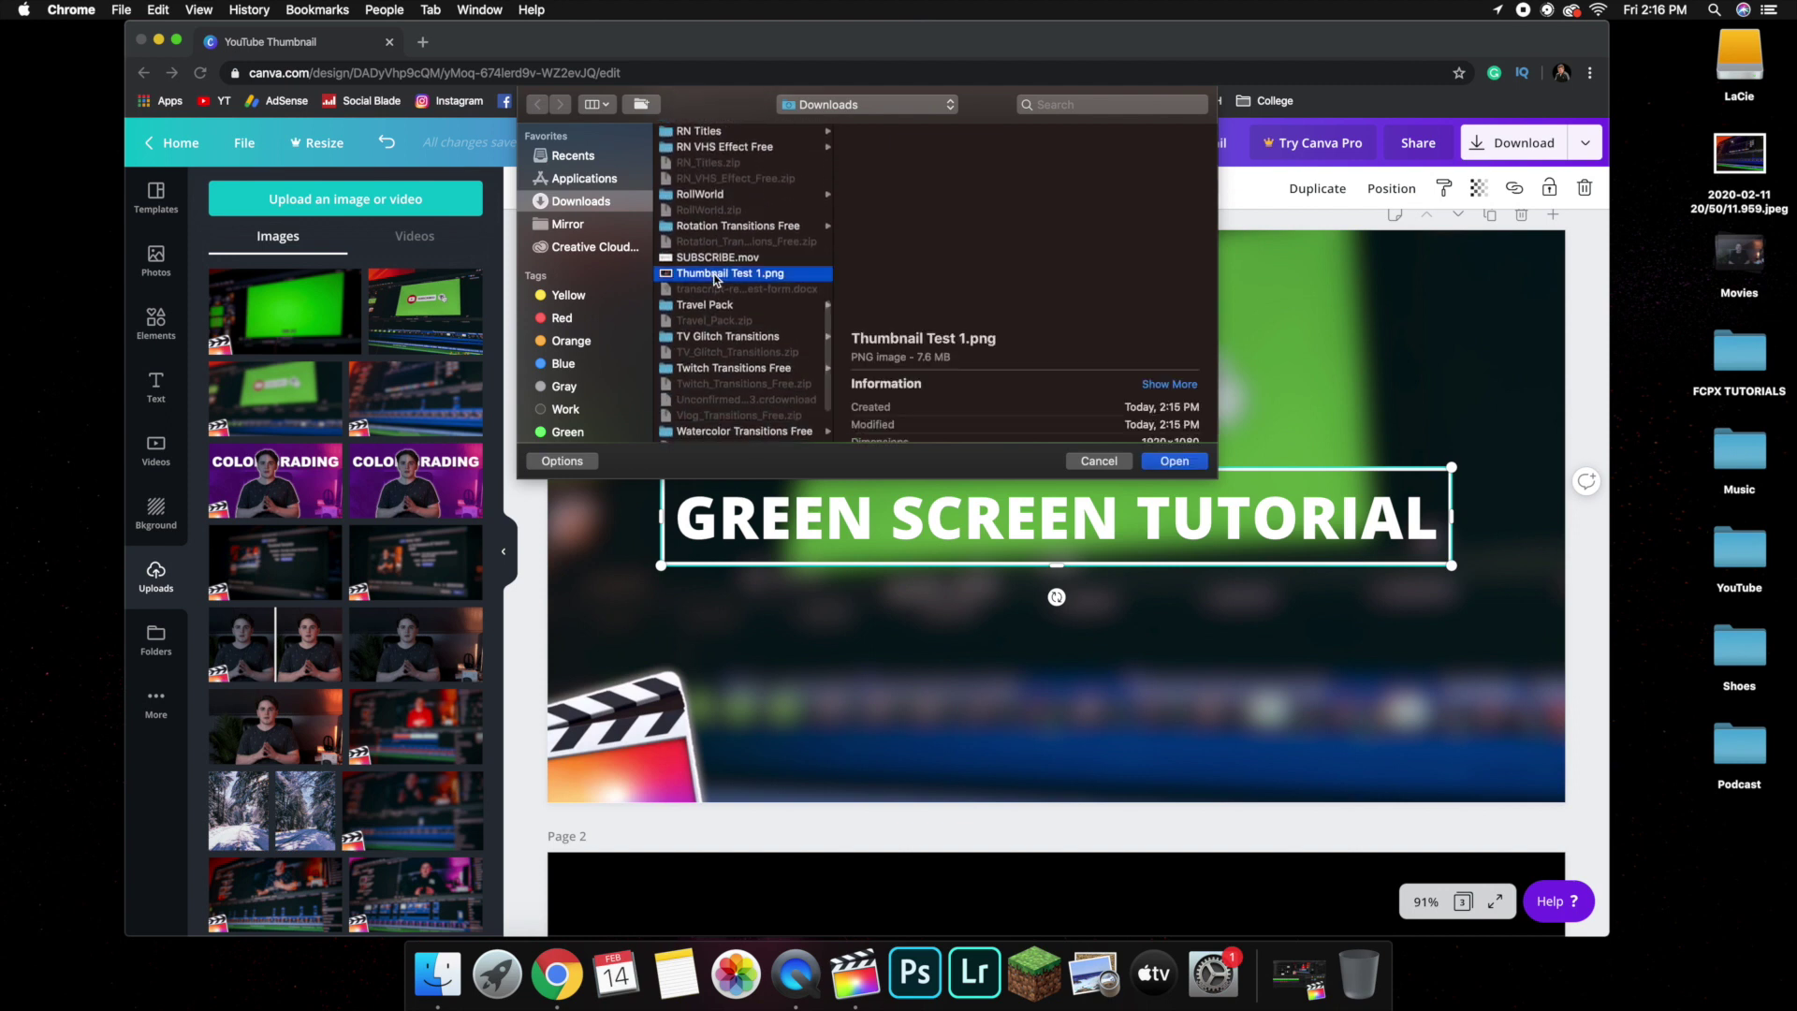
pyautogui.click(1175, 461)
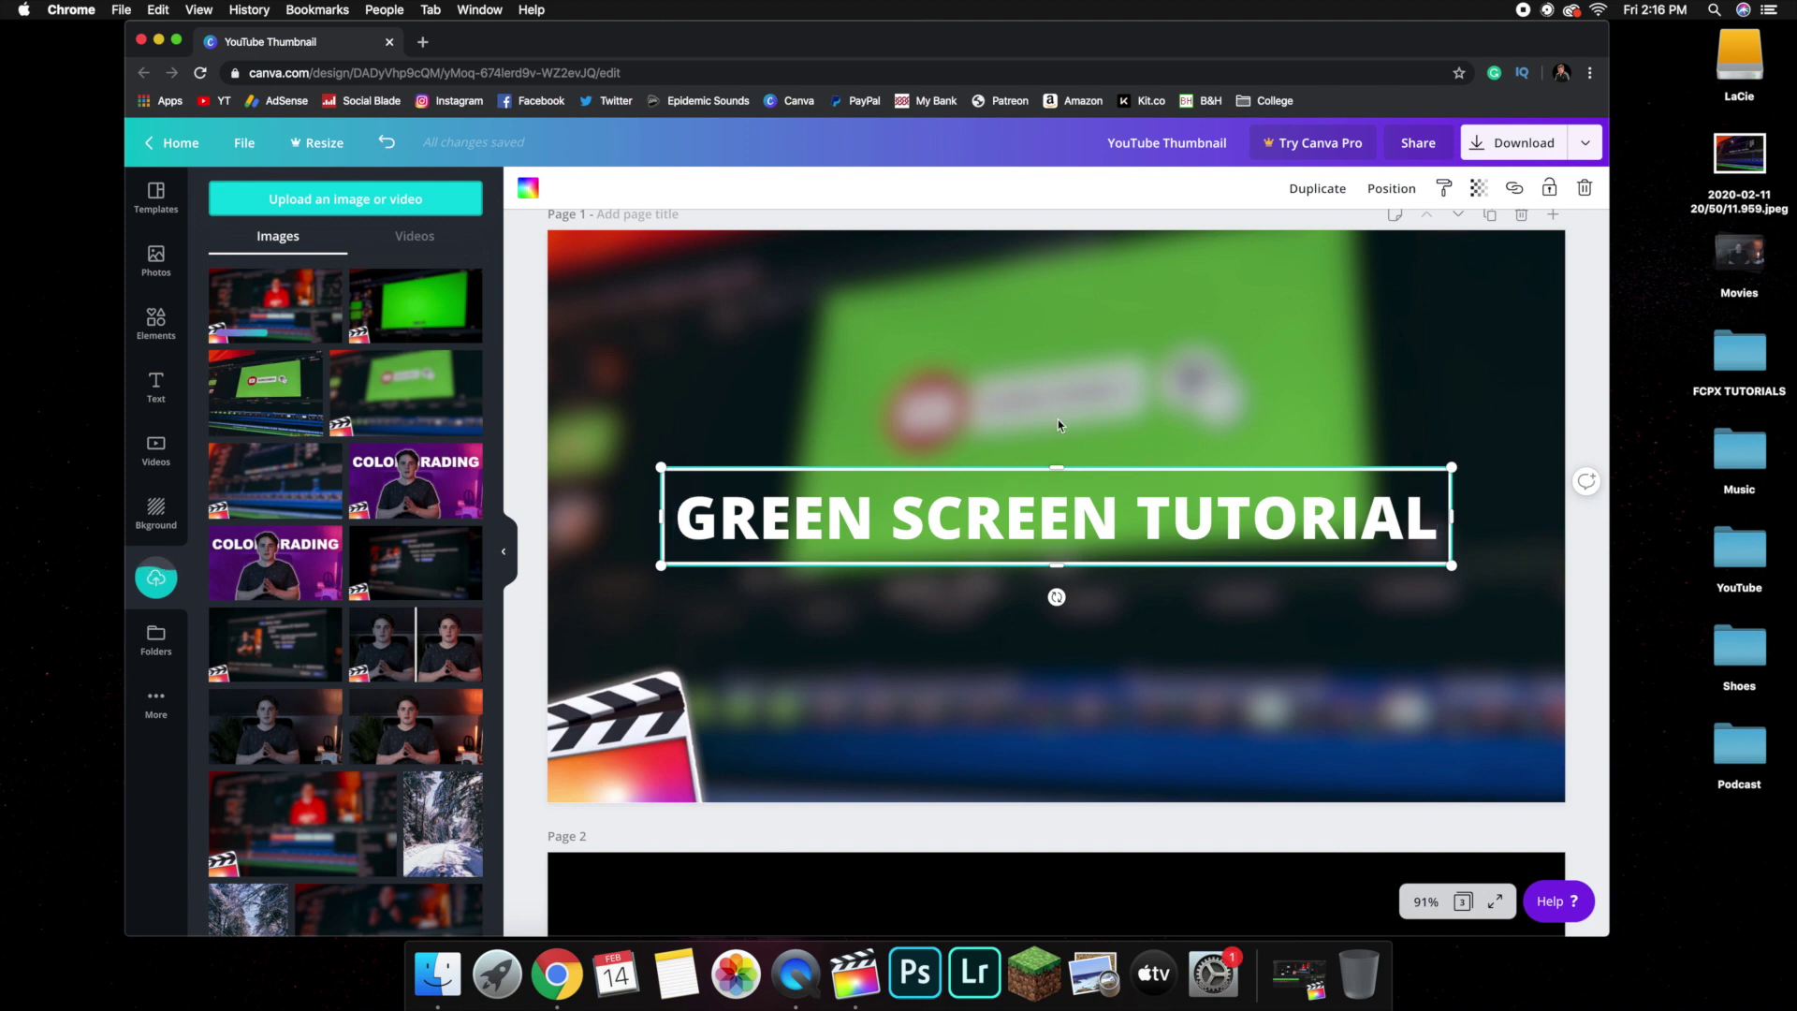
pyautogui.click(529, 367)
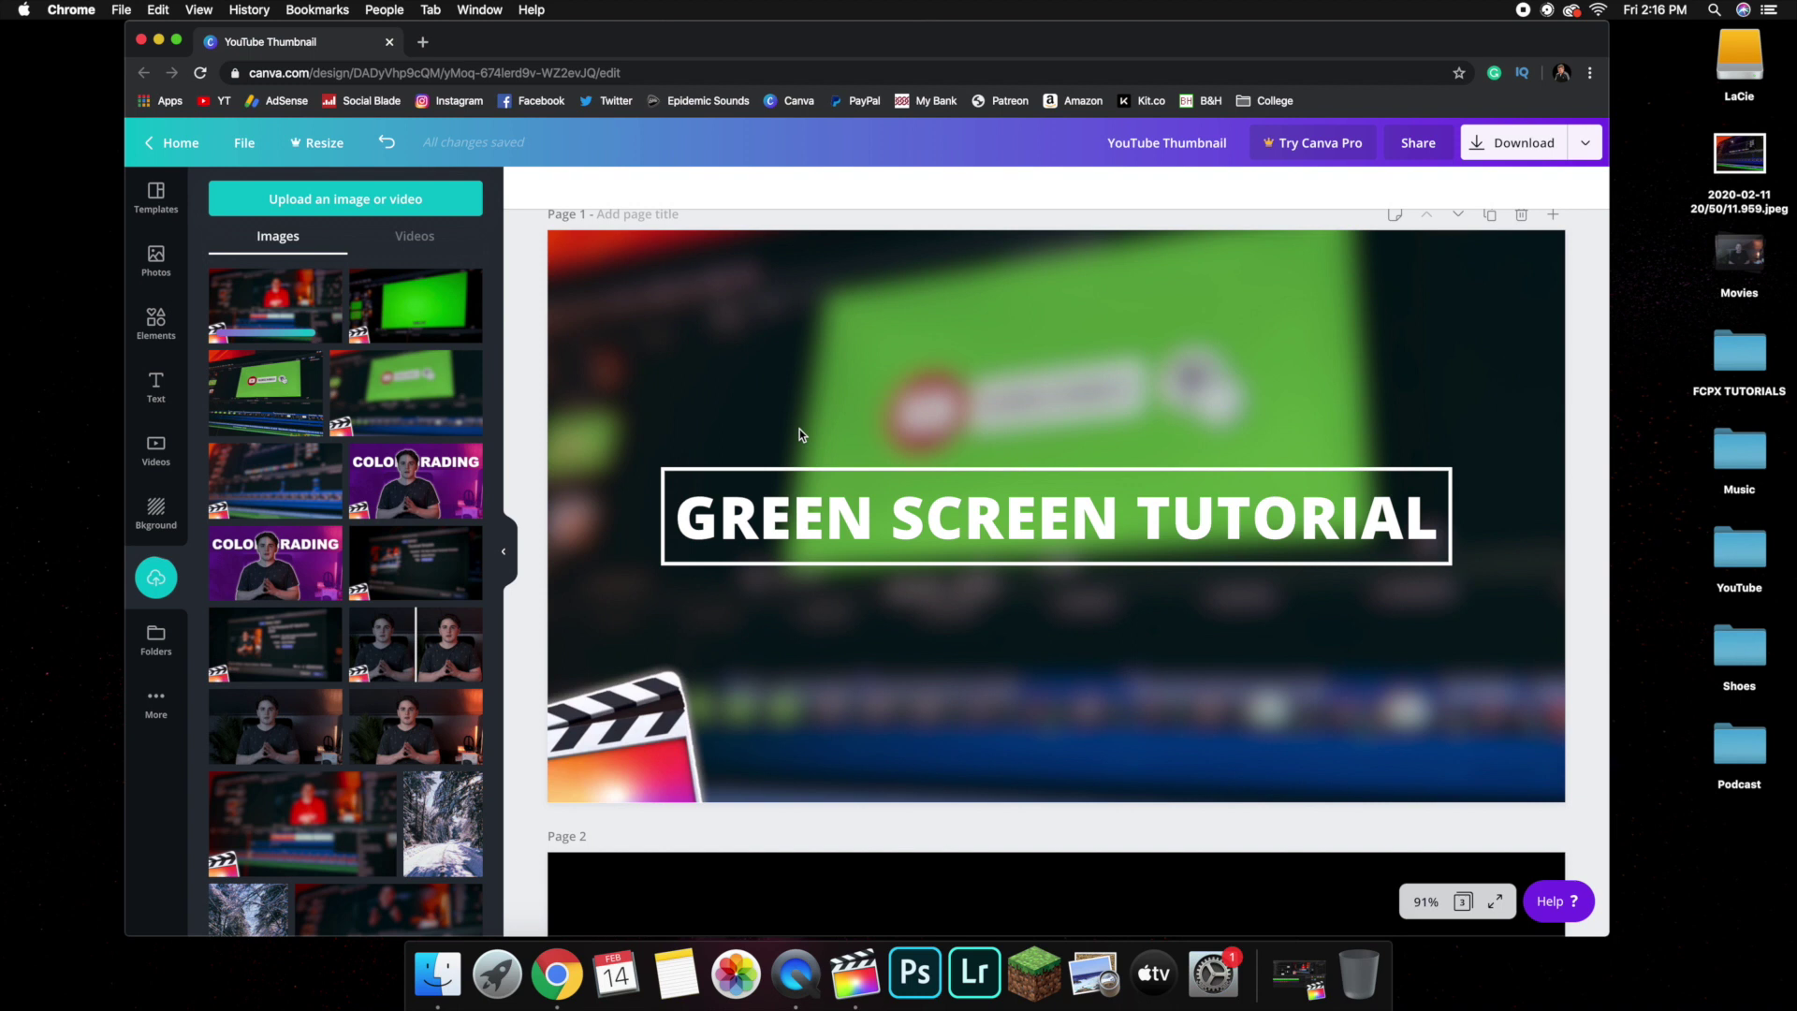
# Try uploaded images as the page background, settling on the blurred red-shirt Thumbnail Test 1 frame
pyautogui.moveTo(454, 473); pyautogui.dragTo(573, 492)
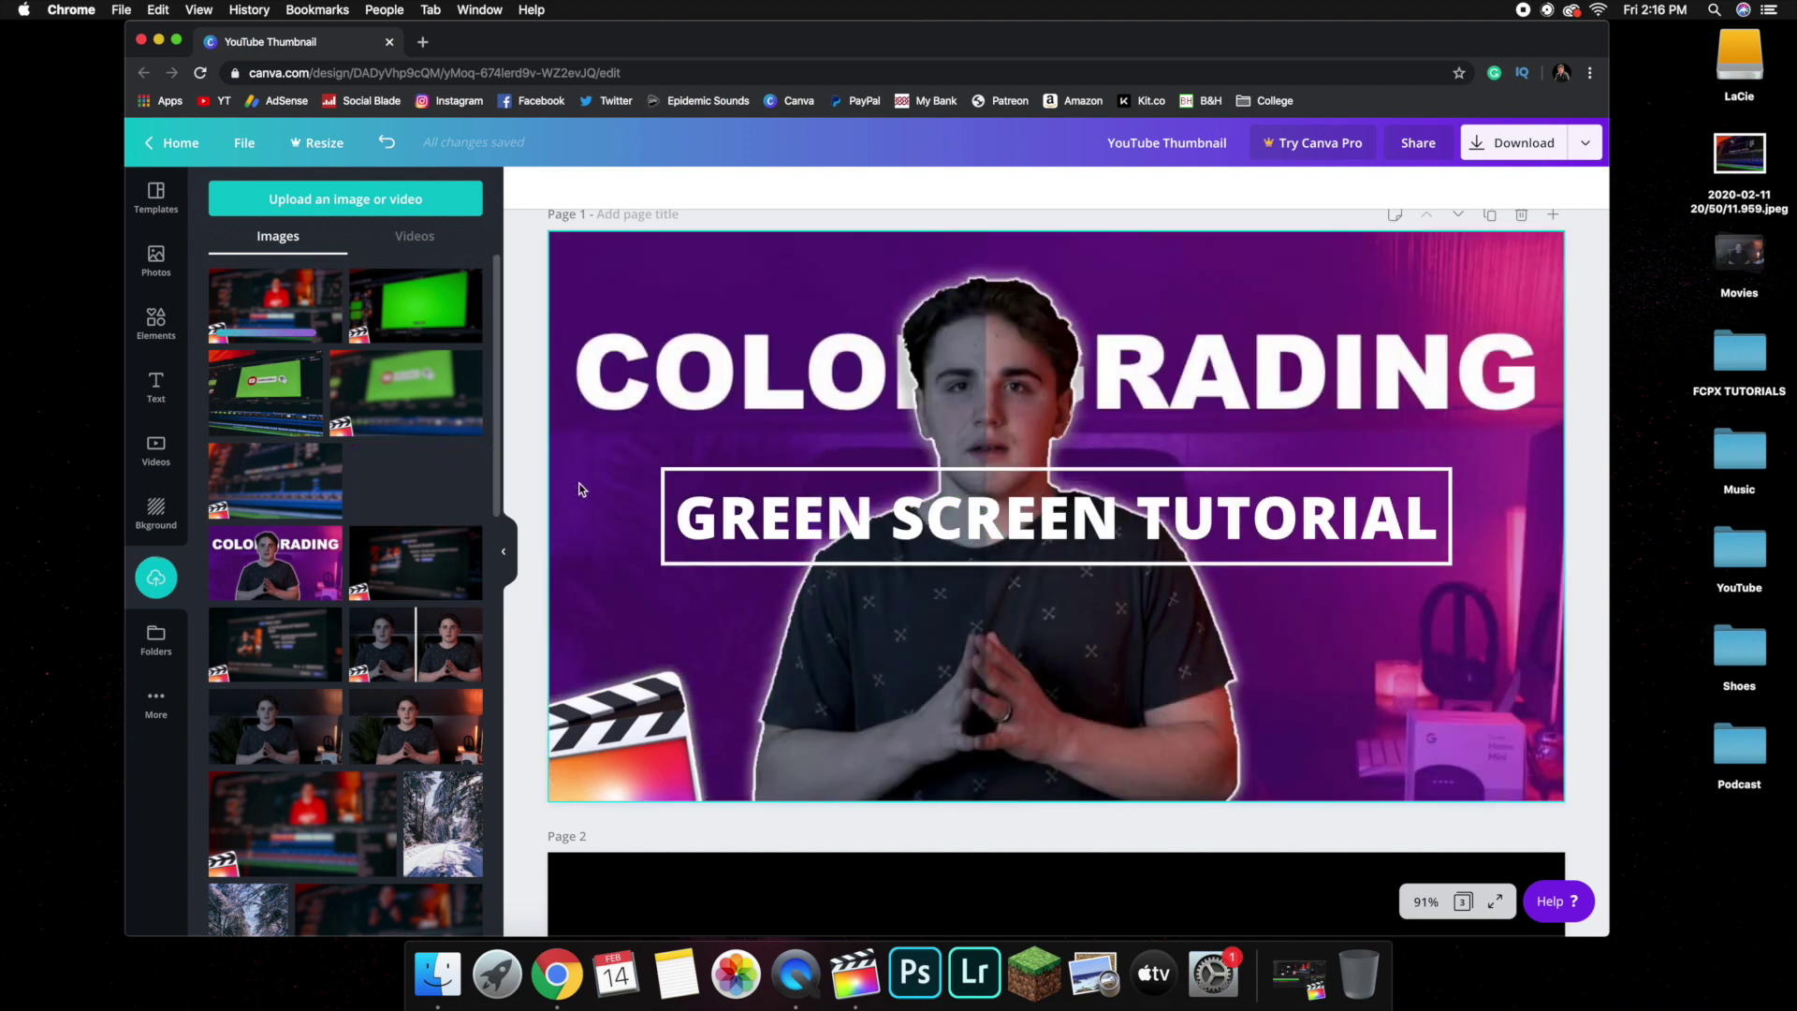
pyautogui.moveTo(419, 604); pyautogui.dragTo(573, 604)
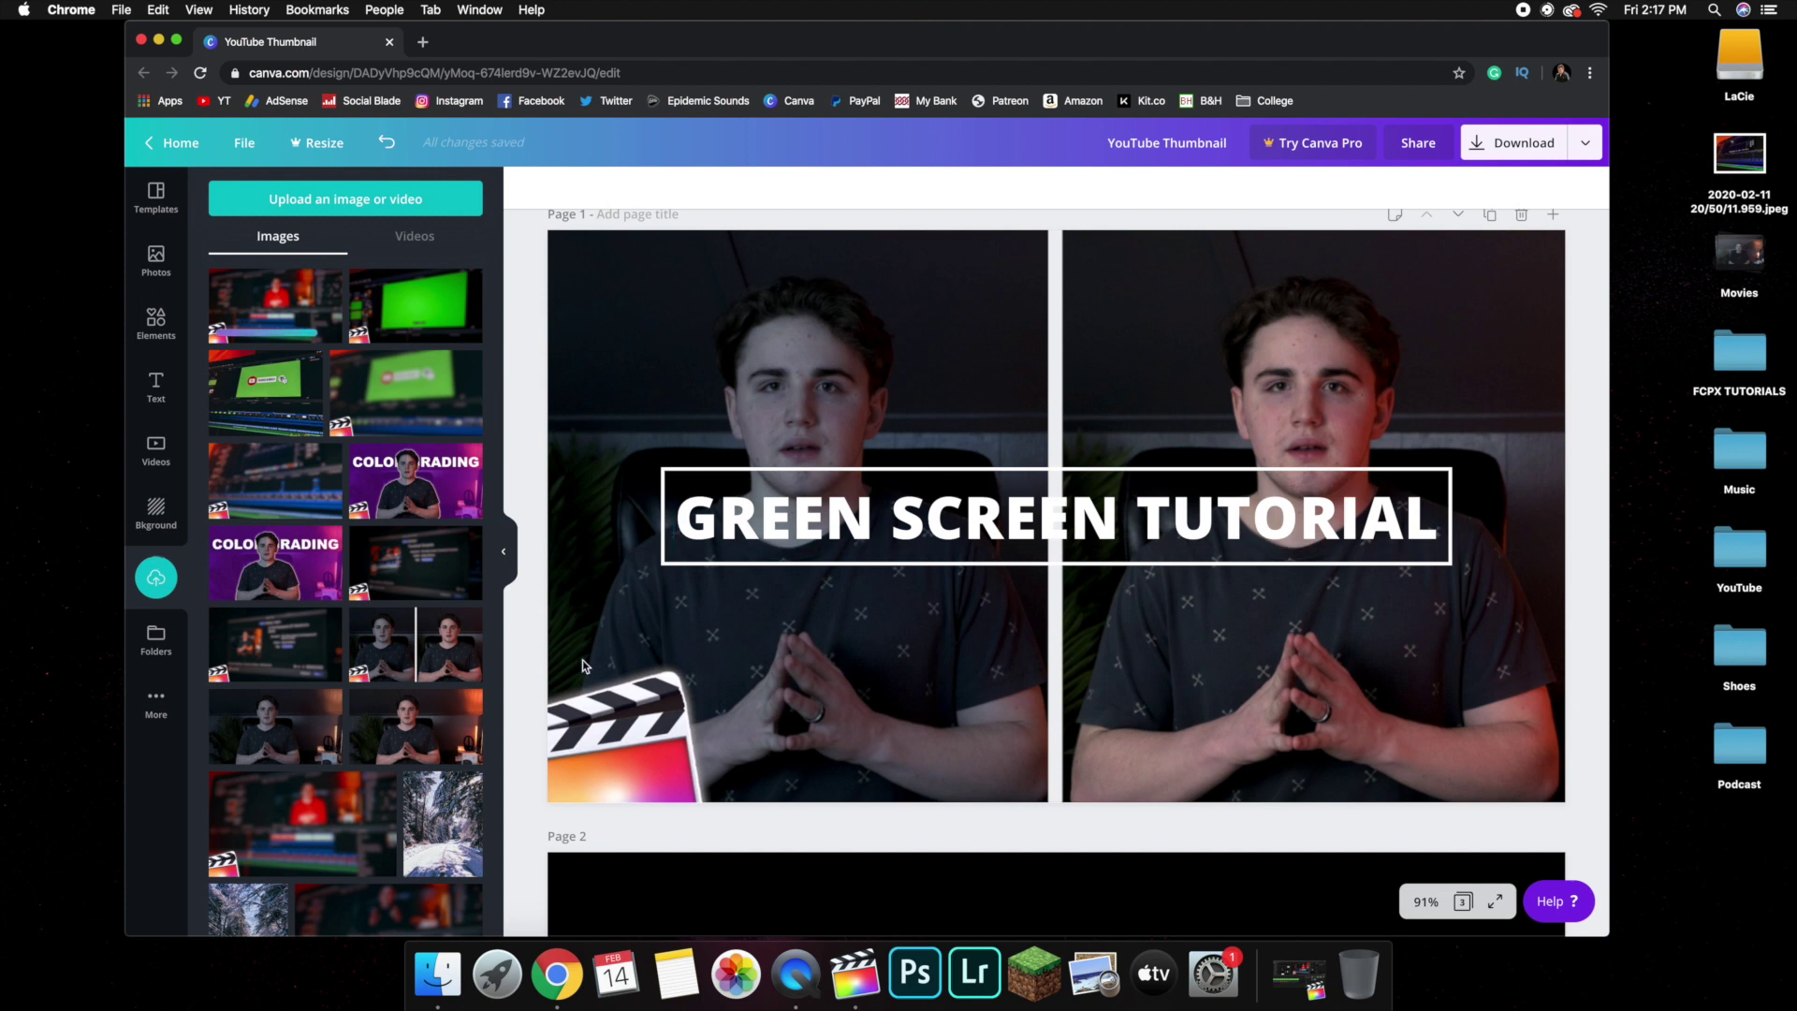
pyautogui.scroll(-3, 331, 680)
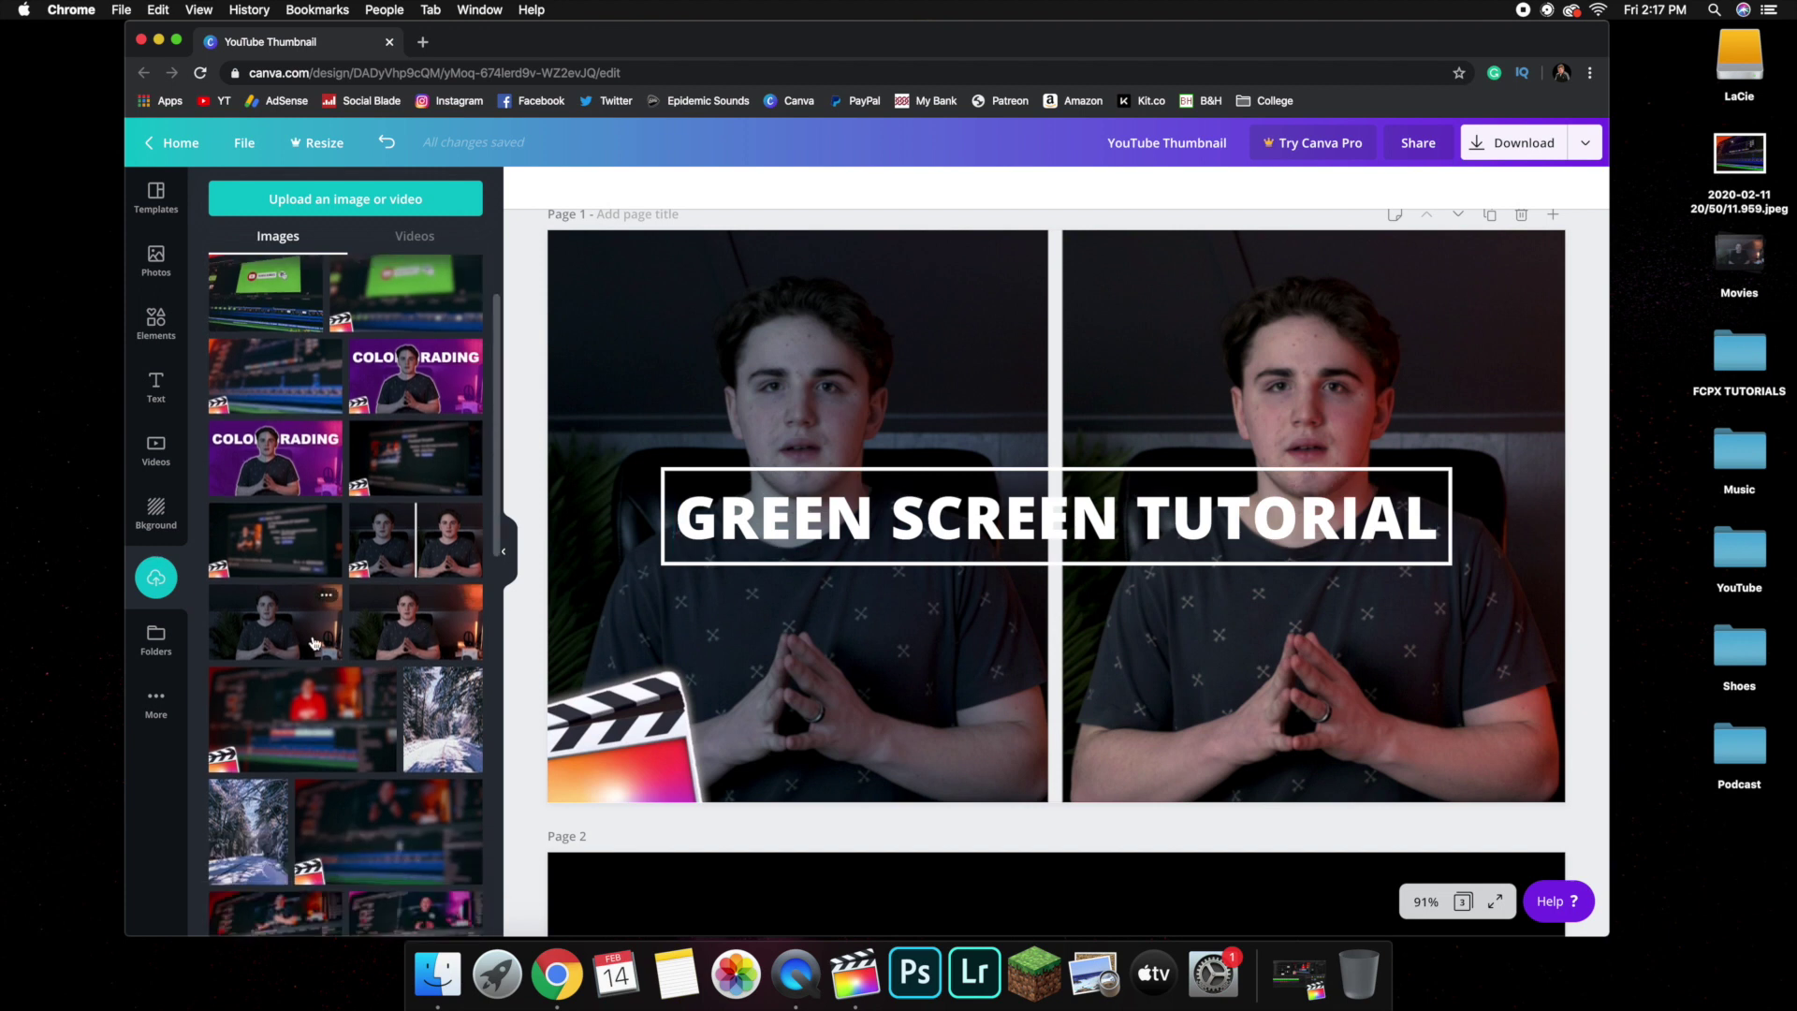
pyautogui.scroll(3, 327, 656)
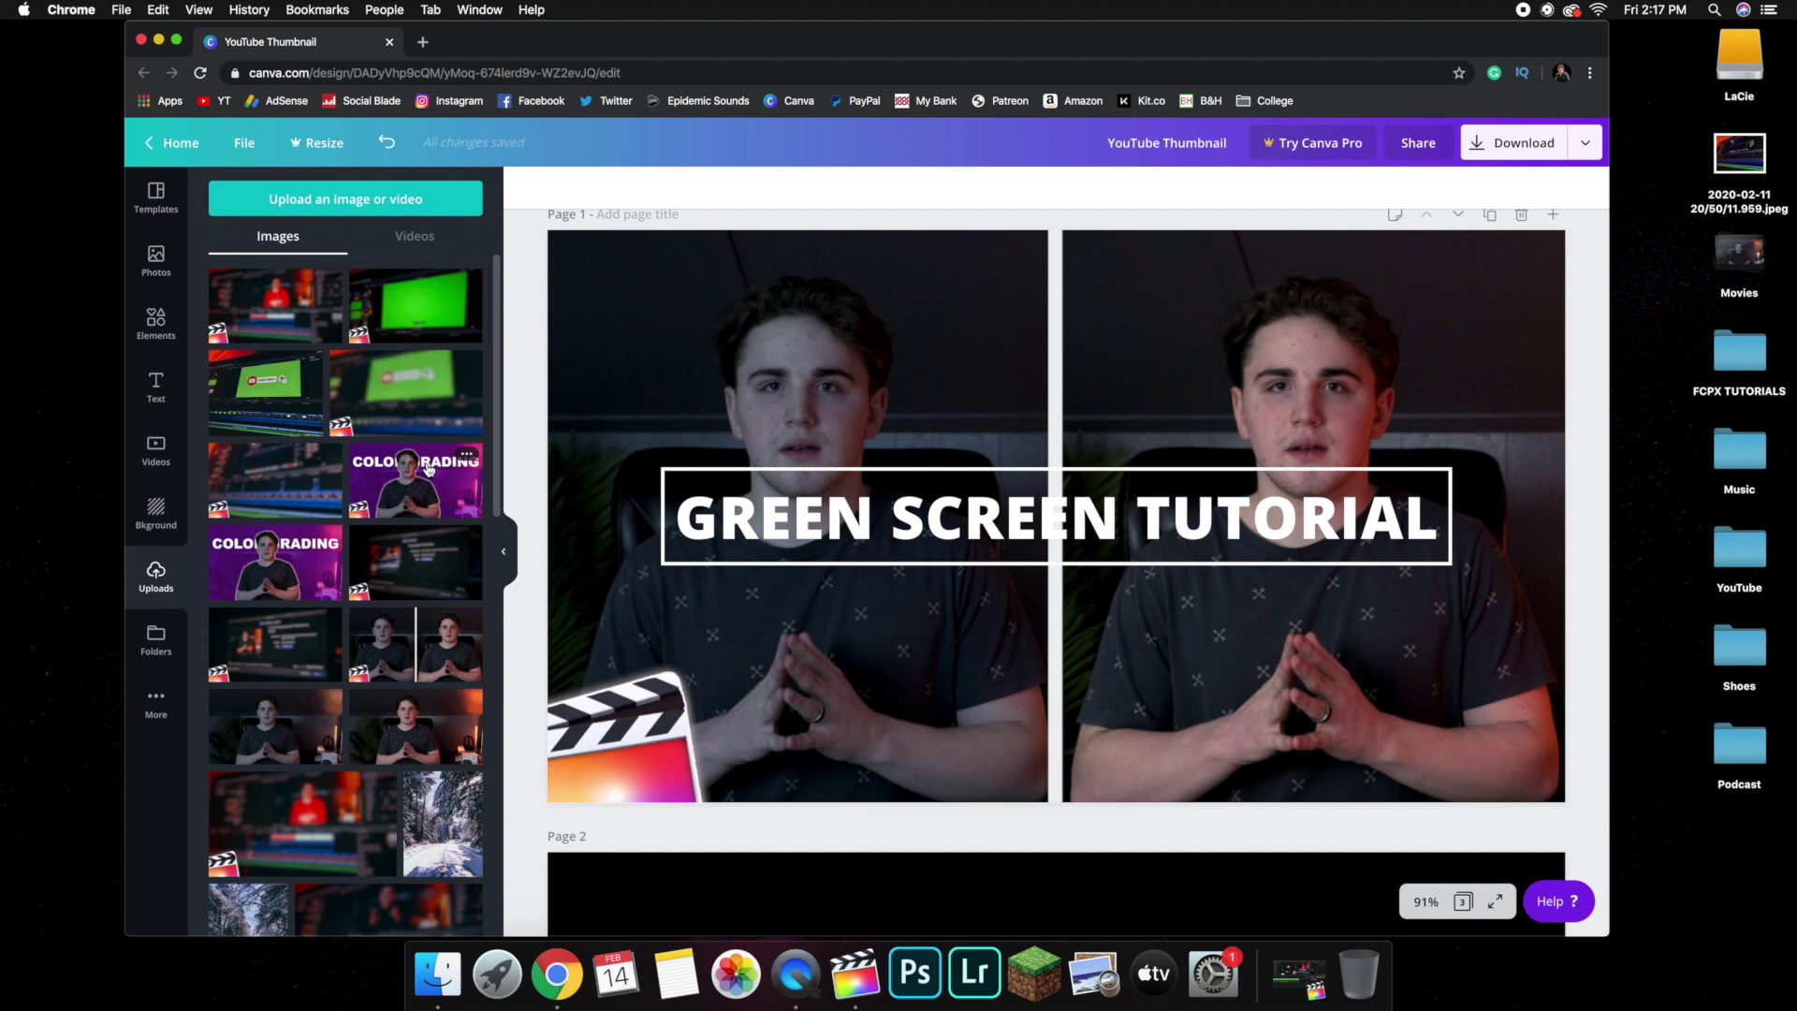
pyautogui.moveTo(299, 313); pyautogui.dragTo(592, 352)
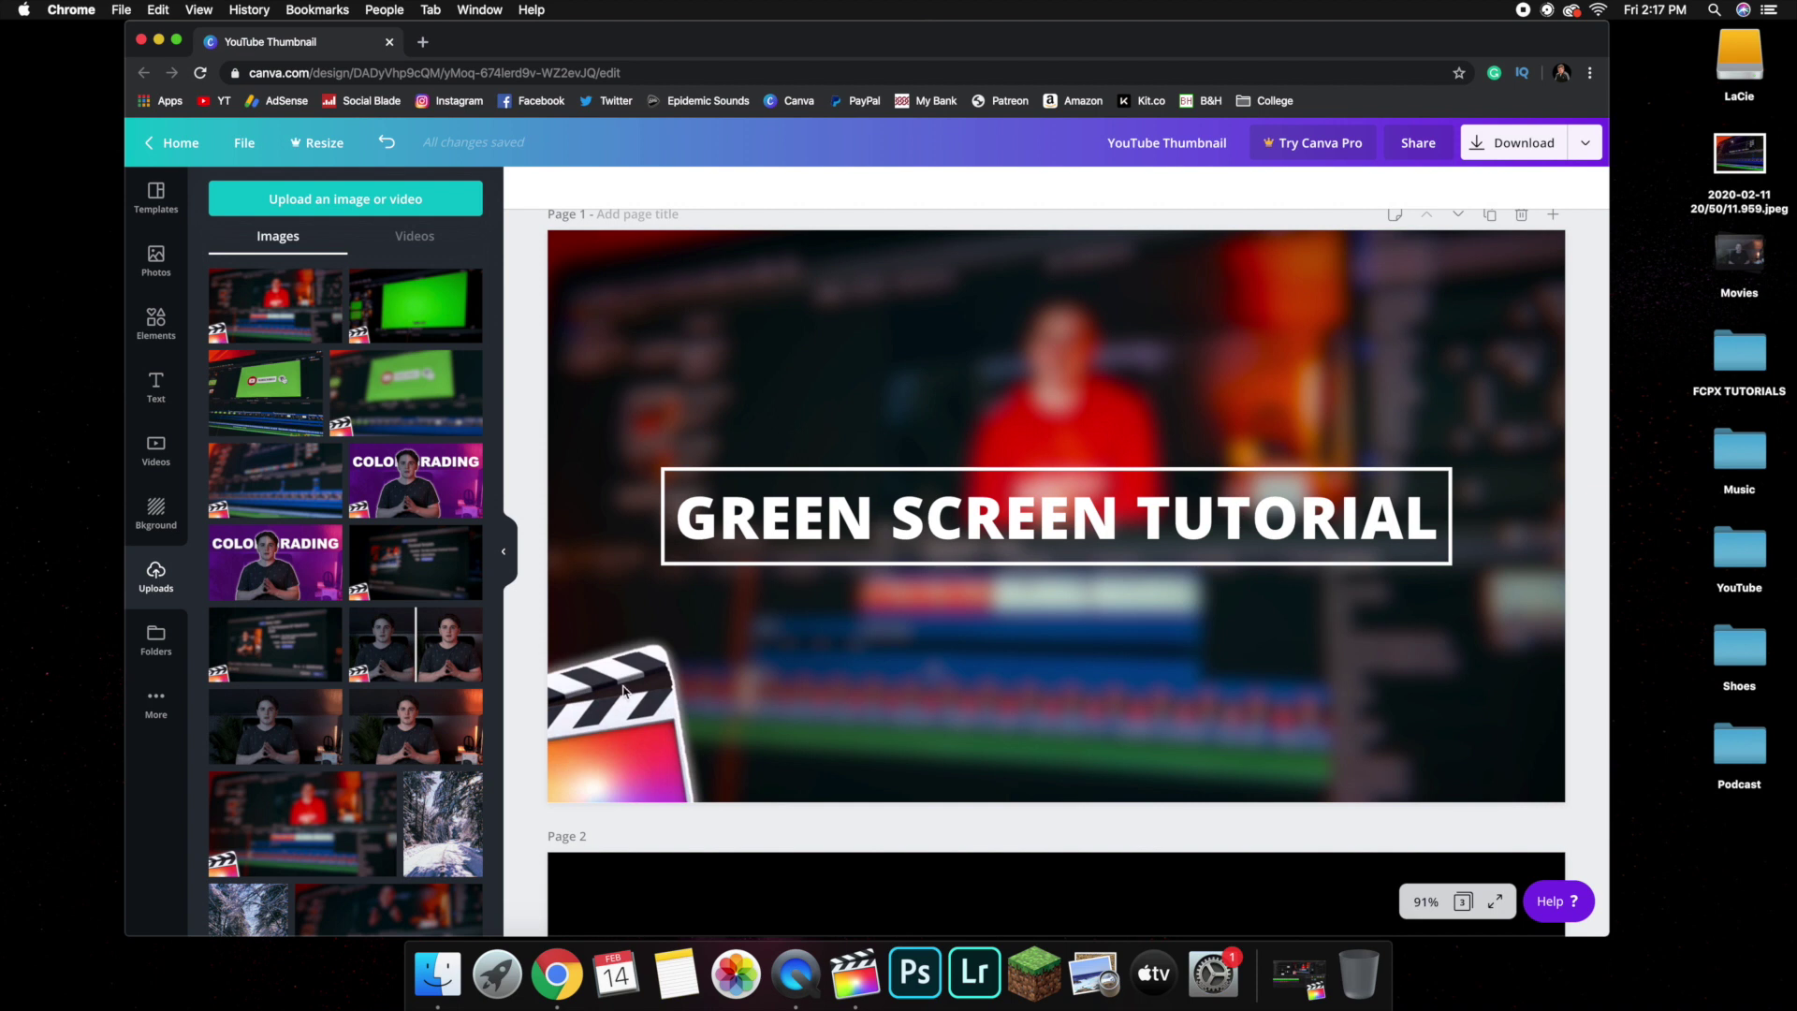
# Return to Final Cut Pro, clear the effects search and browse the Blur, Keying, Comic Looks and Color Presets categories
pyautogui.click(1300, 974)
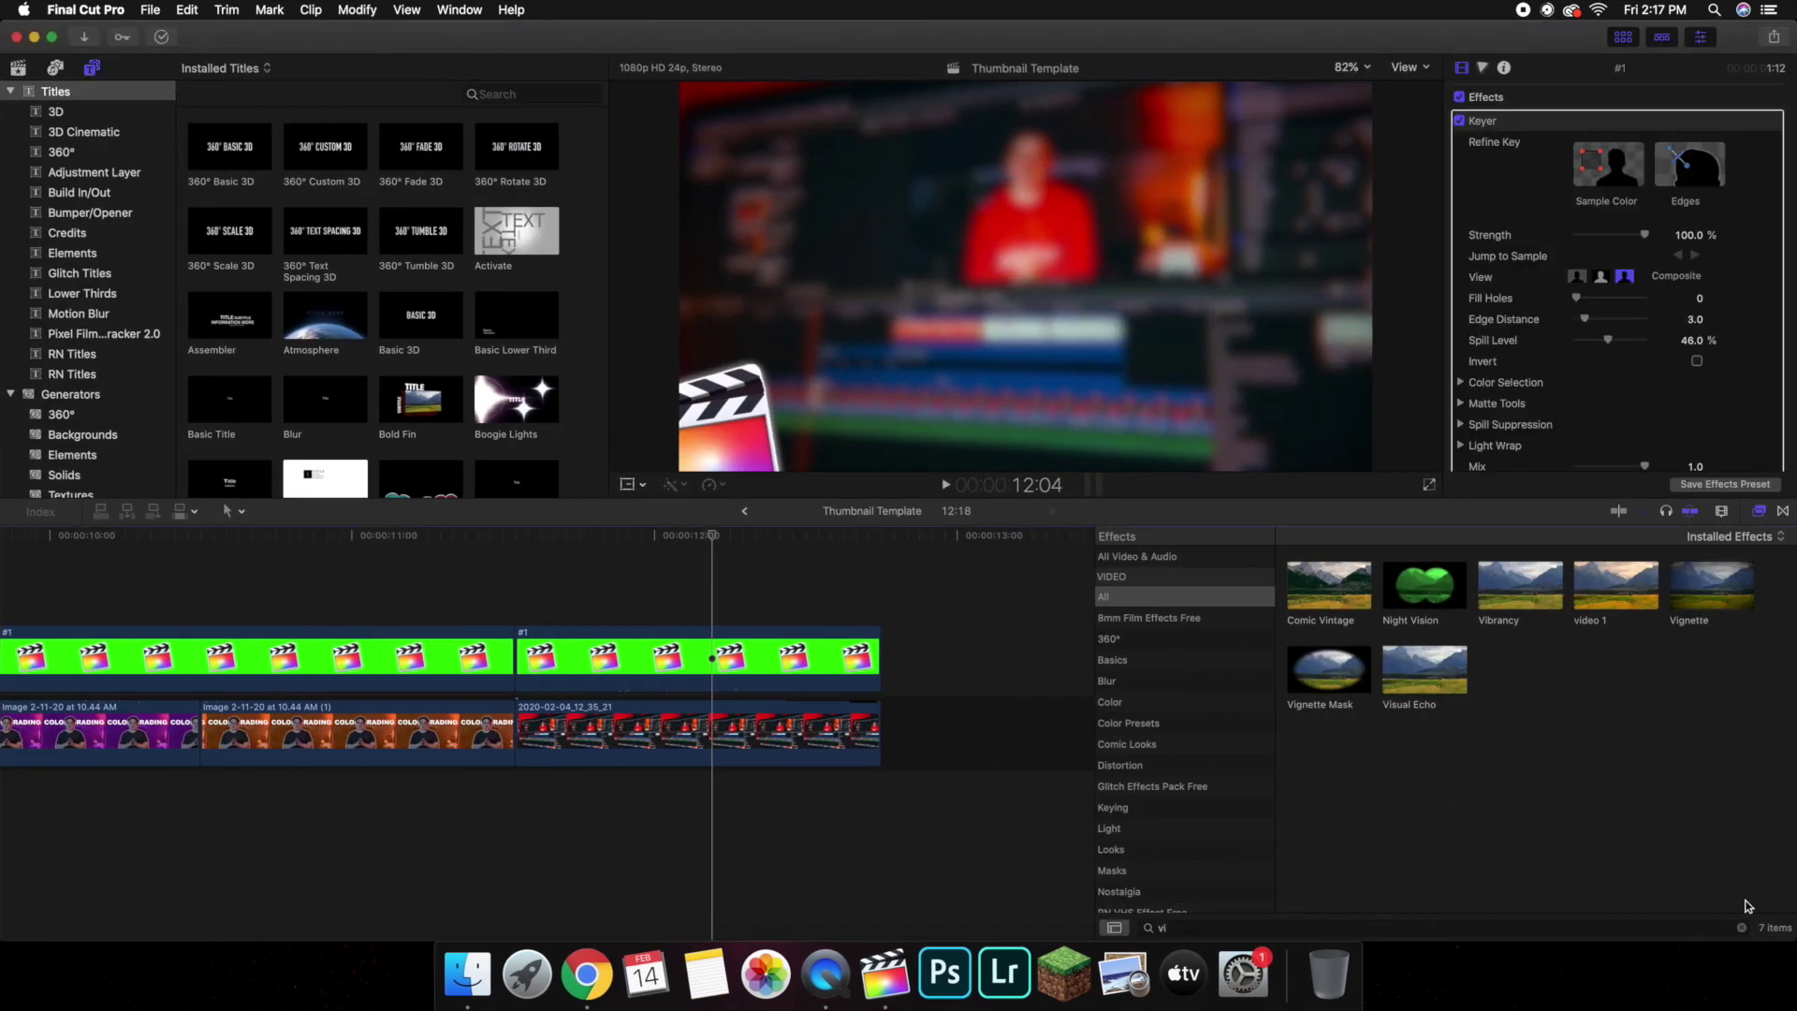
pyautogui.click(1733, 927)
pyautogui.press('BackSpace')
pyautogui.click(1170, 680)
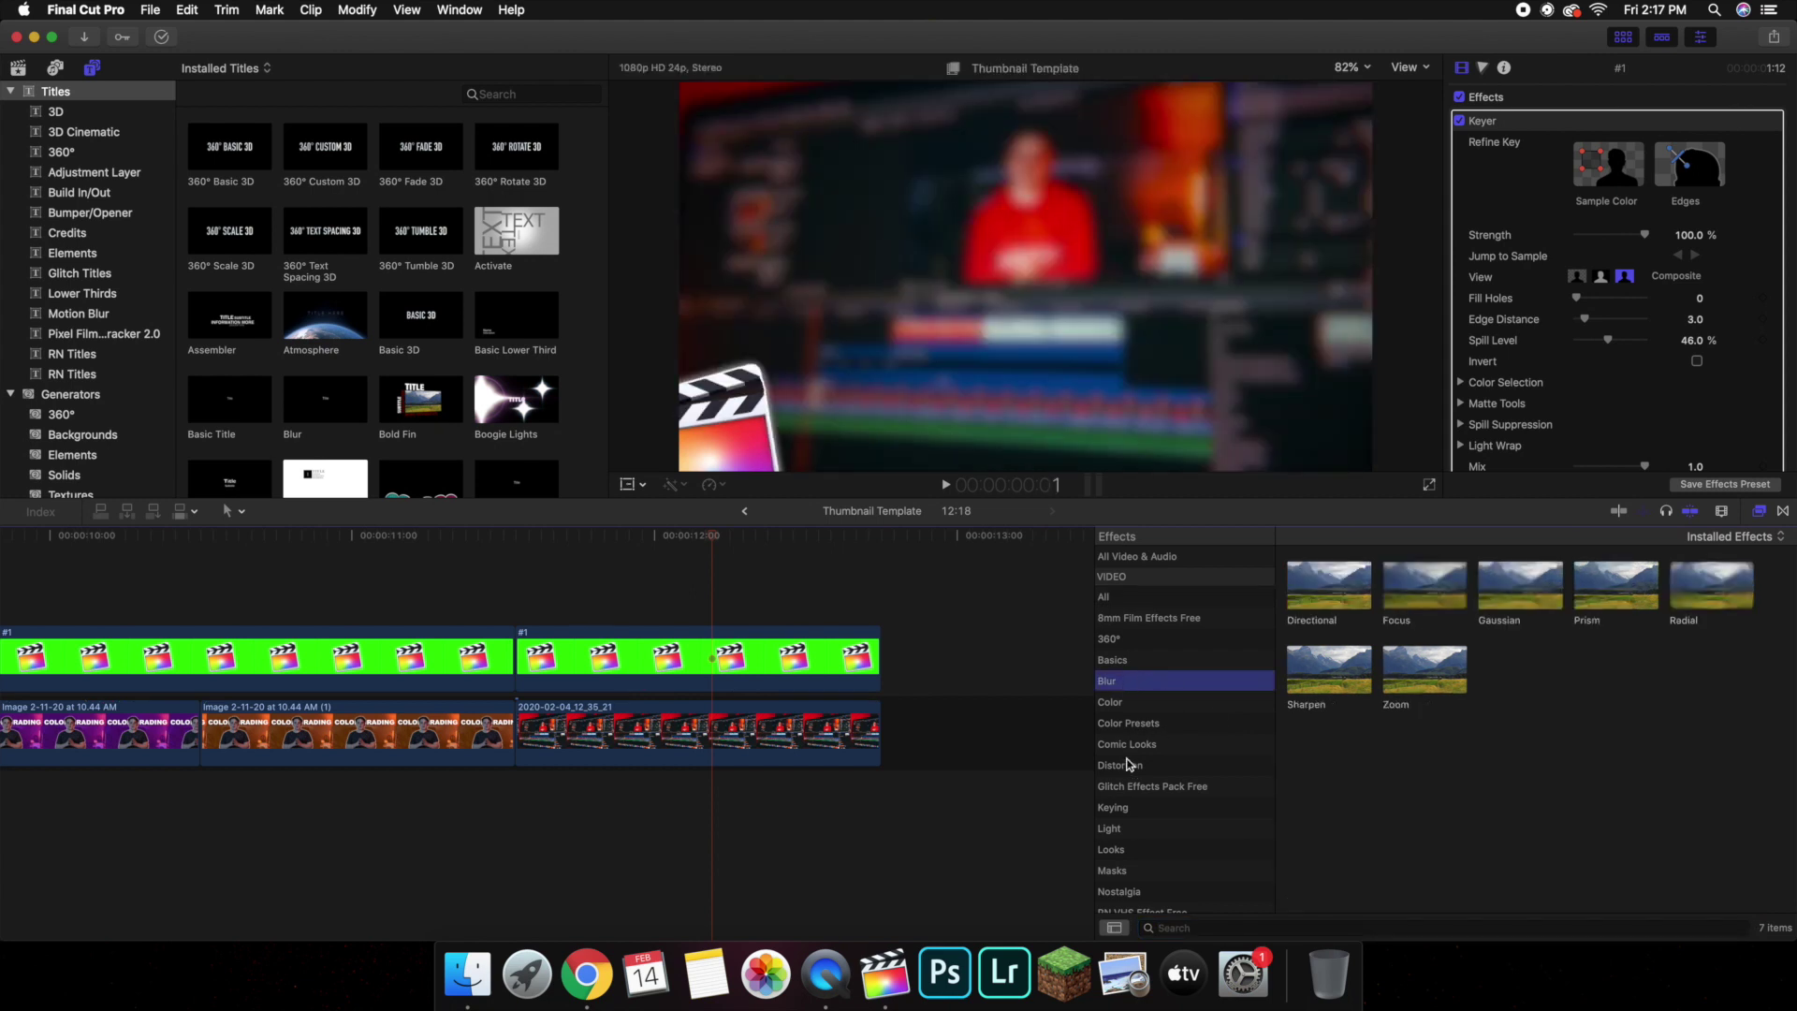
pyautogui.click(1114, 806)
pyautogui.click(1127, 744)
pyautogui.click(1128, 721)
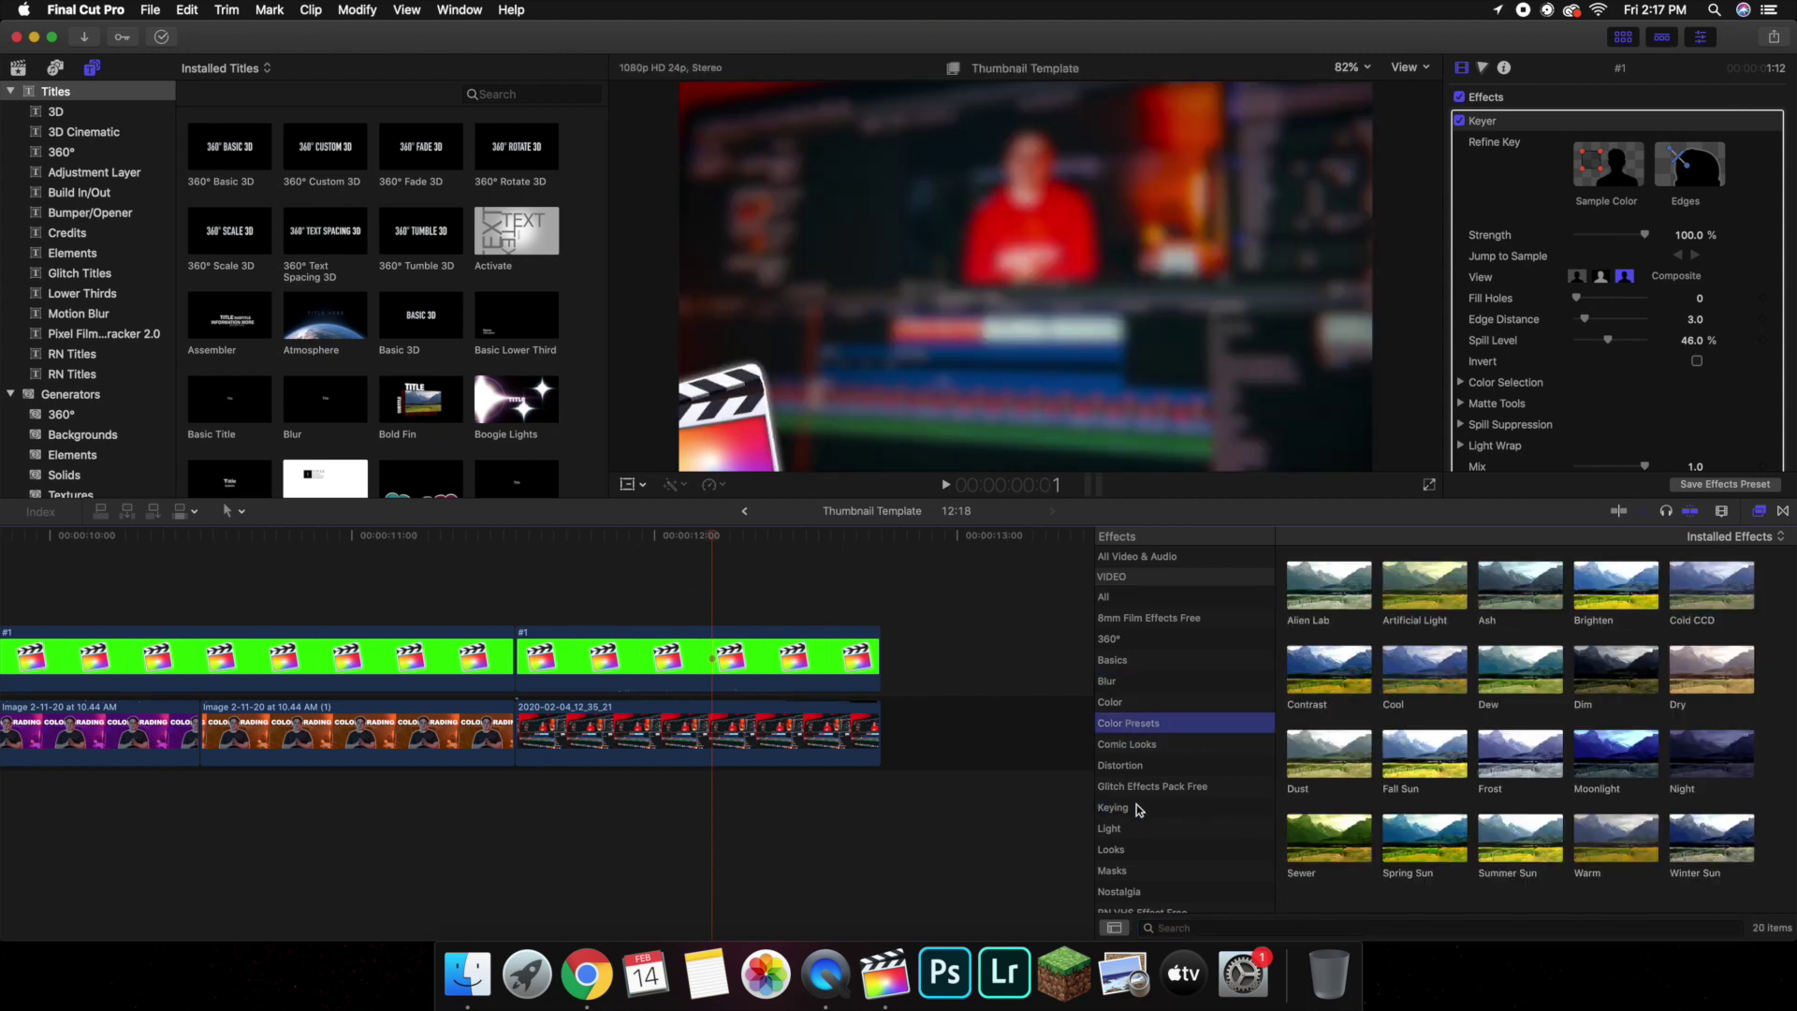
pyautogui.scroll(-2, 1136, 805)
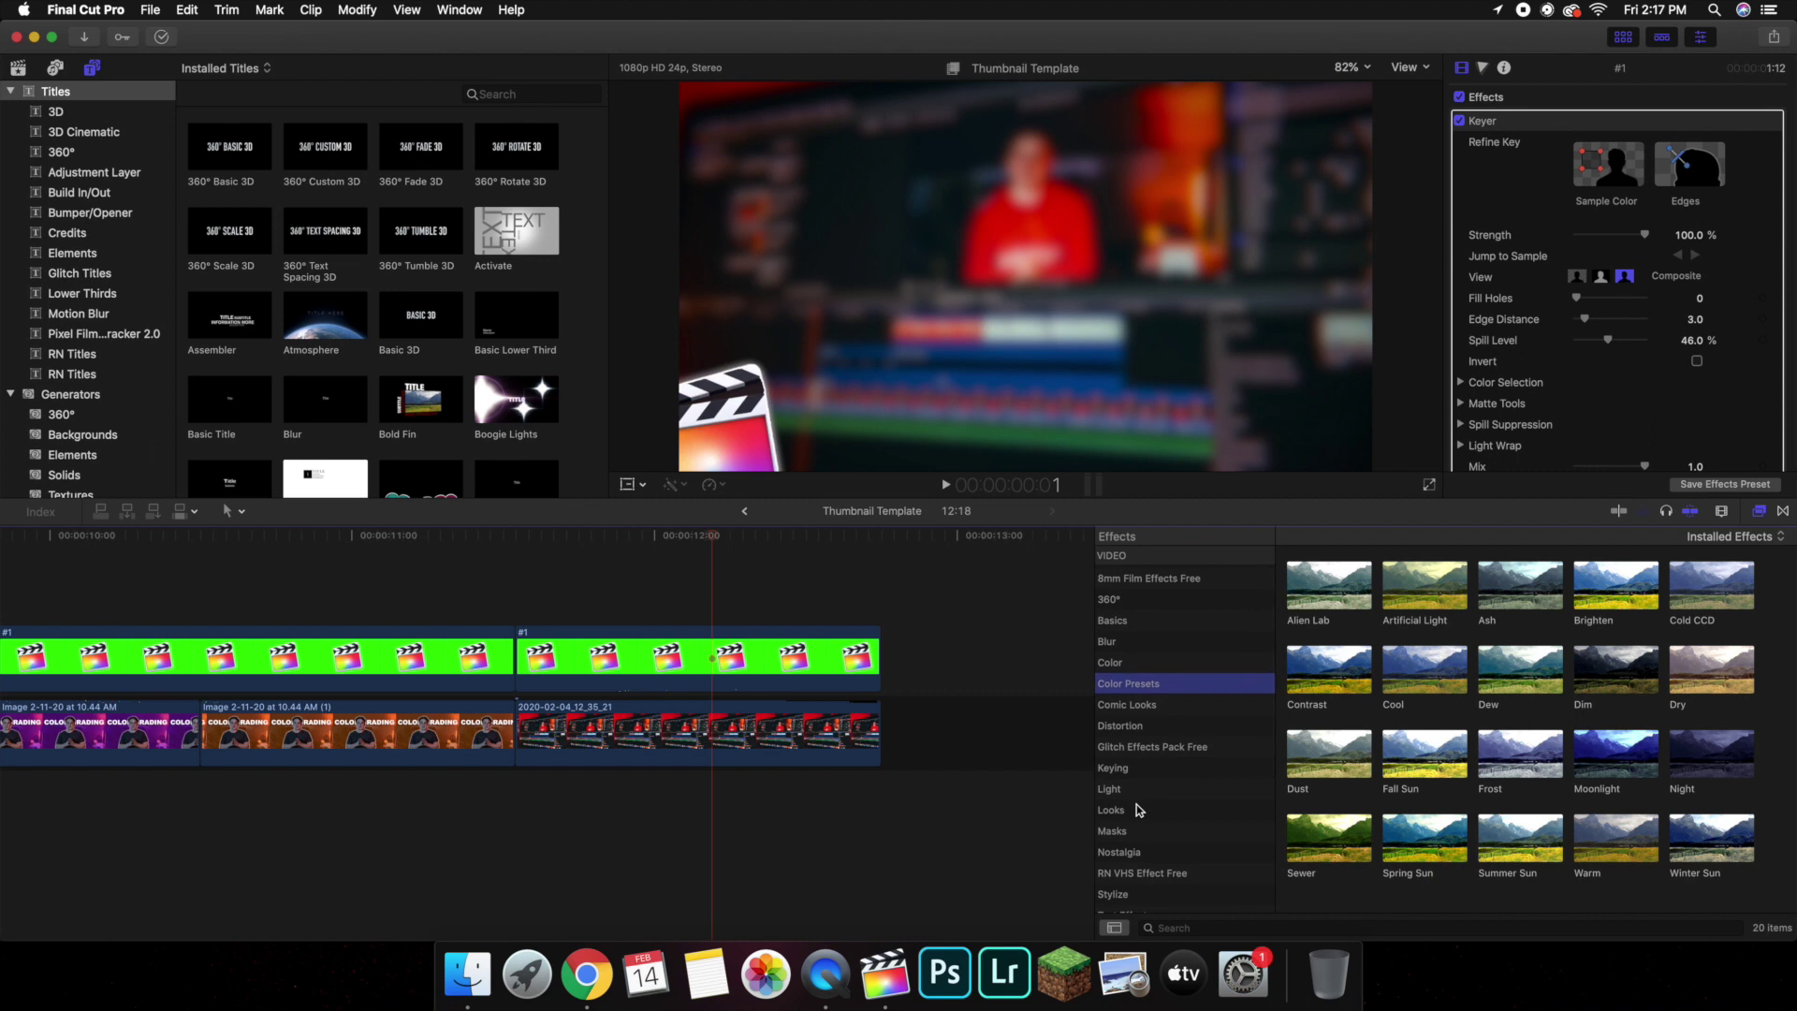
# Swing the blurred clip's vignette falloff to the left in the viewer, then park the playhead at 11:17
pyautogui.click(738, 746)
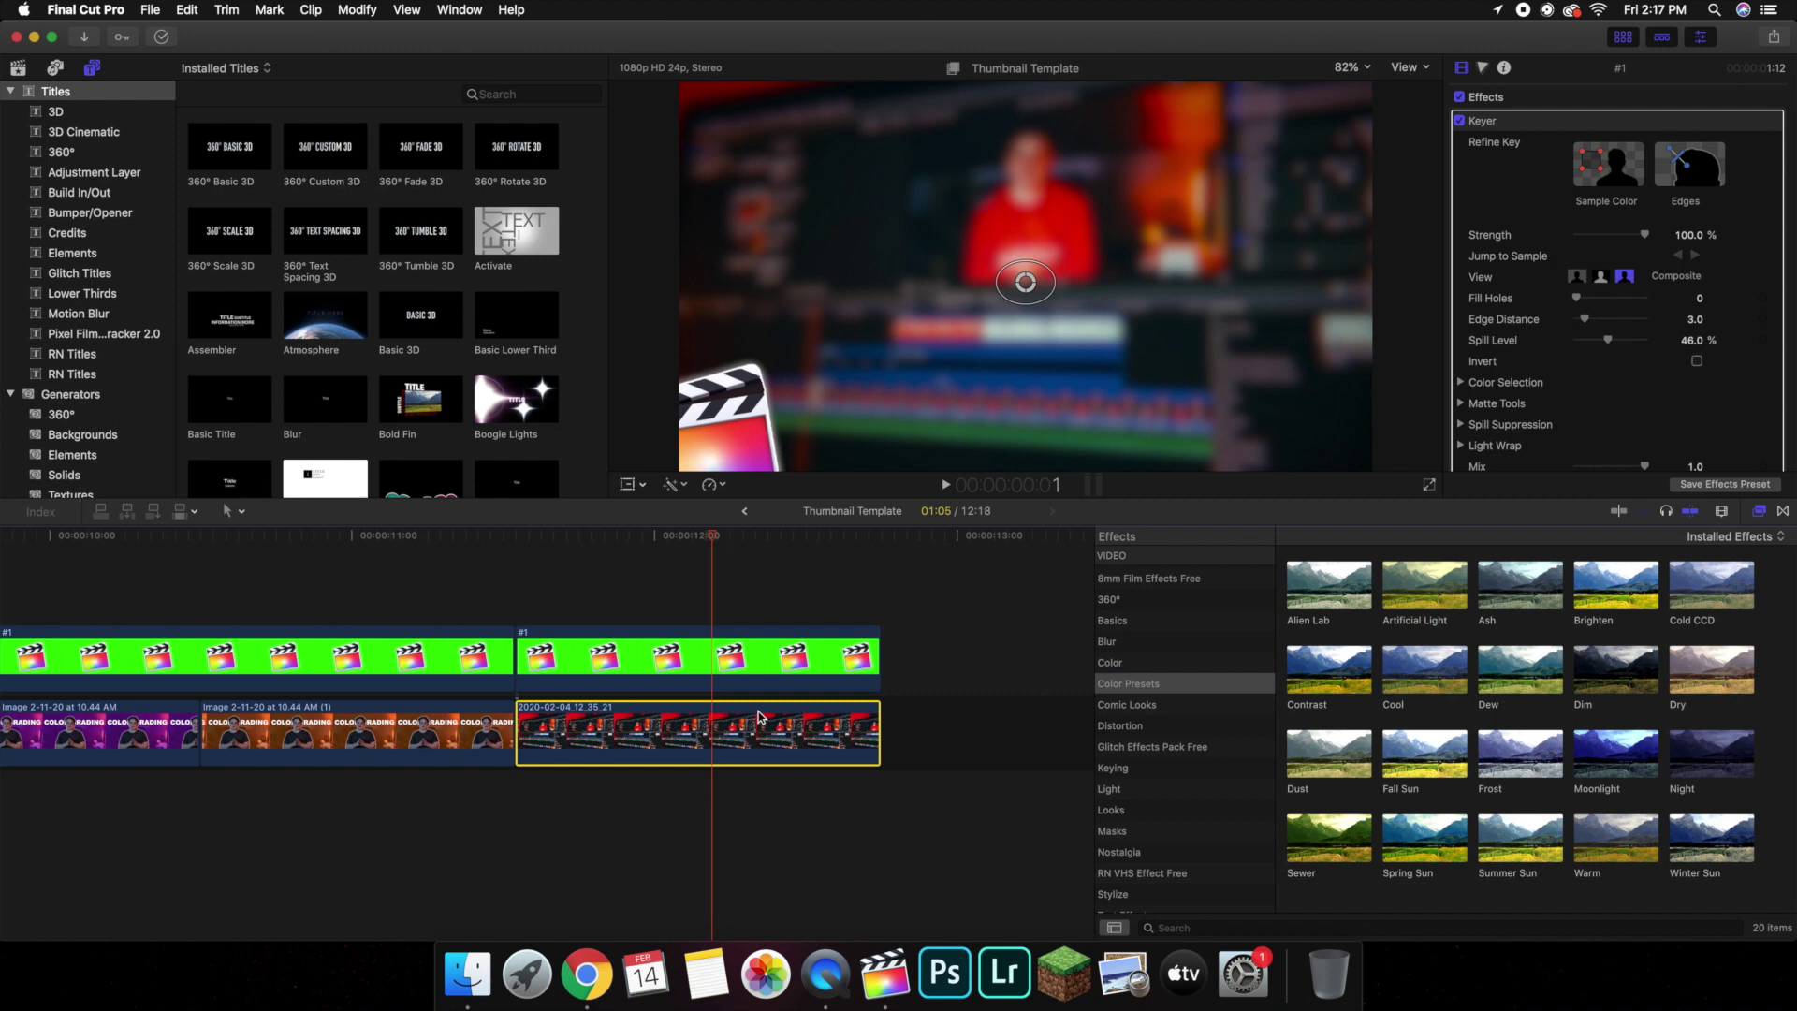
pyautogui.click(636, 485)
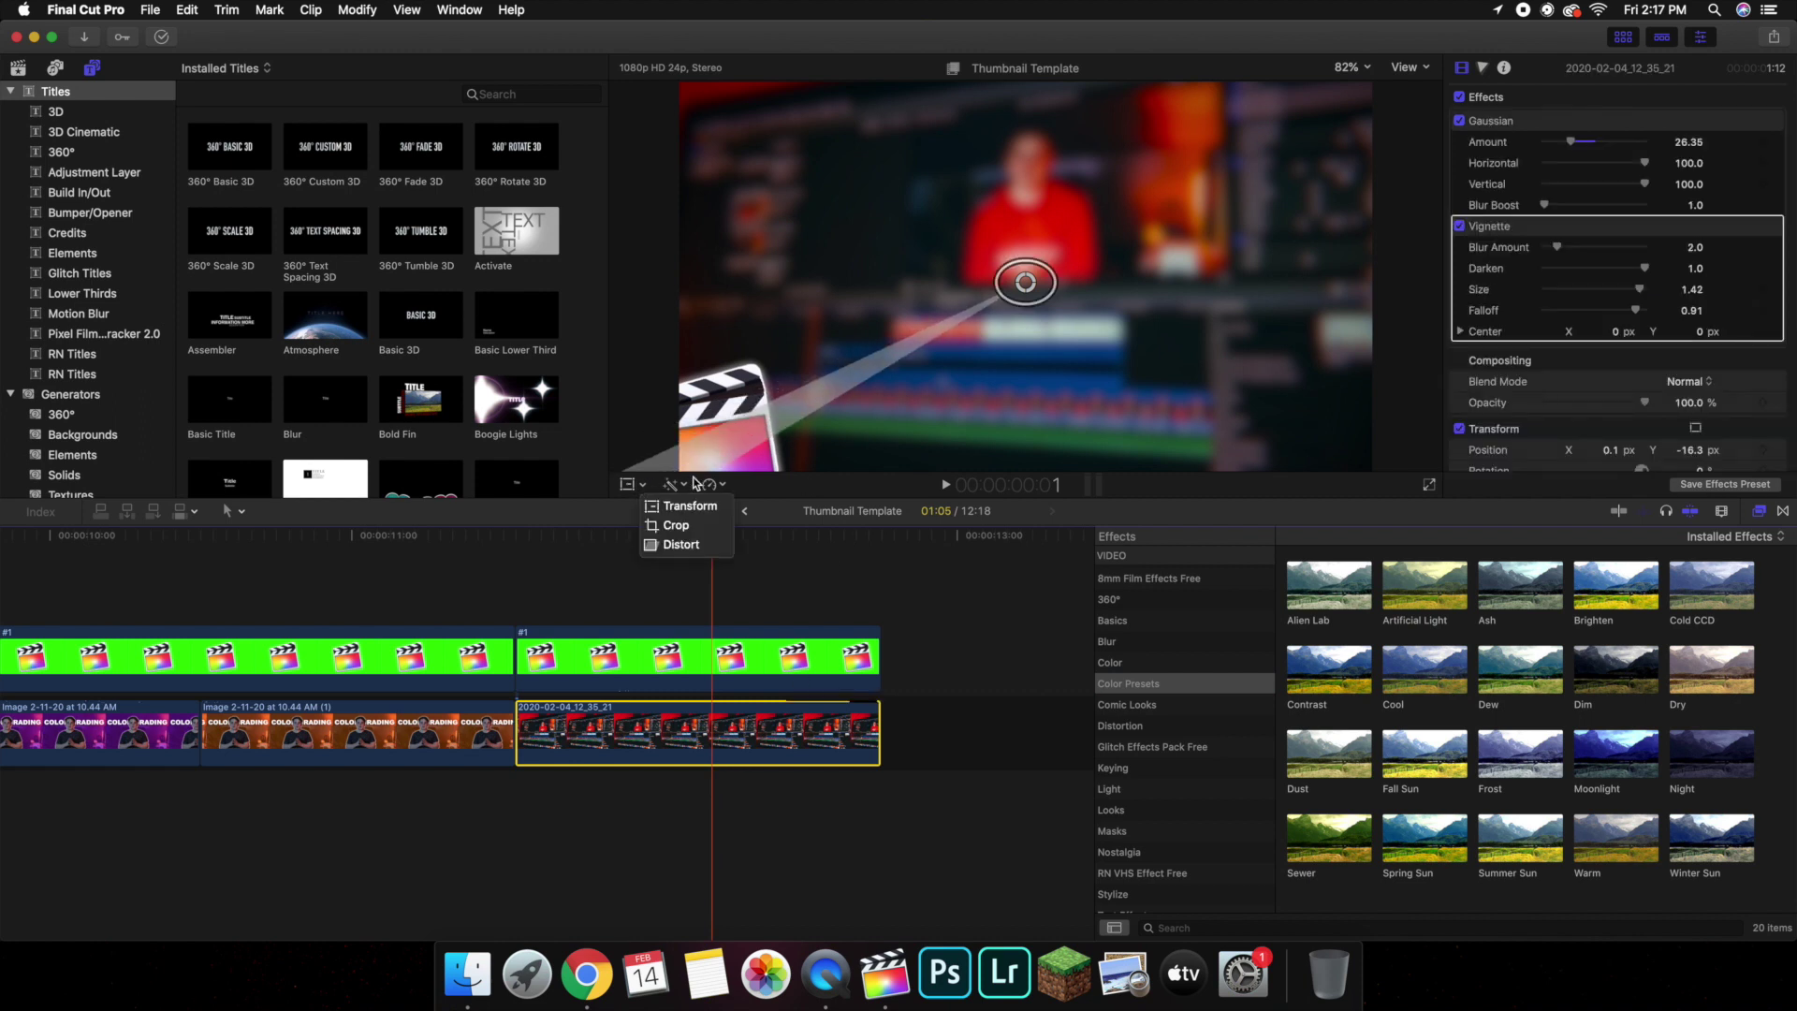
pyautogui.moveTo(711, 426); pyautogui.dragTo(735, 280)
pyautogui.click(476, 592)
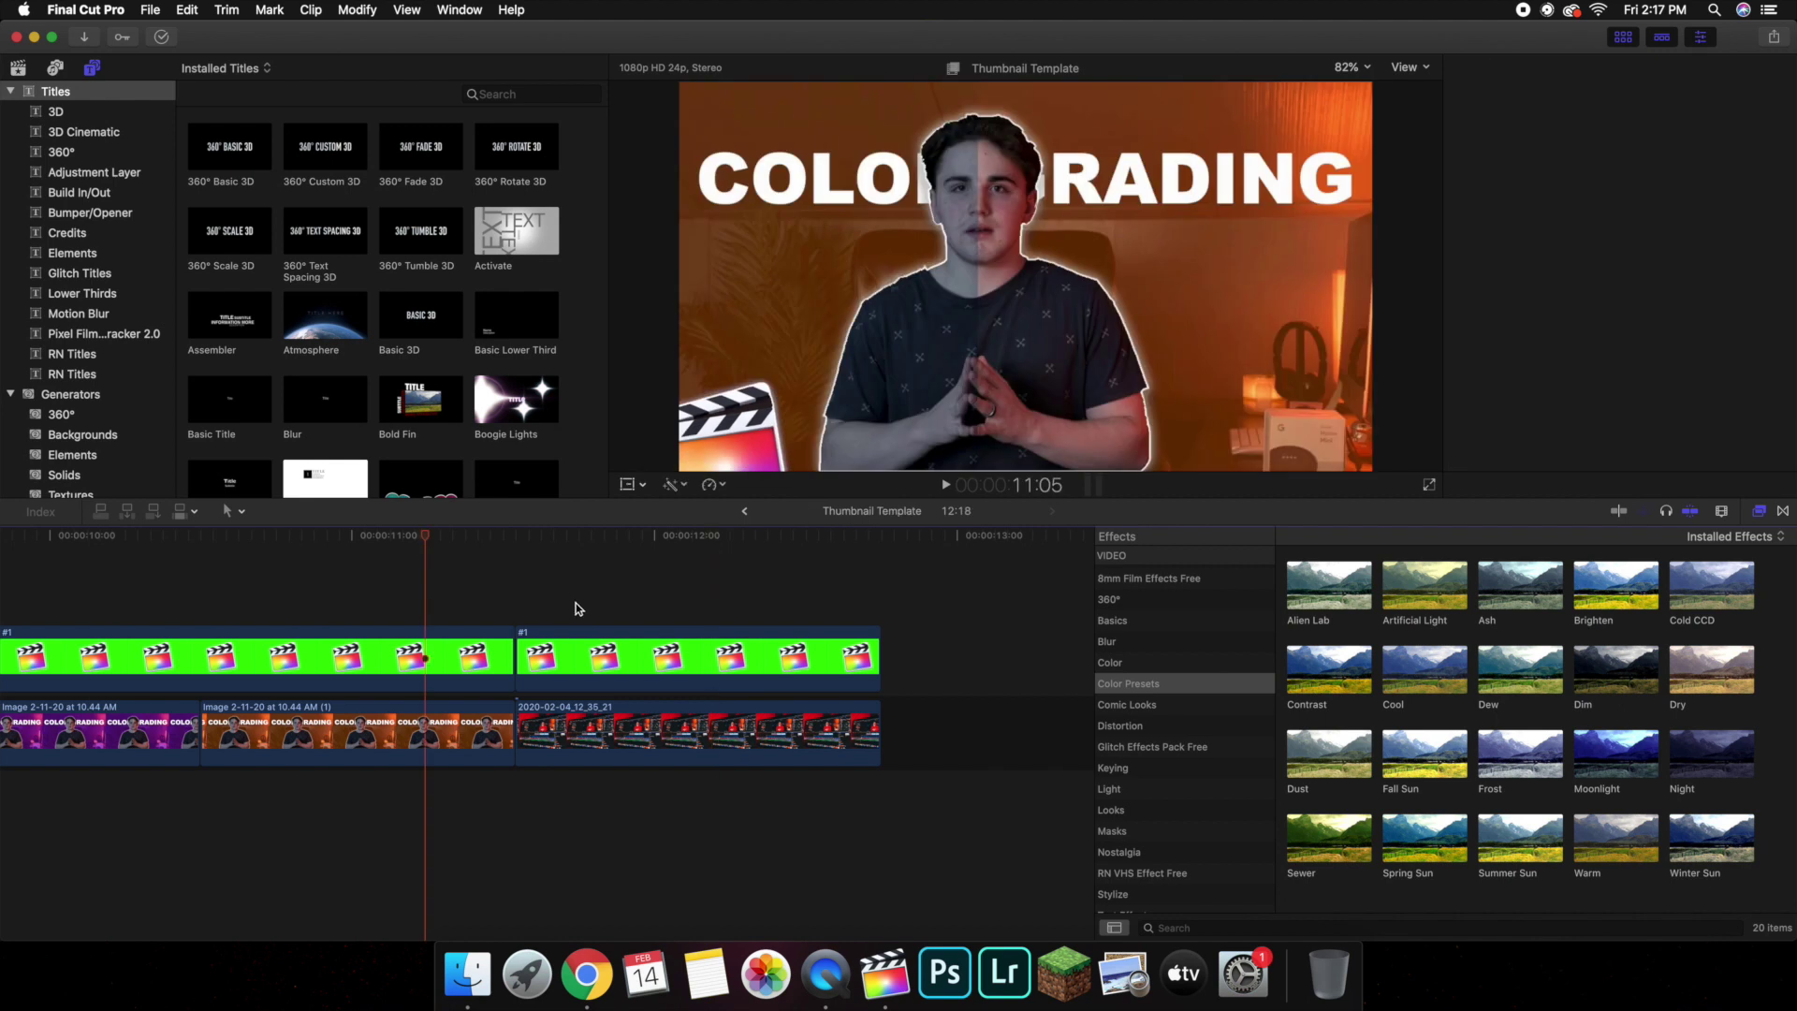
pyautogui.click(576, 603)
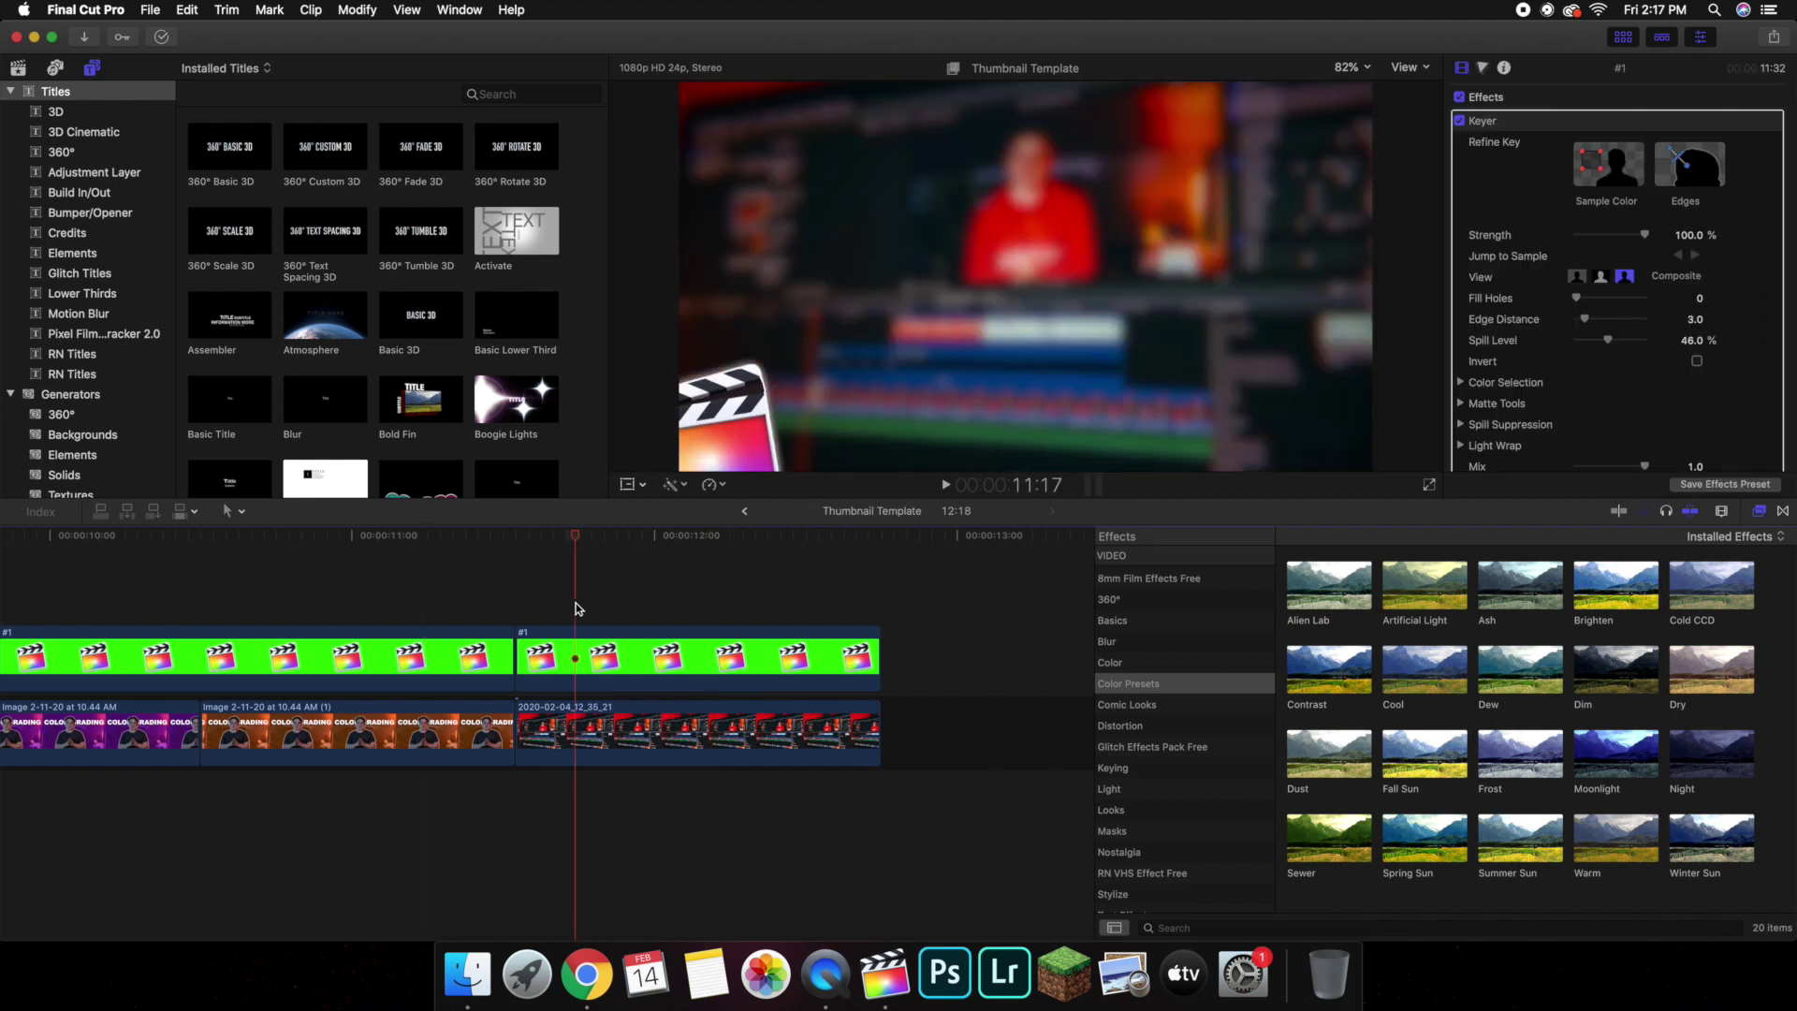
pyautogui.click(1776, 37)
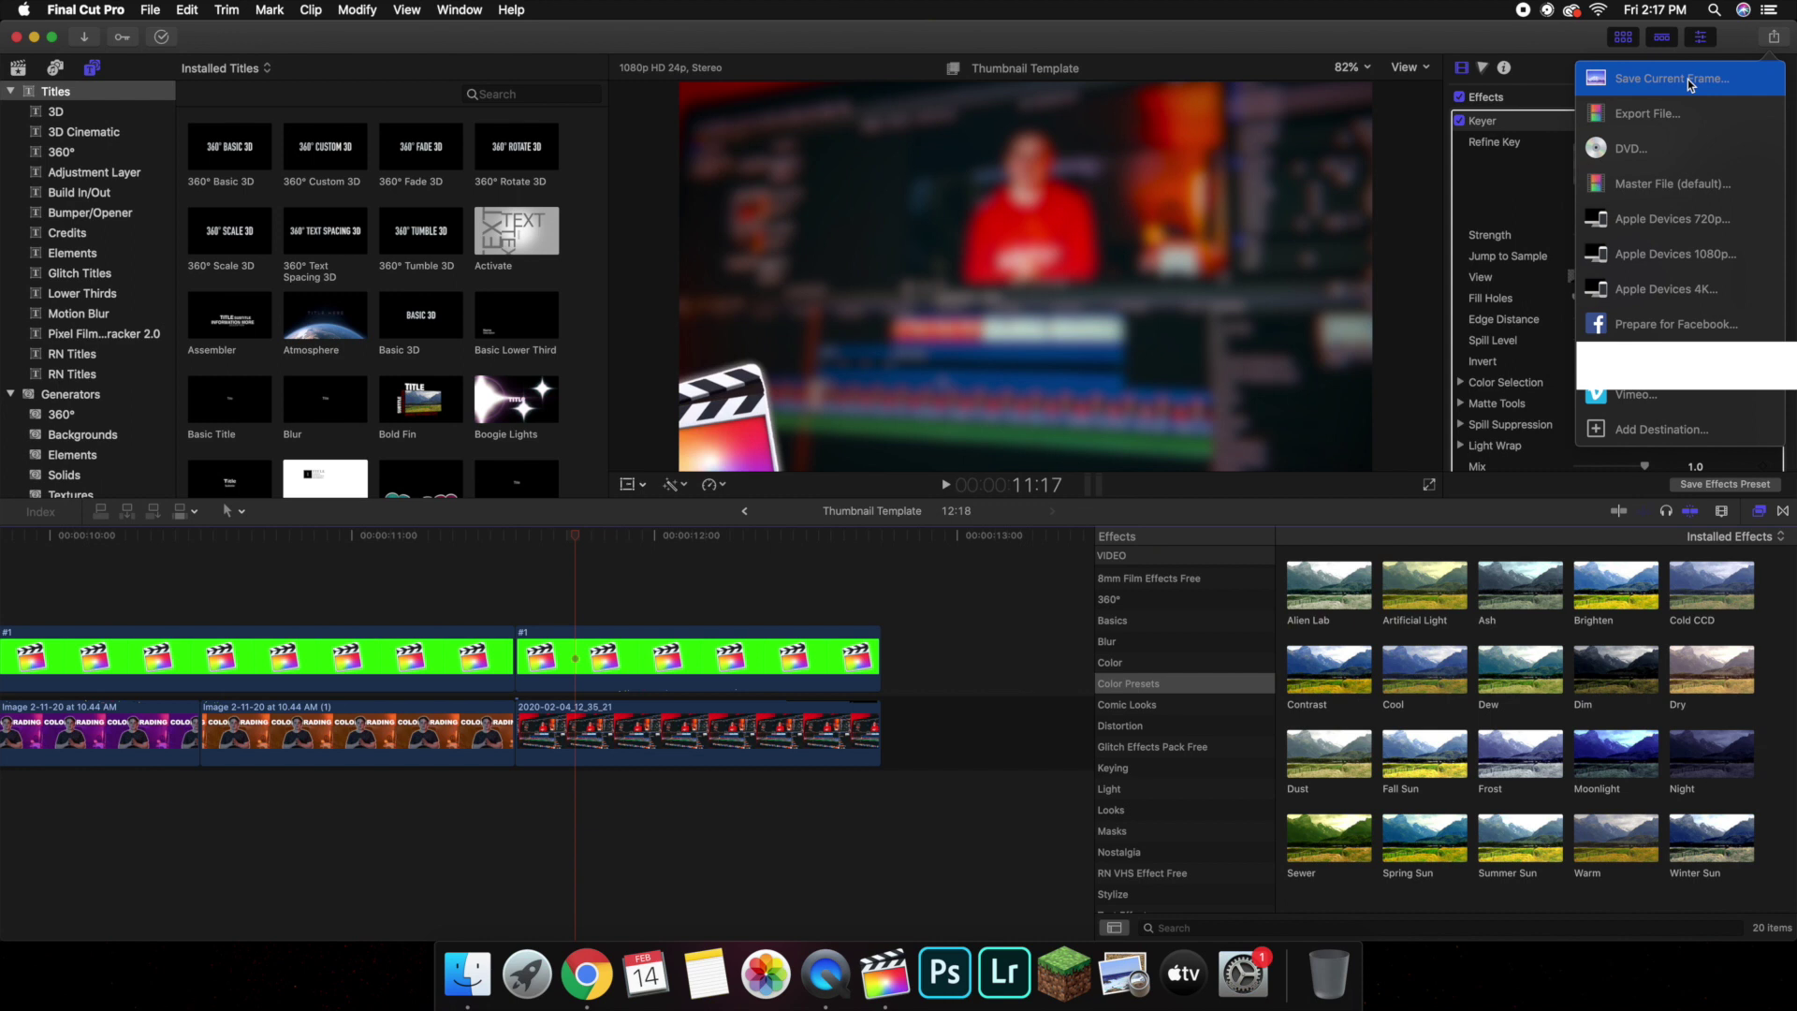
pyautogui.click(1688, 79)
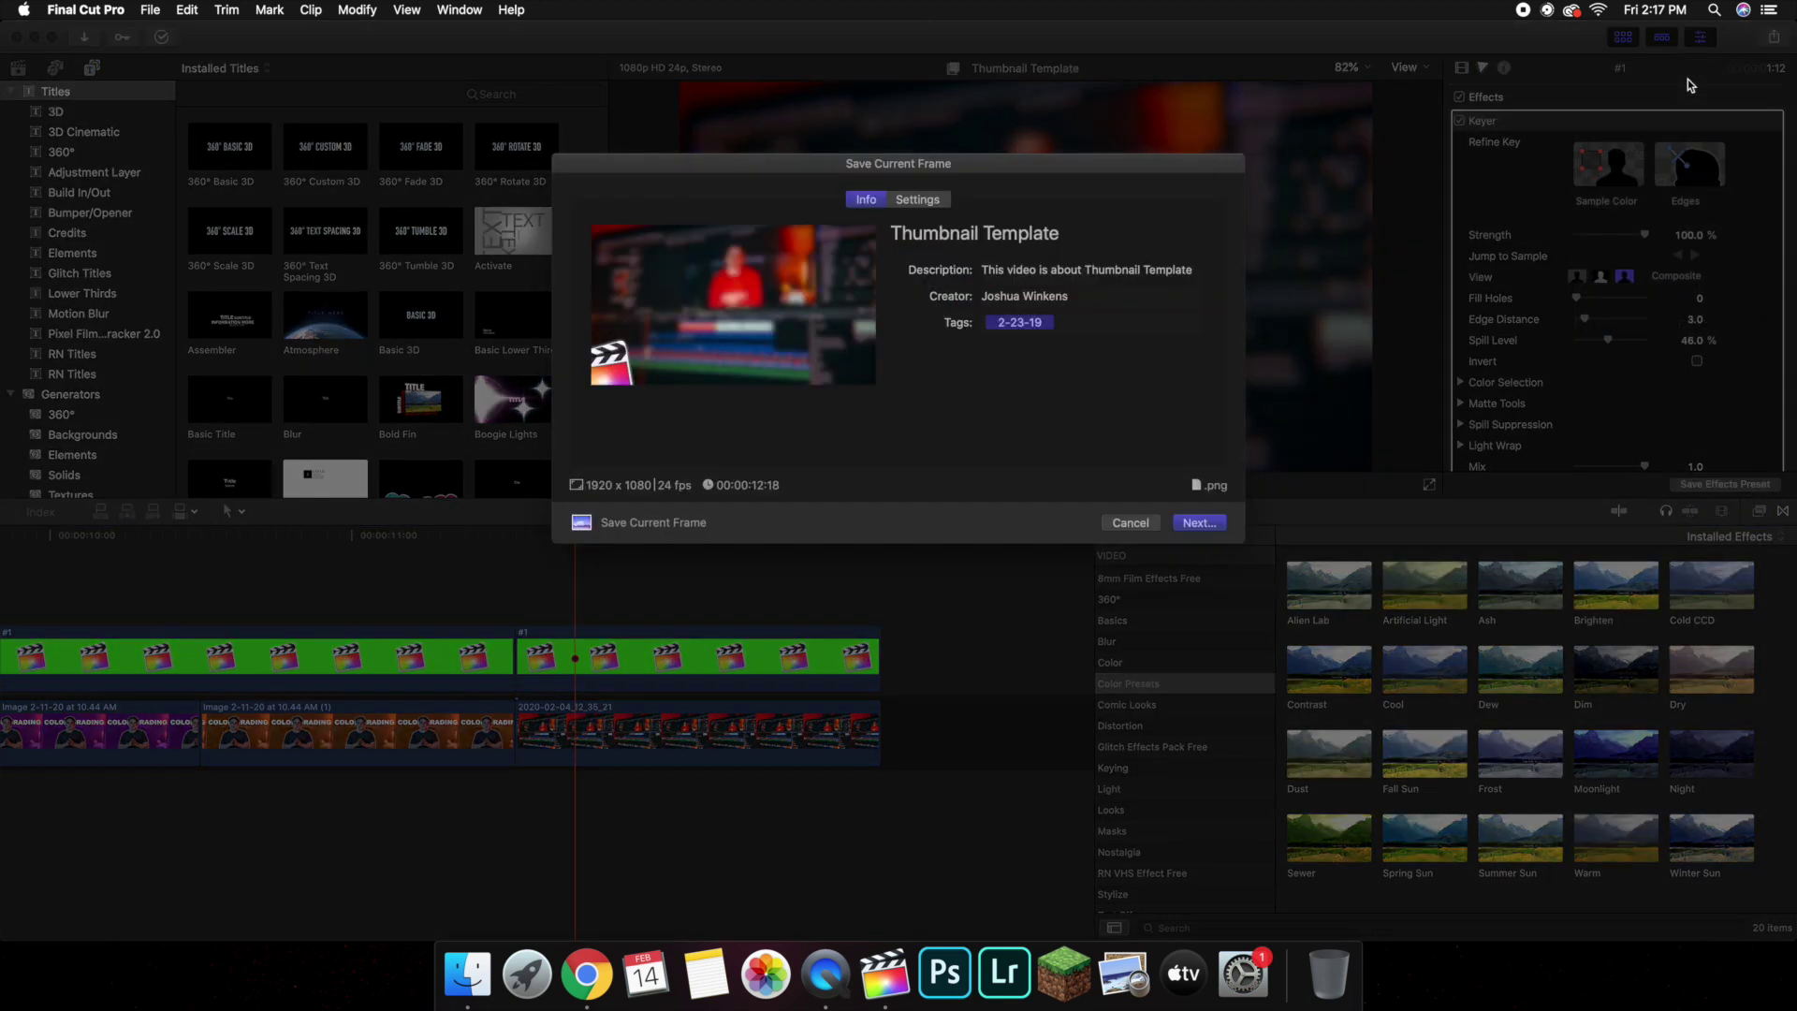
pyautogui.click(1133, 522)
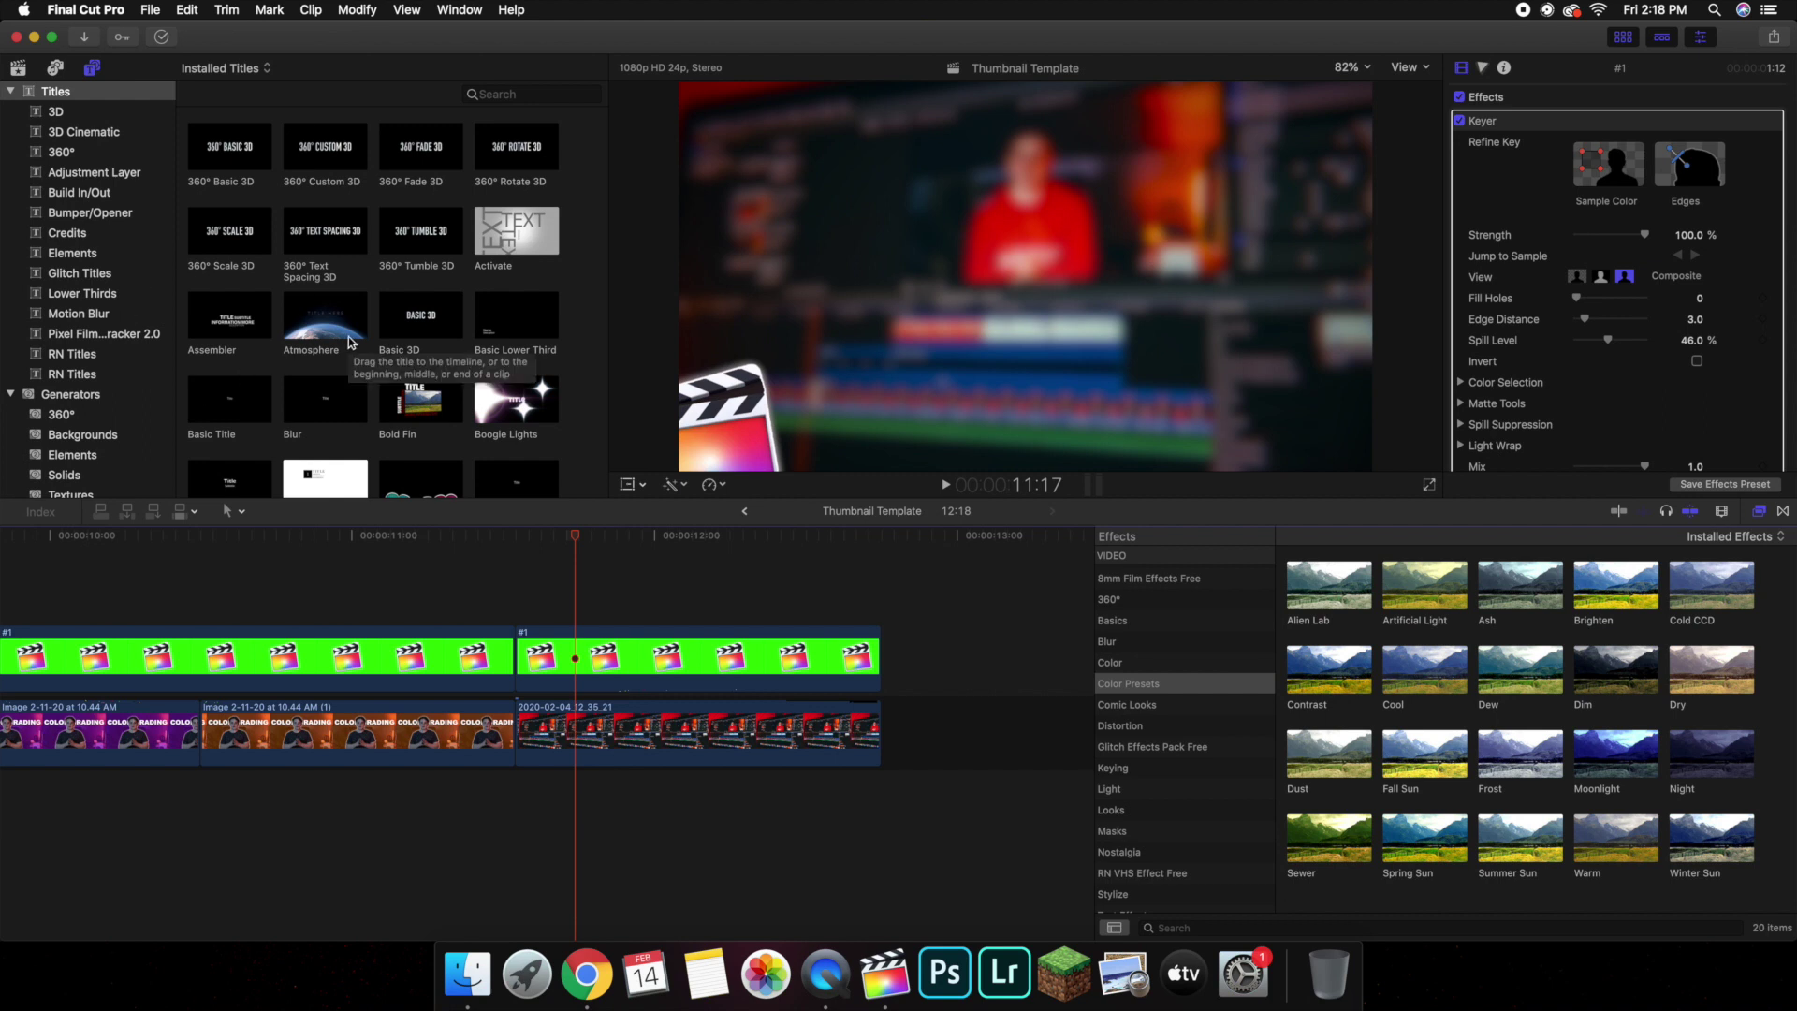
pyautogui.click(738, 622)
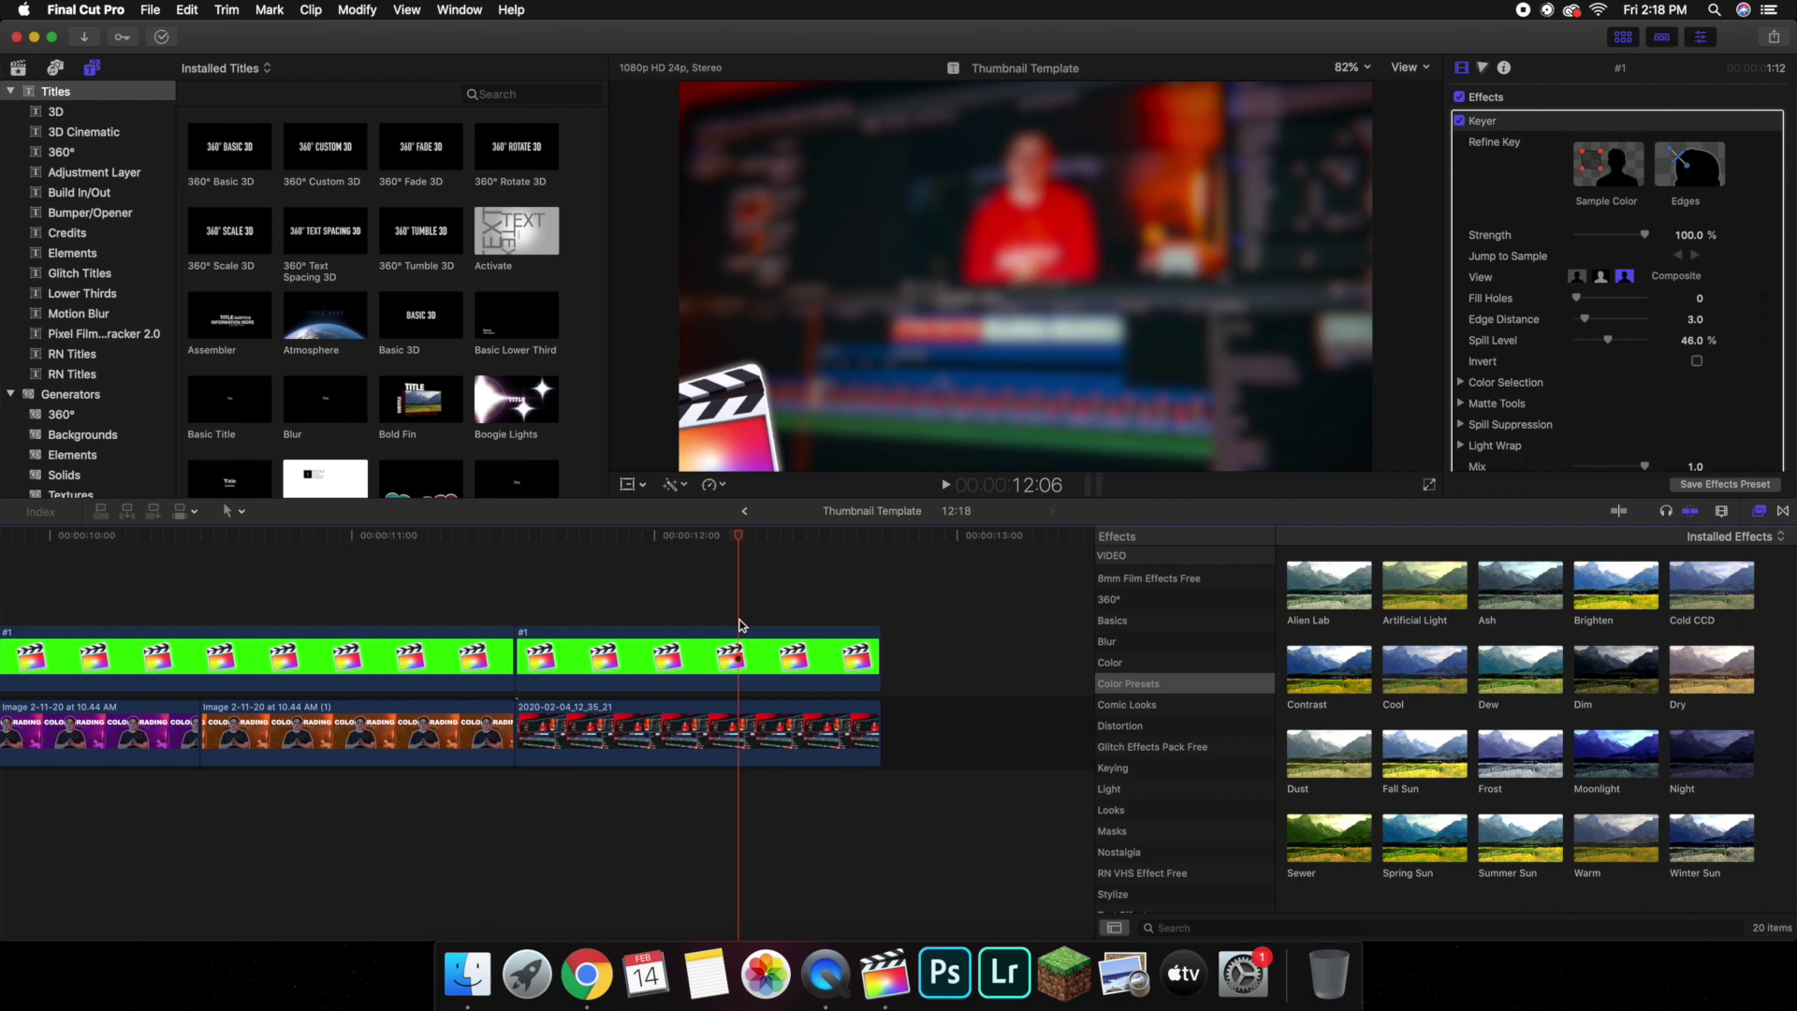
pyautogui.click(595, 602)
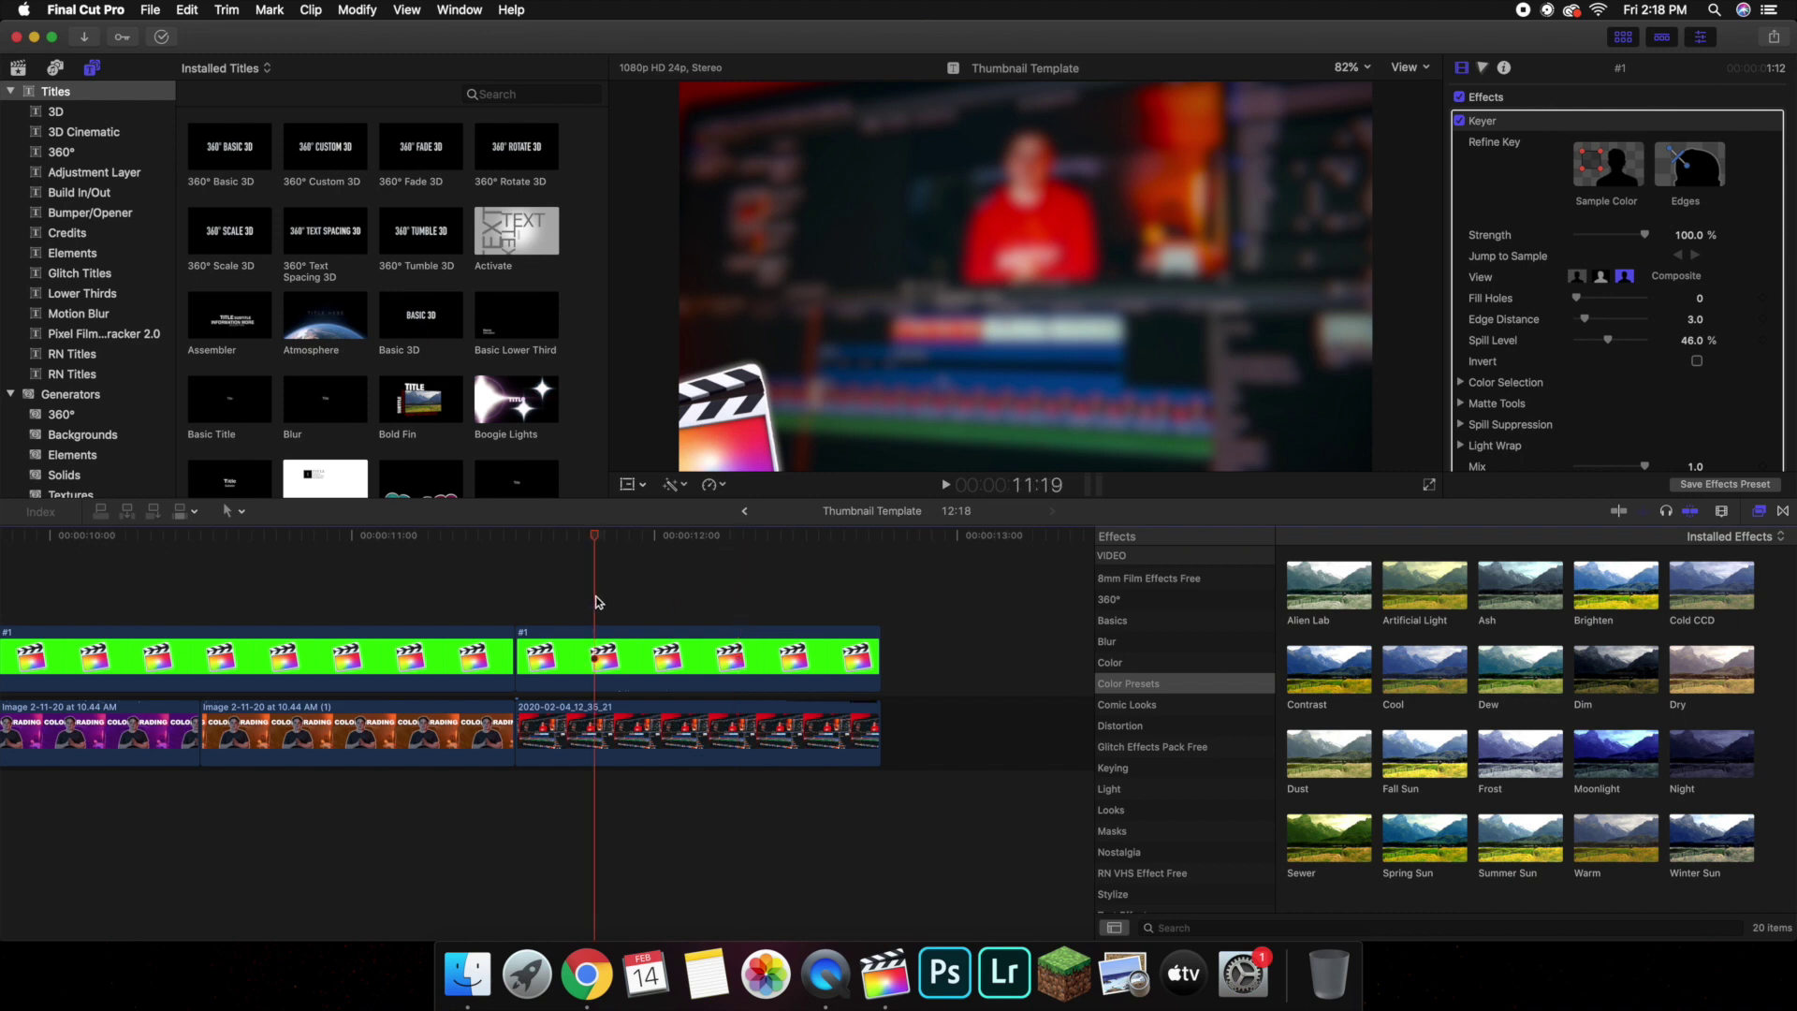